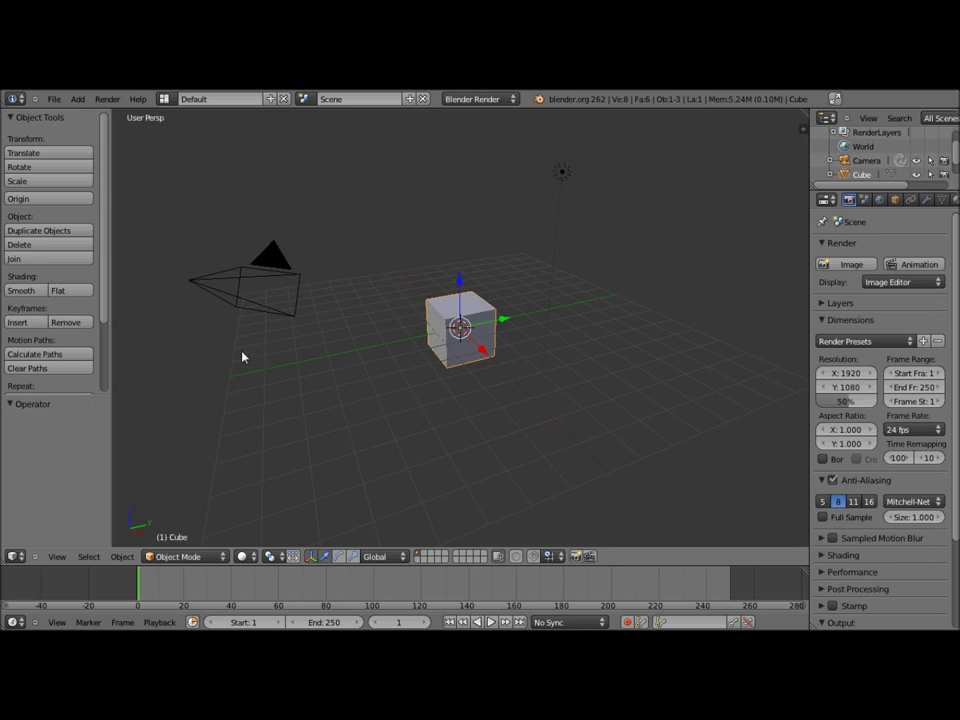
Change the main 3D View's editor type to the Movie Clip Editor.
{"action": "left_click", "coordinate": [21, 562]}
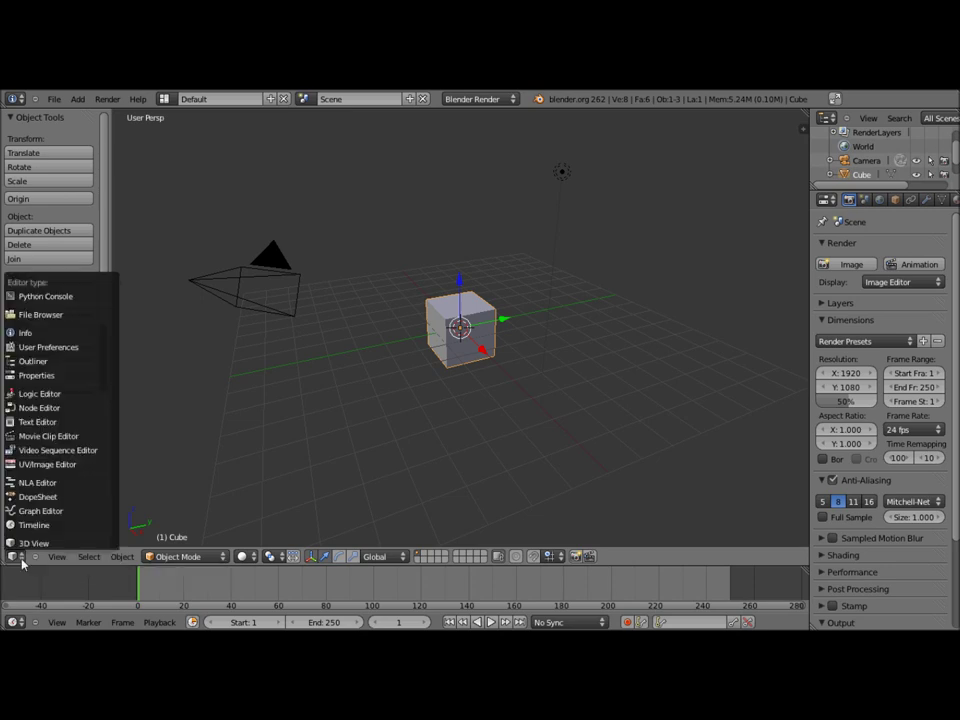
{"action": "left_click", "coordinate": [42, 441]}
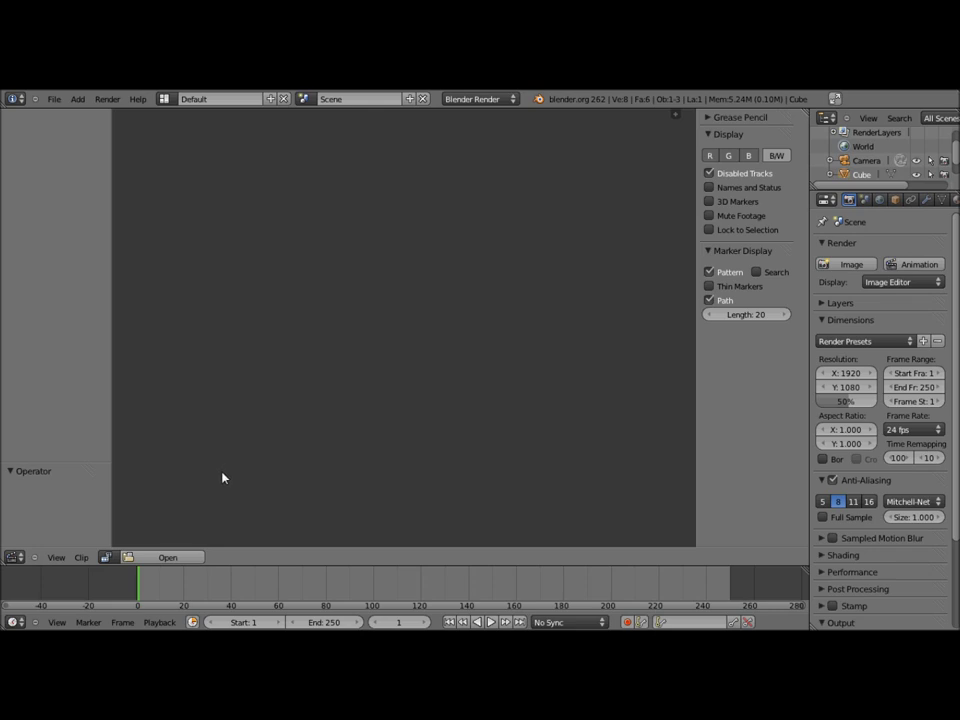
{"action": "left_click", "coordinate": [840, 372]}
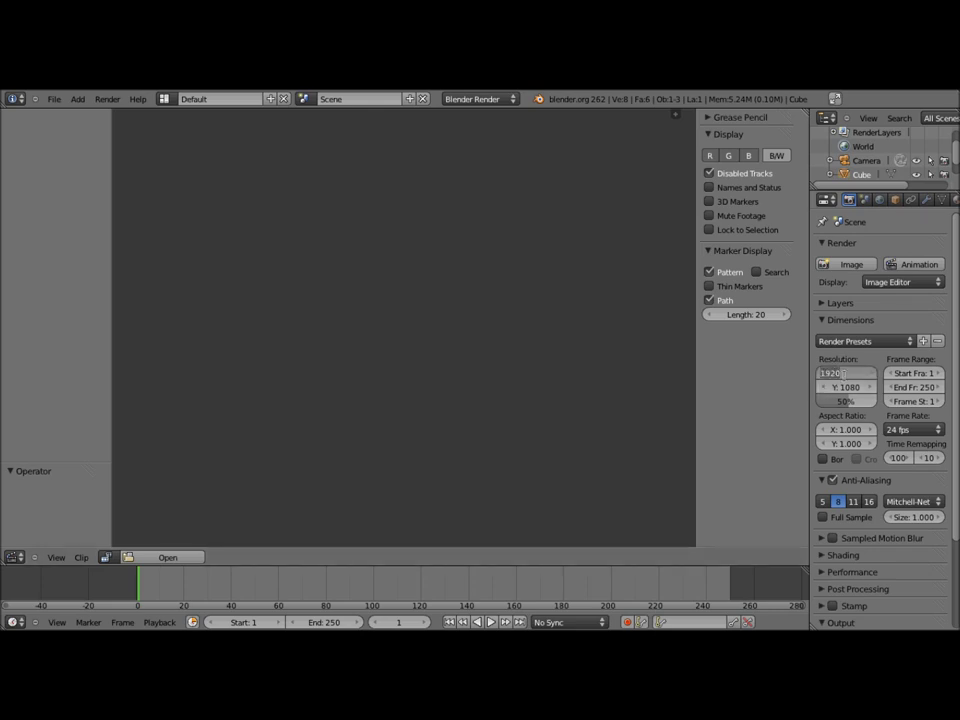
Make the render output 640 × 480 pixels at 100% scale and 30 fps.
{"action": "type", "text": "640"}
{"action": "key", "text": "Return"}
{"action": "left_click", "coordinate": [870, 387]}
{"action": "left_click", "coordinate": [845, 387]}
{"action": "type", "text": "480"}
{"action": "key", "text": "Return"}
{"action": "left_click_drag", "start_coordinate": [846, 401], "coordinate": [872, 401]}
{"action": "left_click", "coordinate": [936, 432]}
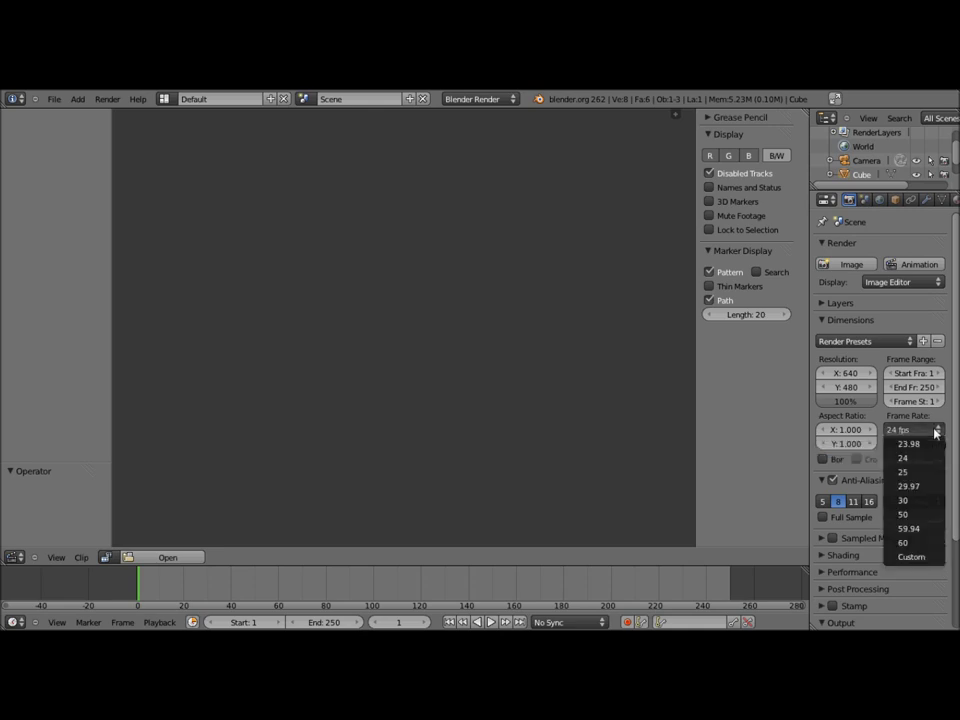
{"action": "left_click", "coordinate": [915, 506]}
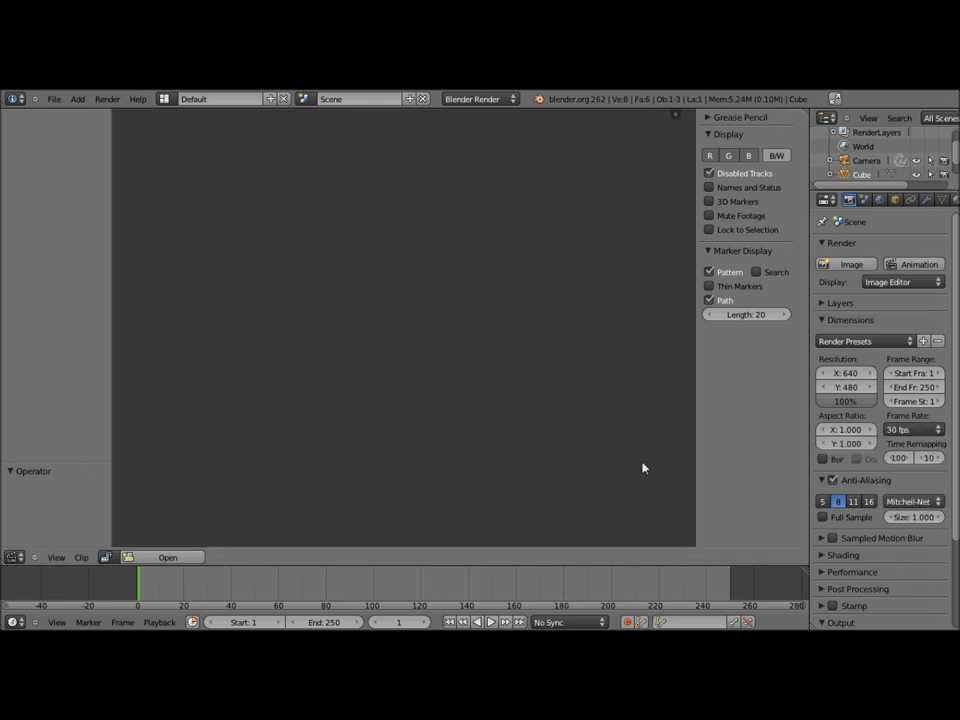
Load MOV05008.MPG from the Le camera tracking folder into the clip editor.
{"action": "left_click", "coordinate": [160, 558]}
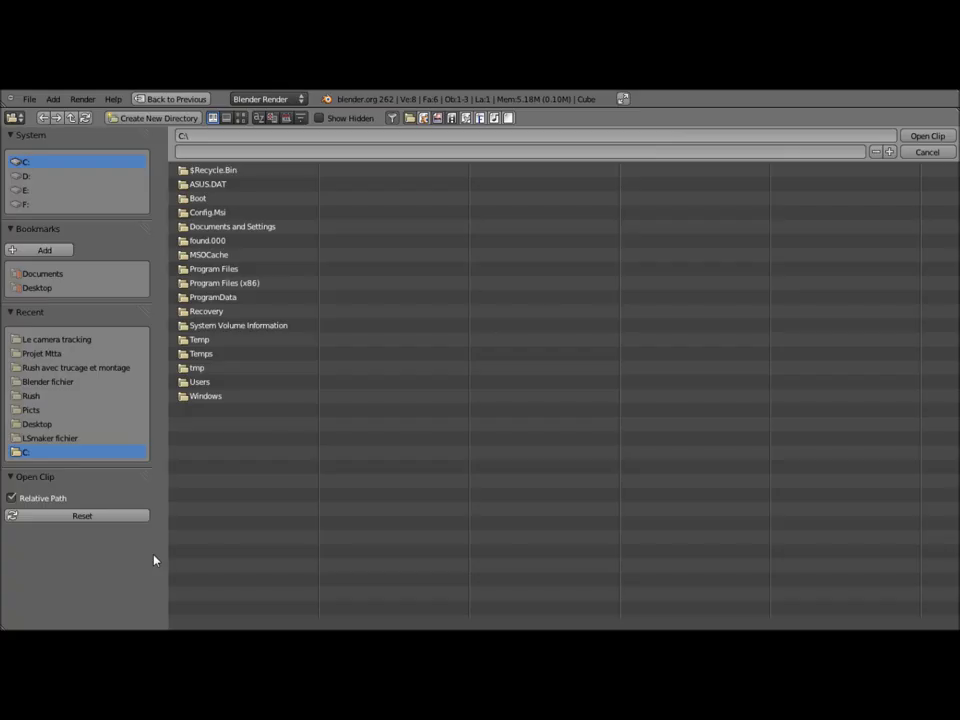
{"action": "left_click", "coordinate": [88, 341]}
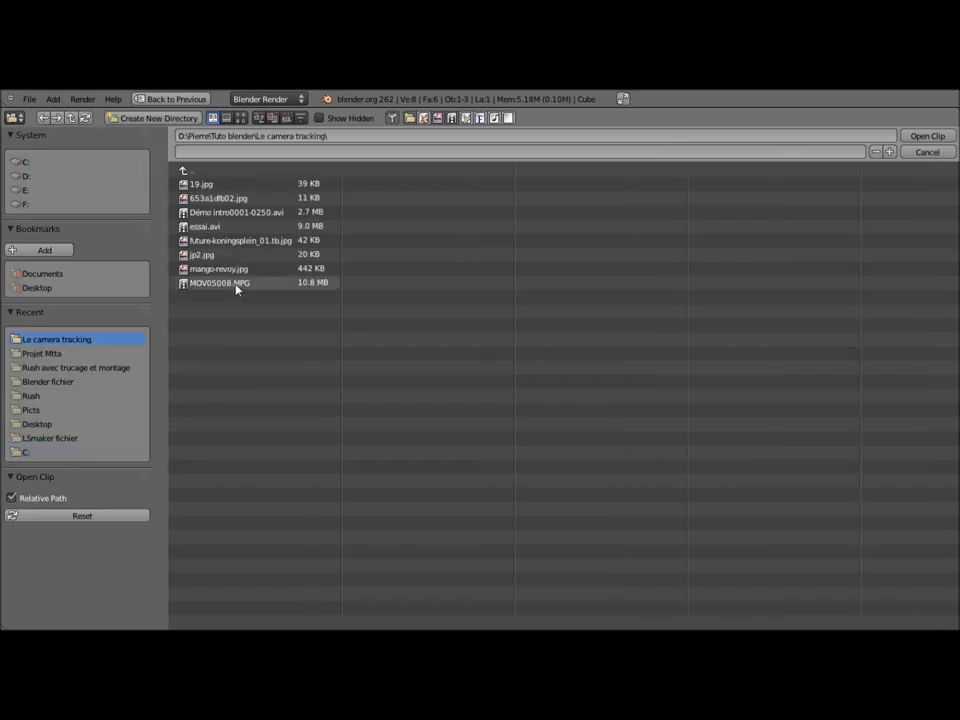
{"action": "left_click", "coordinate": [245, 283]}
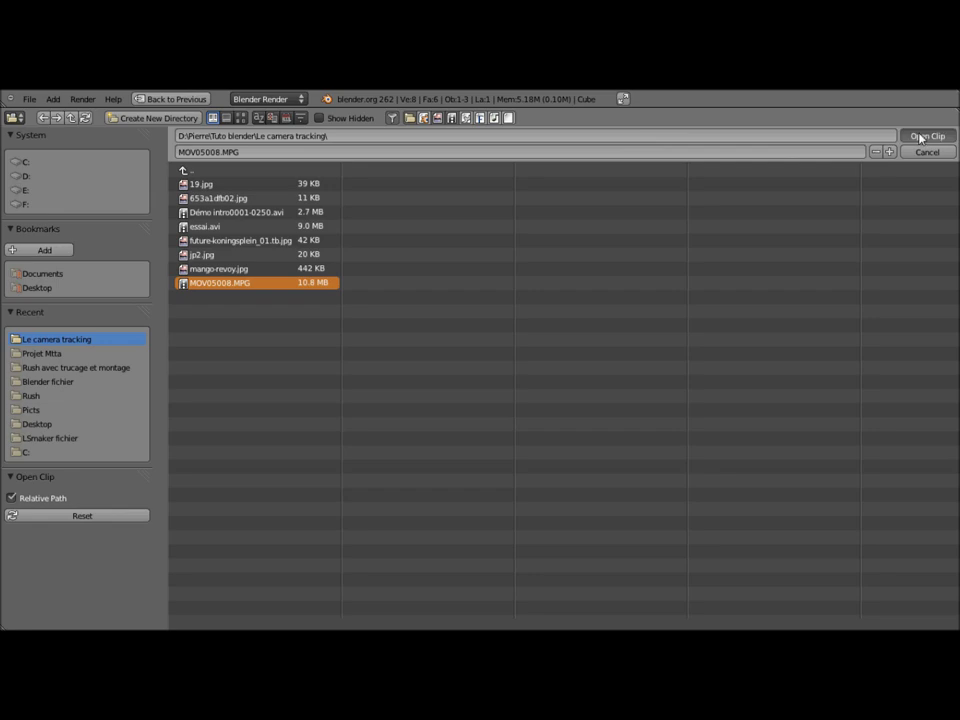
{"action": "key", "text": "Return"}
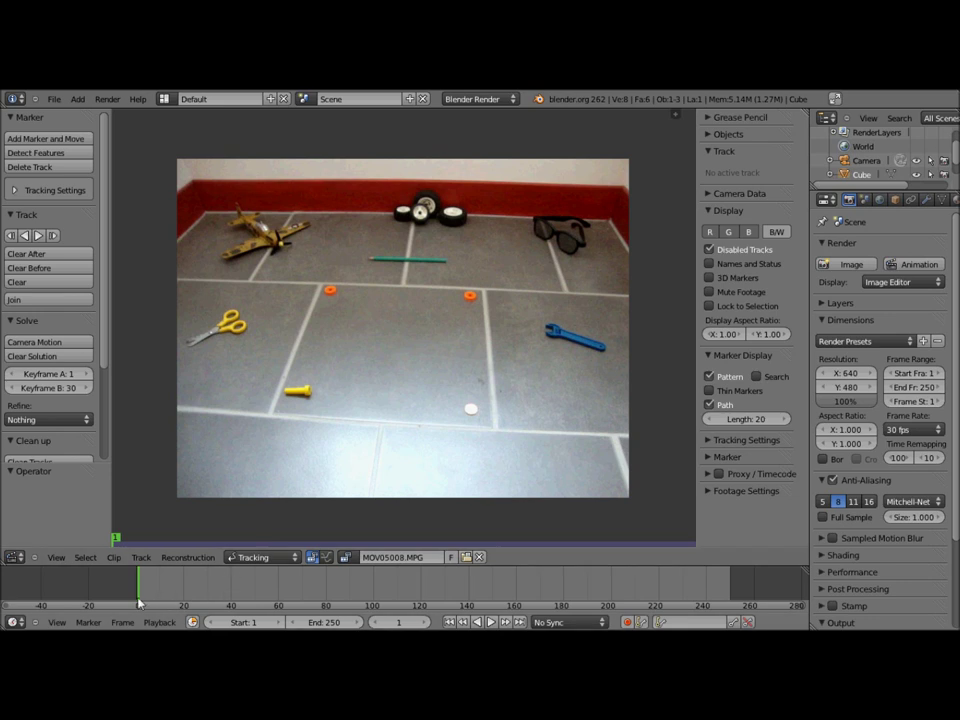
Scrub the clip forward to around frame 59 and back to preview the footage.
{"action": "mouse_move", "coordinate": [138, 604]}
{"action": "left_mouse_down"}
{"action": "mouse_move", "coordinate": [338, 584]}
{"action": "mouse_move", "coordinate": [718, 581]}
{"action": "mouse_move", "coordinate": [150, 585]}
{"action": "mouse_move", "coordinate": [484, 573]}
{"action": "mouse_move", "coordinate": [707, 589]}
{"action": "mouse_move", "coordinate": [290, 600]}
{"action": "left_mouse_up"}
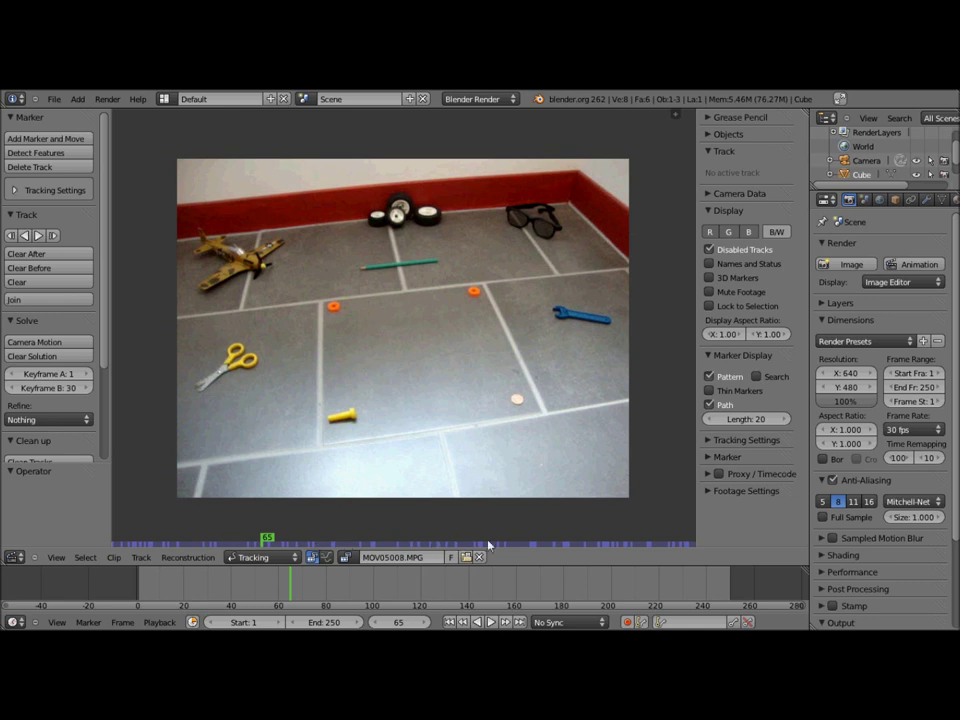
{"action": "left_click_drag", "start_coordinate": [305, 594], "coordinate": [293, 598]}
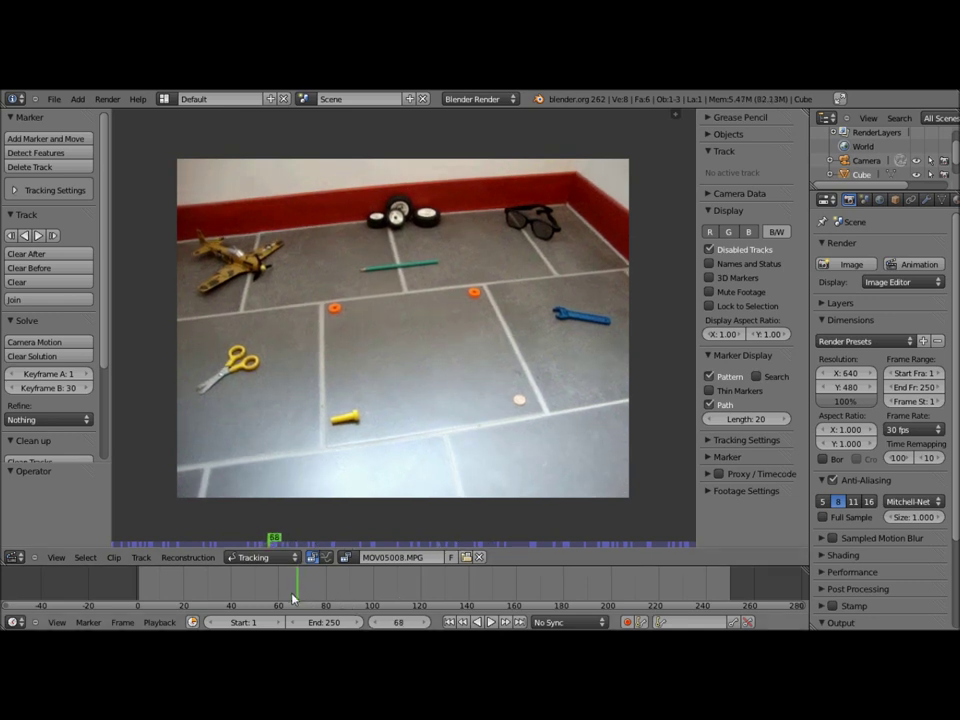
{"action": "mouse_move", "coordinate": [293, 598]}
{"action": "left_mouse_down"}
{"action": "mouse_move", "coordinate": [225, 585]}
{"action": "mouse_move", "coordinate": [242, 583]}
{"action": "mouse_move", "coordinate": [137, 590]}
{"action": "left_mouse_up"}
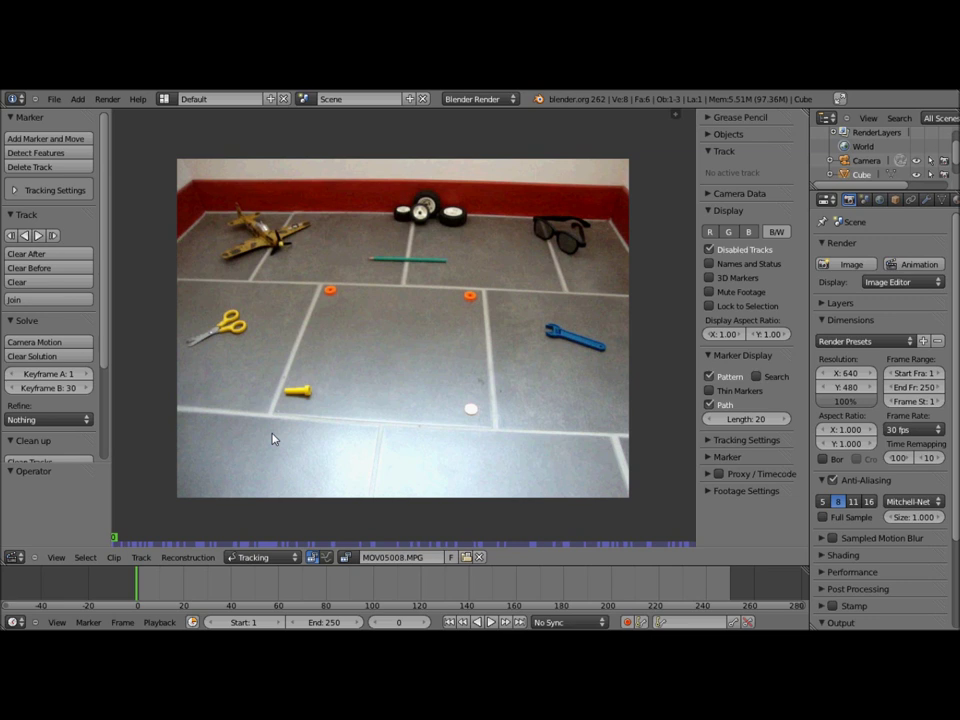
{"action": "key", "text": "ctrl+alt+u"}
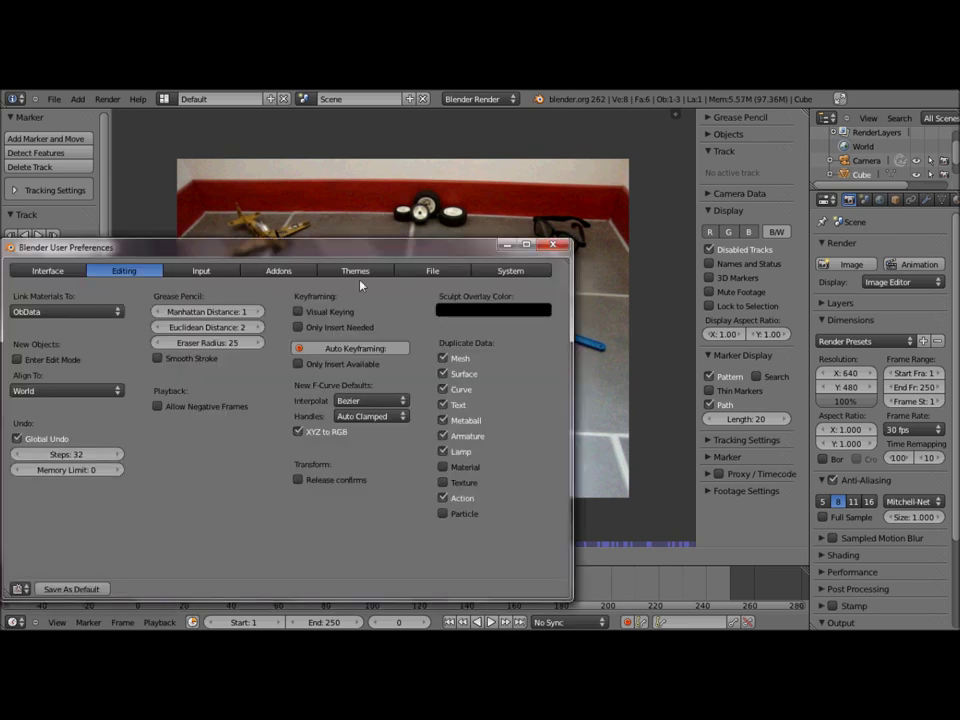
Set the System Memory Cache Limit to 500 and close User Preferences.
{"action": "left_click", "coordinate": [501, 278]}
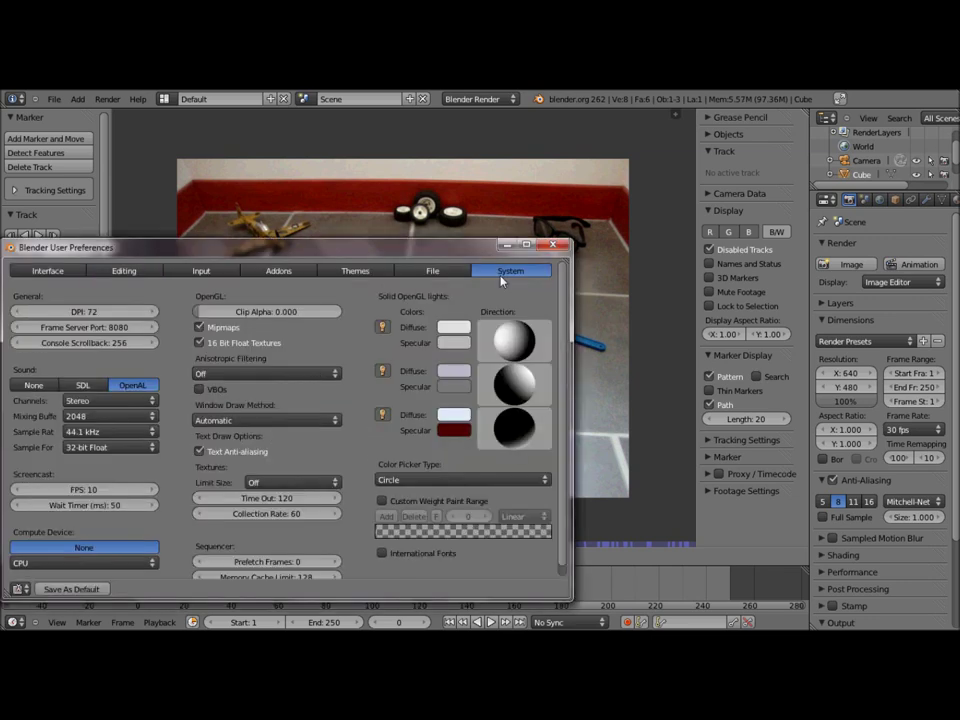
{"action": "scroll", "coordinate": [366, 429], "scroll_direction": "down", "scroll_amount": 1}
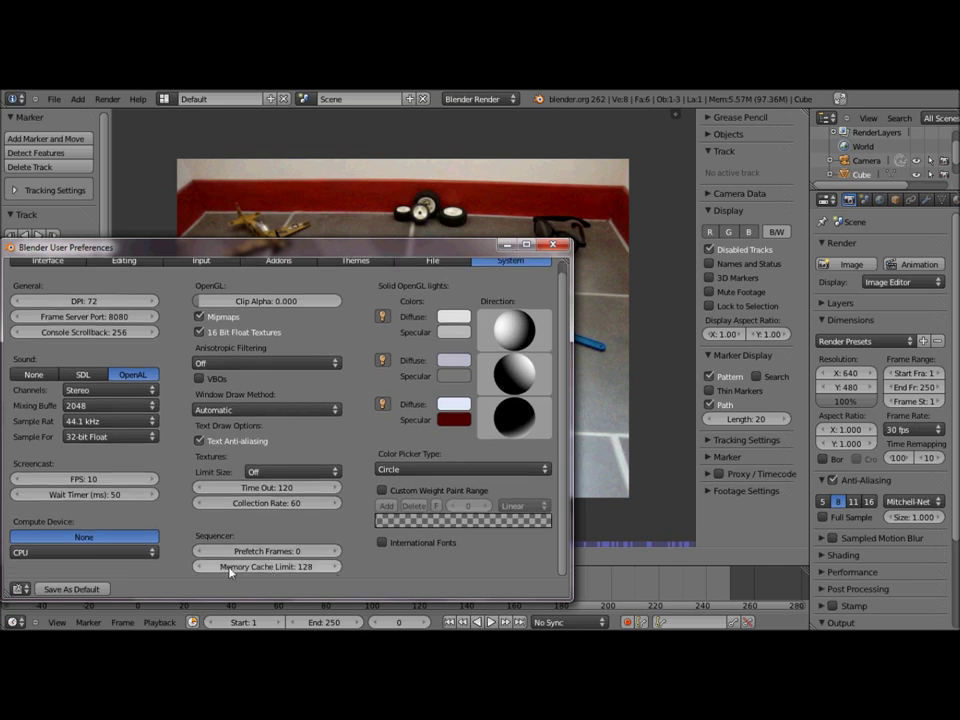
{"action": "left_click", "coordinate": [267, 567]}
{"action": "type", "text": "5"}
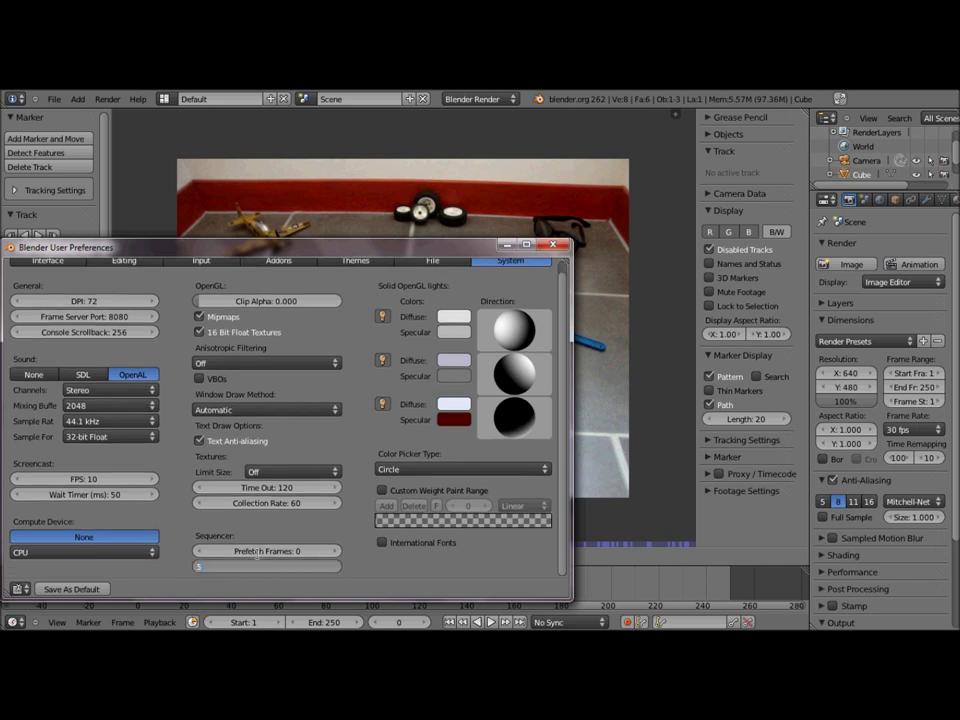
{"action": "type", "text": "00"}
{"action": "key", "text": "Return"}
{"action": "left_click", "coordinate": [553, 244]}
{"action": "key", "text": "alt+a"}
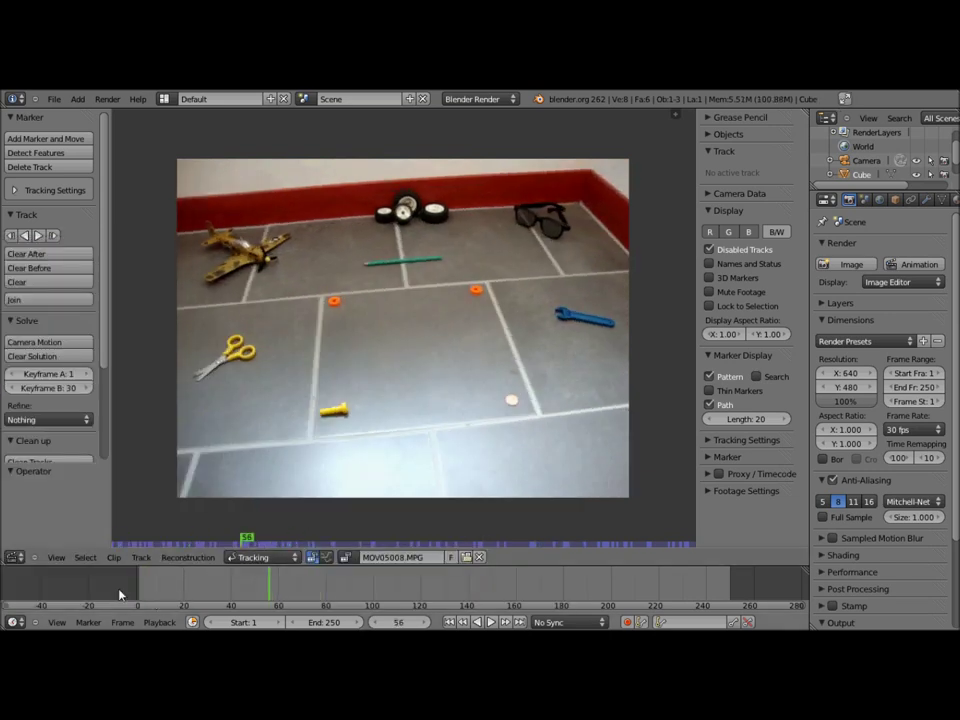
Rewind the clip to frame 0 and collapse the Track, Display and Marker Display panels.
{"action": "left_click", "coordinate": [313, 612]}
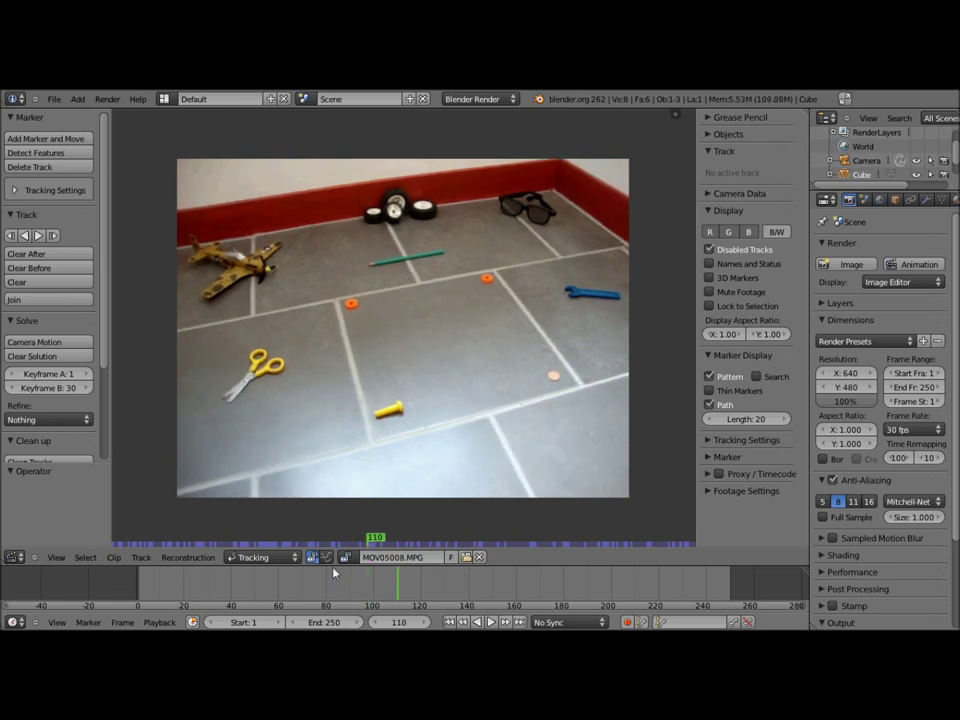
{"action": "left_click_drag", "start_coordinate": [335, 578], "coordinate": [137, 578]}
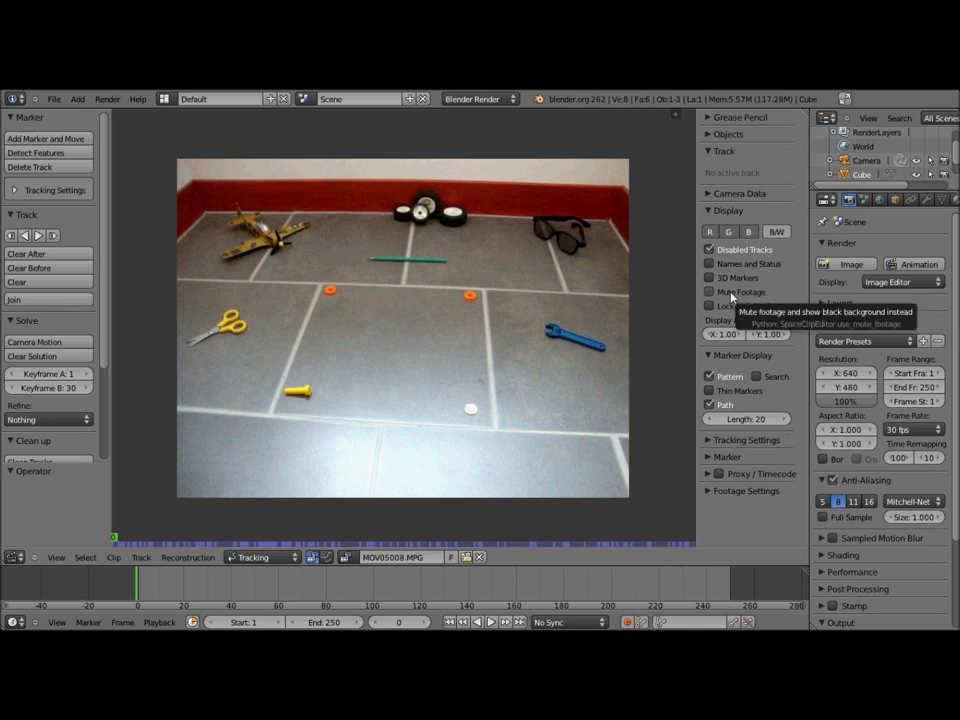
{"action": "left_click", "coordinate": [722, 151]}
{"action": "left_click", "coordinate": [721, 187]}
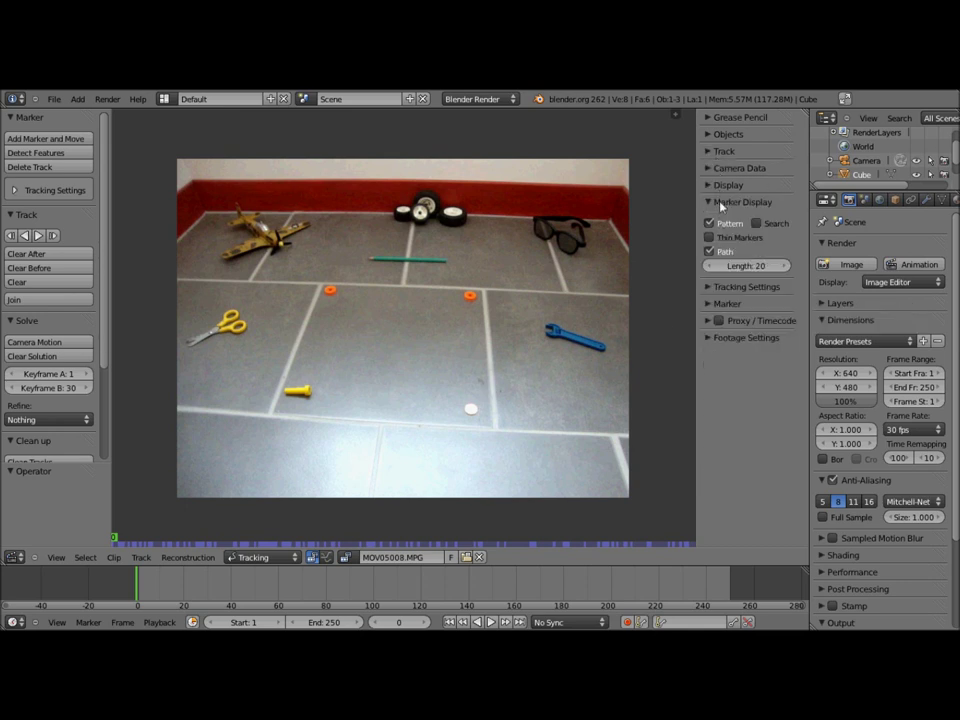
{"action": "left_click", "coordinate": [723, 201]}
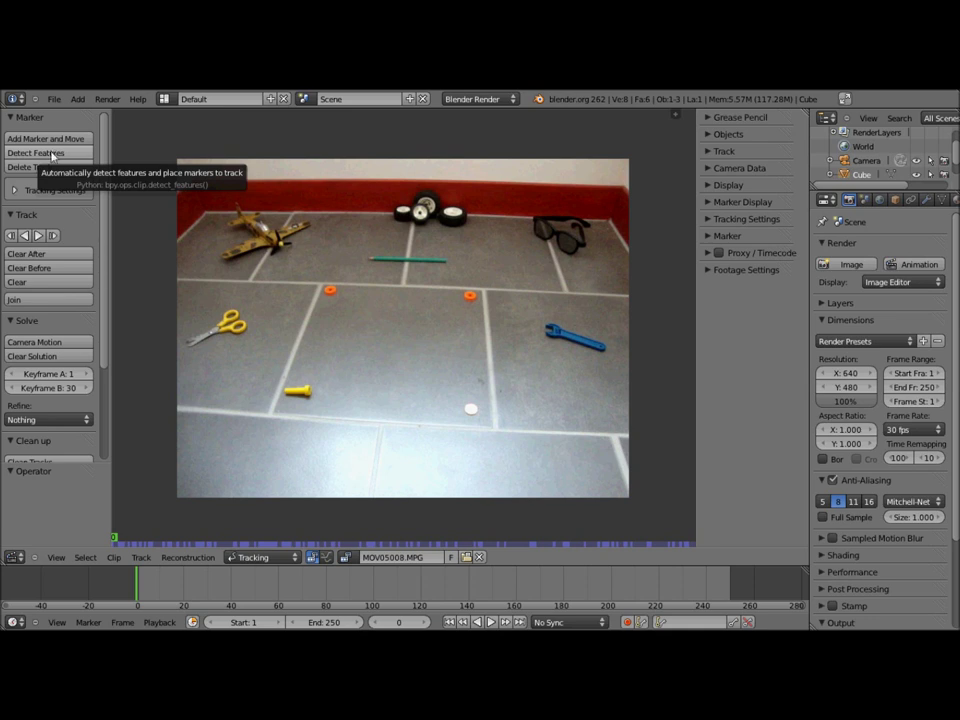
Run Detect Features, then scrub through frames up to about 214 to review the markers.
{"action": "left_click", "coordinate": [52, 154]}
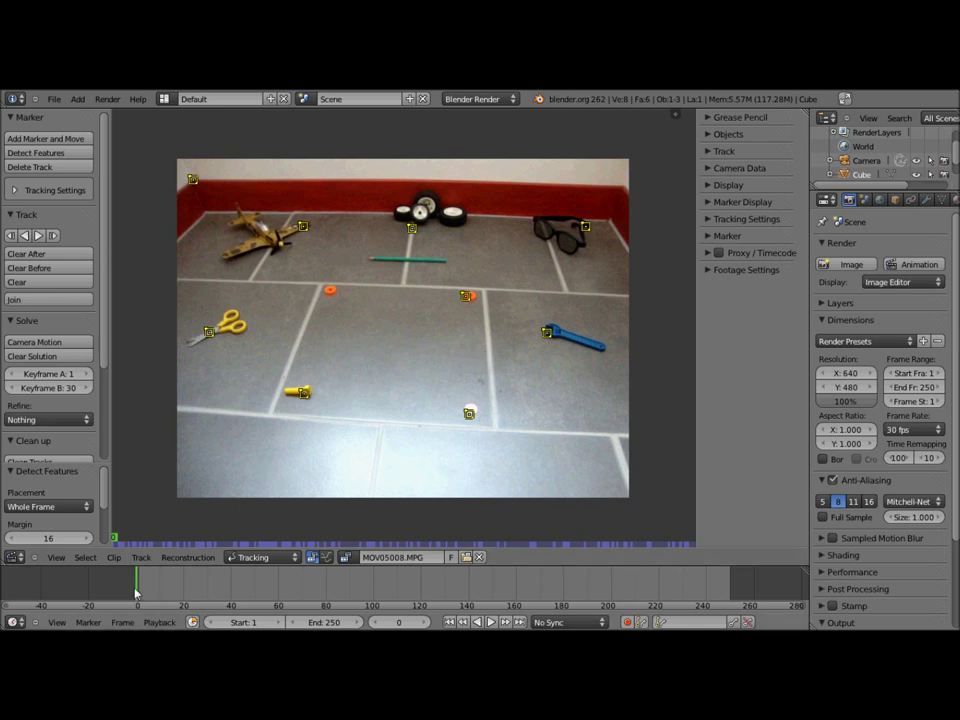
{"action": "left_click_drag", "start_coordinate": [165, 600], "coordinate": [495, 598]}
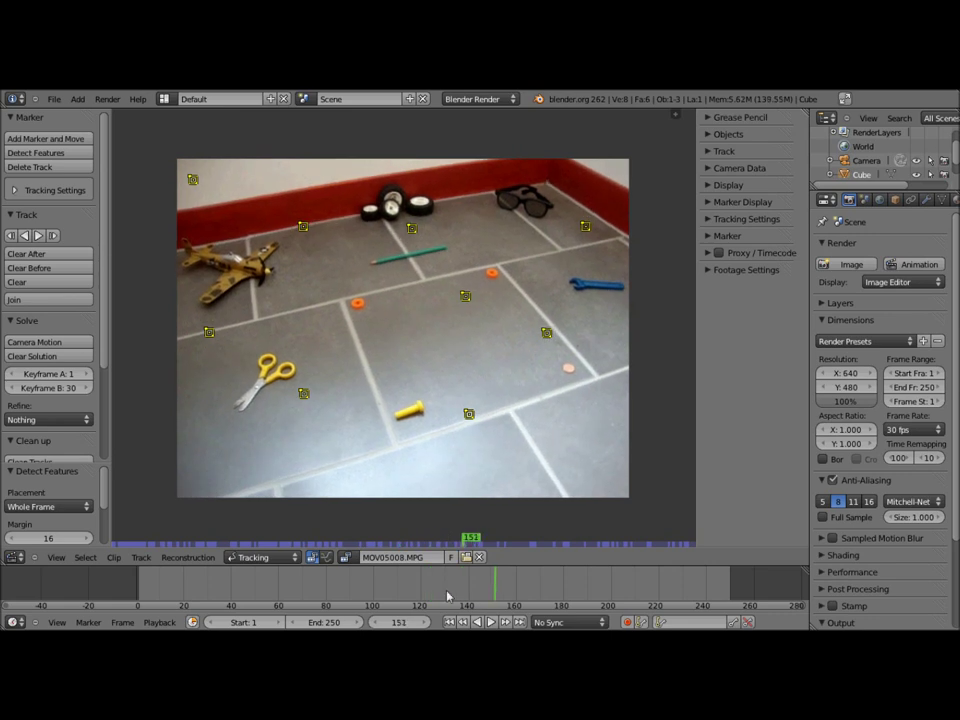
{"action": "mouse_move", "coordinate": [495, 598]}
{"action": "left_mouse_down"}
{"action": "mouse_move", "coordinate": [141, 600]}
{"action": "mouse_move", "coordinate": [157, 600]}
{"action": "left_mouse_up"}
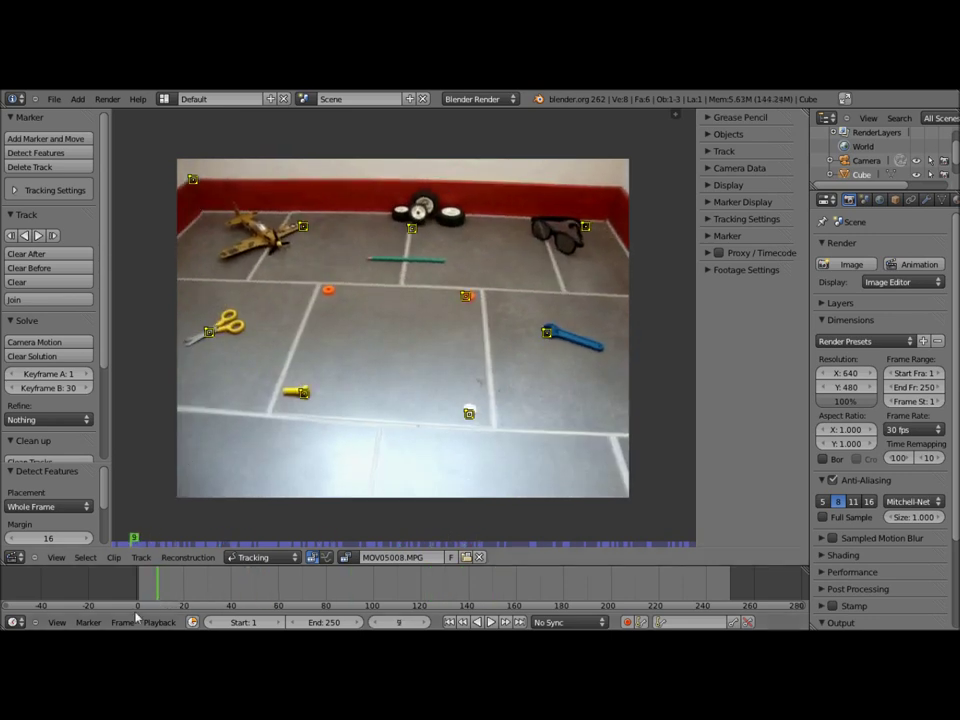
{"action": "mouse_move", "coordinate": [250, 585]}
{"action": "left_mouse_down"}
{"action": "mouse_move", "coordinate": [393, 575]}
{"action": "mouse_move", "coordinate": [225, 589]}
{"action": "mouse_move", "coordinate": [126, 579]}
{"action": "mouse_move", "coordinate": [514, 558]}
{"action": "left_mouse_up"}
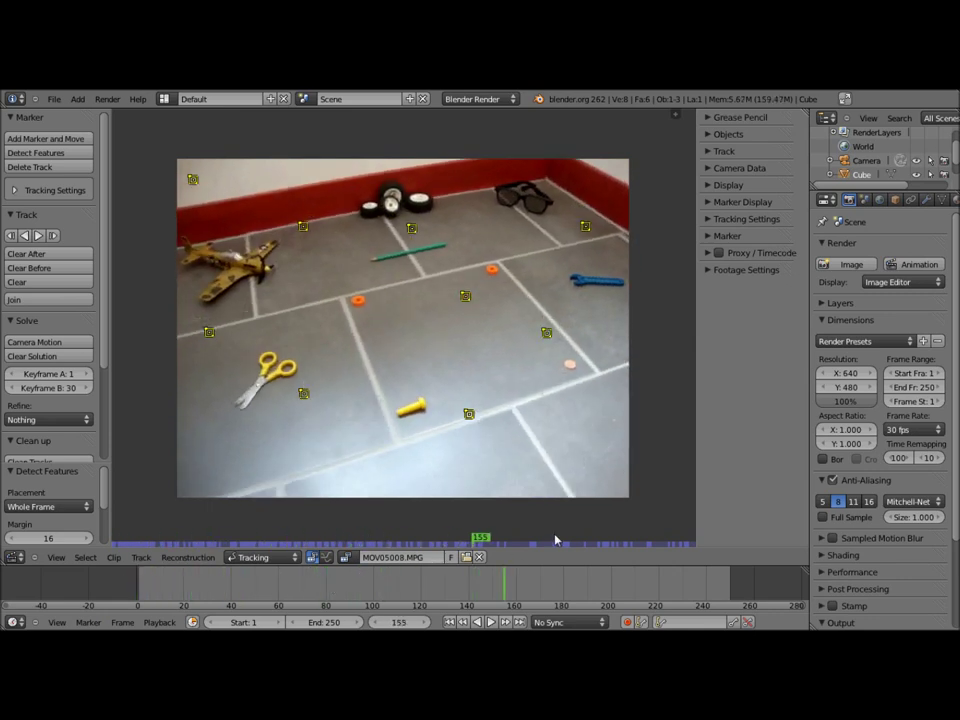
{"action": "left_click_drag", "start_coordinate": [311, 545], "coordinate": [115, 540]}
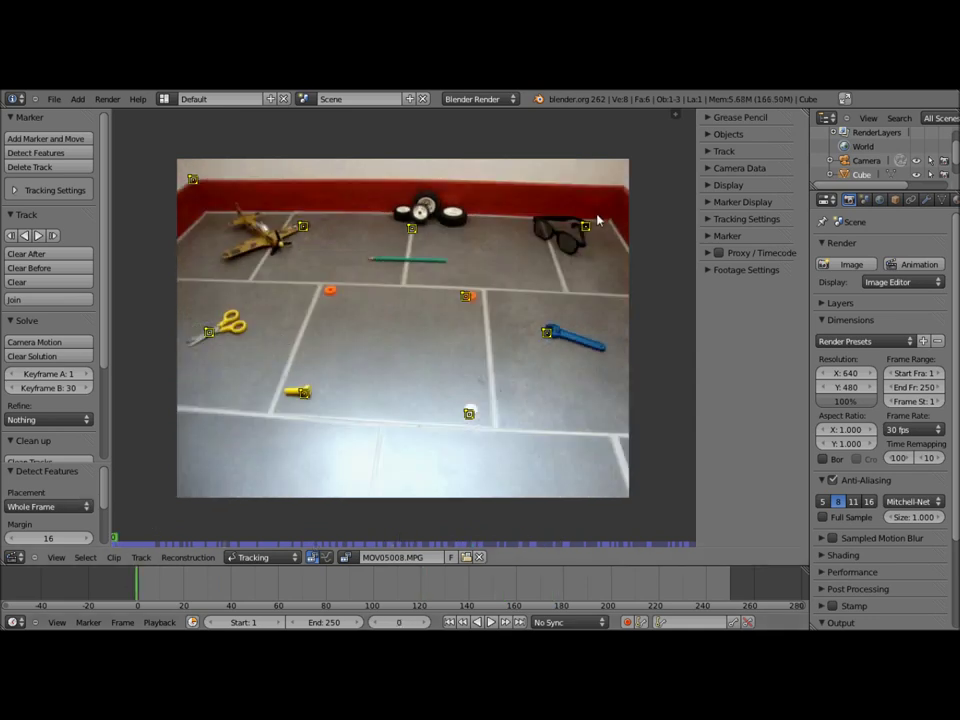
{"action": "left_click_drag", "start_coordinate": [148, 585], "coordinate": [671, 615]}
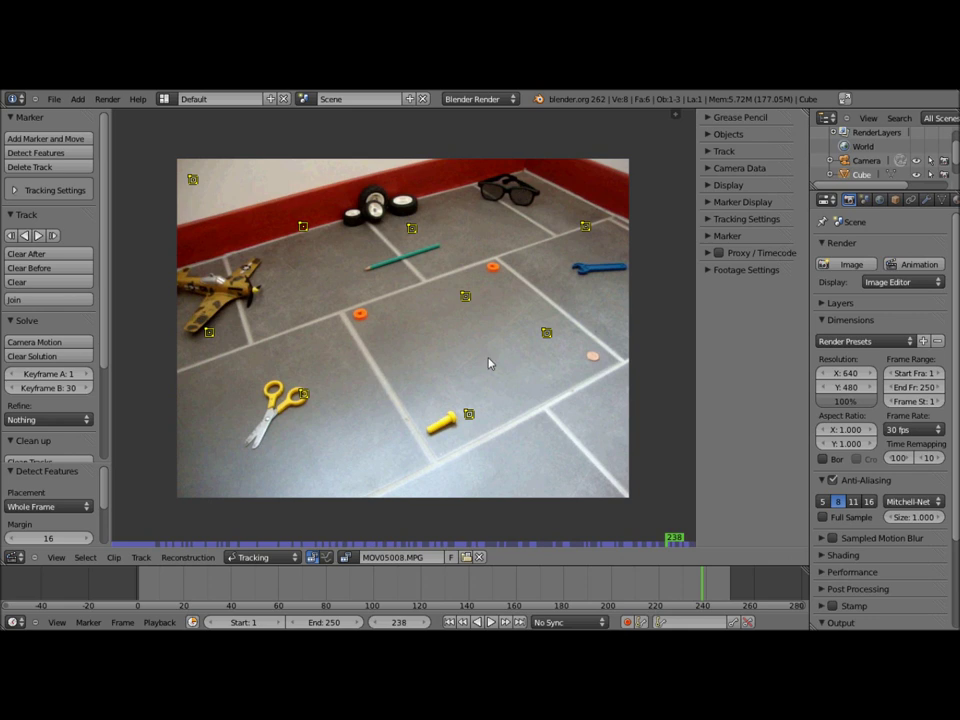
{"action": "mouse_move", "coordinate": [696, 598]}
{"action": "left_mouse_down"}
{"action": "mouse_move", "coordinate": [246, 606]}
{"action": "mouse_move", "coordinate": [139, 589]}
{"action": "mouse_move", "coordinate": [696, 568]}
{"action": "mouse_move", "coordinate": [761, 579]}
{"action": "mouse_move", "coordinate": [748, 582]}
{"action": "left_mouse_up"}
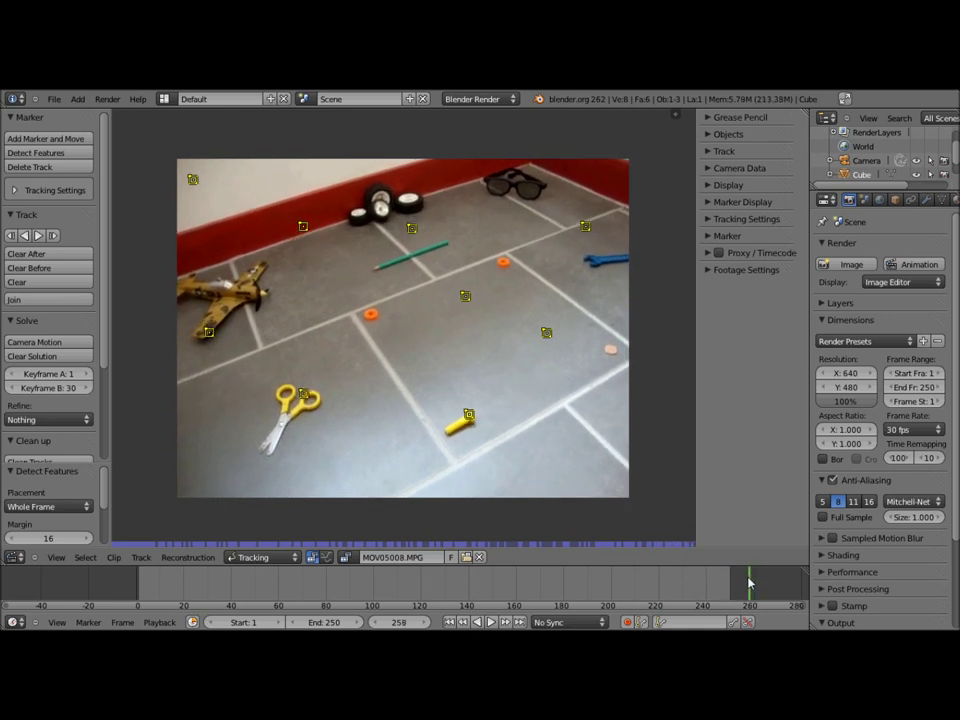
Change the timeline end frame from 250 to 260.
{"action": "left_click", "coordinate": [391, 614]}
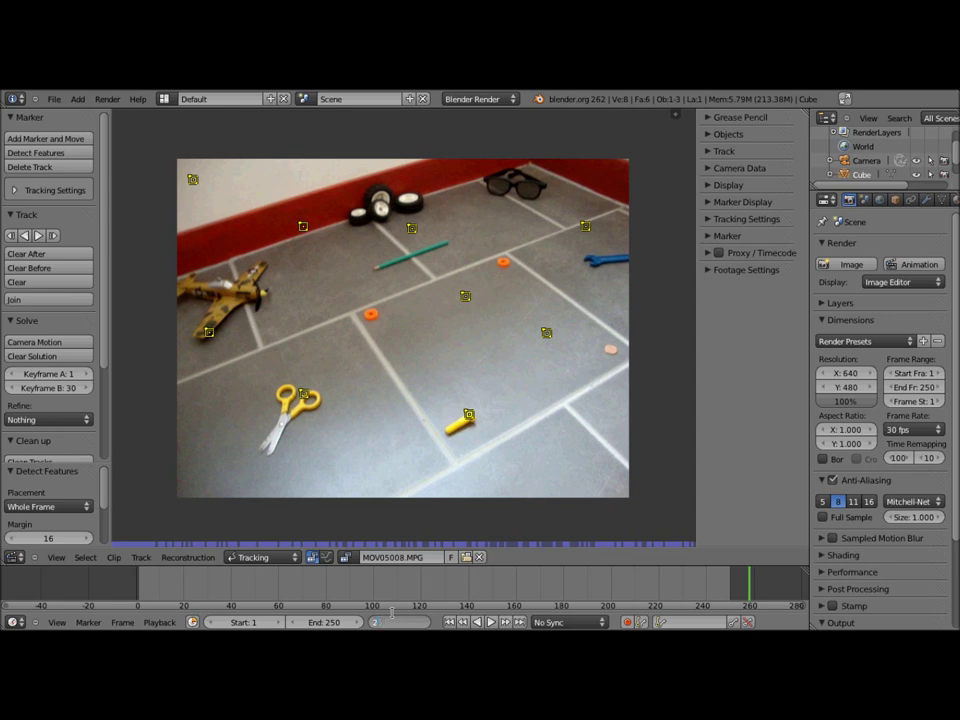
{"action": "type", "text": "6"}
{"action": "key", "text": "Return"}
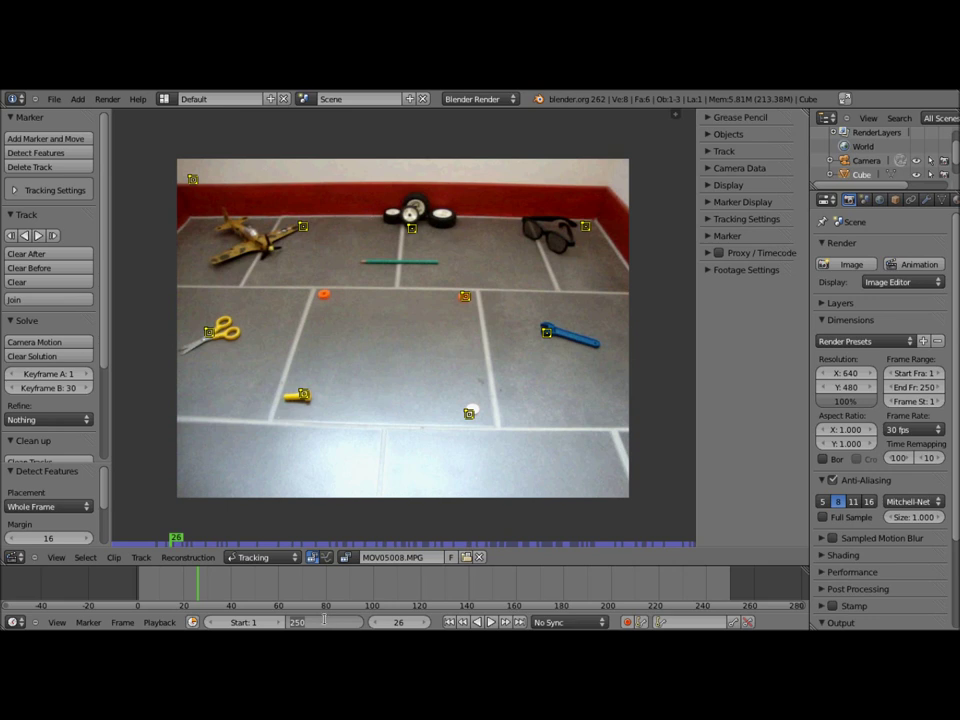
{"action": "key", "text": "BackSpace"}
{"action": "key", "text": "Return"}
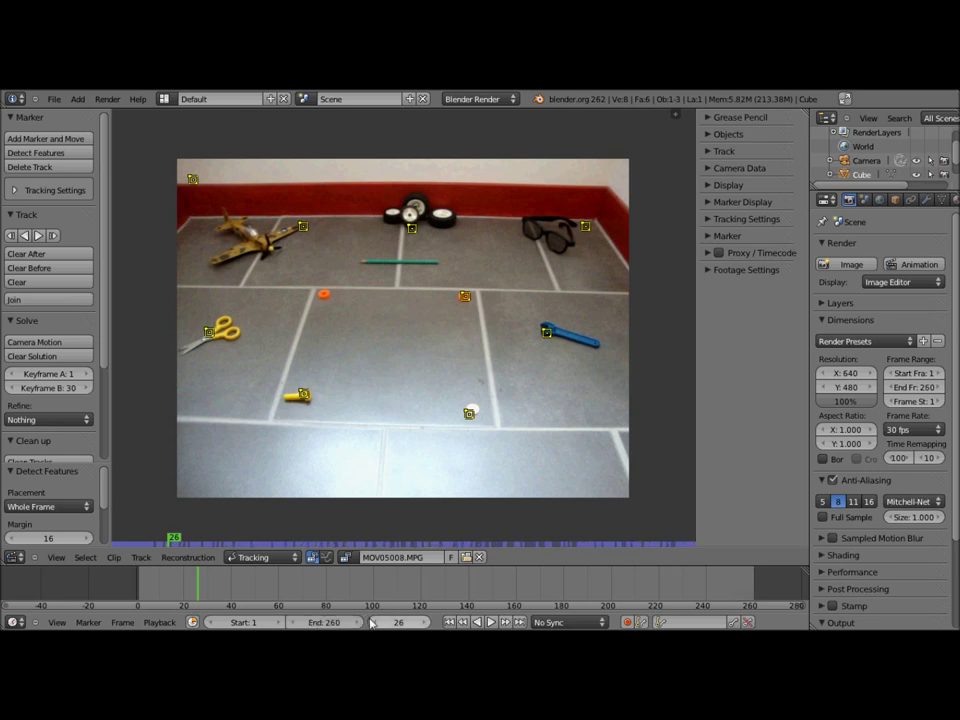
Return to frame 0 and delete all auto-detected tracking markers.
{"action": "left_click", "coordinate": [142, 580]}
{"action": "mouse_move", "coordinate": [142, 580]}
{"action": "left_mouse_down"}
{"action": "mouse_move", "coordinate": [227, 578]}
{"action": "mouse_move", "coordinate": [113, 583]}
{"action": "left_mouse_up"}
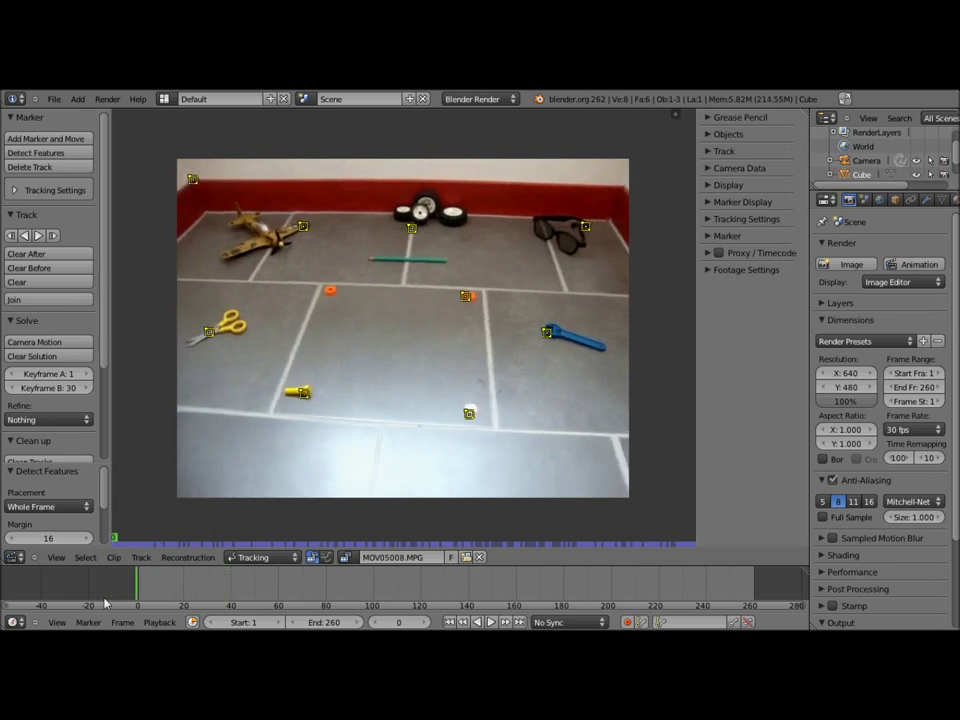
{"action": "key", "text": "x"}
{"action": "left_click", "coordinate": [358, 336]}
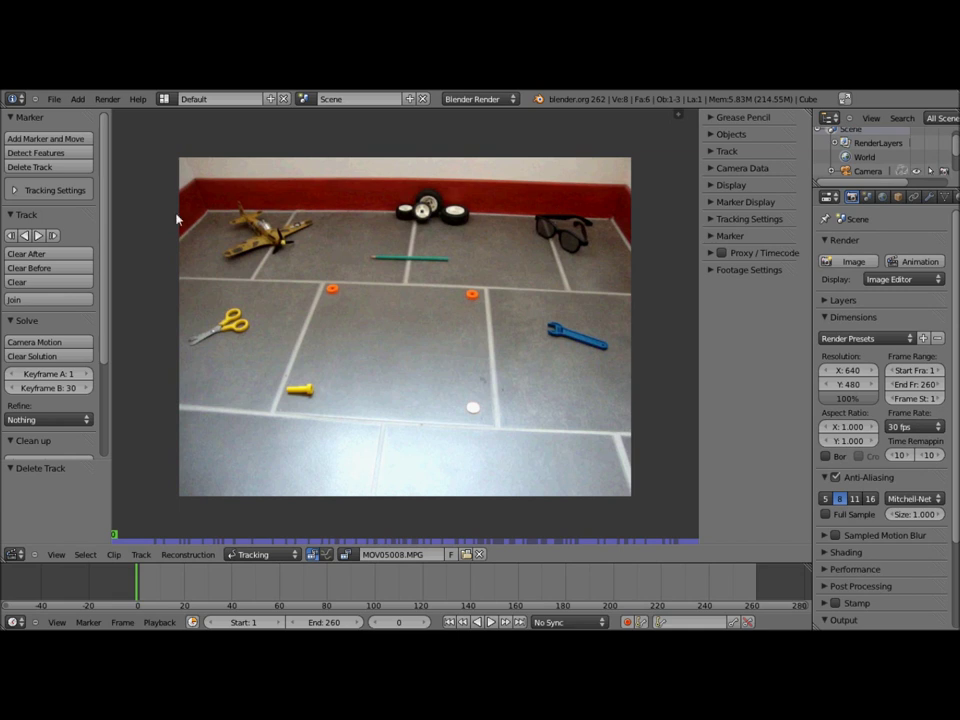
{"action": "left_click", "coordinate": [82, 147]}
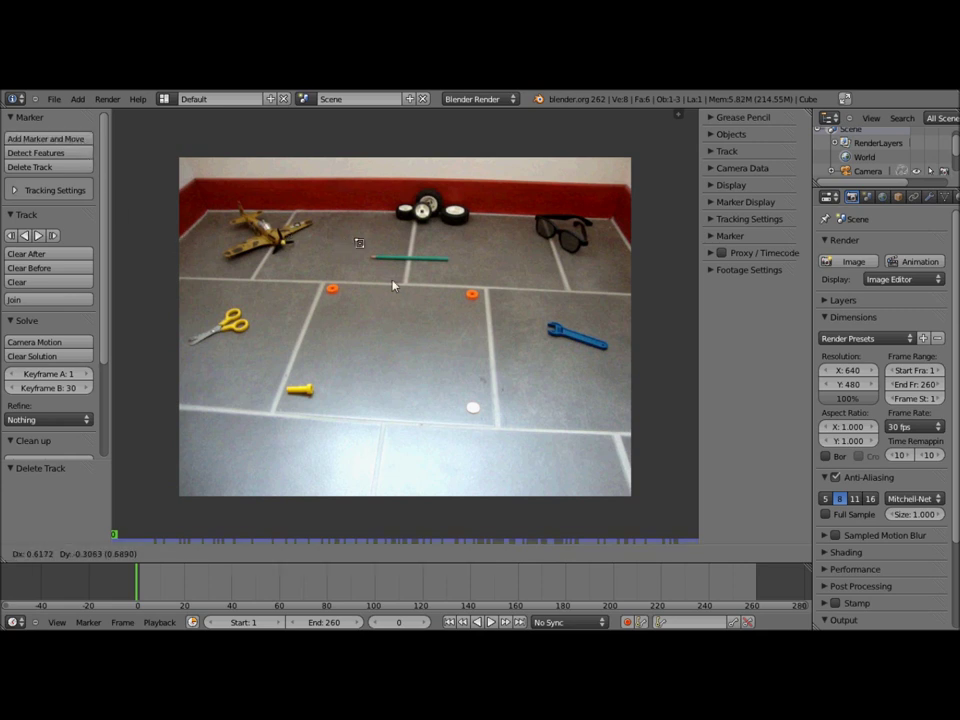
{"action": "left_click", "coordinate": [356, 327]}
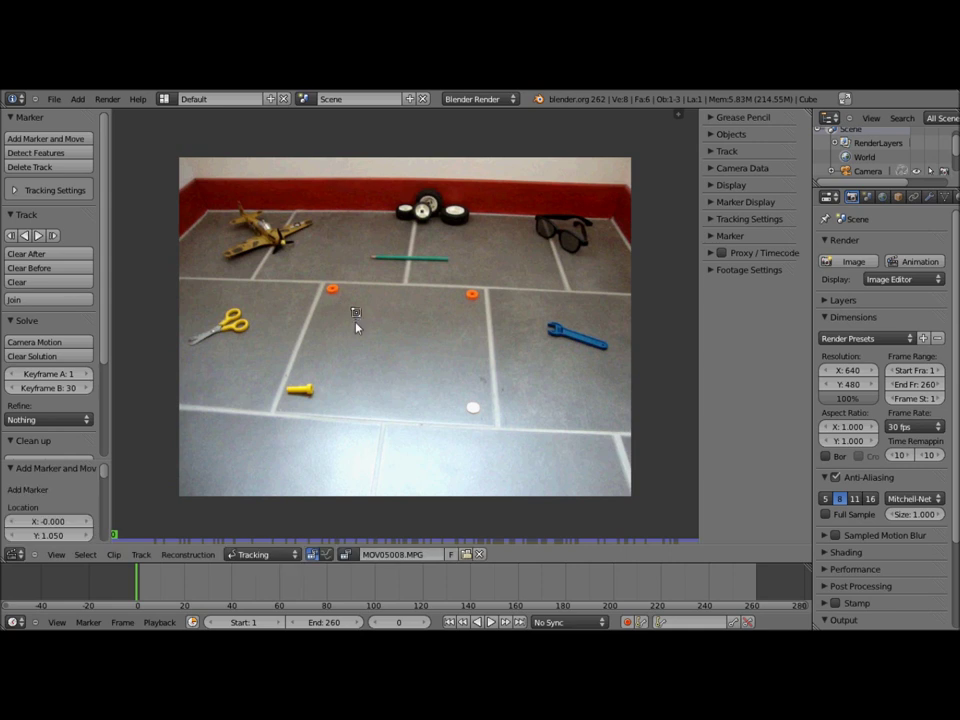
{"action": "key", "text": "Delete"}
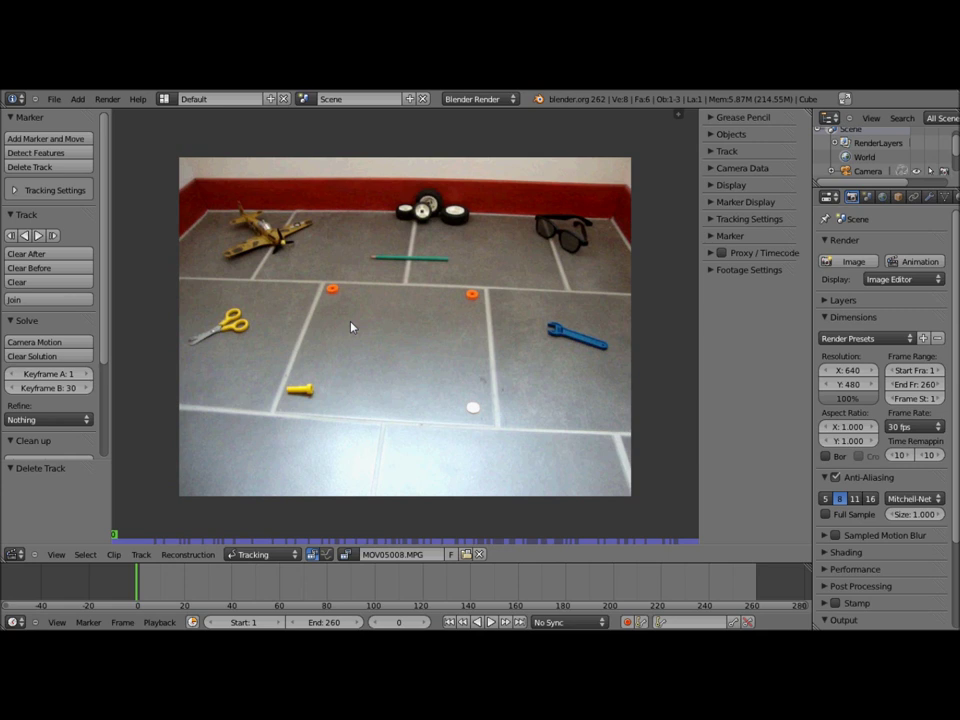
{"action": "scroll", "coordinate": [380, 368], "scroll_direction": "up", "scroll_amount": 8}
{"action": "scroll", "coordinate": [380, 368], "scroll_direction": "down", "scroll_amount": 5}
{"action": "scroll", "coordinate": [380, 368], "scroll_direction": "down", "scroll_amount": 3}
{"action": "left_click", "coordinate": [380, 366], "text": "ctrl"}
{"action": "left_click", "coordinate": [548, 376], "text": "ctrl"}
{"action": "left_click", "coordinate": [515, 359], "text": "ctrl"}
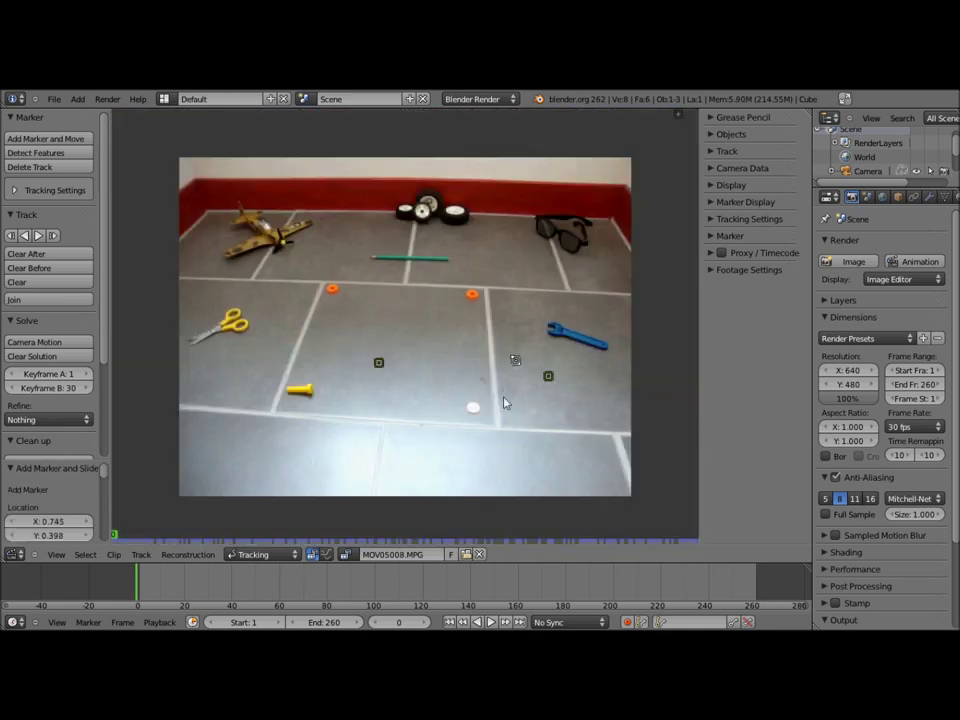
{"action": "key", "text": "ctrl+z"}
{"action": "key", "text": "ctrl+z"}
{"action": "key", "text": "ctrl+z"}
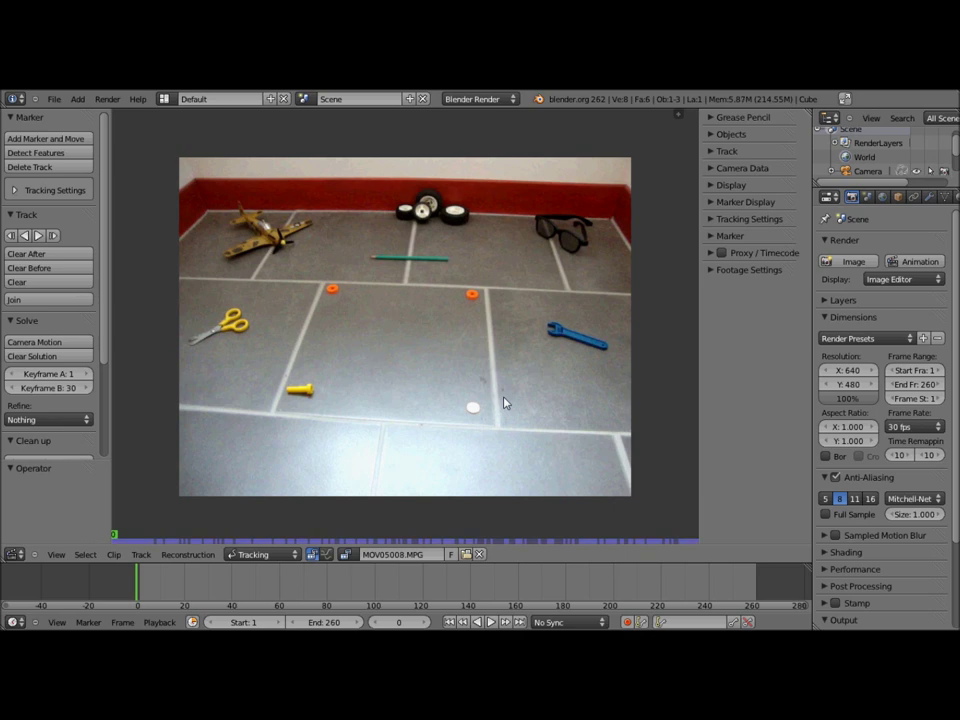
Zoom in on the green pencil and add a tracking marker at its tip.
{"action": "scroll", "coordinate": [521, 396], "scroll_direction": "up", "scroll_amount": 2}
{"action": "scroll", "coordinate": [562, 392], "scroll_direction": "up", "scroll_amount": 2}
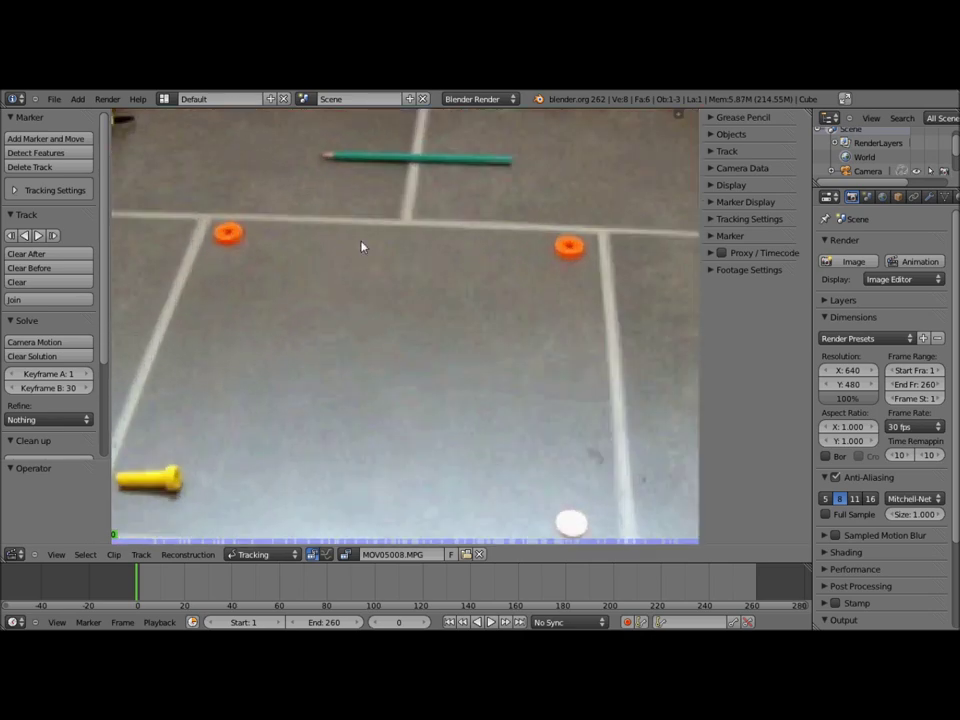
{"action": "mouse_move", "coordinate": [422, 208]}
{"action": "middle_mouse_down"}
{"action": "mouse_move", "coordinate": [237, 401]}
{"action": "mouse_move", "coordinate": [496, 186]}
{"action": "mouse_move", "coordinate": [289, 300]}
{"action": "middle_mouse_up"}
{"action": "scroll", "coordinate": [317, 268], "scroll_direction": "up", "scroll_amount": 1}
{"action": "scroll", "coordinate": [407, 360], "scroll_direction": "up", "scroll_amount": 1}
{"action": "scroll", "coordinate": [418, 484], "scroll_direction": "up", "scroll_amount": 2}
{"action": "scroll", "coordinate": [418, 484], "scroll_direction": "up", "scroll_amount": 1}
{"action": "scroll", "coordinate": [445, 420], "scroll_direction": "up", "scroll_amount": 1}
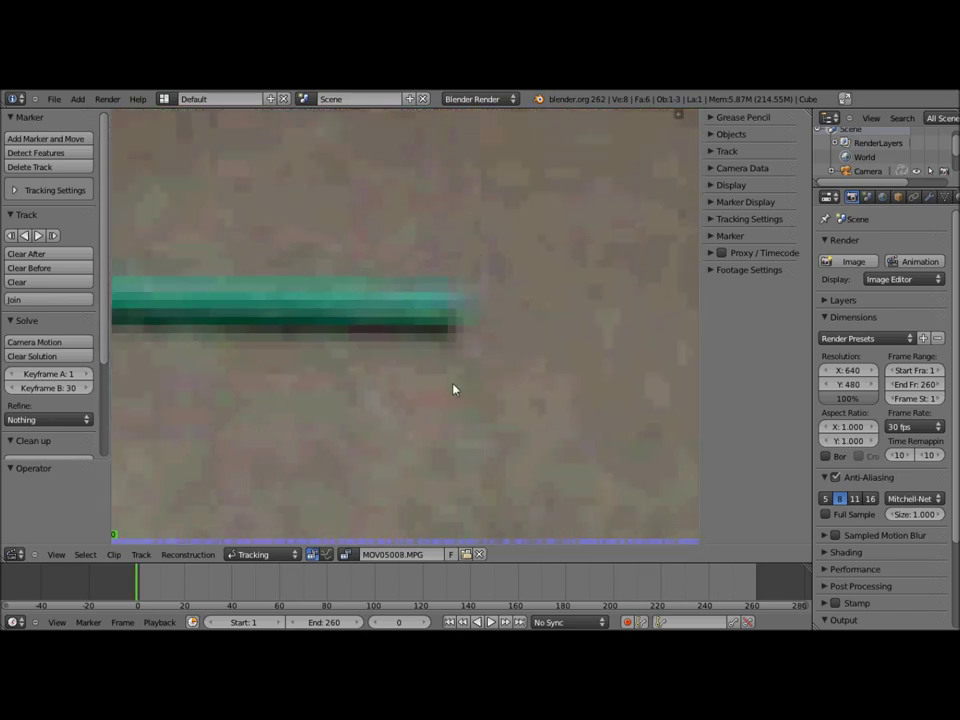
{"action": "left_click", "coordinate": [463, 314], "text": "ctrl"}
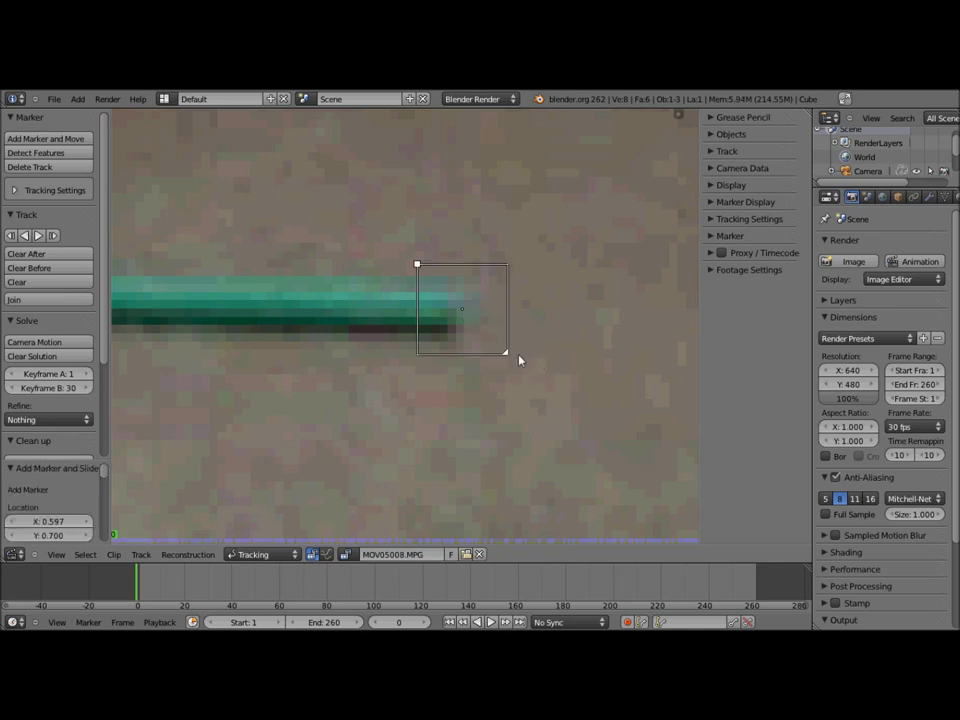
{"action": "left_click", "coordinate": [727, 124]}
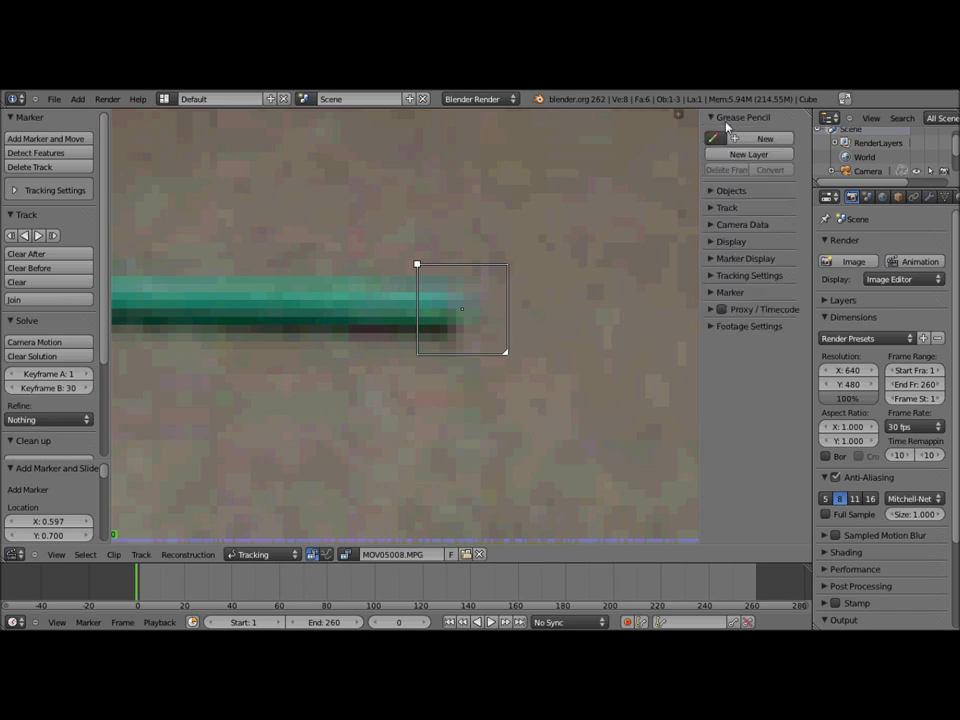
Expand the Track panel in the sidebar to show the track's settings and preview.
{"action": "left_click", "coordinate": [724, 122]}
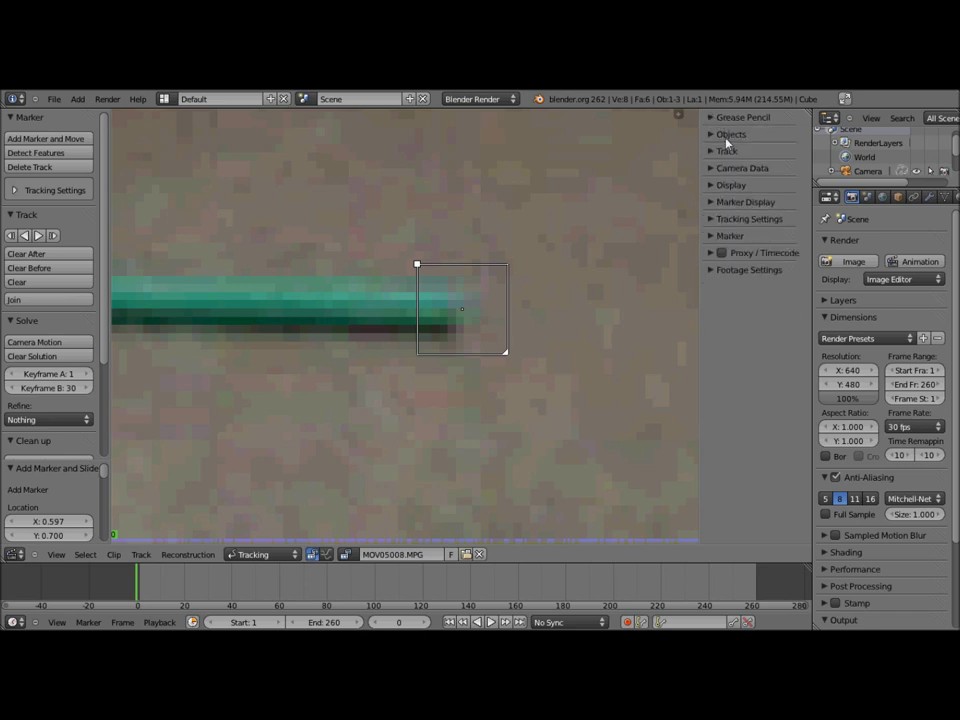
{"action": "left_click", "coordinate": [727, 136]}
{"action": "left_click", "coordinate": [727, 136]}
{"action": "left_click", "coordinate": [716, 151]}
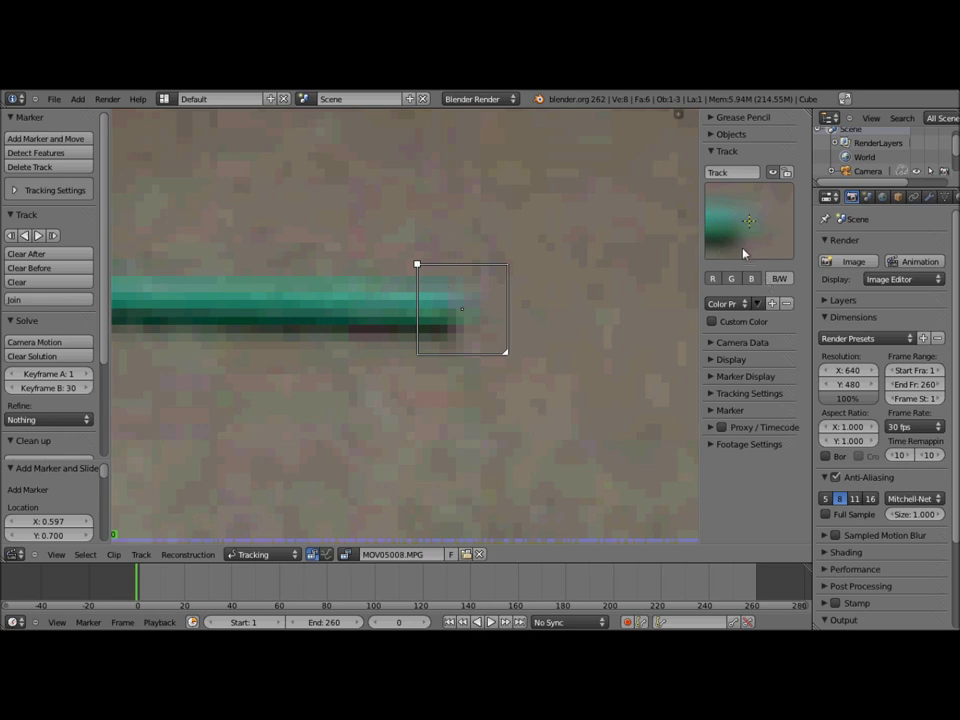
Enlarge the pencil-tip marker's box and reveal Camera Data (24 mm focal, 35 mm sensor).
{"action": "left_click_drag", "start_coordinate": [506, 362], "coordinate": [513, 359]}
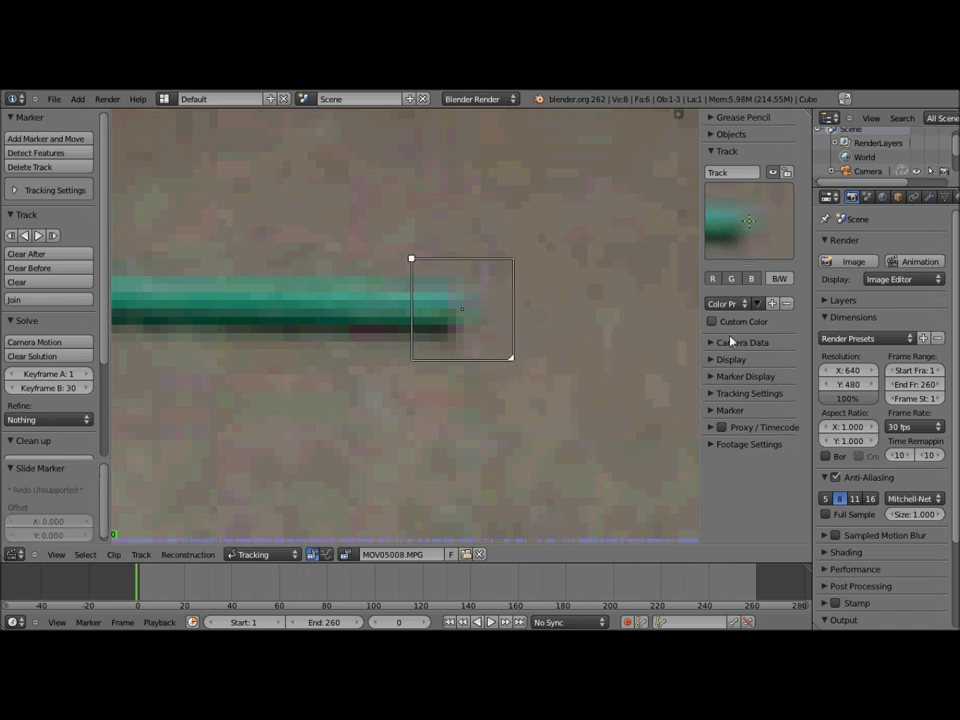
{"action": "mouse_move", "coordinate": [519, 363]}
{"action": "left_mouse_down"}
{"action": "mouse_move", "coordinate": [561, 397]}
{"action": "mouse_move", "coordinate": [544, 377]}
{"action": "left_mouse_up"}
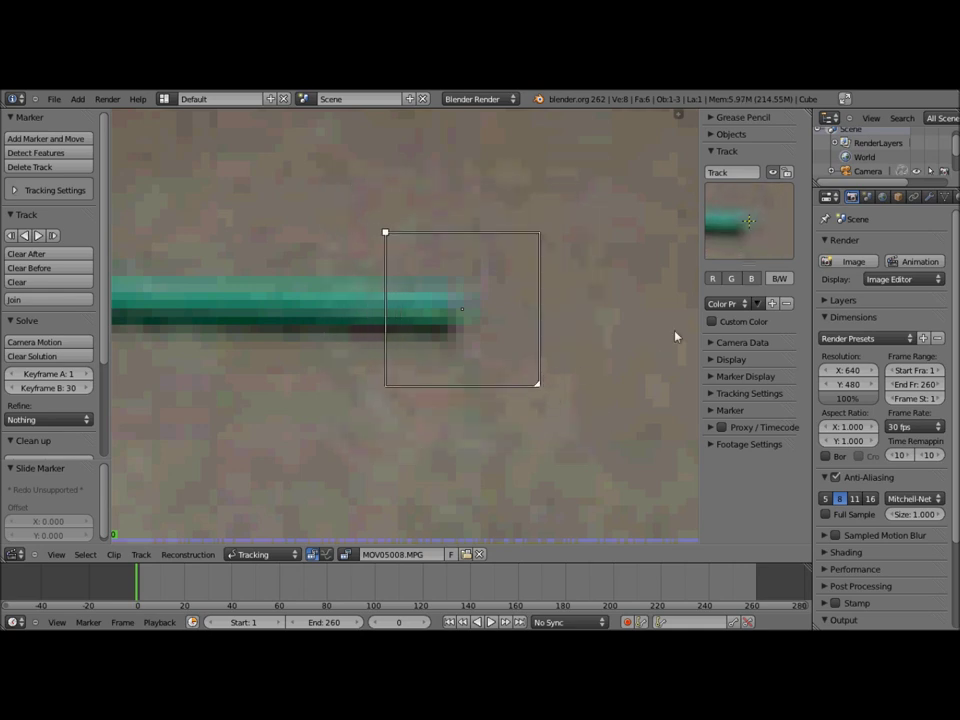
{"action": "left_click", "coordinate": [722, 343]}
{"action": "scroll", "coordinate": [729, 349], "scroll_direction": "down", "scroll_amount": 2}
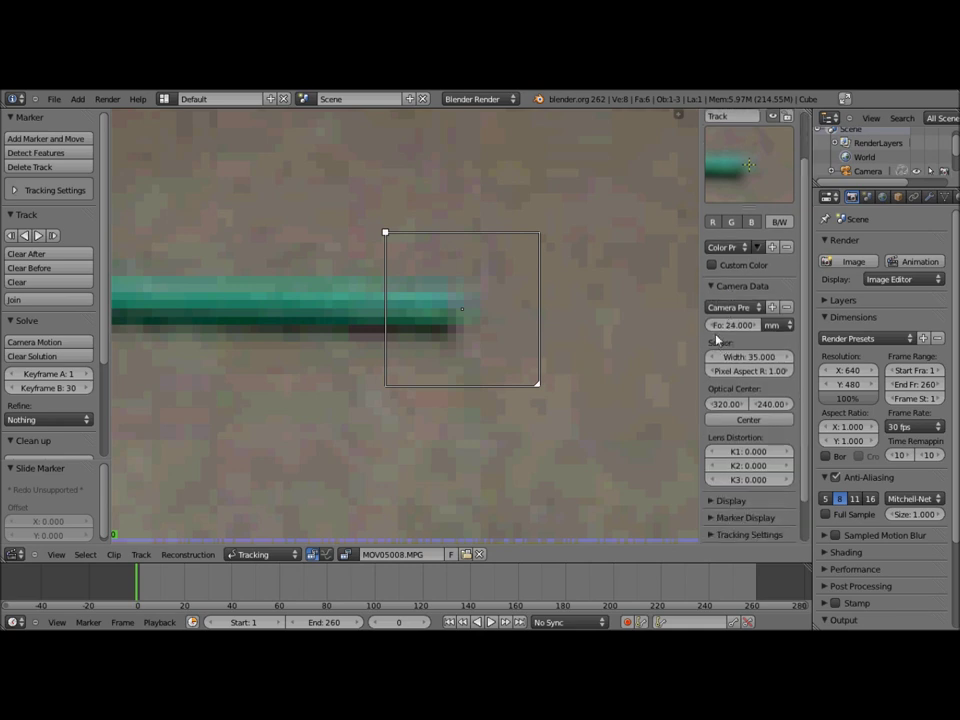
Enable Lock to Selection in the Display panel and scrub back to frame 0.
{"action": "left_click", "coordinate": [718, 288]}
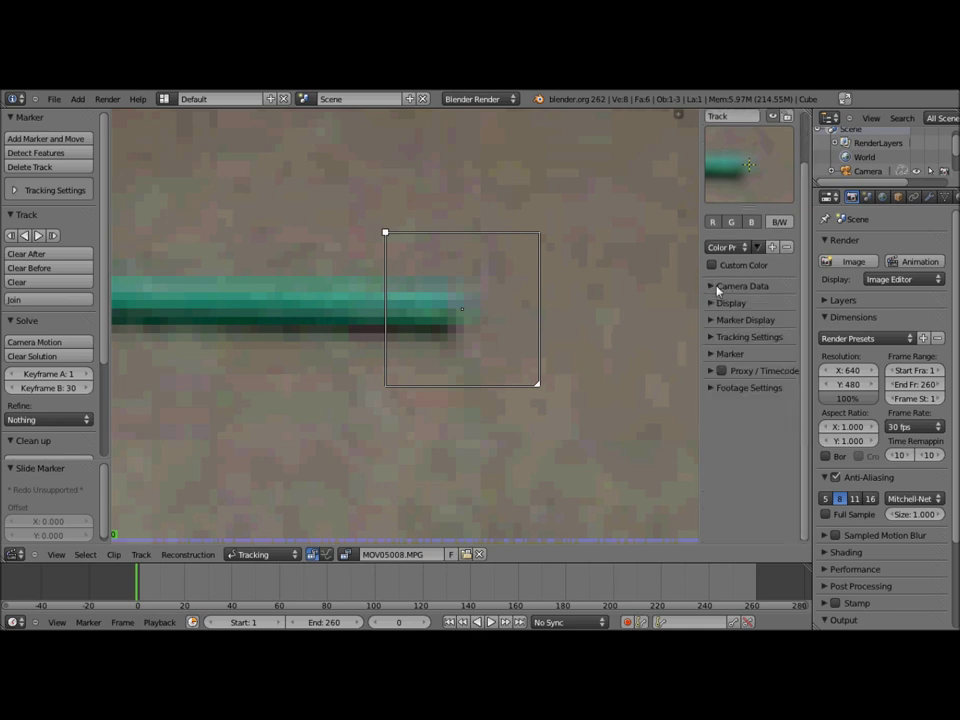
{"action": "left_click", "coordinate": [722, 304]}
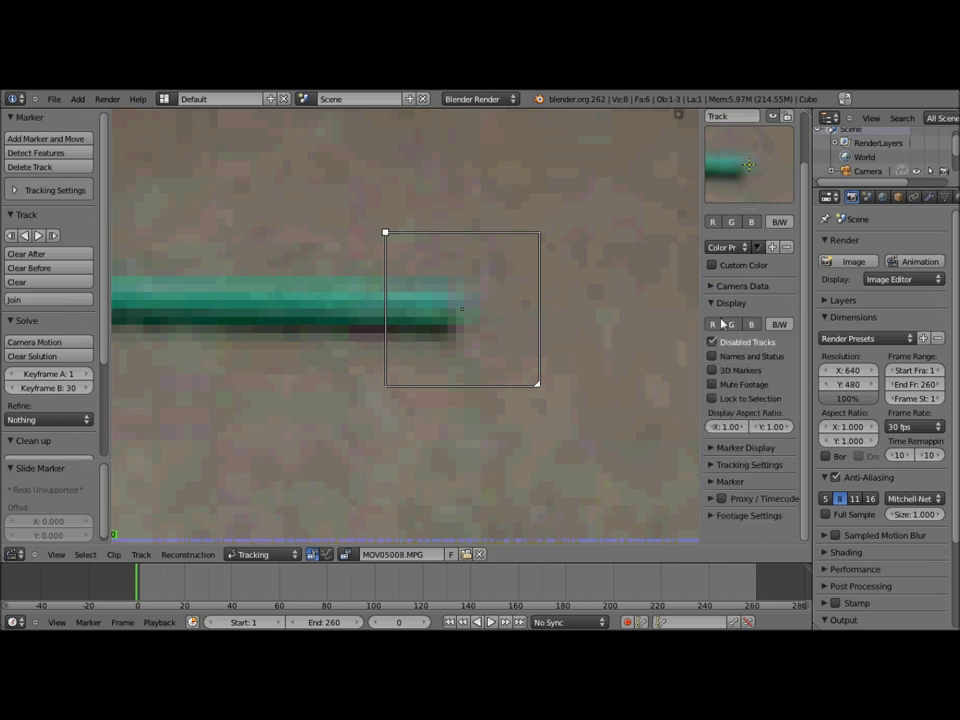
{"action": "left_click", "coordinate": [712, 398]}
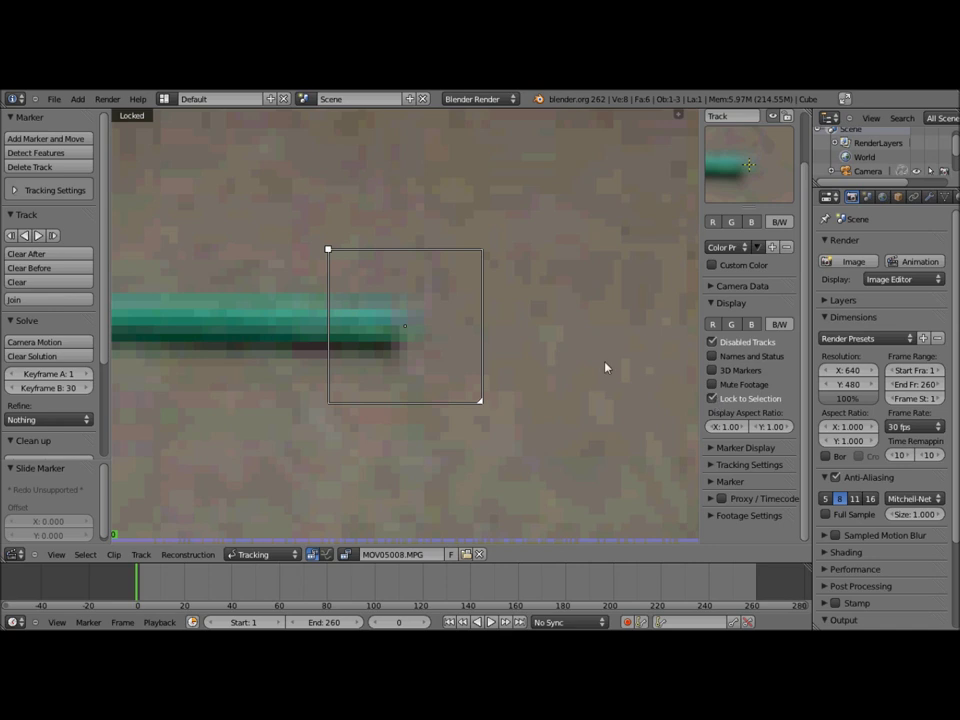
{"action": "scroll", "coordinate": [555, 343], "scroll_direction": "down", "scroll_amount": 5}
{"action": "scroll", "coordinate": [549, 344], "scroll_direction": "up", "scroll_amount": 2}
{"action": "scroll", "coordinate": [549, 344], "scroll_direction": "up", "scroll_amount": 3}
{"action": "scroll", "coordinate": [549, 345], "scroll_direction": "up", "scroll_amount": 2}
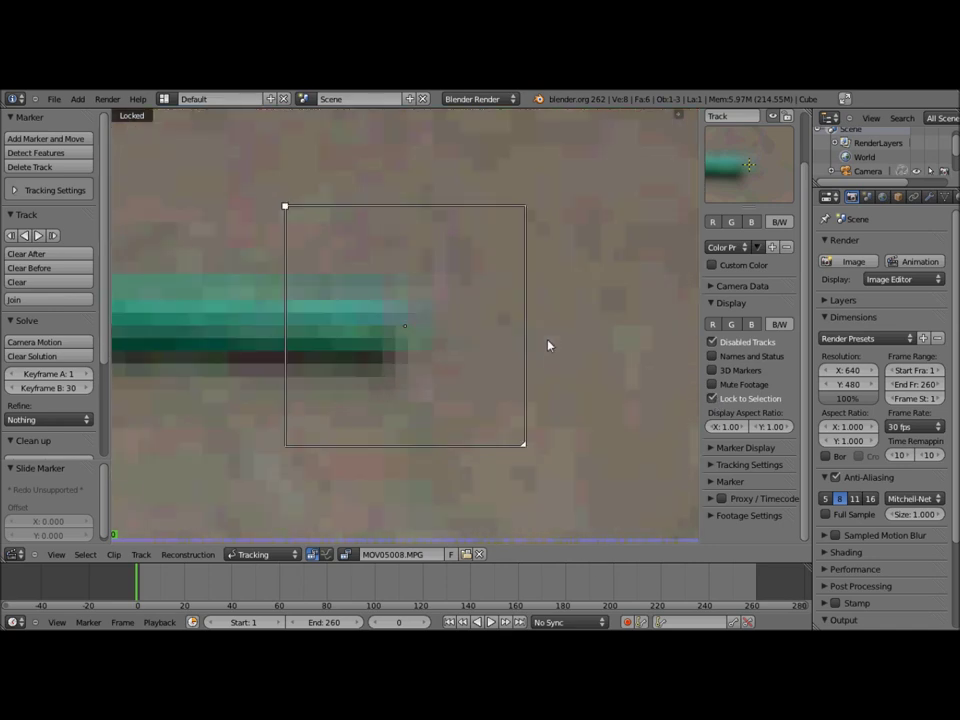
{"action": "left_click", "coordinate": [176, 578]}
{"action": "left_click_drag", "start_coordinate": [195, 576], "coordinate": [129, 596]}
Turn on Search in Marker Display to show the marker's search area.
{"action": "left_click", "coordinate": [718, 450]}
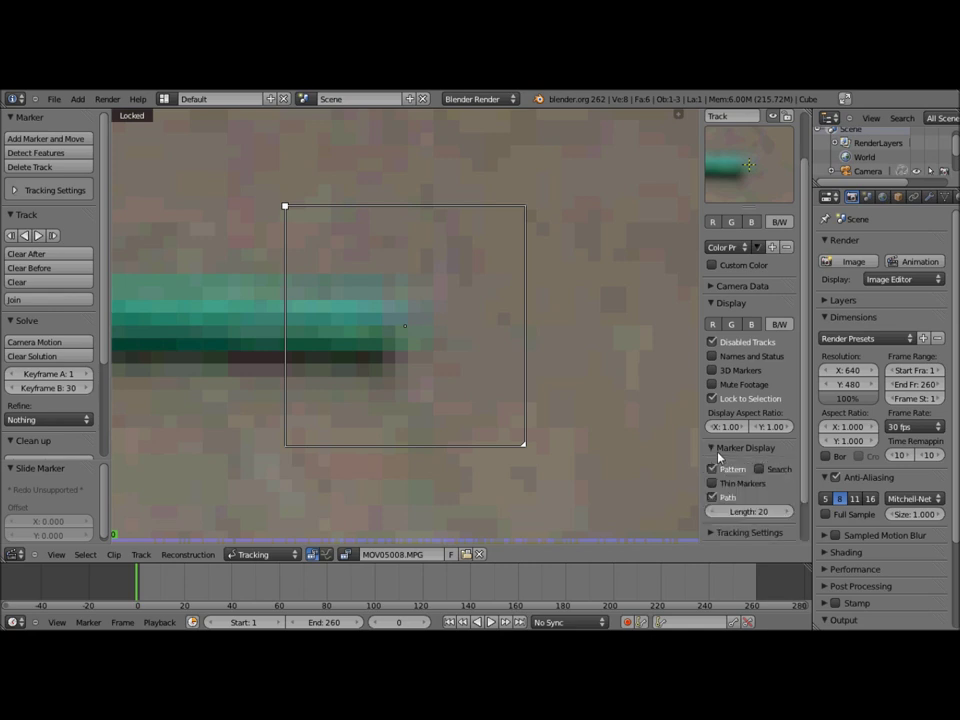
{"action": "scroll", "coordinate": [718, 459], "scroll_direction": "down", "scroll_amount": 1}
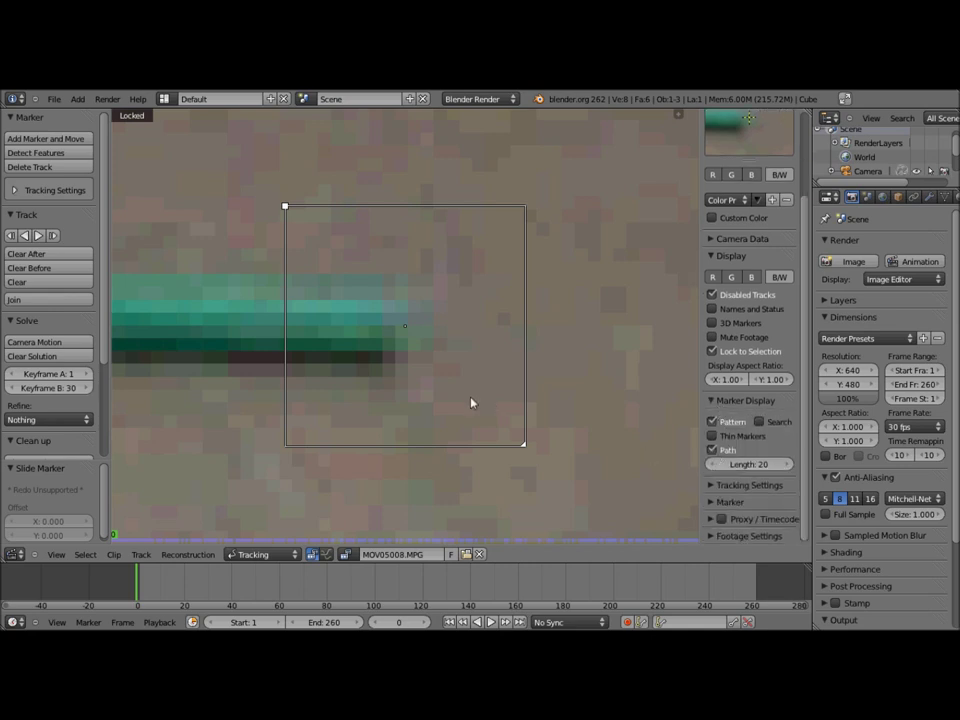
{"action": "left_click", "coordinate": [759, 421]}
{"action": "scroll", "coordinate": [439, 401], "scroll_direction": "down", "scroll_amount": 3}
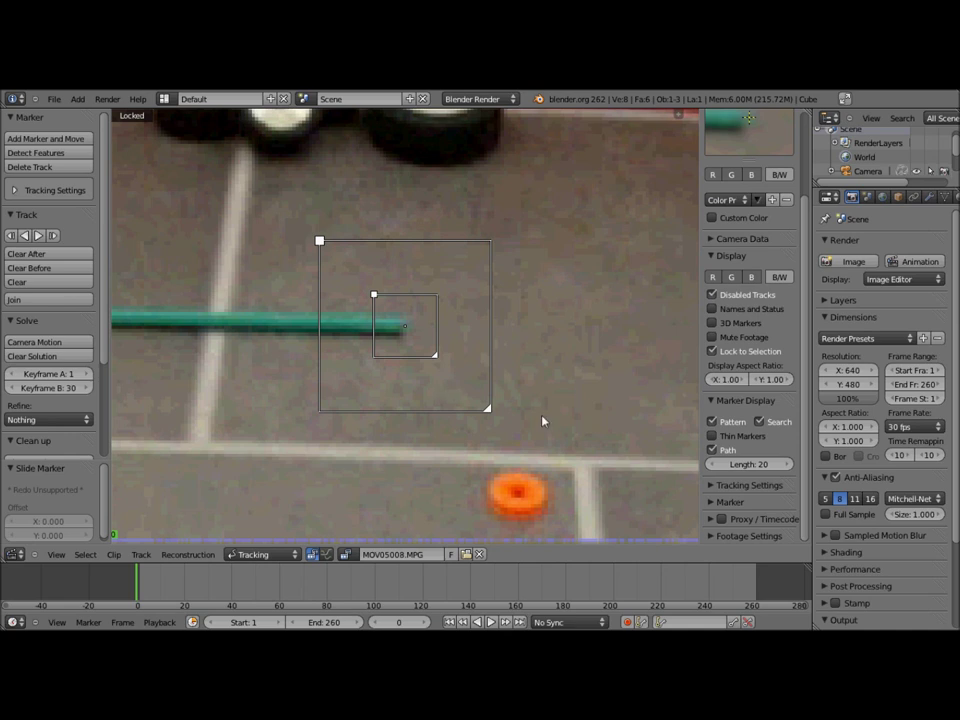
Keep the pencil marker's tracker set to Hybrid in Tracking Settings.
{"action": "left_click", "coordinate": [718, 404]}
{"action": "left_click", "coordinate": [720, 418]}
{"action": "scroll", "coordinate": [717, 466], "scroll_direction": "down", "scroll_amount": 1}
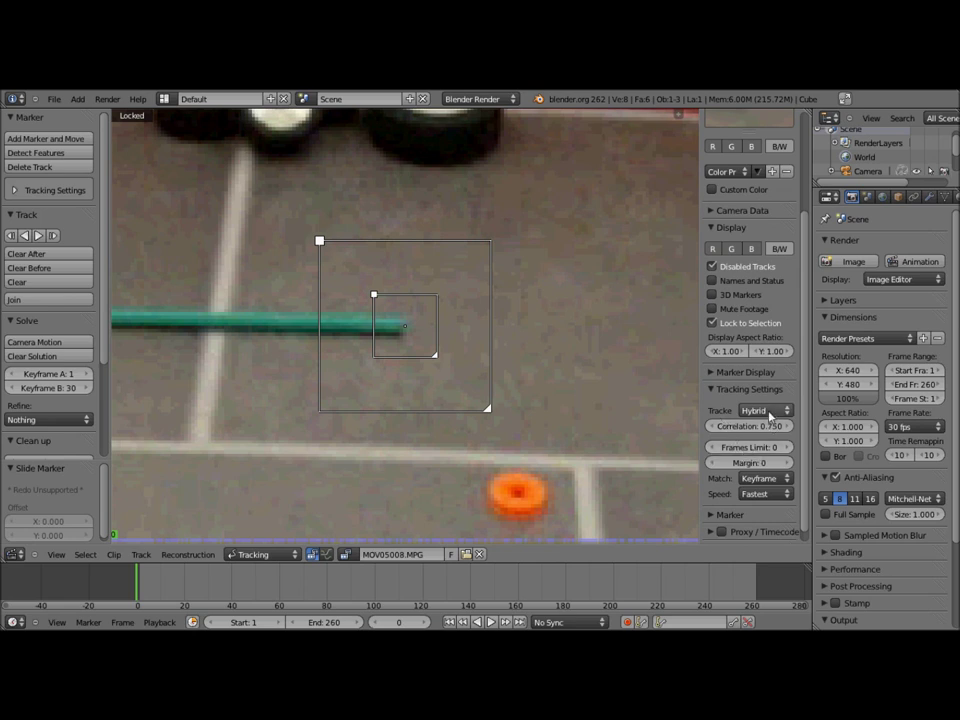
{"action": "left_click", "coordinate": [767, 411]}
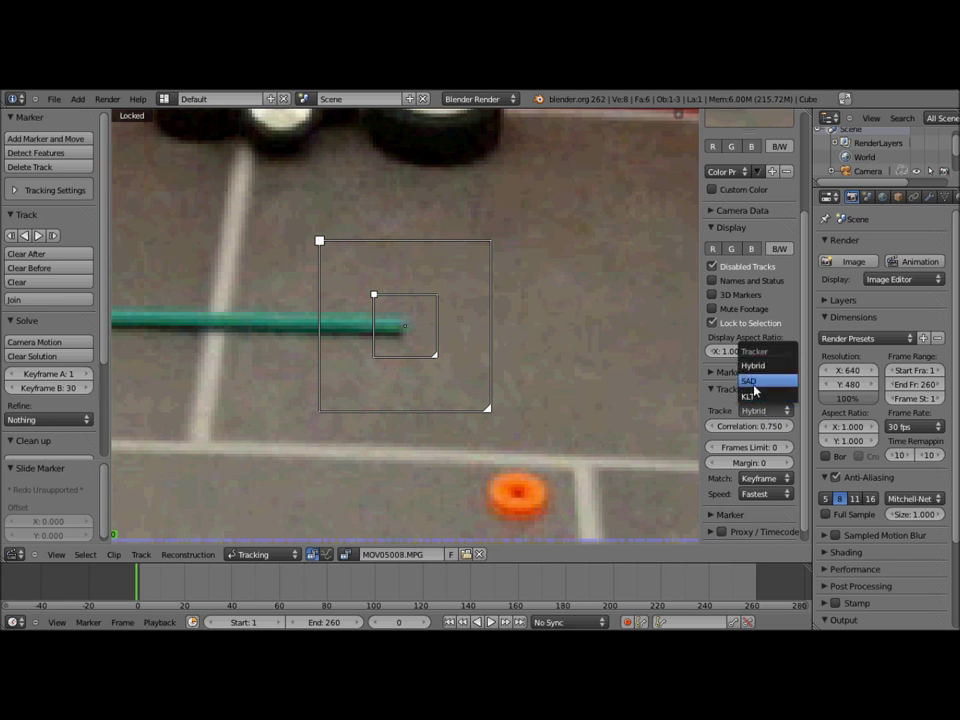
{"action": "left_click", "coordinate": [753, 366]}
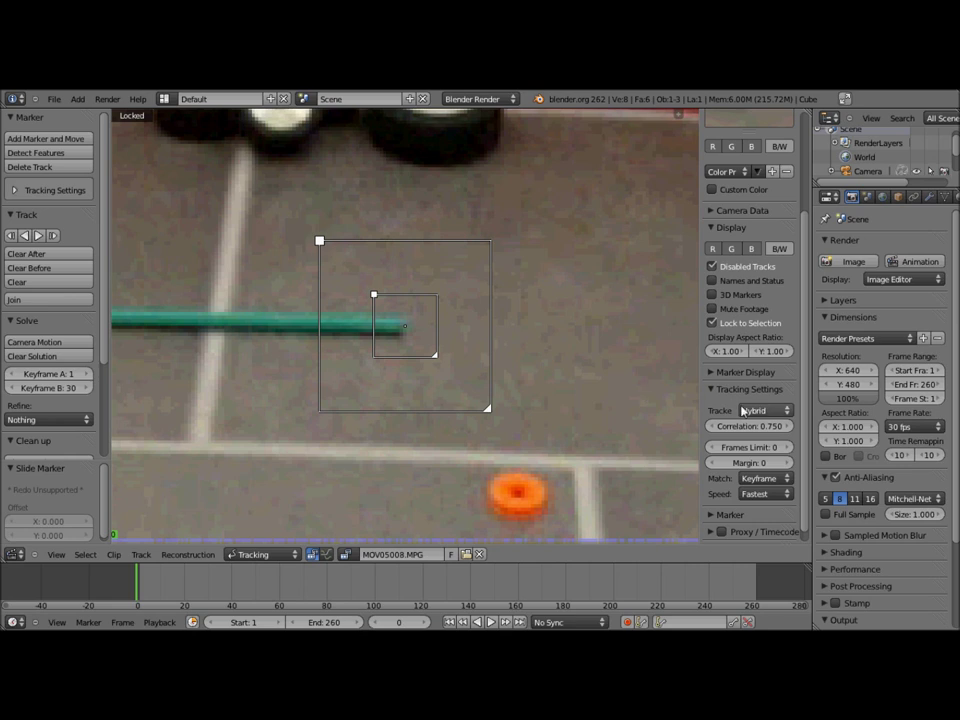
Enable Lock to Selection in the Display panel so the view follows the pencil marker.
{"action": "scroll", "coordinate": [737, 455], "scroll_direction": "down", "scroll_amount": 1}
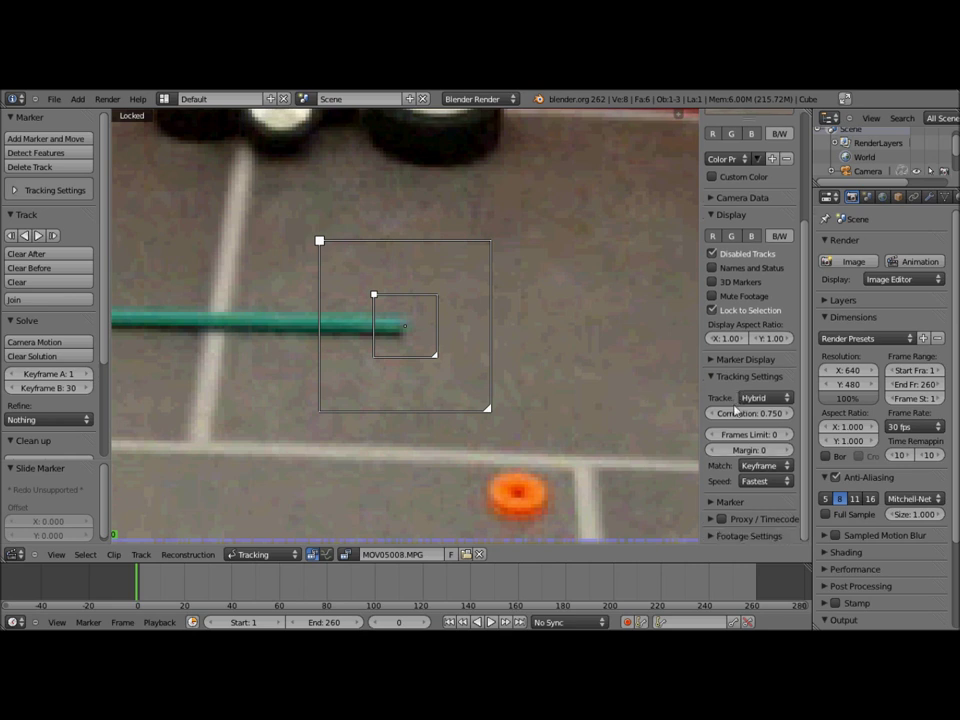
{"action": "left_click", "coordinate": [716, 502]}
{"action": "scroll", "coordinate": [722, 380], "scroll_direction": "down", "scroll_amount": 3}
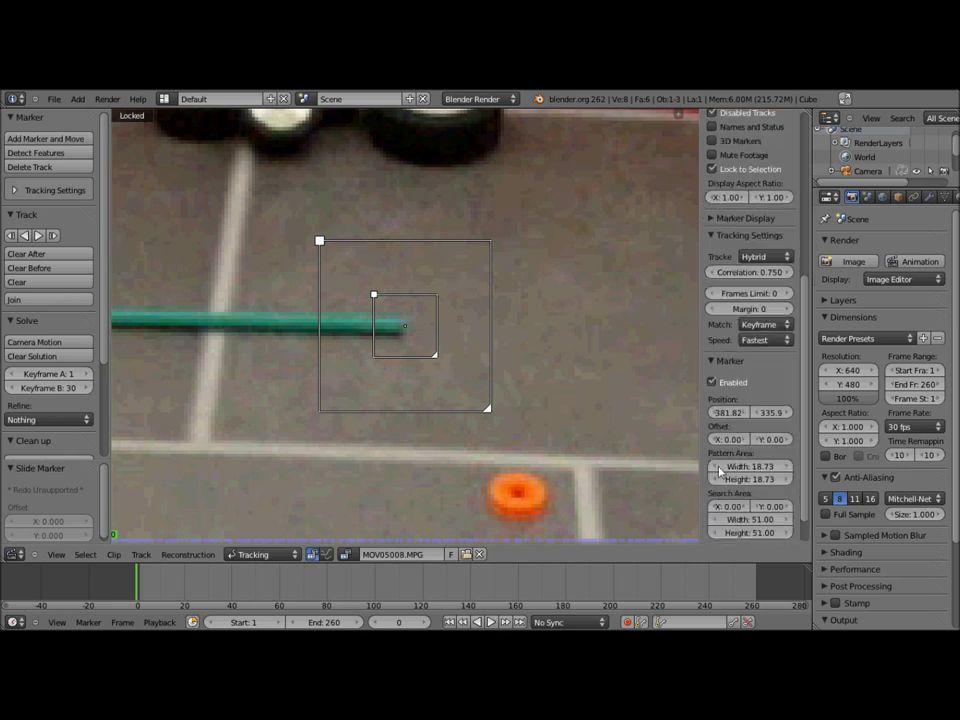
{"action": "left_click", "coordinate": [721, 366]}
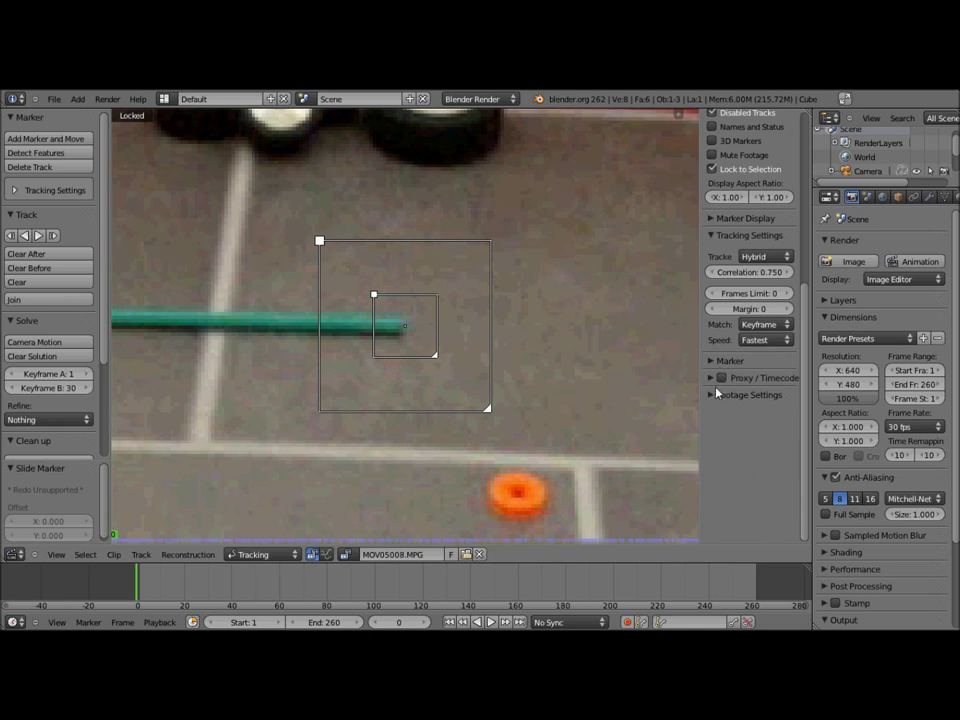
{"action": "scroll", "coordinate": [716, 391], "scroll_direction": "up", "scroll_amount": 5}
{"action": "left_click", "coordinate": [714, 391]}
{"action": "scroll", "coordinate": [714, 391], "scroll_direction": "up", "scroll_amount": 1}
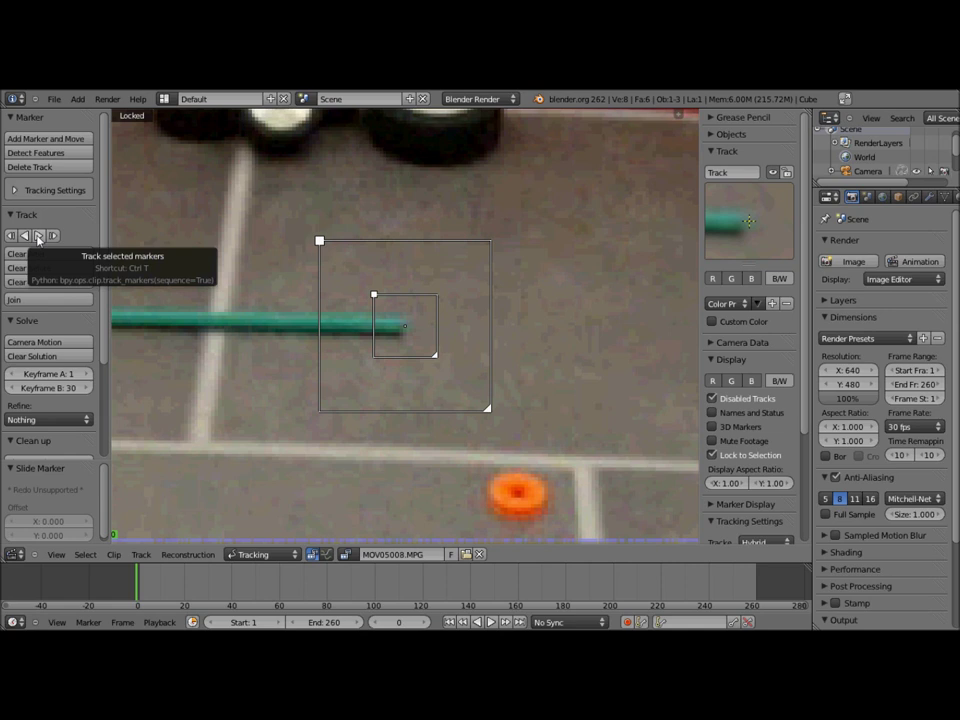
Track the pencil marker forward, then go back to frame 158 where it drifted.
{"action": "left_click", "coordinate": [38, 236]}
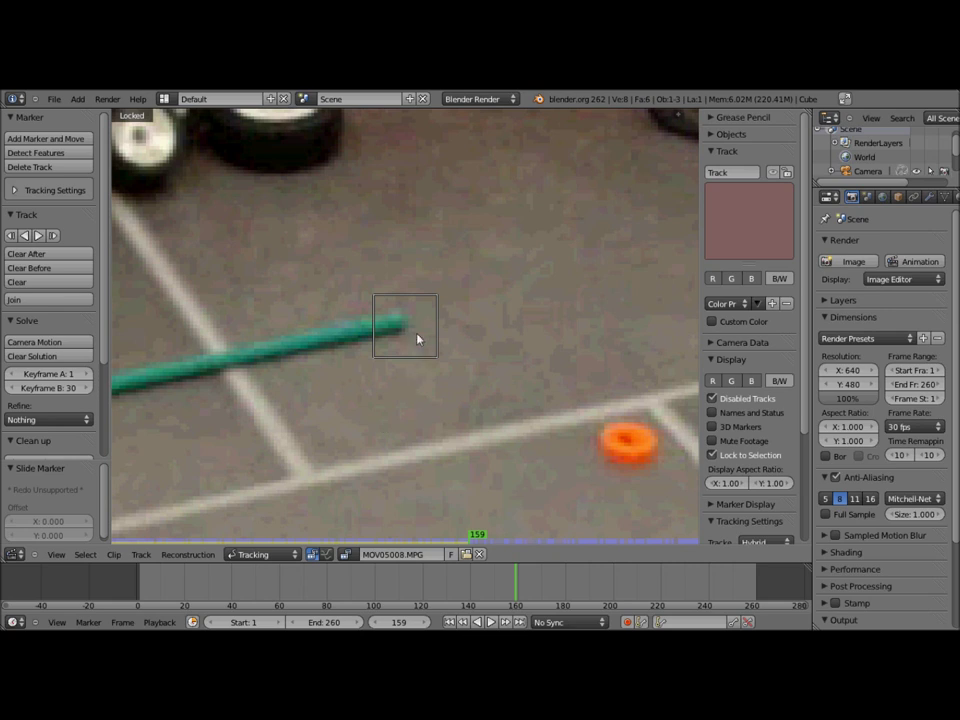
{"action": "left_click", "coordinate": [373, 622]}
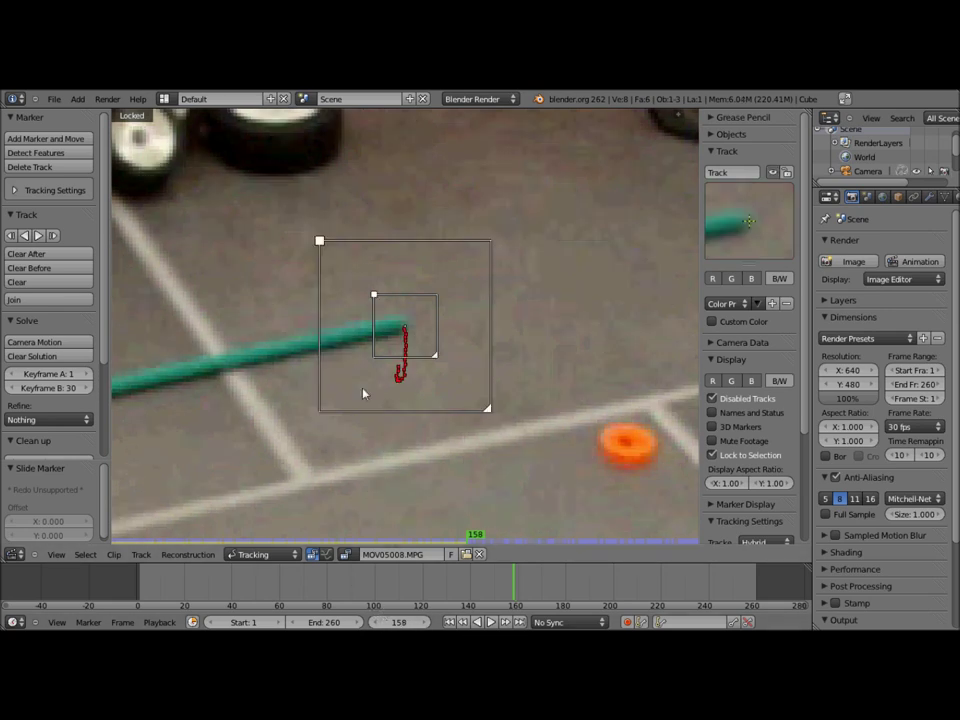
{"action": "scroll", "coordinate": [420, 350], "scroll_direction": "up", "scroll_amount": 2}
{"action": "scroll", "coordinate": [422, 348], "scroll_direction": "up", "scroll_amount": 2}
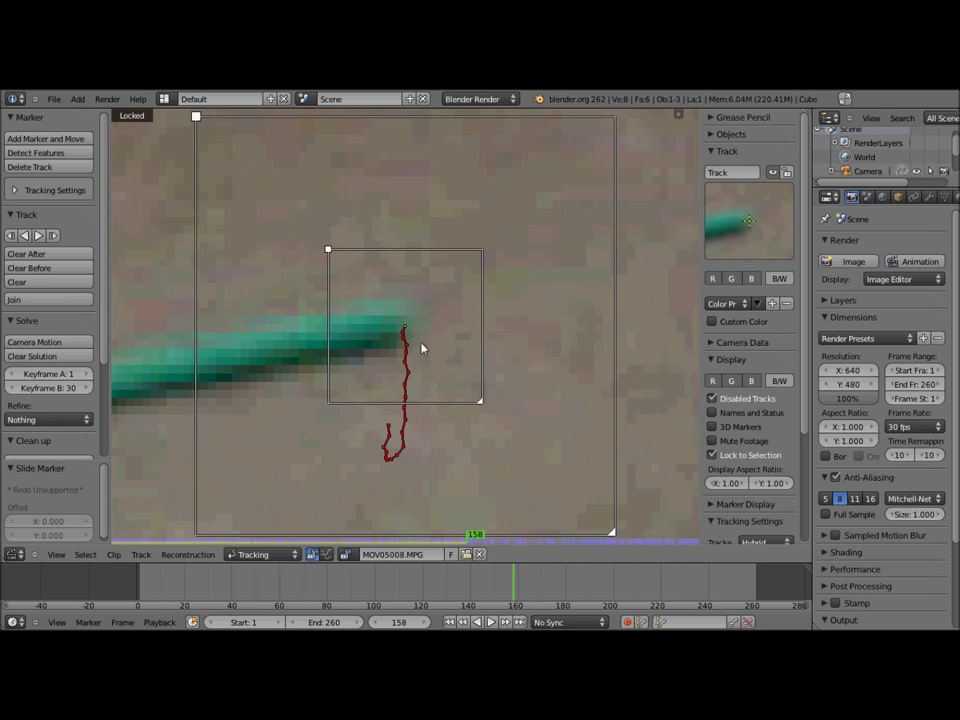
Move the marker back onto the pencil end at frame 158, track on to frame 260, and rewind to frame 0.
{"action": "key", "text": "g"}
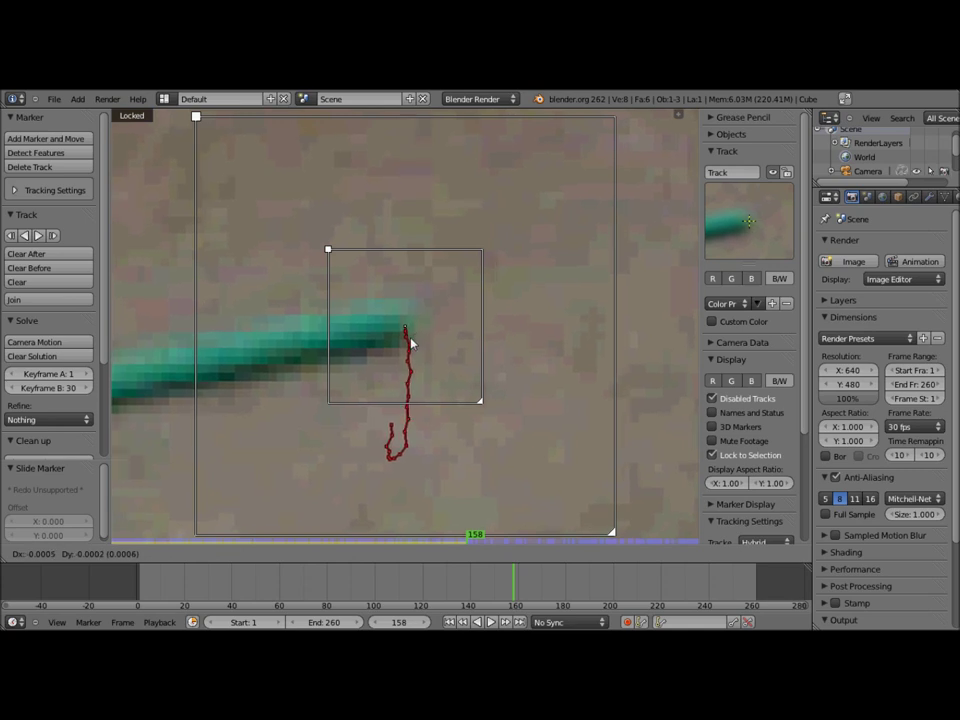
{"action": "left_click", "coordinate": [410, 343]}
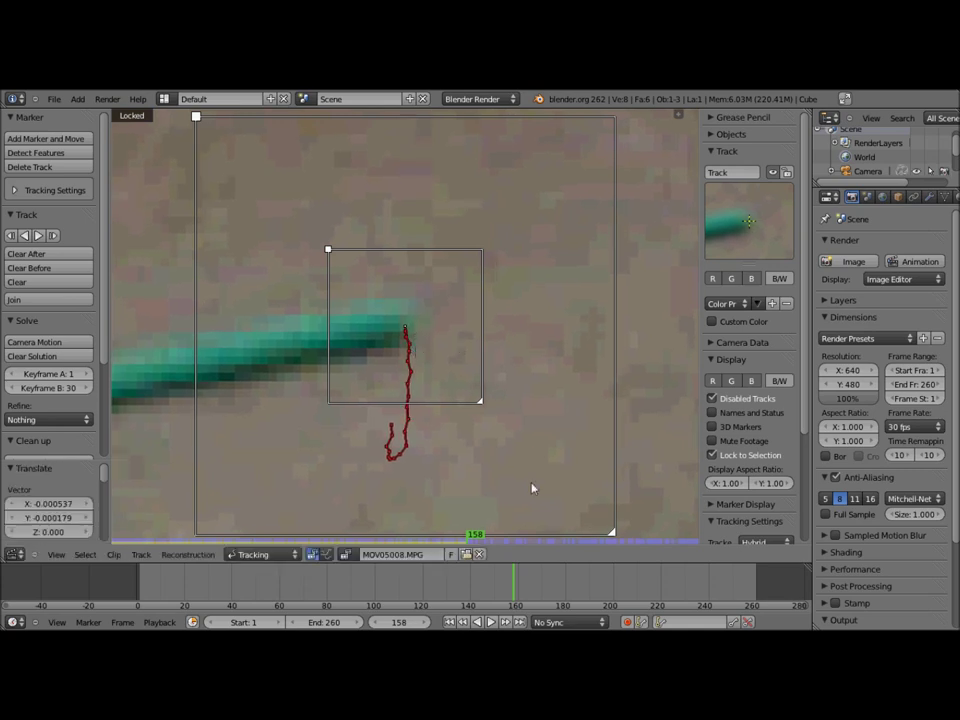
{"action": "scroll", "coordinate": [412, 336], "scroll_direction": "down", "scroll_amount": 1}
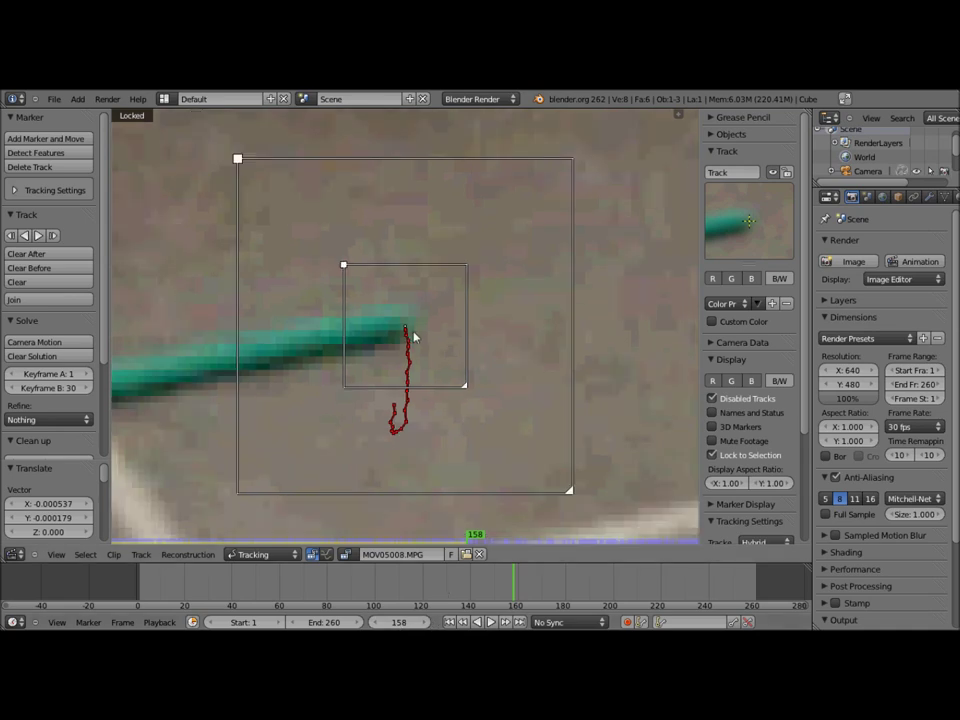
{"action": "scroll", "coordinate": [413, 337], "scroll_direction": "down", "scroll_amount": 4}
{"action": "scroll", "coordinate": [418, 330], "scroll_direction": "down", "scroll_amount": 1}
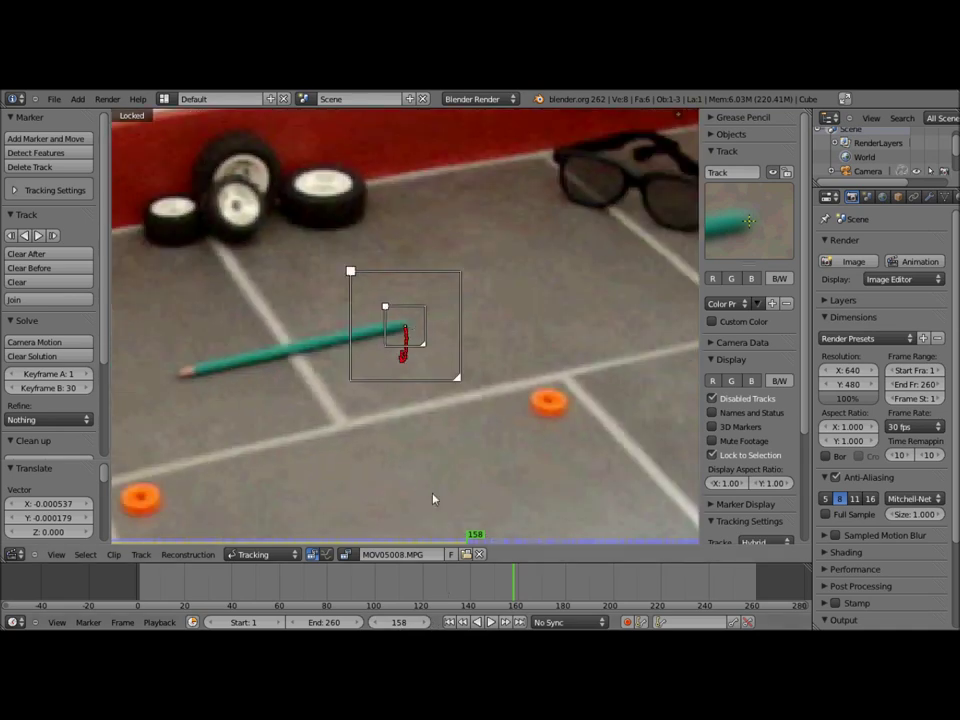
{"action": "left_click", "coordinate": [40, 235]}
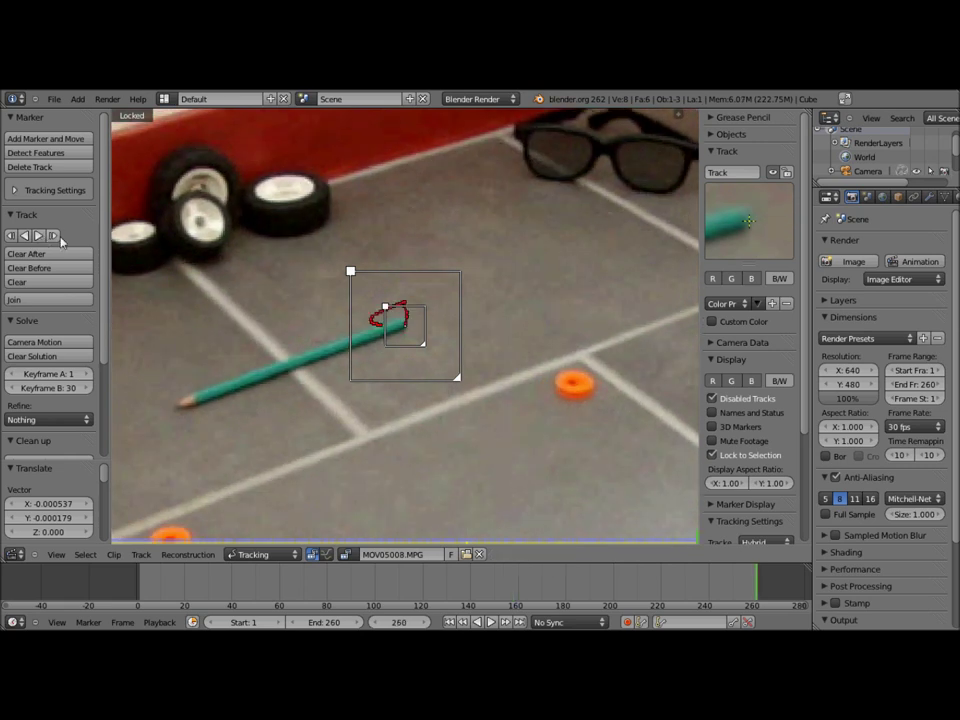
{"action": "left_click_drag", "start_coordinate": [748, 590], "coordinate": [130, 589]}
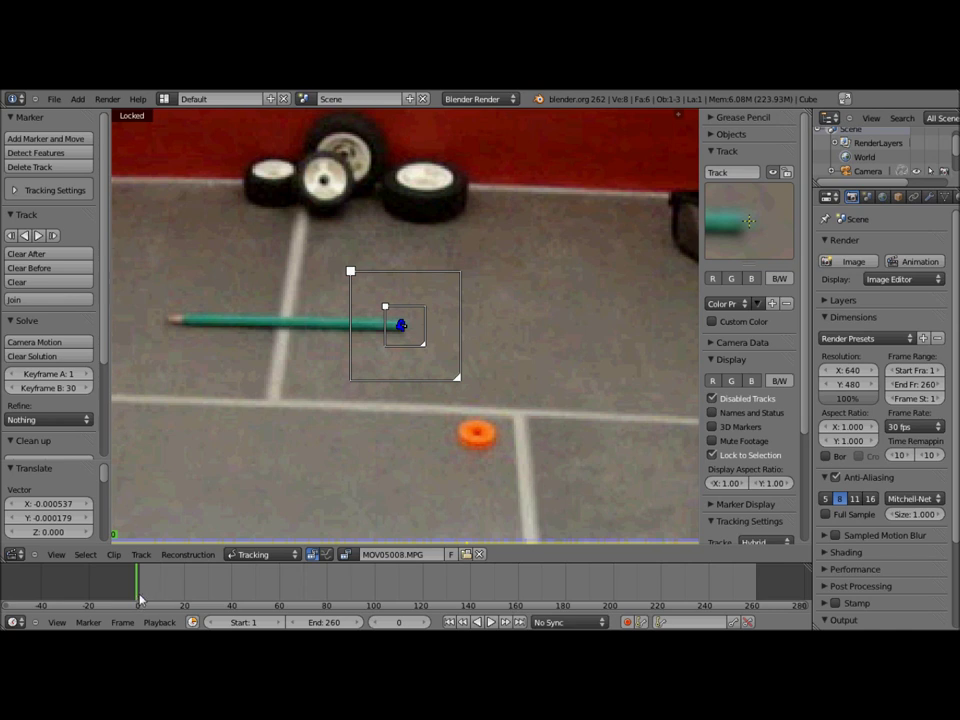
{"action": "key", "text": "alt+a"}
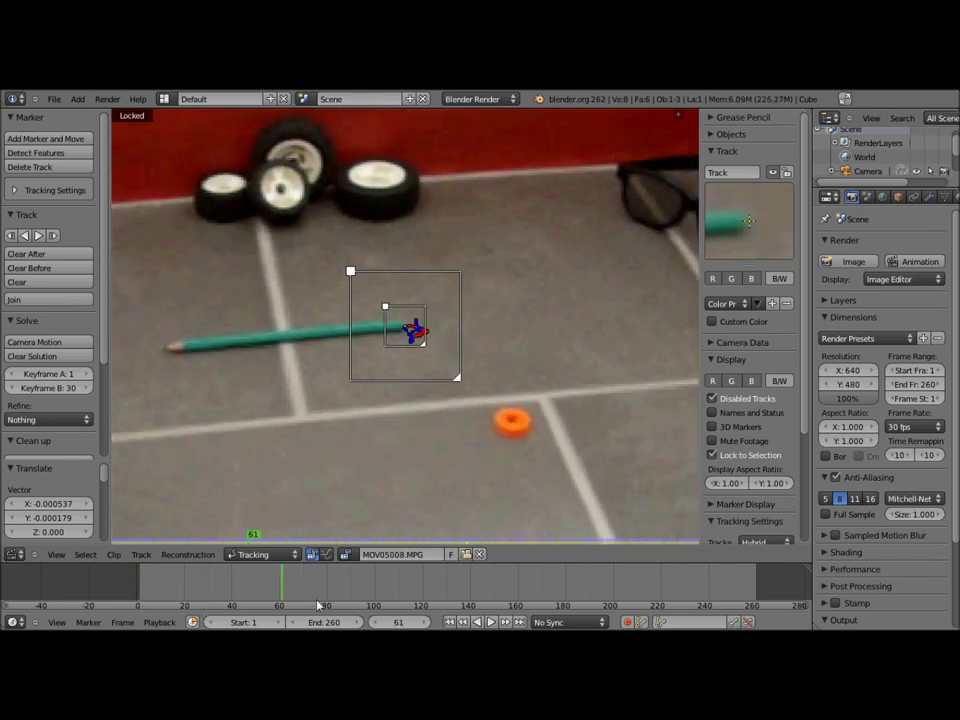
{"action": "key", "text": "alt+a"}
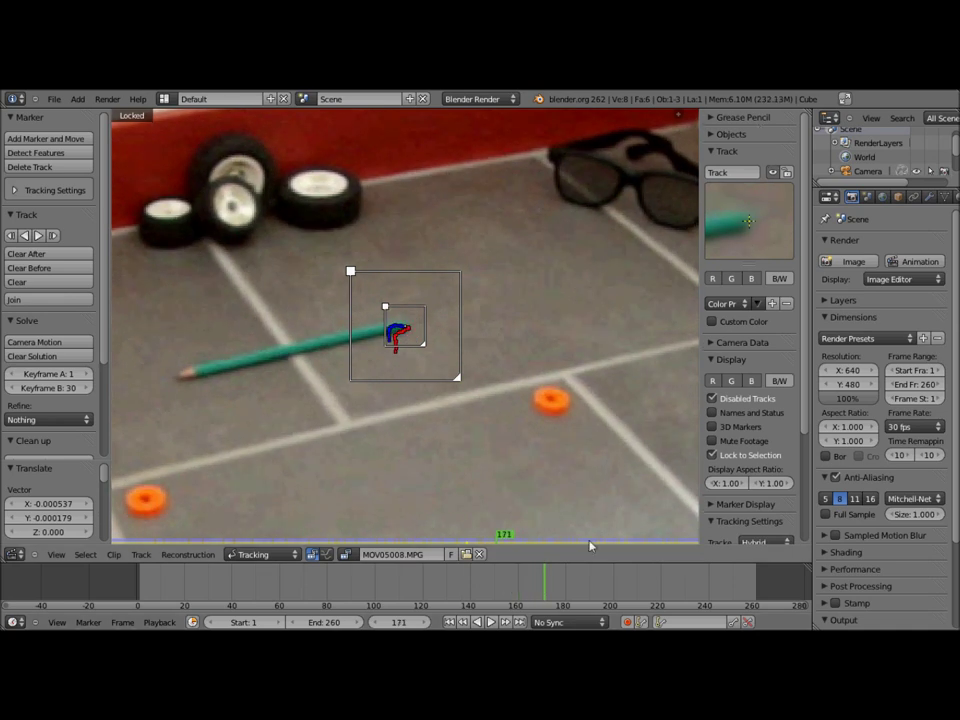
{"action": "key", "text": "alt+a"}
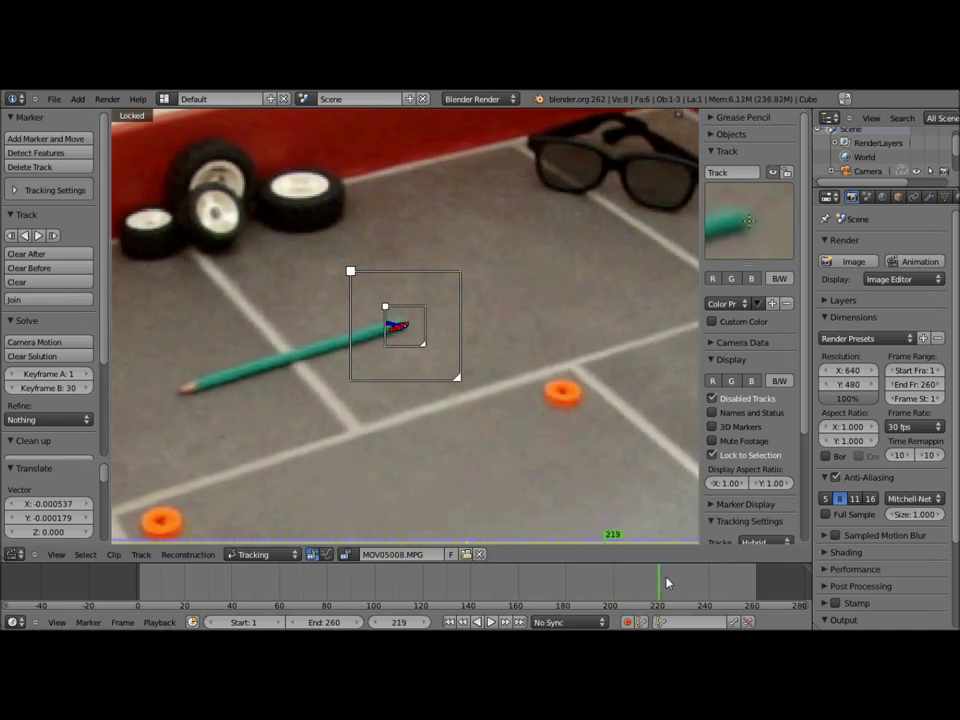
{"action": "mouse_move", "coordinate": [726, 577]}
{"action": "left_mouse_down"}
{"action": "mouse_move", "coordinate": [530, 595]}
{"action": "mouse_move", "coordinate": [112, 538]}
{"action": "left_mouse_up"}
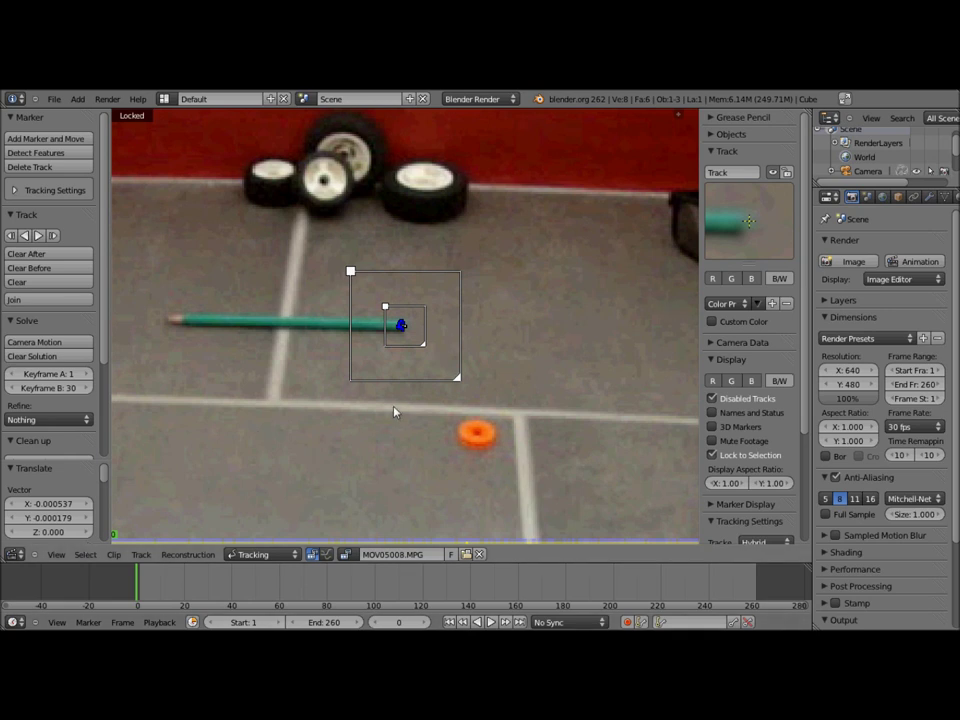
{"action": "mouse_move", "coordinate": [190, 585]}
{"action": "left_mouse_down"}
{"action": "mouse_move", "coordinate": [592, 586]}
{"action": "mouse_move", "coordinate": [574, 583]}
{"action": "mouse_move", "coordinate": [432, 596]}
{"action": "mouse_move", "coordinate": [628, 595]}
{"action": "mouse_move", "coordinate": [636, 570]}
{"action": "mouse_move", "coordinate": [706, 559]}
{"action": "left_mouse_up"}
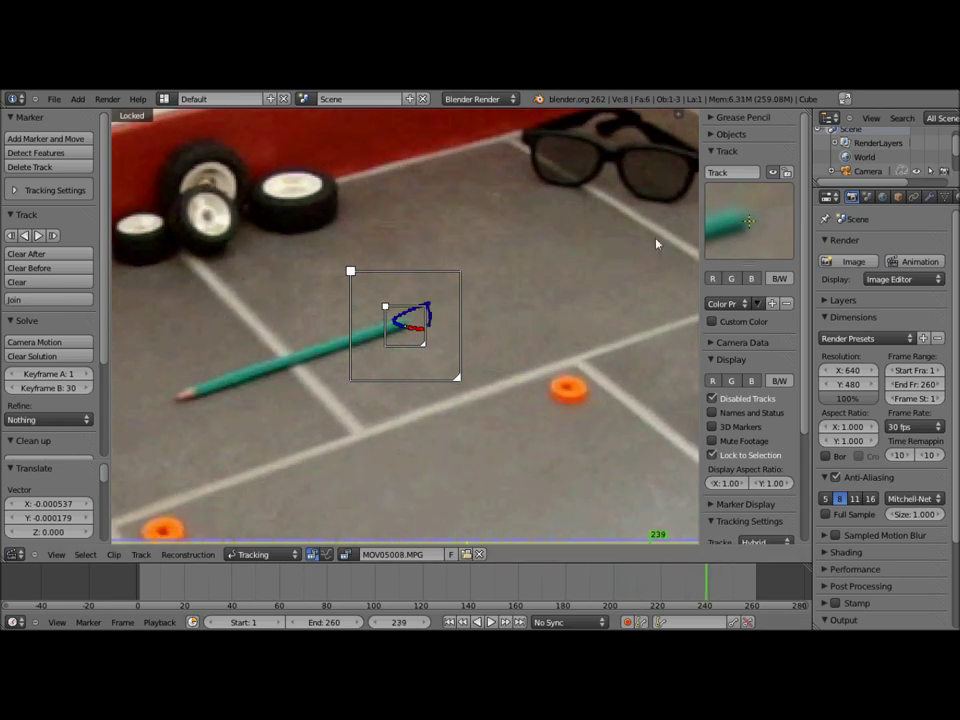
{"action": "left_click_drag", "start_coordinate": [706, 580], "coordinate": [208, 580]}
{"action": "left_click_drag", "start_coordinate": [29, 580], "coordinate": [26, 578]}
{"action": "scroll", "coordinate": [405, 405], "scroll_direction": "down", "scroll_amount": 4}
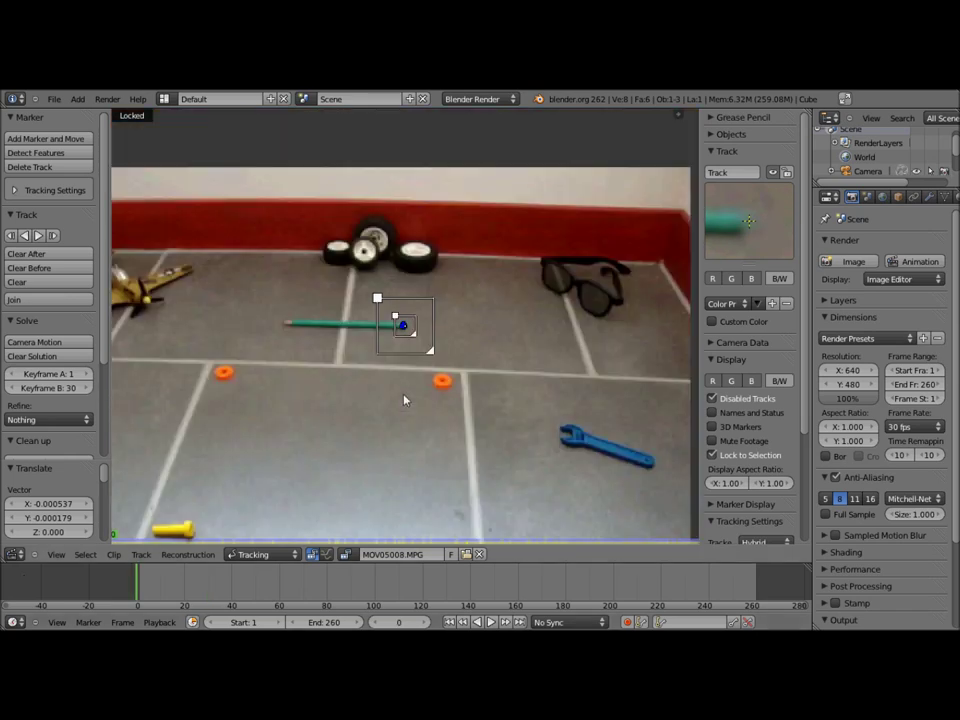
{"action": "middle_click_drag", "start_coordinate": [286, 371], "coordinate": [399, 364]}
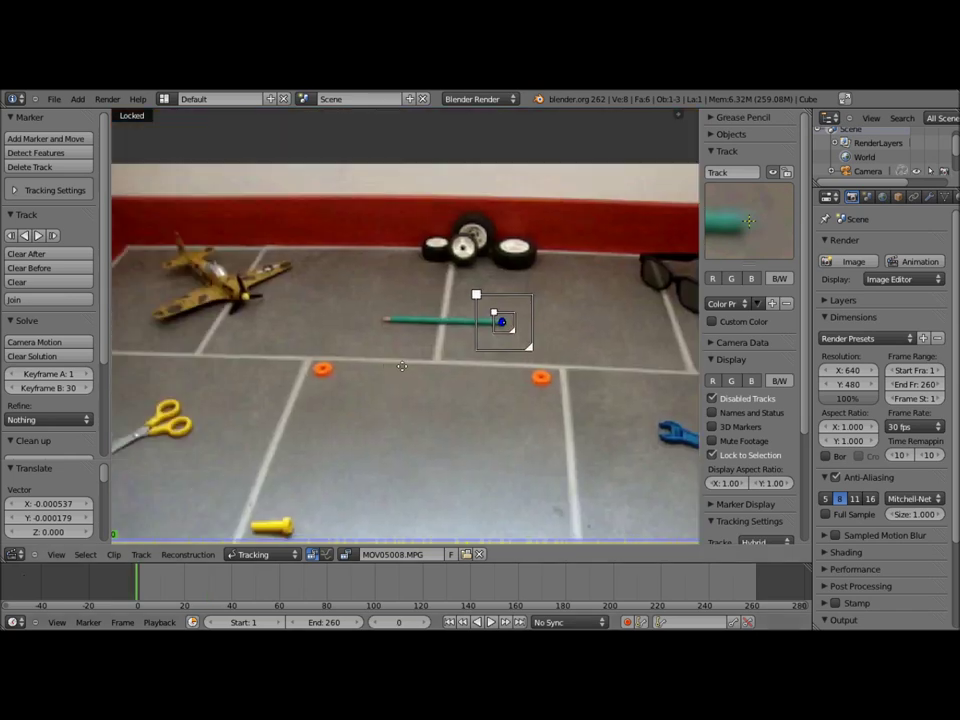
{"action": "scroll", "coordinate": [405, 360], "scroll_direction": "up", "scroll_amount": 2}
{"action": "scroll", "coordinate": [403, 367], "scroll_direction": "up", "scroll_amount": 3}
{"action": "scroll", "coordinate": [403, 366], "scroll_direction": "up", "scroll_amount": 2}
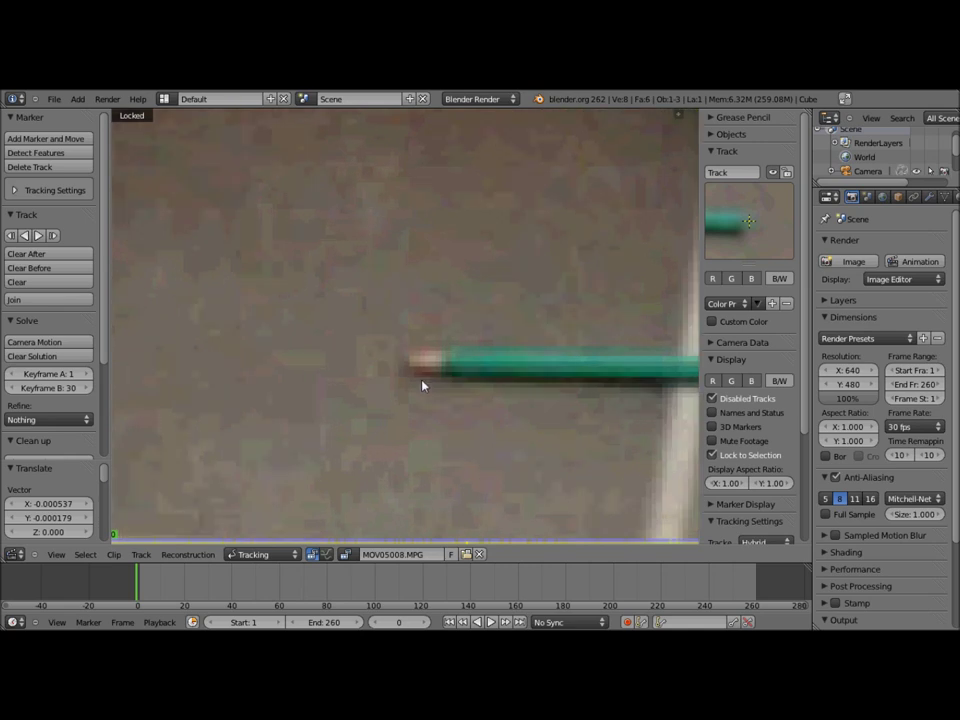
Add Track.001 on the pencil's other end, track it forward to frame 260, and scrub back to frame 162.
{"action": "middle_click_drag", "start_coordinate": [422, 385], "coordinate": [348, 363]}
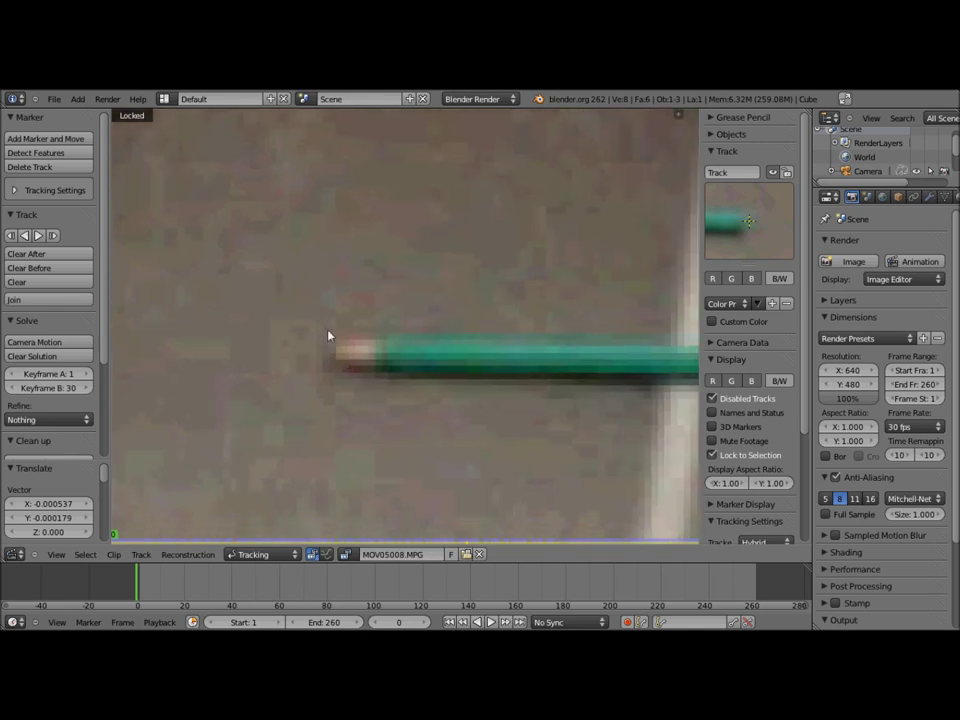
{"action": "left_click", "coordinate": [343, 361], "text": "ctrl"}
{"action": "scroll", "coordinate": [494, 345], "scroll_direction": "up", "scroll_amount": 1}
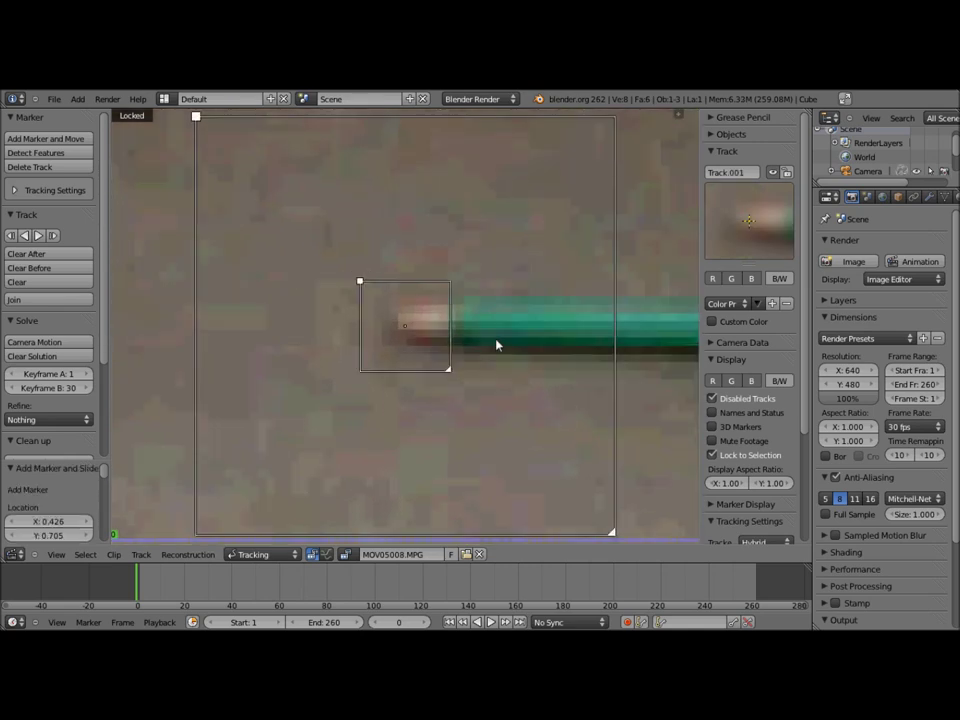
{"action": "scroll", "coordinate": [497, 345], "scroll_direction": "down", "scroll_amount": 2}
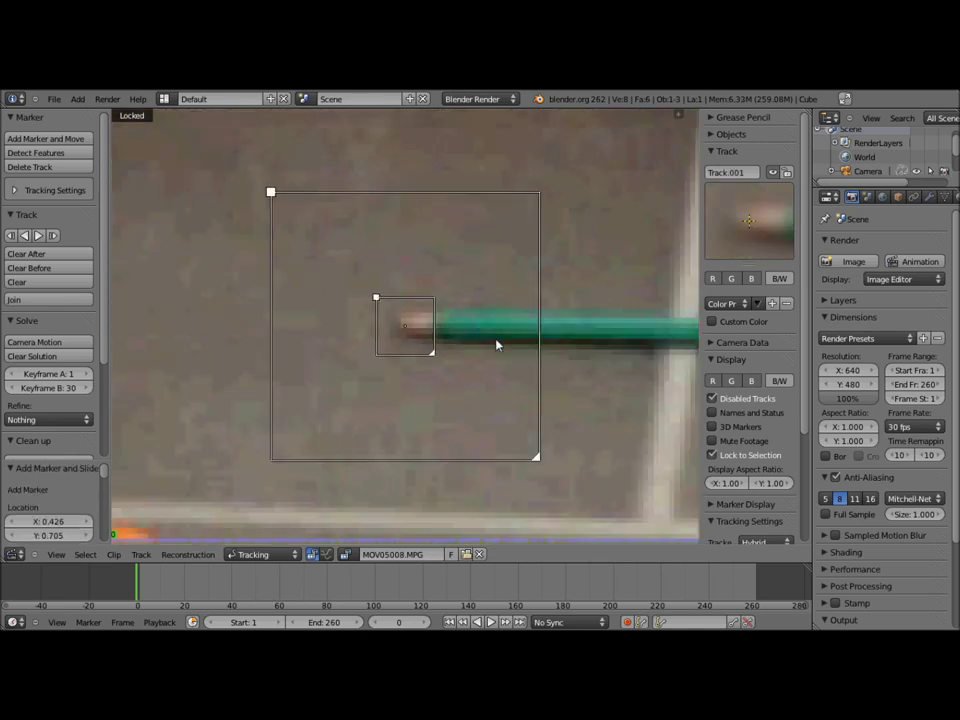
{"action": "left_click", "coordinate": [40, 237]}
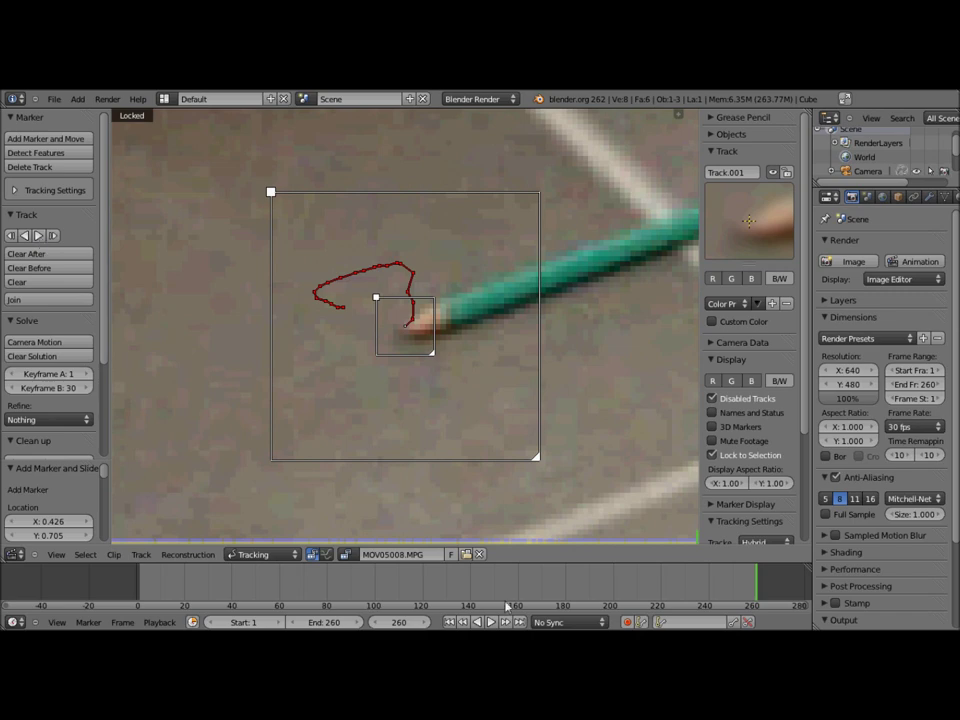
{"action": "scroll", "coordinate": [590, 305], "scroll_direction": "down", "scroll_amount": 6}
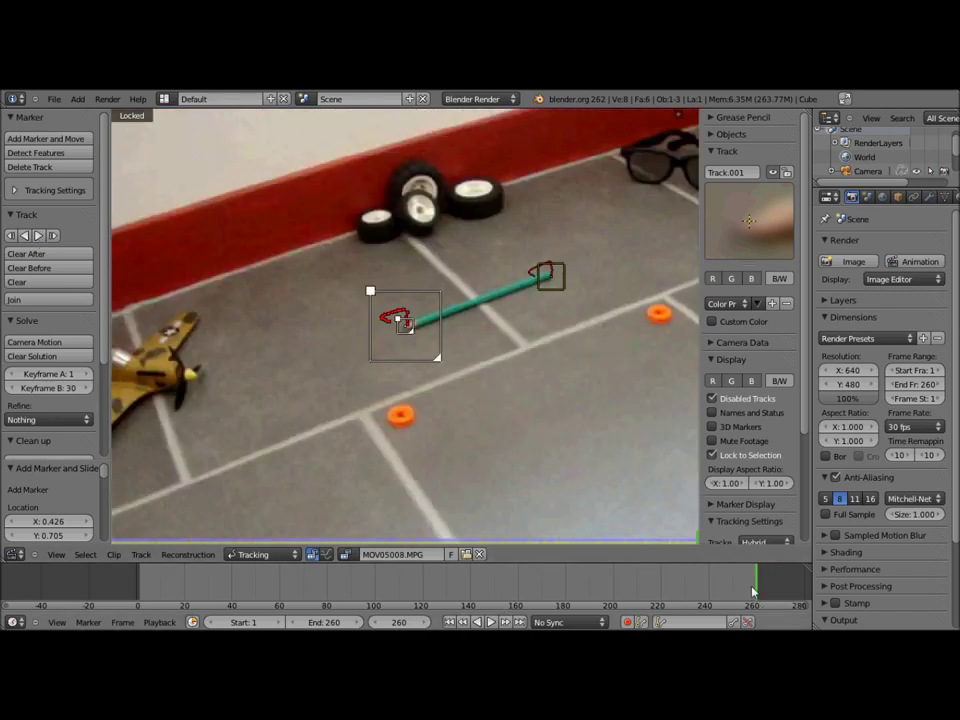
{"action": "mouse_move", "coordinate": [707, 591]}
{"action": "left_mouse_down"}
{"action": "mouse_move", "coordinate": [190, 605]}
{"action": "mouse_move", "coordinate": [381, 605]}
{"action": "left_mouse_up"}
{"action": "scroll", "coordinate": [593, 360], "scroll_direction": "down", "scroll_amount": 5}
{"action": "scroll", "coordinate": [468, 372], "scroll_direction": "up", "scroll_amount": 2}
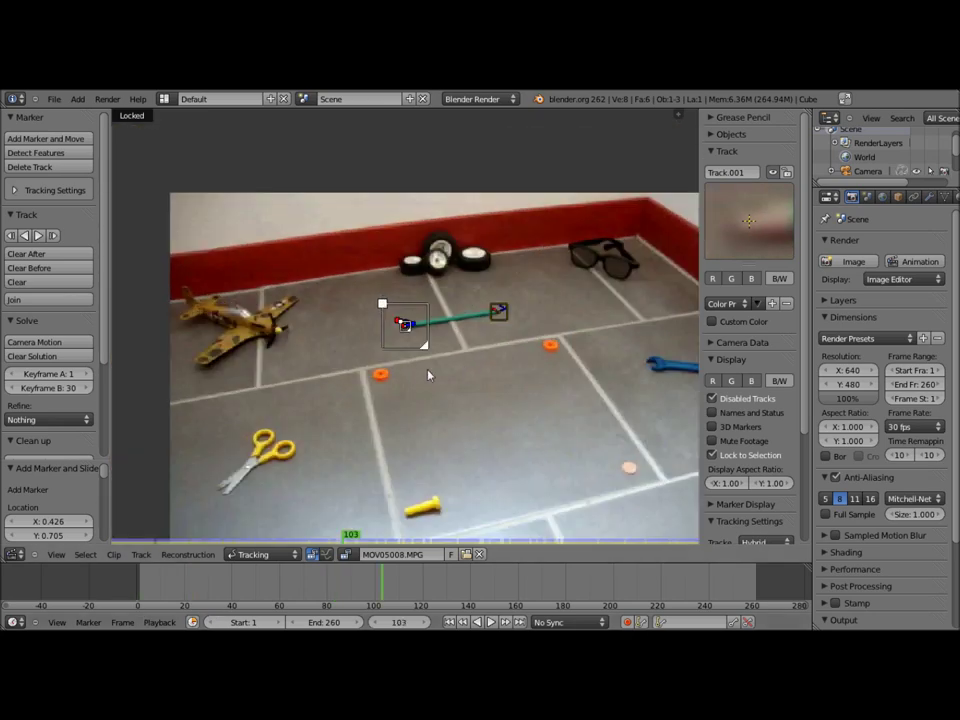
{"action": "left_click", "coordinate": [141, 590]}
{"action": "key", "text": "Left"}
{"action": "key", "text": "Left"}
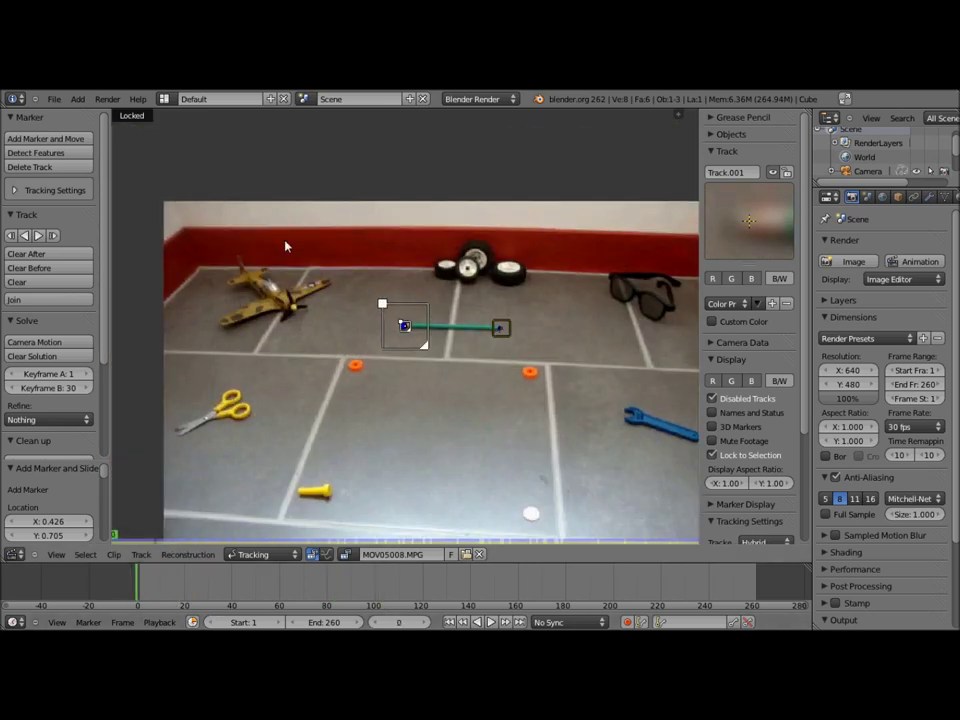
{"action": "middle_click_drag", "start_coordinate": [507, 220], "coordinate": [614, 220]}
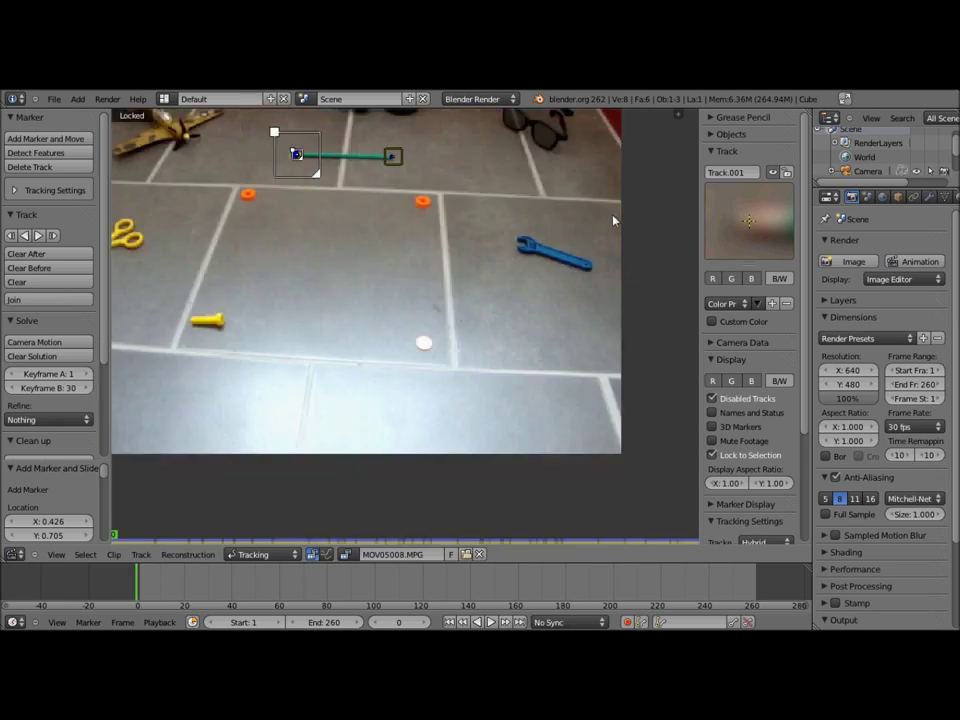
{"action": "middle_click_drag", "start_coordinate": [575, 438], "coordinate": [735, 522]}
{"action": "mouse_move", "coordinate": [601, 320]}
{"action": "middle_mouse_down"}
{"action": "mouse_move", "coordinate": [502, 340]}
{"action": "mouse_move", "coordinate": [515, 316]}
{"action": "middle_mouse_up"}
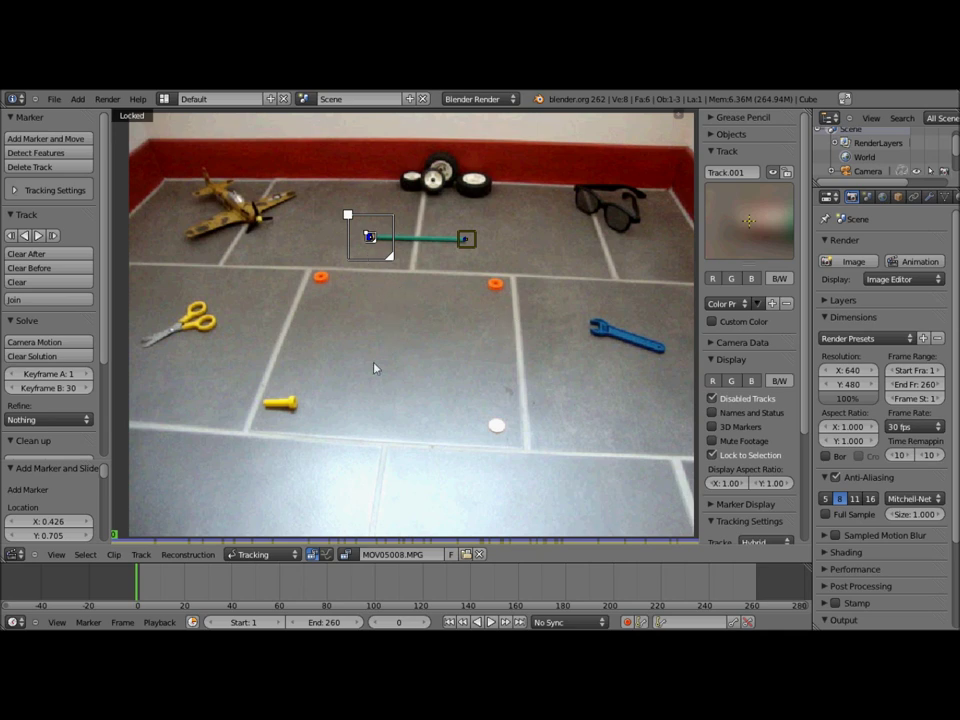
{"action": "mouse_move", "coordinate": [152, 595]}
{"action": "left_mouse_down"}
{"action": "mouse_move", "coordinate": [424, 580]}
{"action": "mouse_move", "coordinate": [117, 581]}
{"action": "left_mouse_up"}
Add Track.002 on the orange disc, widen its pattern and search areas, track it to frame 195, and rewind.
{"action": "scroll", "coordinate": [251, 414], "scroll_direction": "up", "scroll_amount": 5}
{"action": "middle_click_drag", "start_coordinate": [214, 317], "coordinate": [328, 403]}
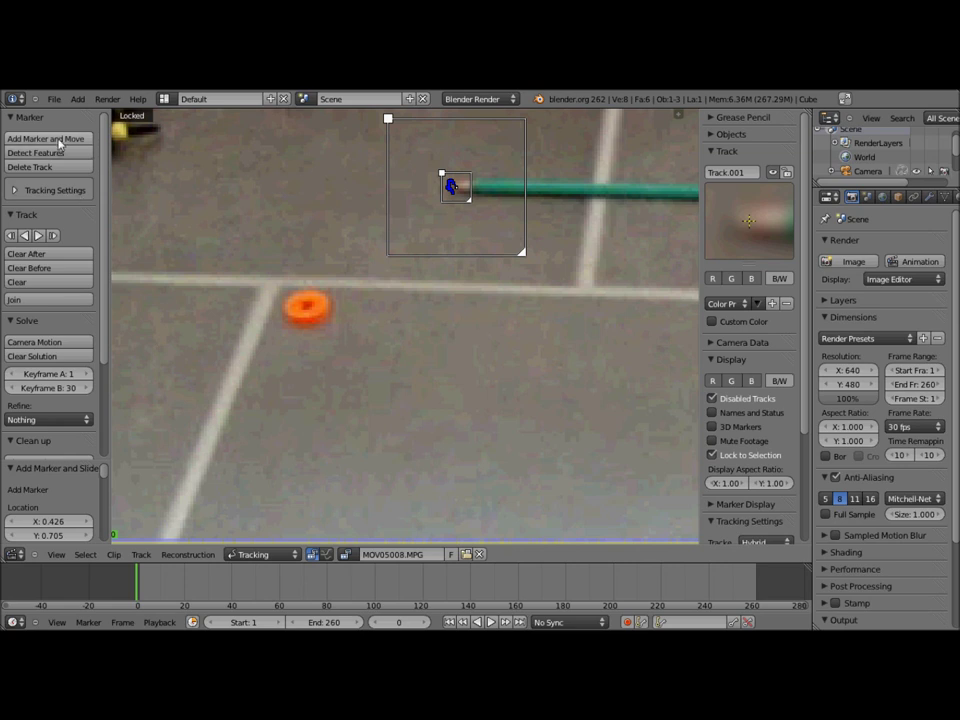
{"action": "left_click", "coordinate": [307, 312], "text": "ctrl"}
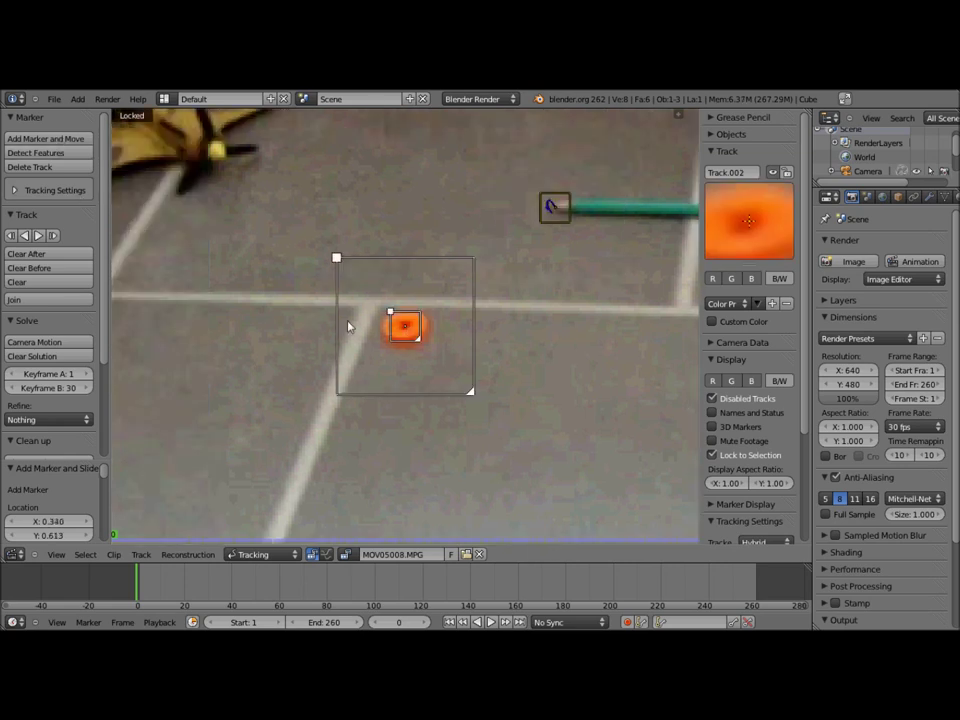
{"action": "scroll", "coordinate": [420, 345], "scroll_direction": "up", "scroll_amount": 1}
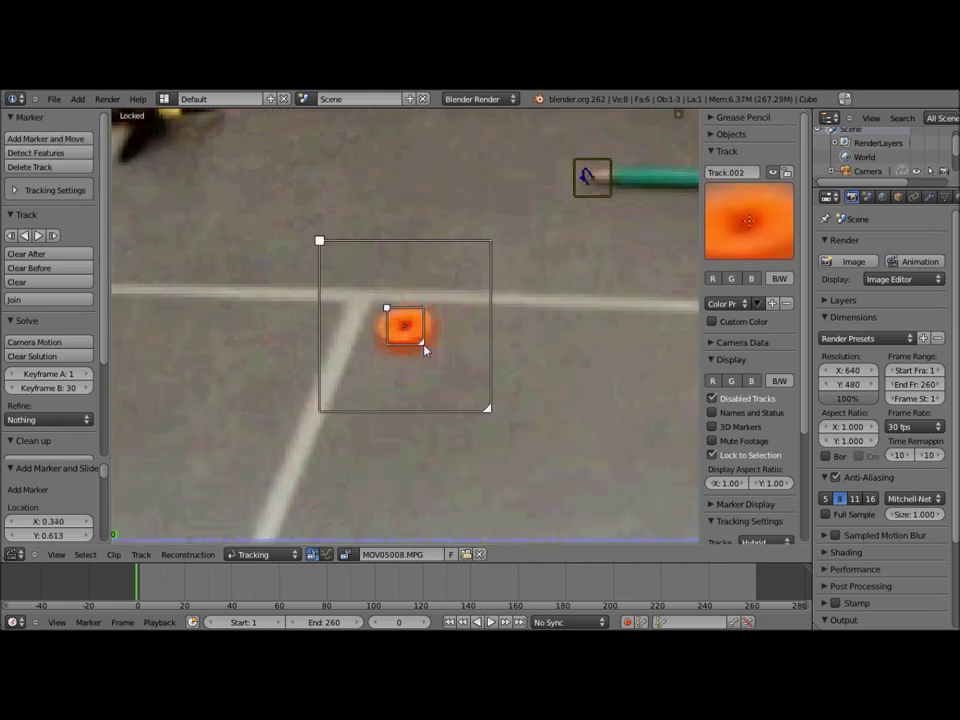
{"action": "left_click_drag", "start_coordinate": [428, 349], "coordinate": [446, 367]}
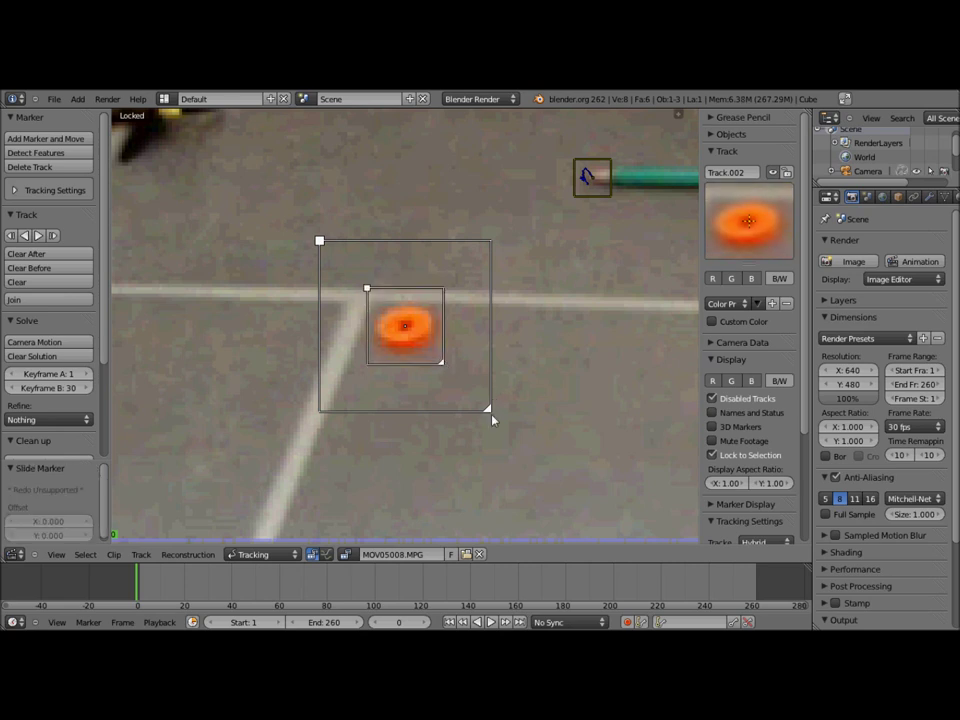
{"action": "left_click_drag", "start_coordinate": [488, 409], "coordinate": [522, 442]}
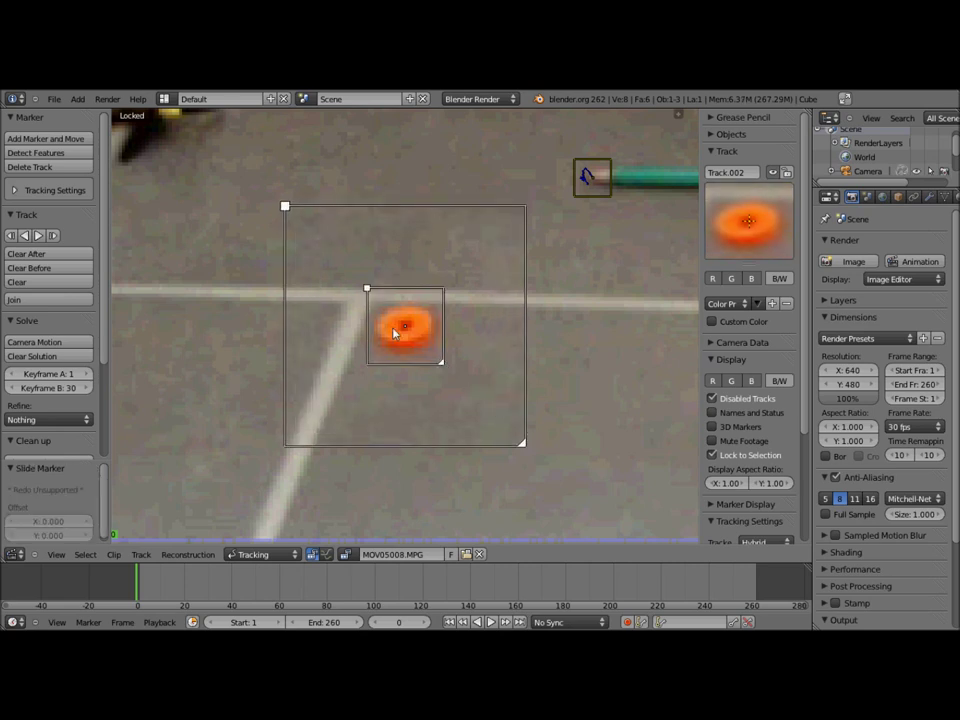
{"action": "left_click", "coordinate": [39, 236]}
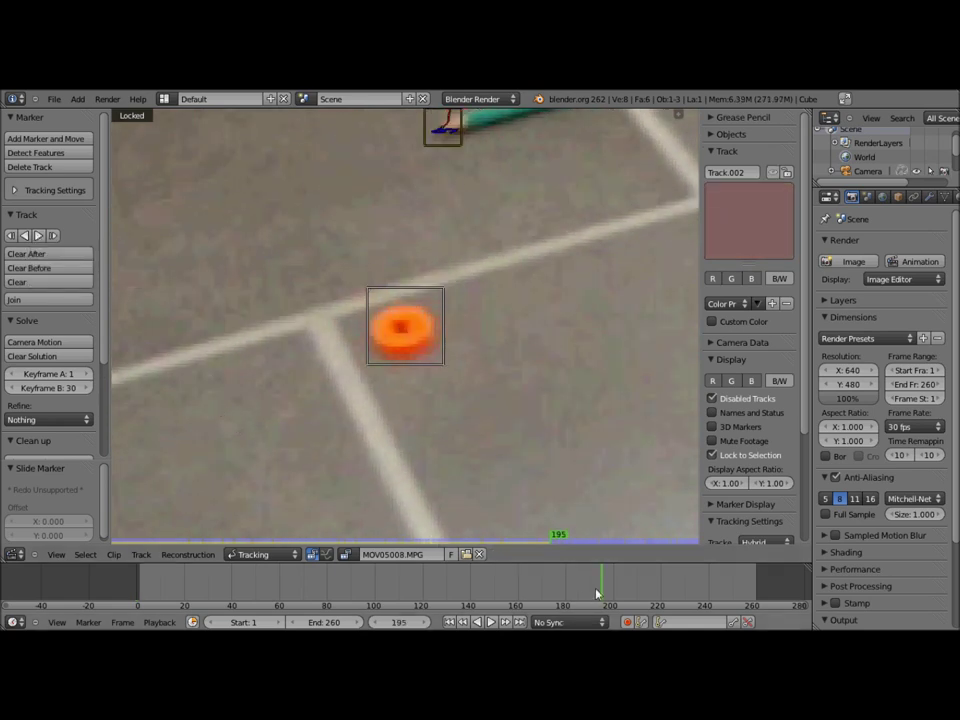
{"action": "left_click_drag", "start_coordinate": [601, 594], "coordinate": [90, 600]}
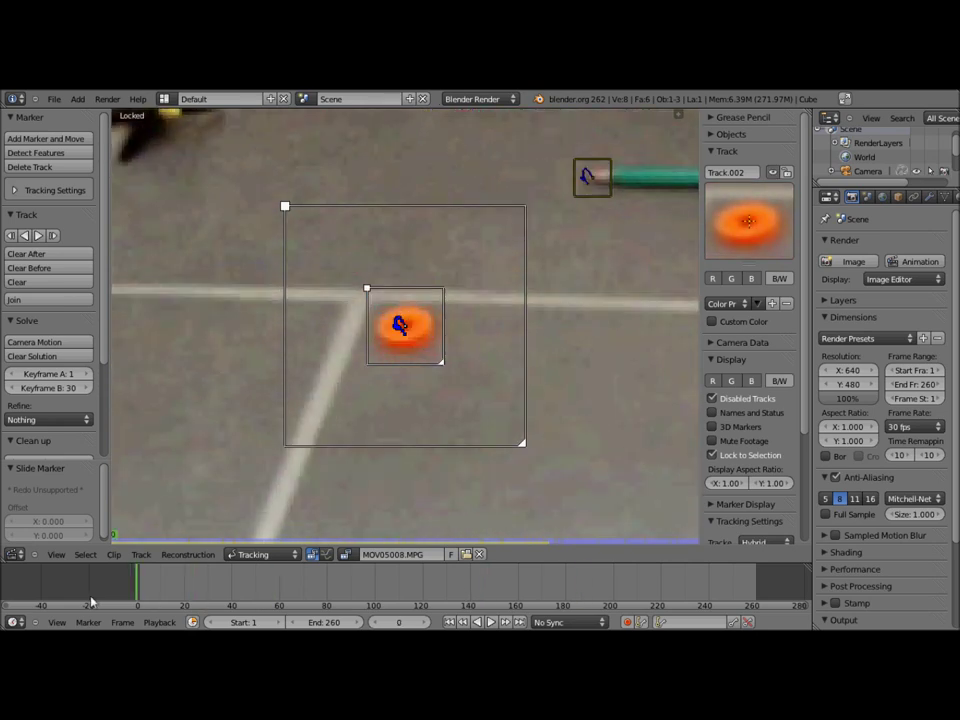
Switch Track.002 to the SAD tracker, track it forward again, and step back to frame 199.
{"action": "scroll", "coordinate": [755, 430], "scroll_direction": "down", "scroll_amount": 2}
{"action": "scroll", "coordinate": [758, 410], "scroll_direction": "down", "scroll_amount": 2}
{"action": "left_click", "coordinate": [762, 401]}
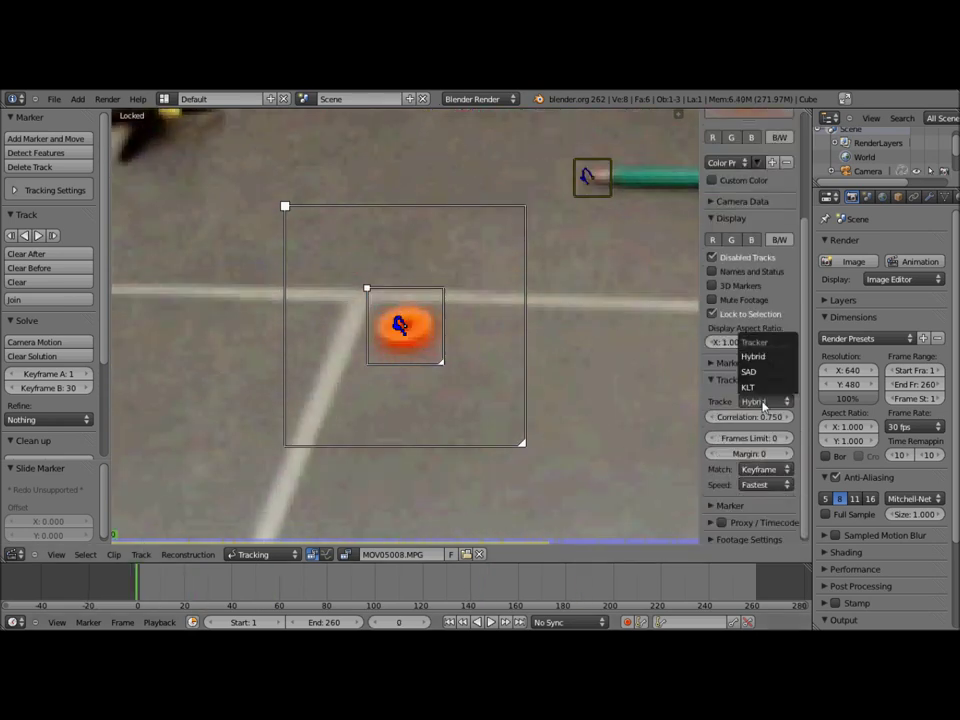
{"action": "left_click", "coordinate": [762, 373]}
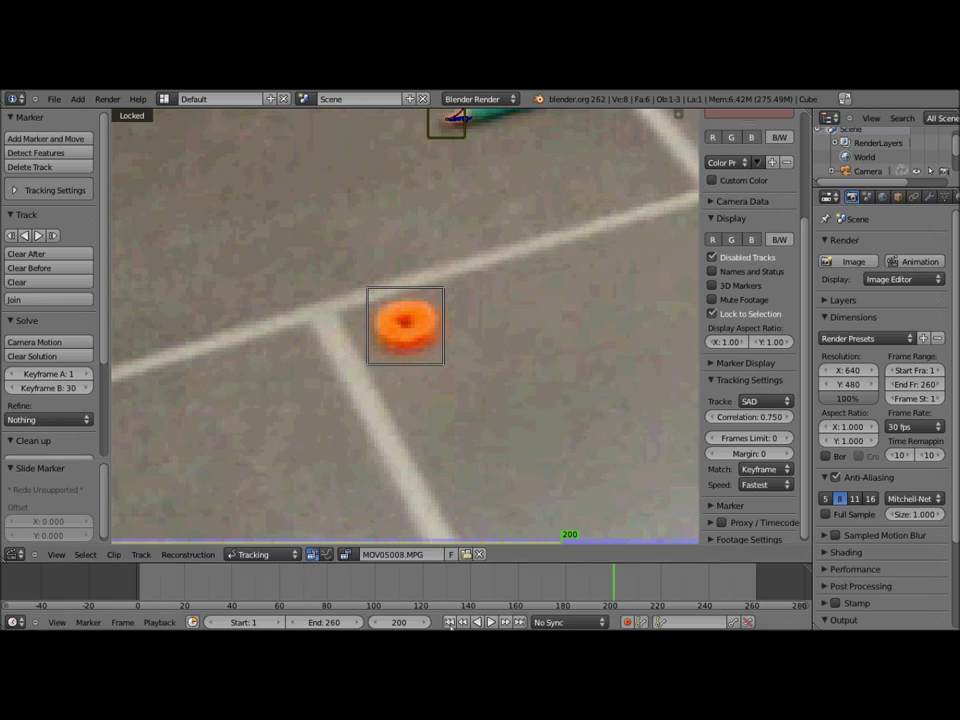
{"action": "mouse_move", "coordinate": [399, 622]}
{"action": "left_click", "coordinate": [373, 625]}
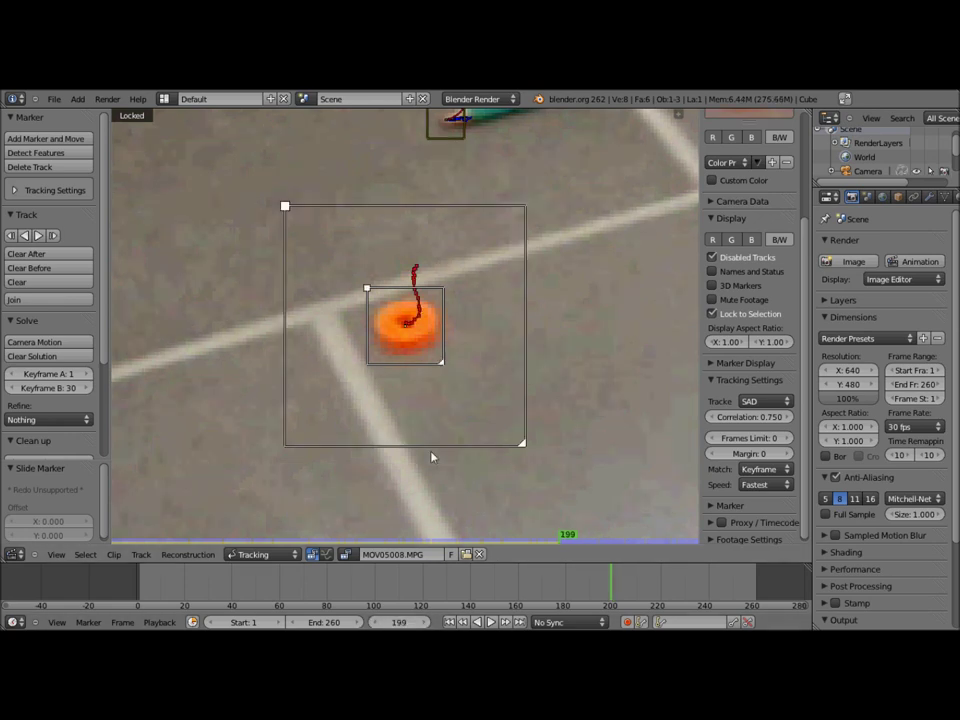
Move the orange-disc marker back onto the disc at frame 199 and track it forward to frame 260.
{"action": "scroll", "coordinate": [434, 440], "scroll_direction": "up", "scroll_amount": 3}
{"action": "scroll", "coordinate": [432, 407], "scroll_direction": "up", "scroll_amount": 3}
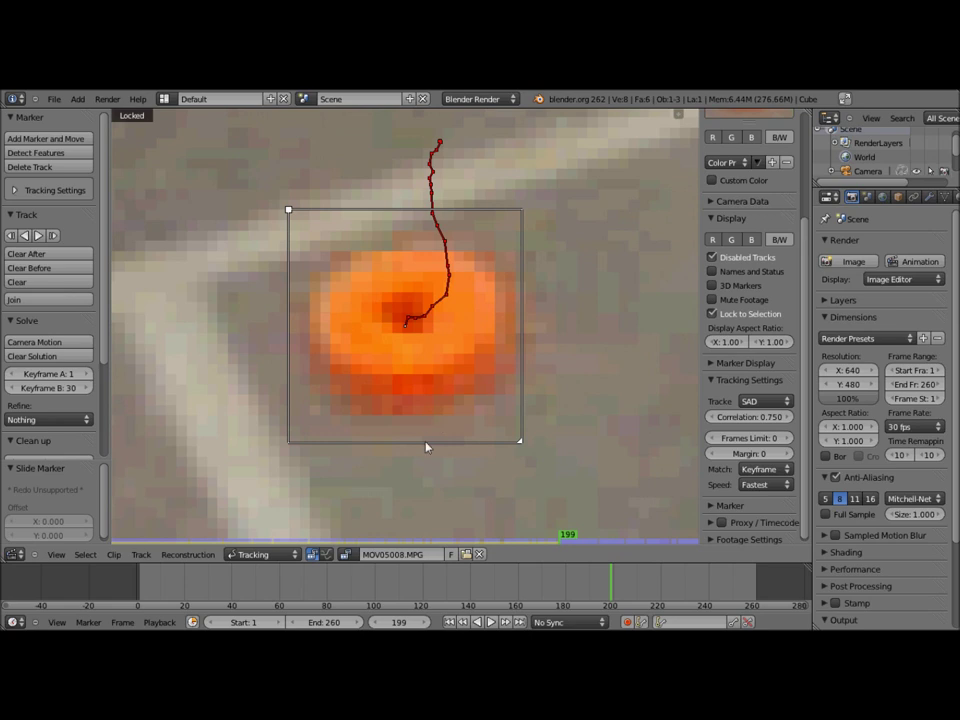
{"action": "key", "text": "g"}
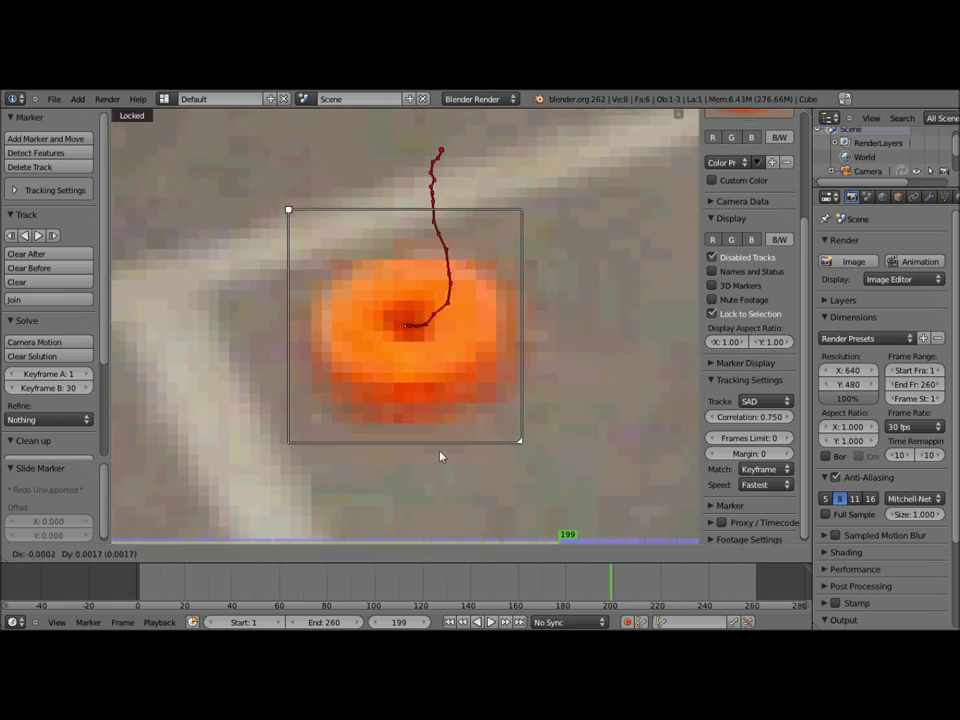
{"action": "left_click", "coordinate": [440, 463]}
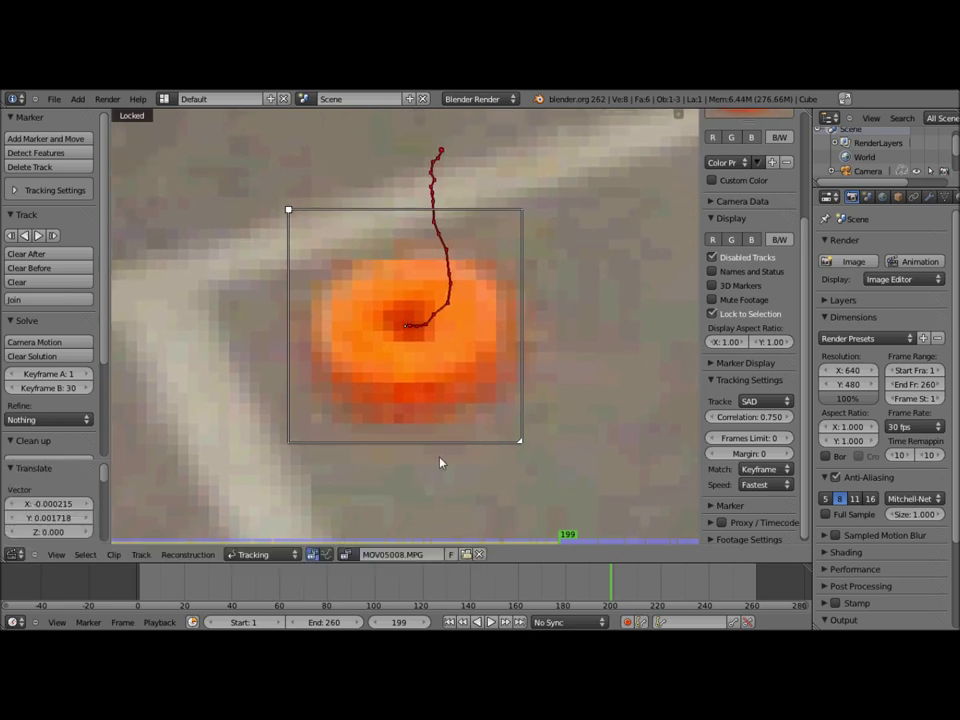
{"action": "left_click", "coordinate": [40, 236]}
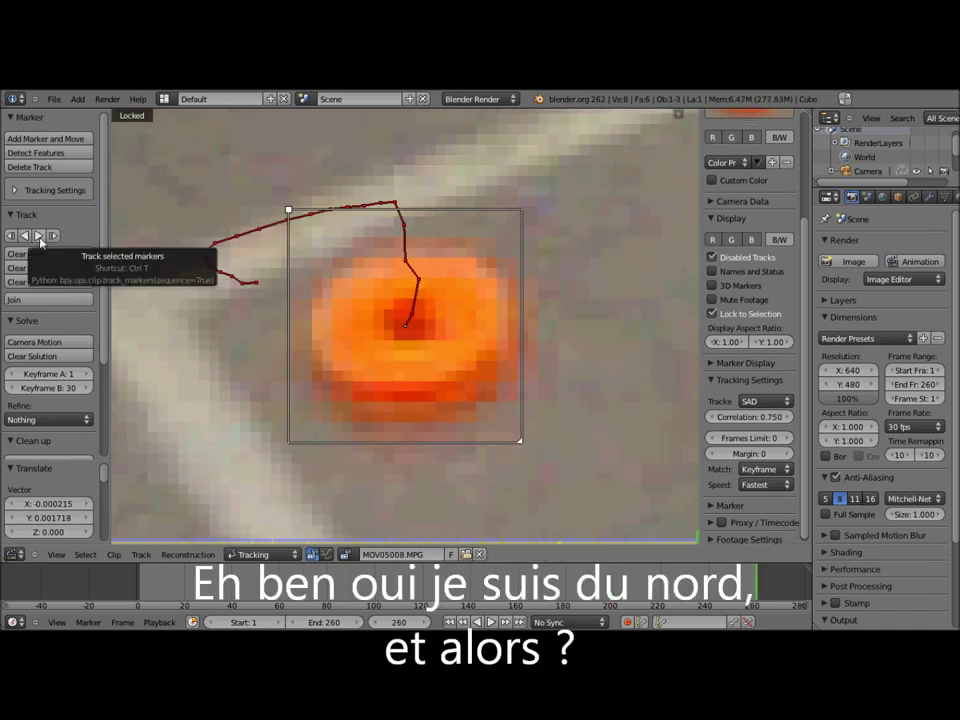
Scrub back to frame 43 and add Track.003 on the orange disc.
{"action": "scroll", "coordinate": [461, 410], "scroll_direction": "down", "scroll_amount": 4}
{"action": "scroll", "coordinate": [462, 412], "scroll_direction": "down", "scroll_amount": 2}
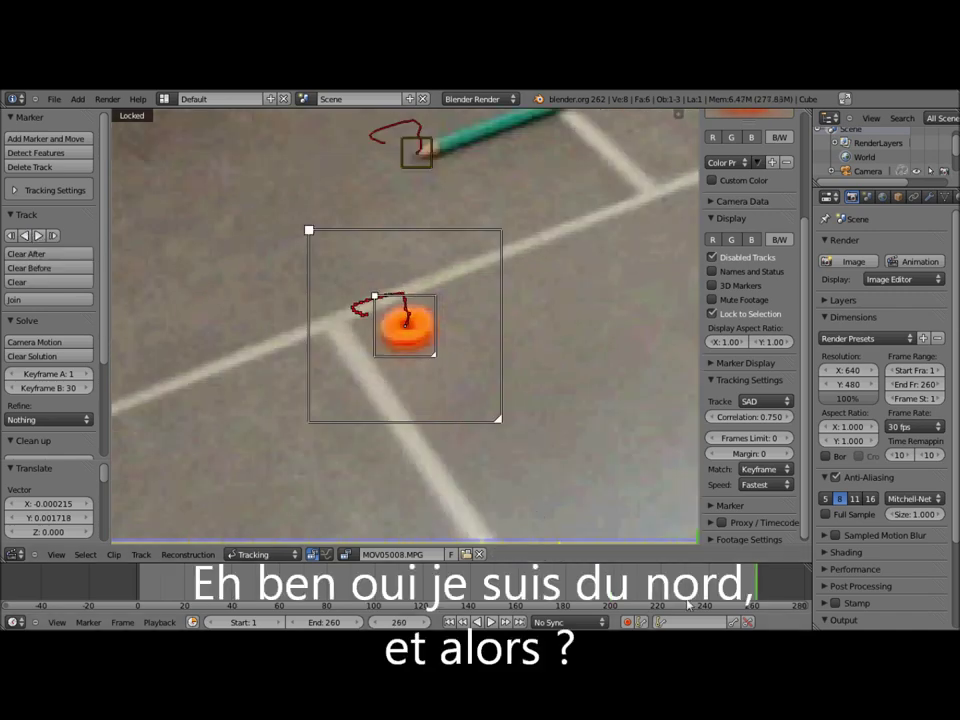
{"action": "scroll", "coordinate": [461, 410], "scroll_direction": "up", "scroll_amount": 3}
{"action": "scroll", "coordinate": [461, 410], "scroll_direction": "up", "scroll_amount": 3}
{"action": "scroll", "coordinate": [750, 300], "scroll_direction": "up", "scroll_amount": 2}
{"action": "scroll", "coordinate": [750, 300], "scroll_direction": "up", "scroll_amount": 2}
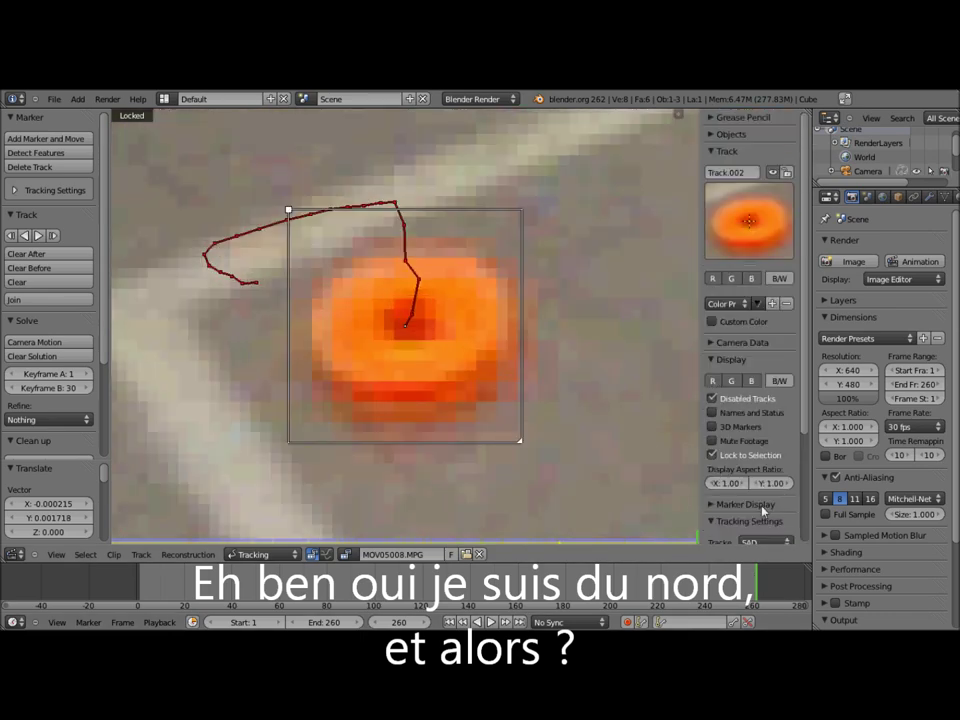
{"action": "left_click_drag", "start_coordinate": [752, 570], "coordinate": [336, 606]}
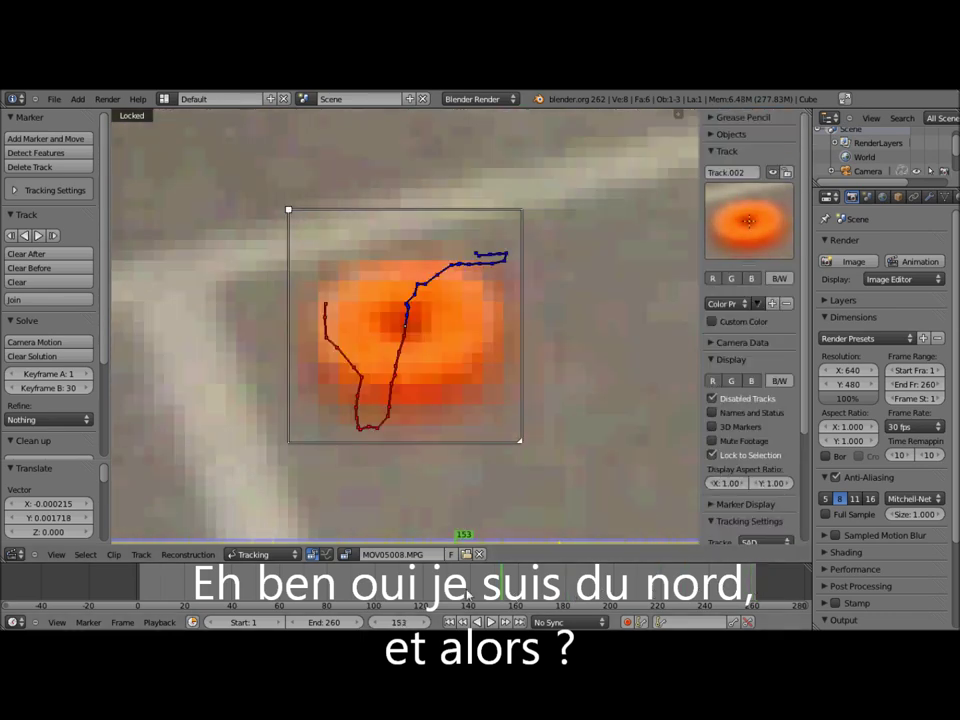
{"action": "left_click_drag", "start_coordinate": [336, 606], "coordinate": [237, 606]}
{"action": "scroll", "coordinate": [484, 347], "scroll_direction": "down", "scroll_amount": 3}
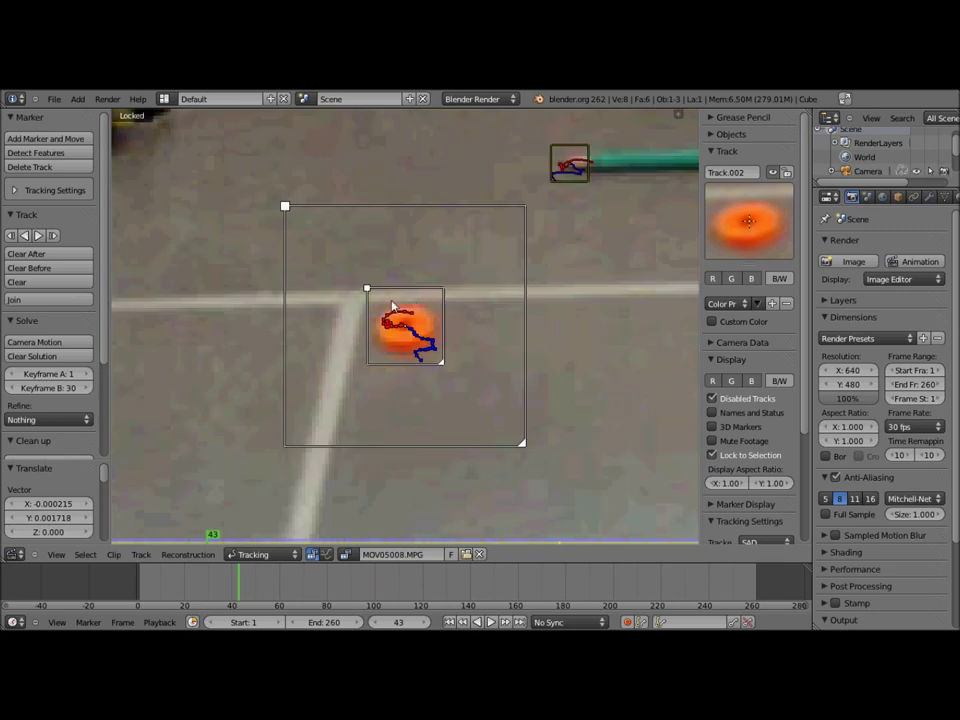
{"action": "scroll", "coordinate": [484, 347], "scroll_direction": "up", "scroll_amount": 2}
{"action": "scroll", "coordinate": [300, 340], "scroll_direction": "up", "scroll_amount": 1}
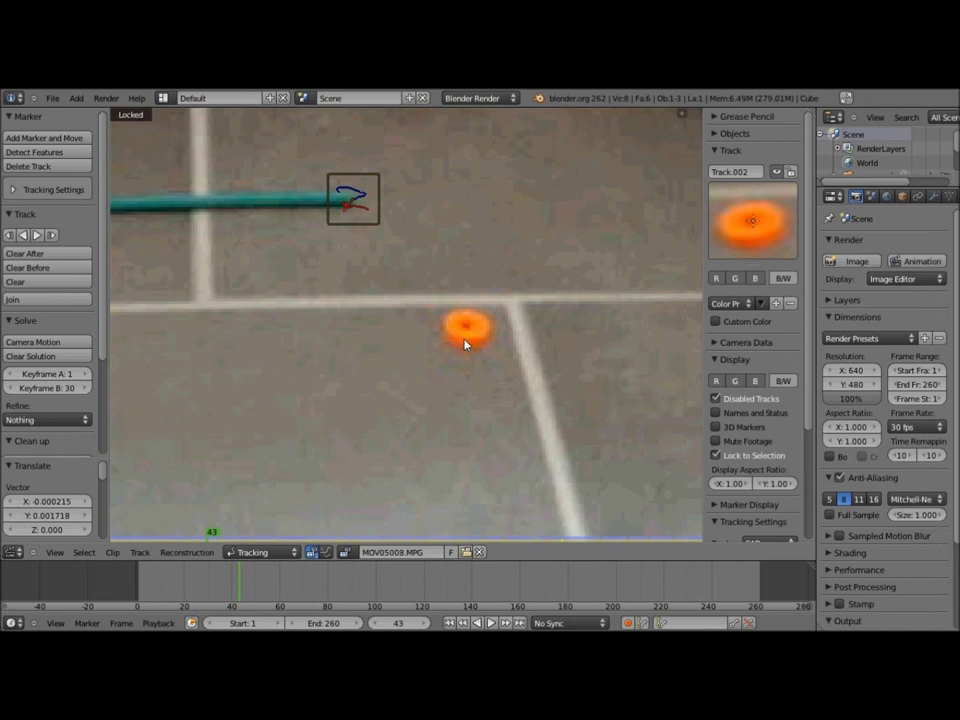
{"action": "left_click", "coordinate": [466, 336], "text": "ctrl"}
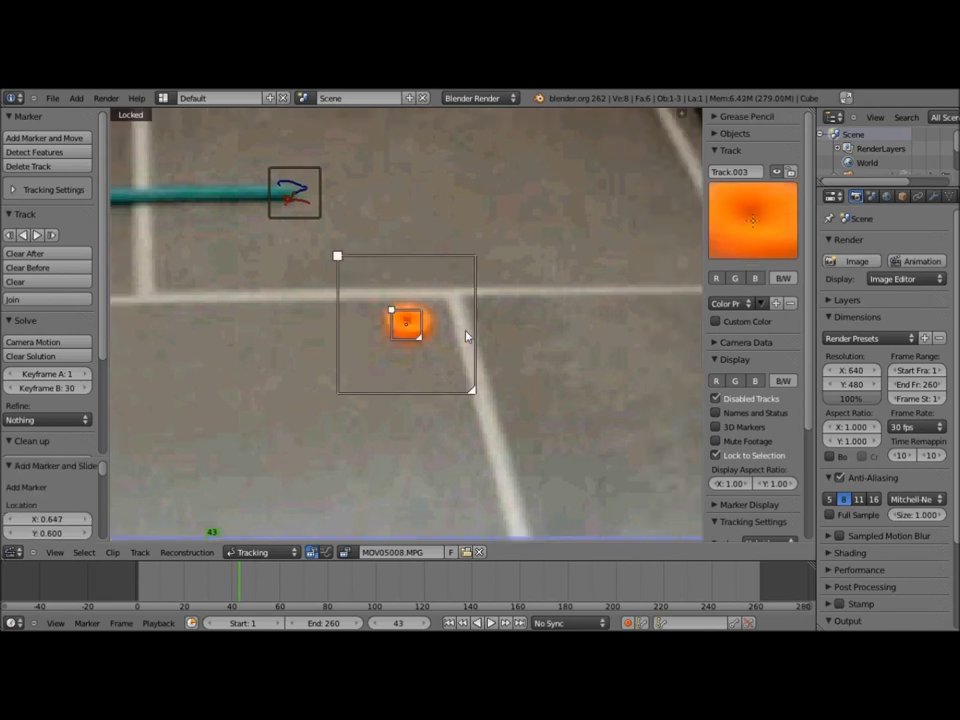
Enlarge Track.003's pattern and search areas.
{"action": "scroll", "coordinate": [428, 344], "scroll_direction": "up", "scroll_amount": 3}
{"action": "left_click_drag", "start_coordinate": [436, 355], "coordinate": [470, 388]}
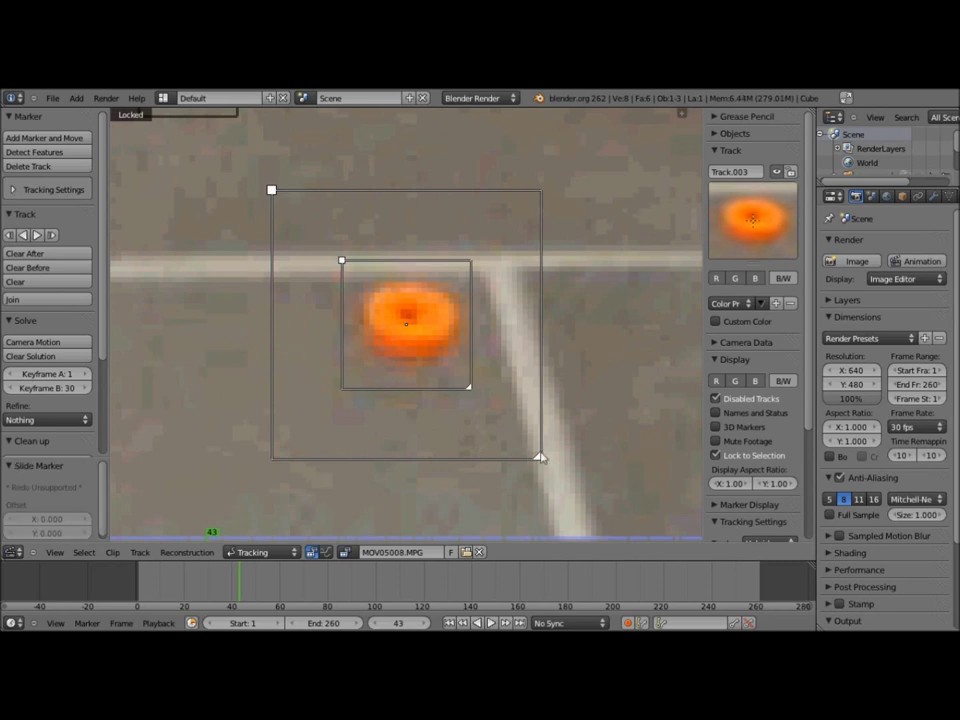
{"action": "left_click_drag", "start_coordinate": [537, 452], "coordinate": [557, 476]}
{"action": "scroll", "coordinate": [298, 511], "scroll_direction": "down", "scroll_amount": 4}
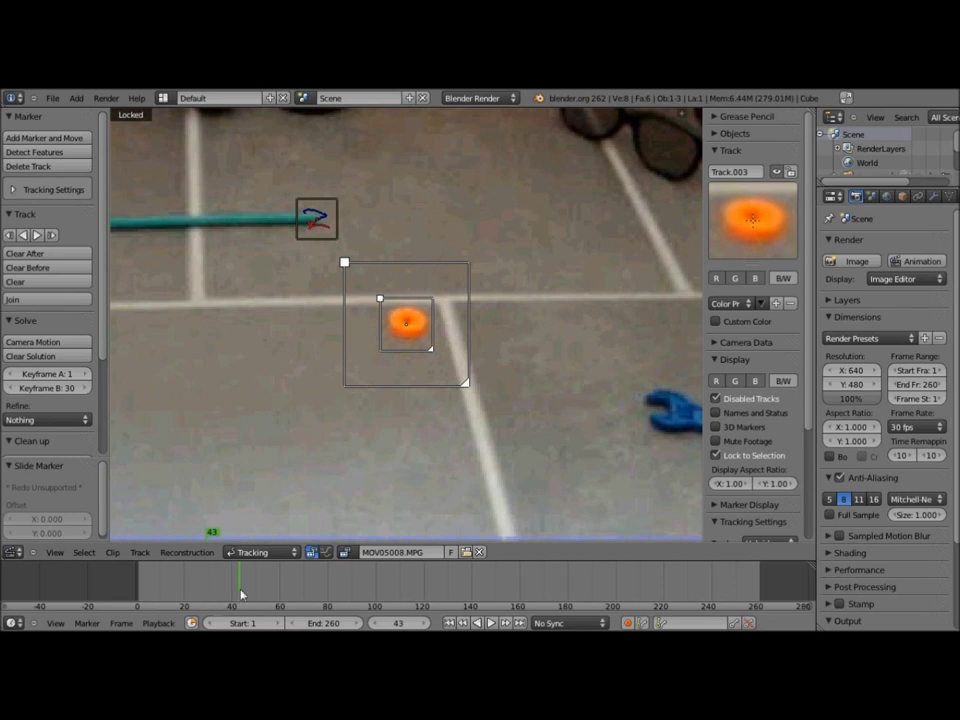
At frame 260, move Track.003 onto the orange disc and track it backward to frame 1.
{"action": "left_click_drag", "start_coordinate": [241, 594], "coordinate": [762, 589]}
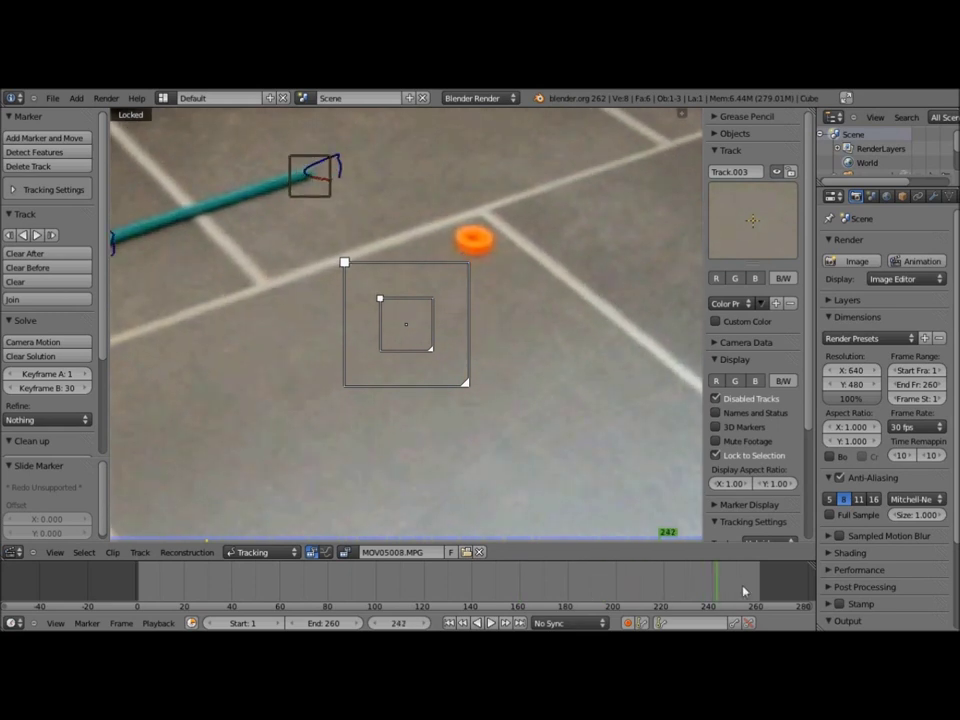
{"action": "scroll", "coordinate": [416, 357], "scroll_direction": "up", "scroll_amount": 3}
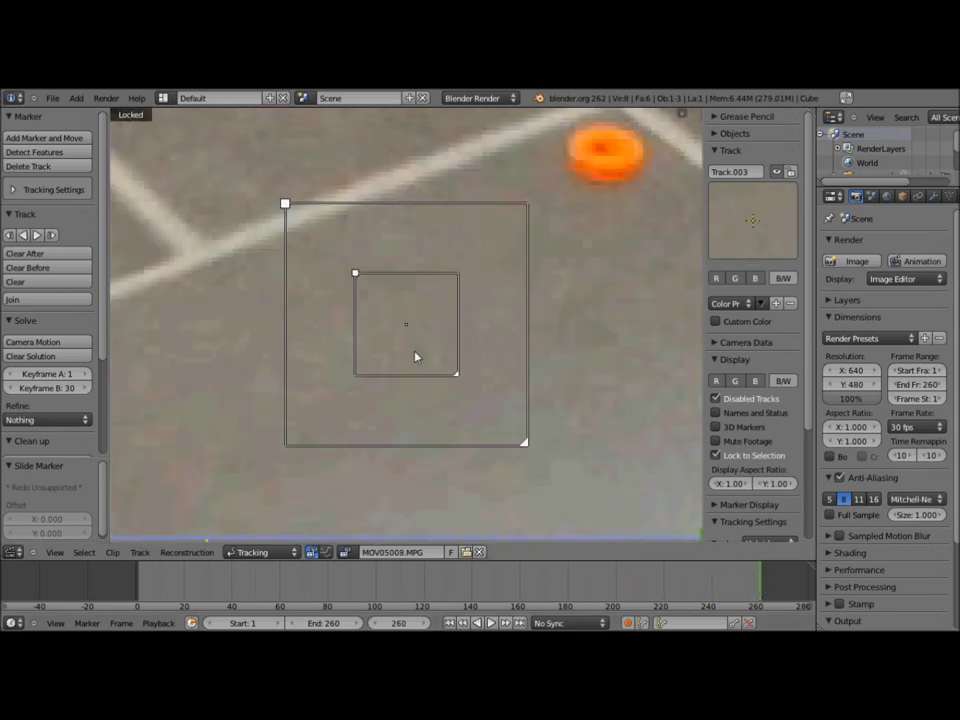
{"action": "left_click_drag", "start_coordinate": [406, 341], "coordinate": [614, 164]}
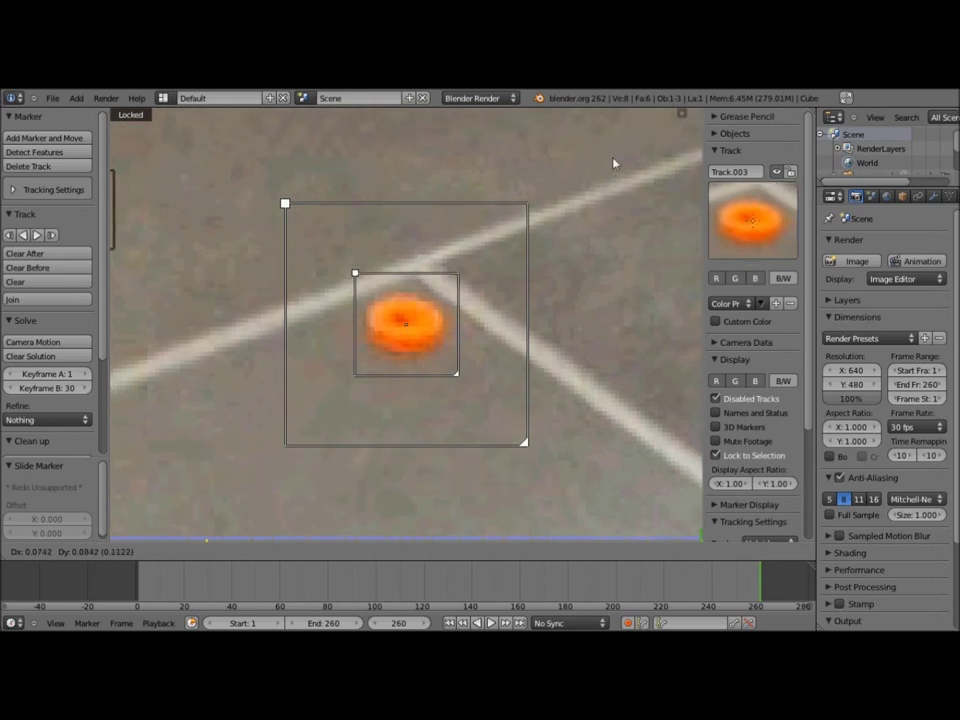
{"action": "left_click_drag", "start_coordinate": [614, 164], "coordinate": [611, 166]}
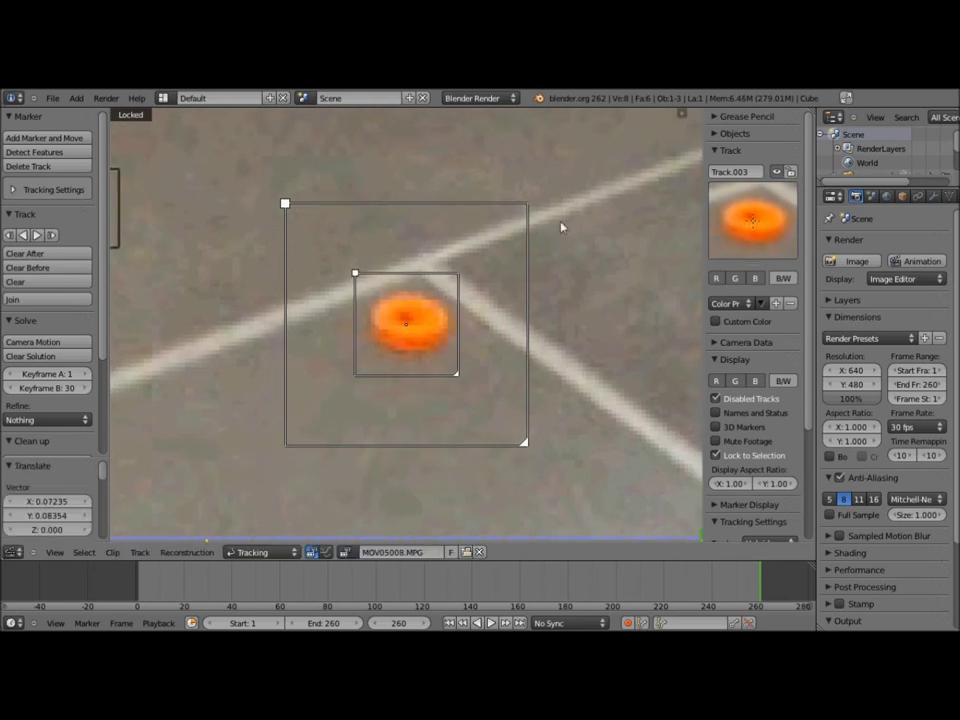
{"action": "left_click", "coordinate": [24, 240]}
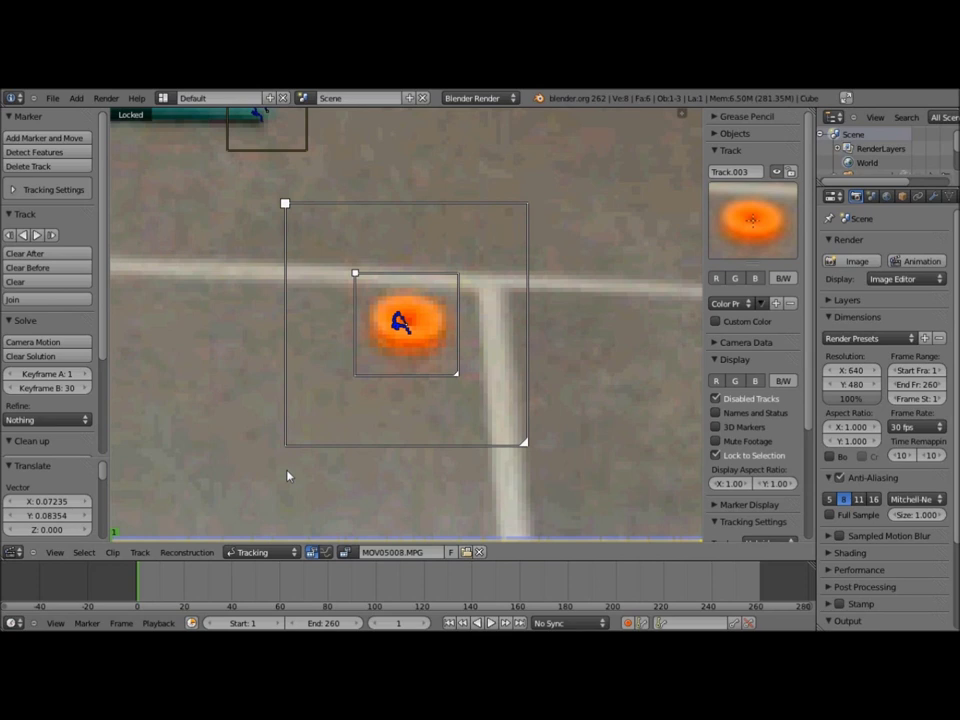
Zoom and pan around the footage to survey the toy plane, wall, sunglasses and wall corner.
{"action": "scroll", "coordinate": [289, 476], "scroll_direction": "down", "scroll_amount": 3}
{"action": "scroll", "coordinate": [392, 456], "scroll_direction": "down", "scroll_amount": 1}
{"action": "scroll", "coordinate": [385, 458], "scroll_direction": "down", "scroll_amount": 3}
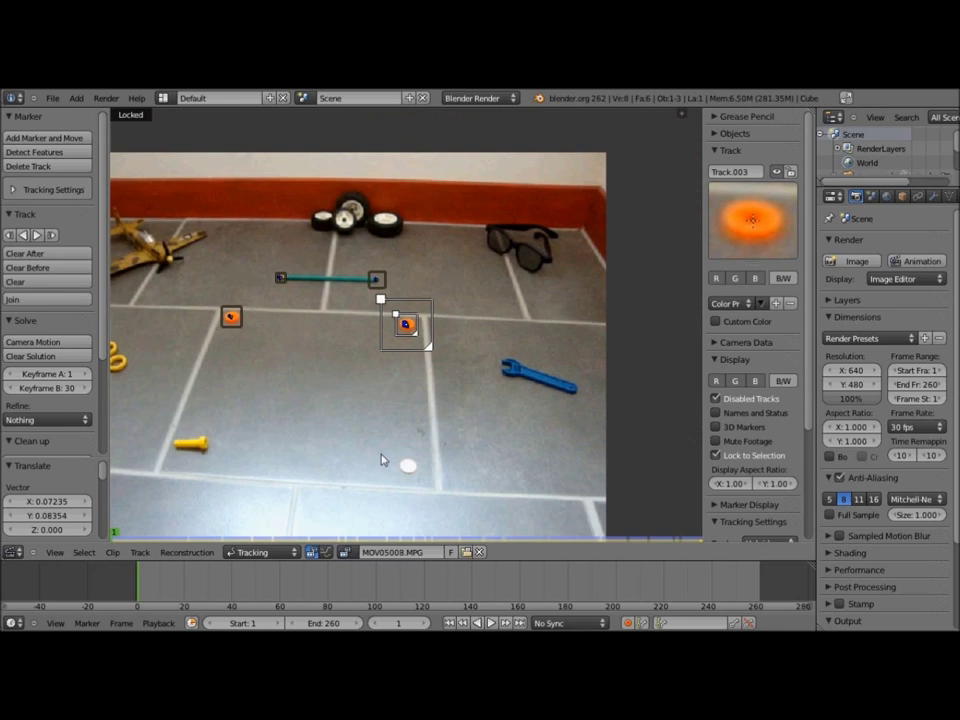
{"action": "scroll", "coordinate": [381, 460], "scroll_direction": "down", "scroll_amount": 1}
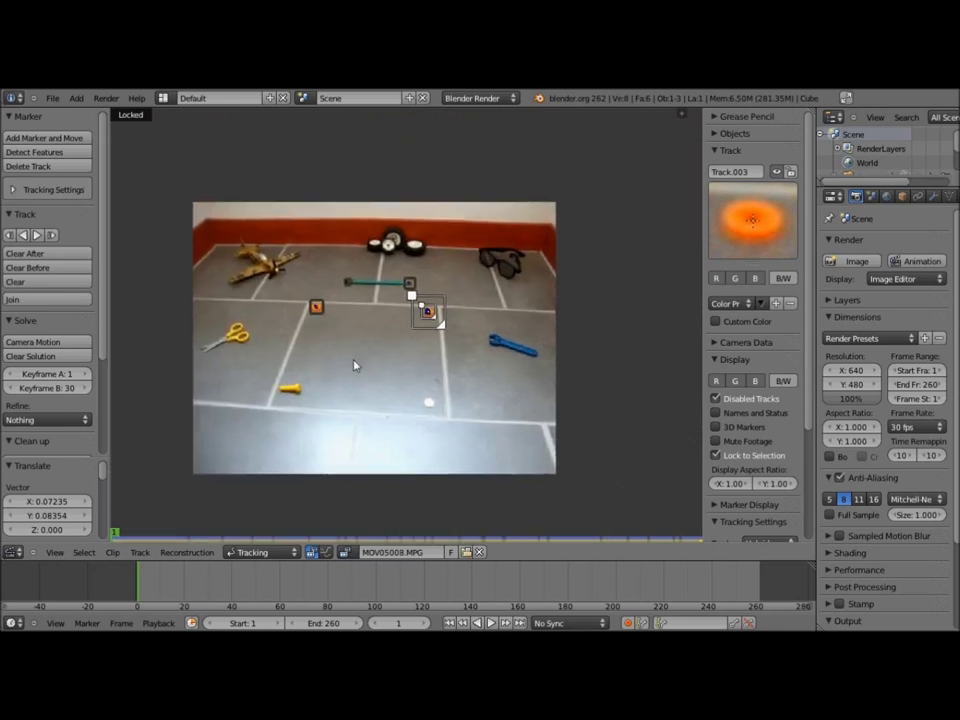
{"action": "scroll", "coordinate": [354, 366], "scroll_direction": "up", "scroll_amount": 3}
{"action": "scroll", "coordinate": [354, 365], "scroll_direction": "up", "scroll_amount": 2}
{"action": "scroll", "coordinate": [354, 364], "scroll_direction": "up", "scroll_amount": 1}
{"action": "scroll", "coordinate": [353, 360], "scroll_direction": "up", "scroll_amount": 2}
{"action": "scroll", "coordinate": [353, 359], "scroll_direction": "down", "scroll_amount": 2}
{"action": "scroll", "coordinate": [353, 358], "scroll_direction": "down", "scroll_amount": 4}
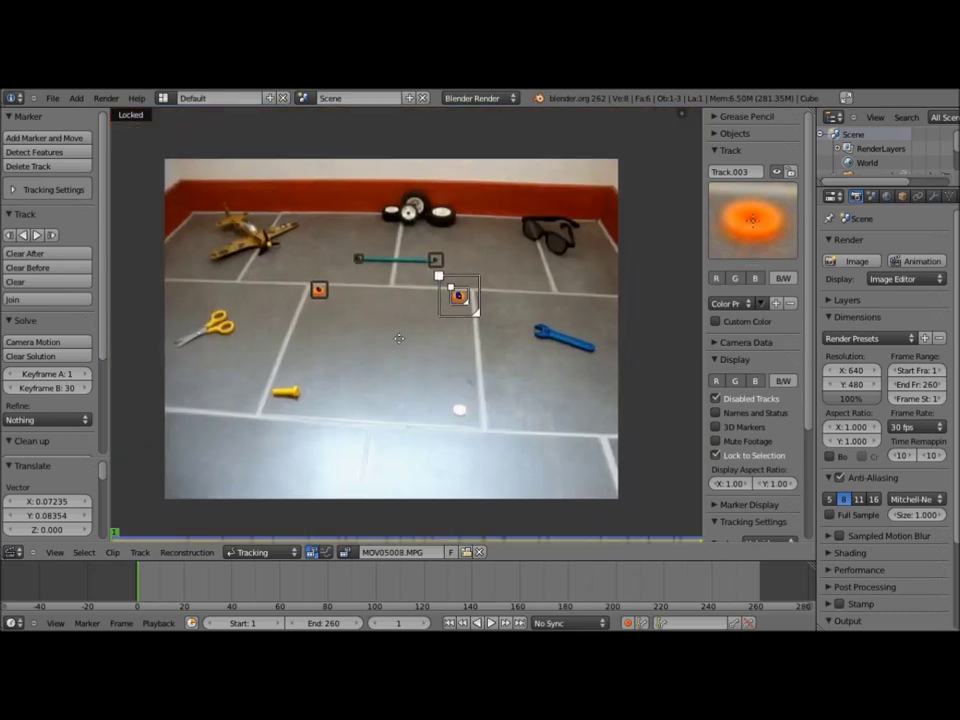
{"action": "scroll", "coordinate": [345, 352], "scroll_direction": "up", "scroll_amount": 3}
{"action": "middle_click_drag", "start_coordinate": [228, 329], "coordinate": [489, 338]}
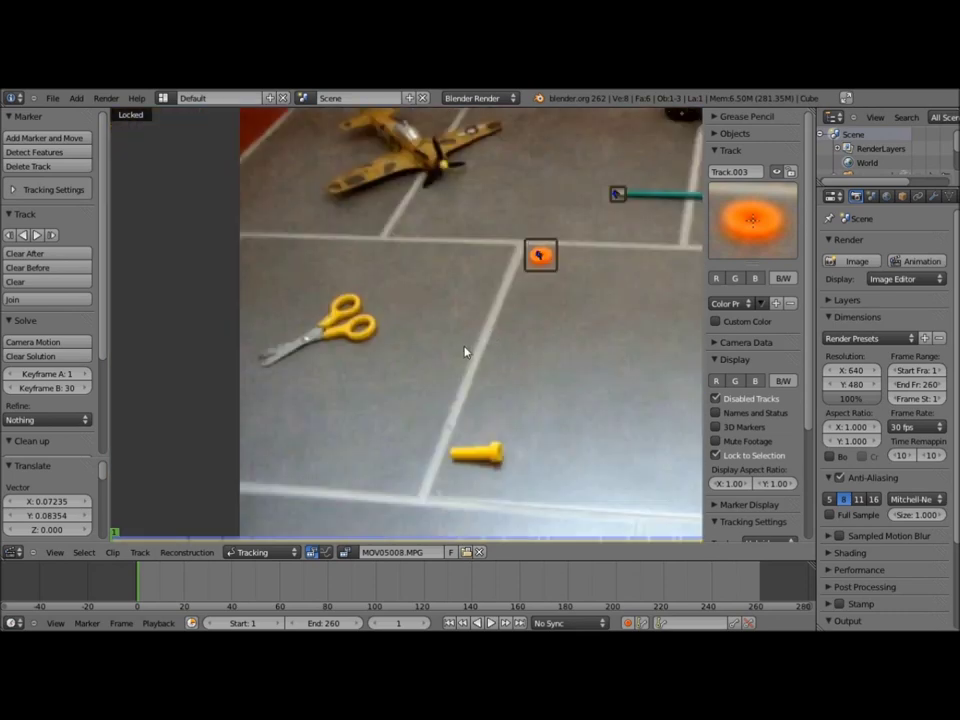
{"action": "middle_click_drag", "start_coordinate": [357, 354], "coordinate": [322, 454]}
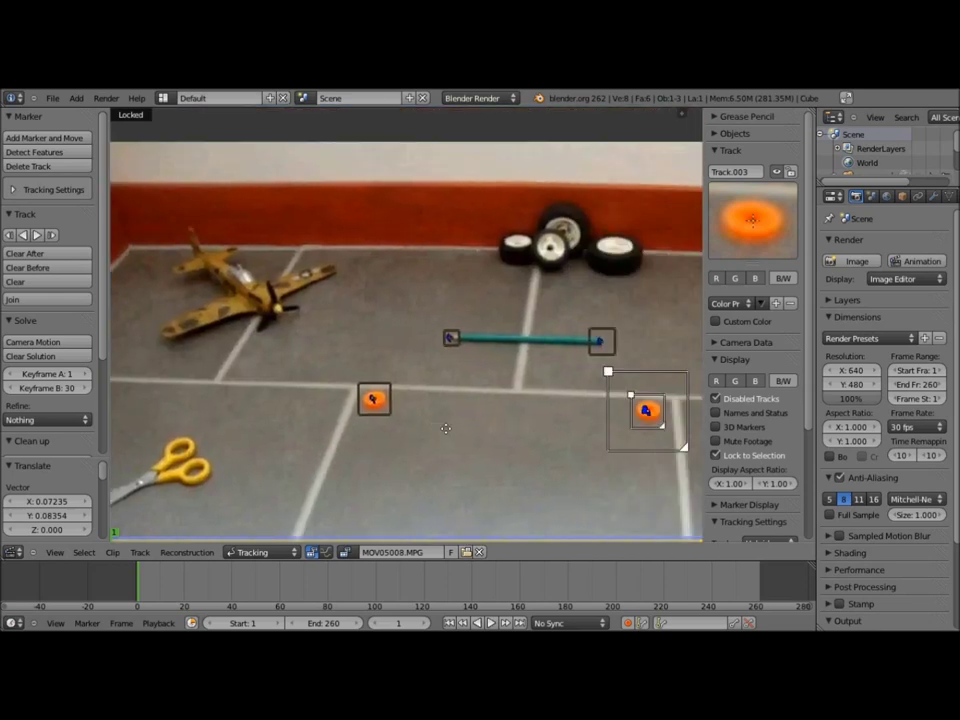
{"action": "left_click_drag", "start_coordinate": [602, 367], "coordinate": [484, 467]}
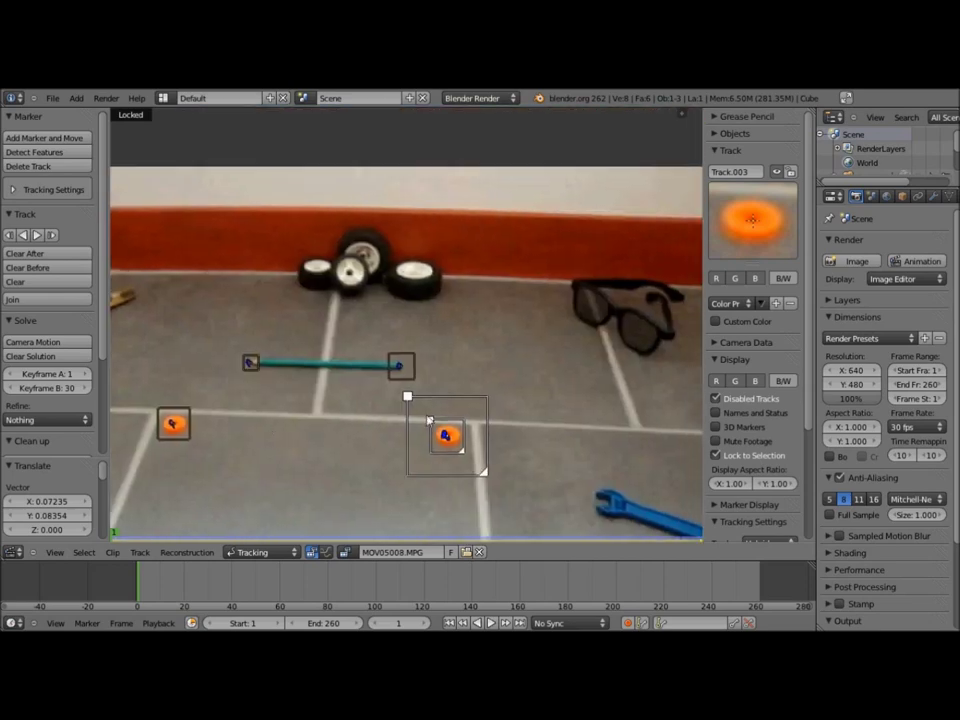
{"action": "scroll", "coordinate": [459, 440], "scroll_direction": "up", "scroll_amount": 5}
{"action": "scroll", "coordinate": [427, 419], "scroll_direction": "down", "scroll_amount": 3}
{"action": "middle_click_drag", "start_coordinate": [500, 505], "coordinate": [330, 510]}
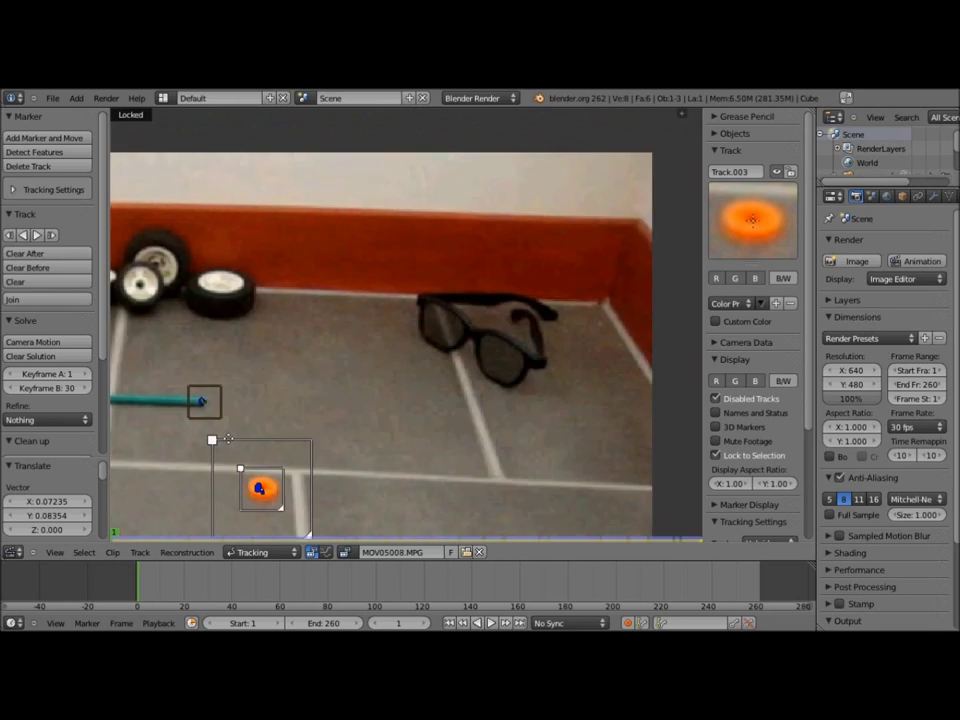
{"action": "scroll", "coordinate": [527, 400], "scroll_direction": "up", "scroll_amount": 2}
{"action": "middle_click_drag", "start_coordinate": [527, 400], "coordinate": [282, 455]}
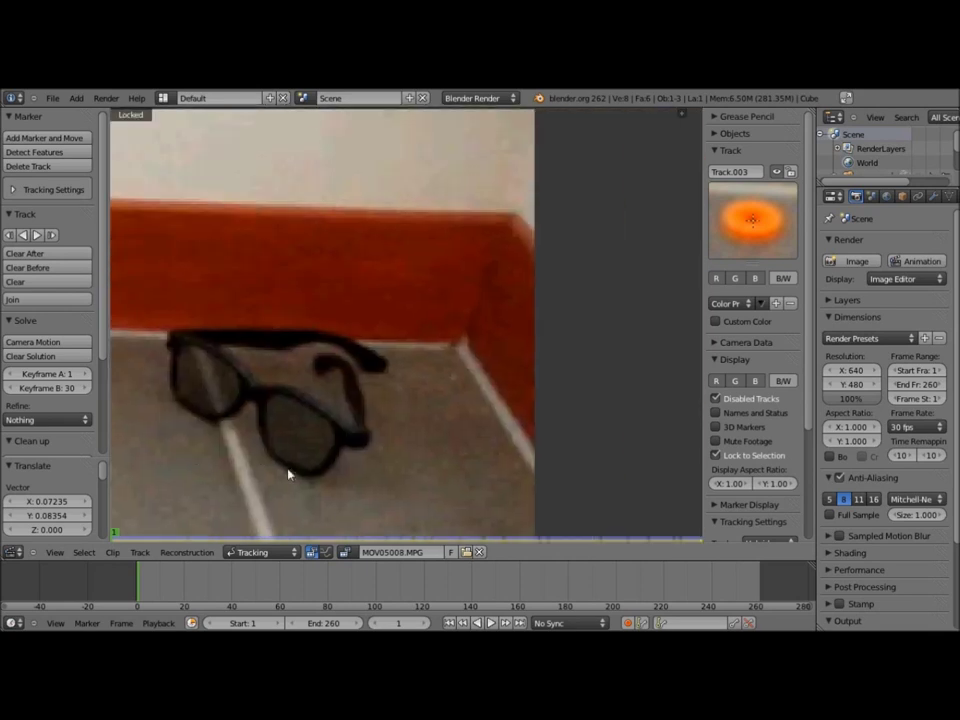
Scrub through frames 0 to 125 to check how the markers hold.
{"action": "mouse_move", "coordinate": [144, 594]}
{"action": "left_mouse_down"}
{"action": "mouse_move", "coordinate": [405, 582]}
{"action": "mouse_move", "coordinate": [367, 582]}
{"action": "left_mouse_up"}
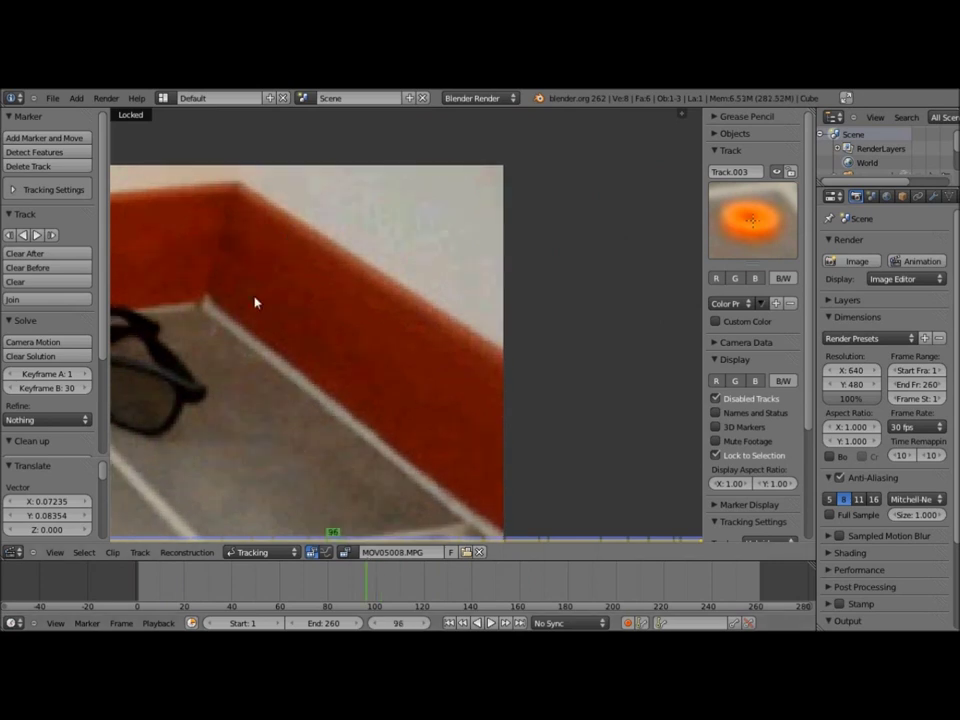
{"action": "left_click_drag", "start_coordinate": [137, 585], "coordinate": [450, 588]}
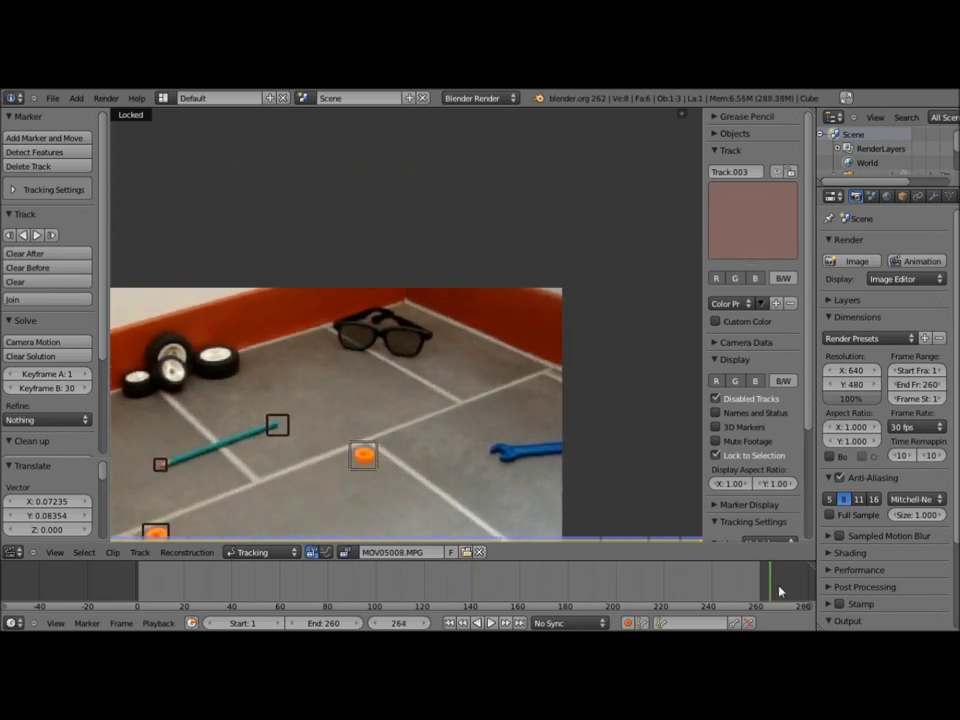
{"action": "left_click_drag", "start_coordinate": [720, 591], "coordinate": [62, 606]}
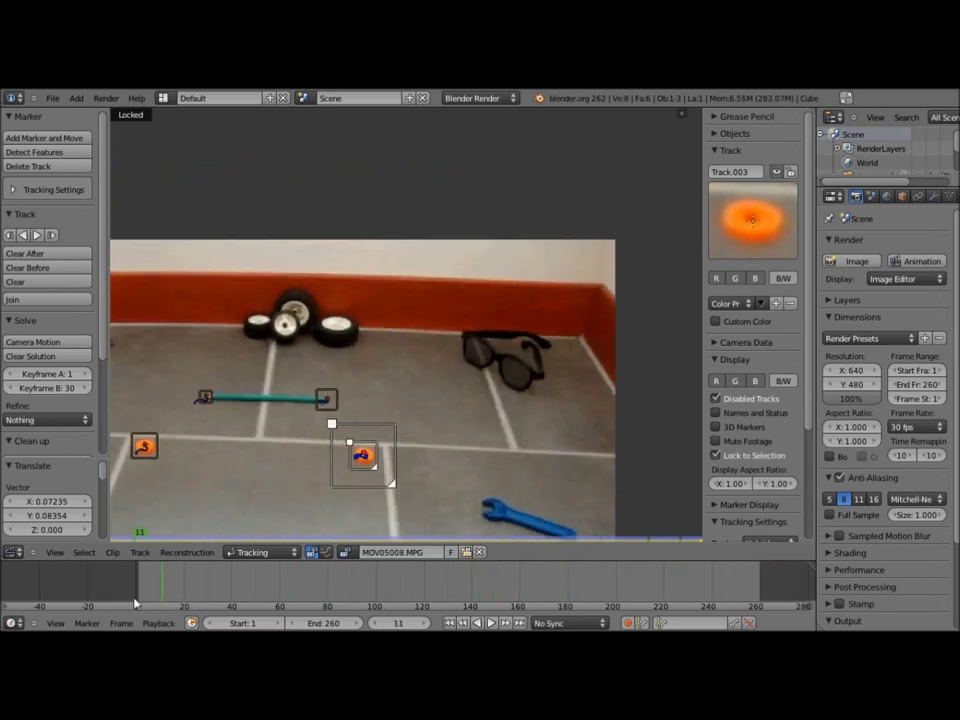
{"action": "left_click", "coordinate": [215, 606]}
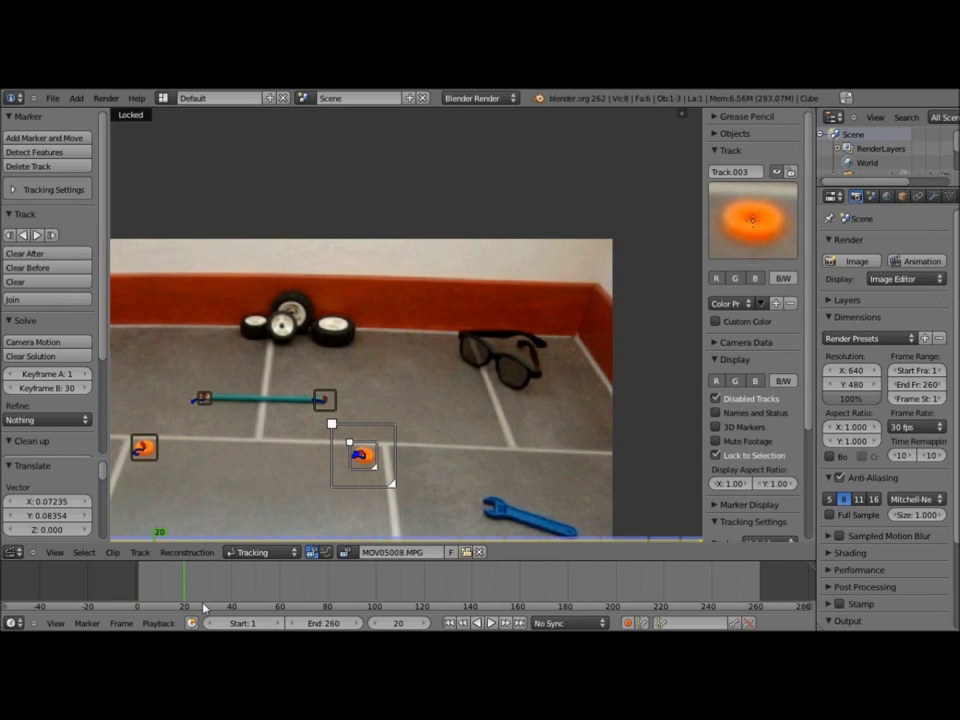
{"action": "left_click_drag", "start_coordinate": [238, 603], "coordinate": [362, 584]}
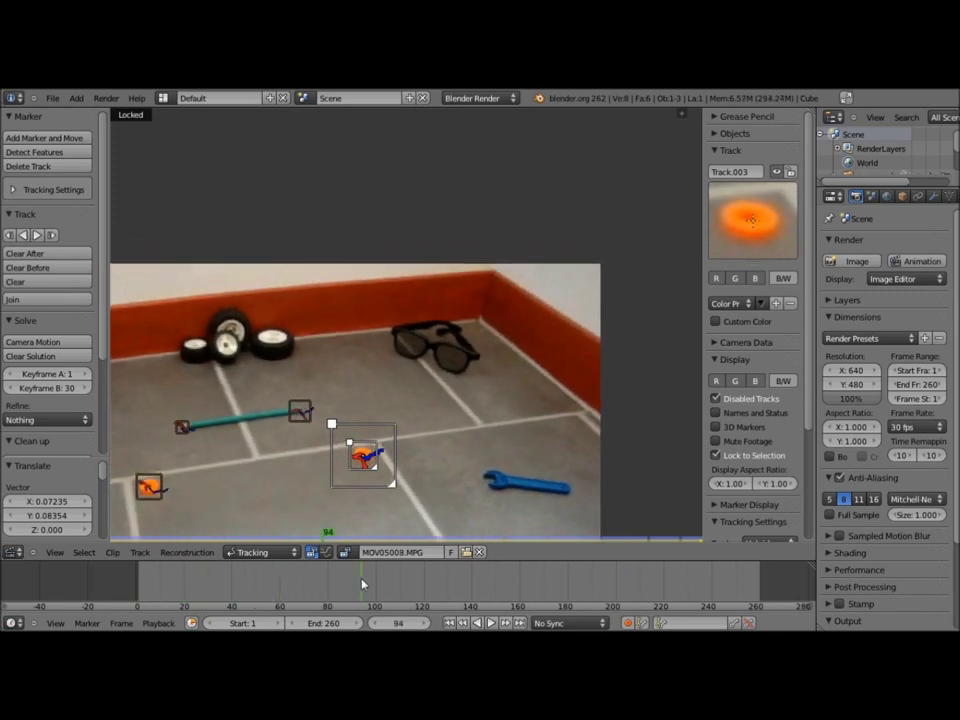
{"action": "scroll", "coordinate": [306, 392], "scroll_direction": "down", "scroll_amount": 3}
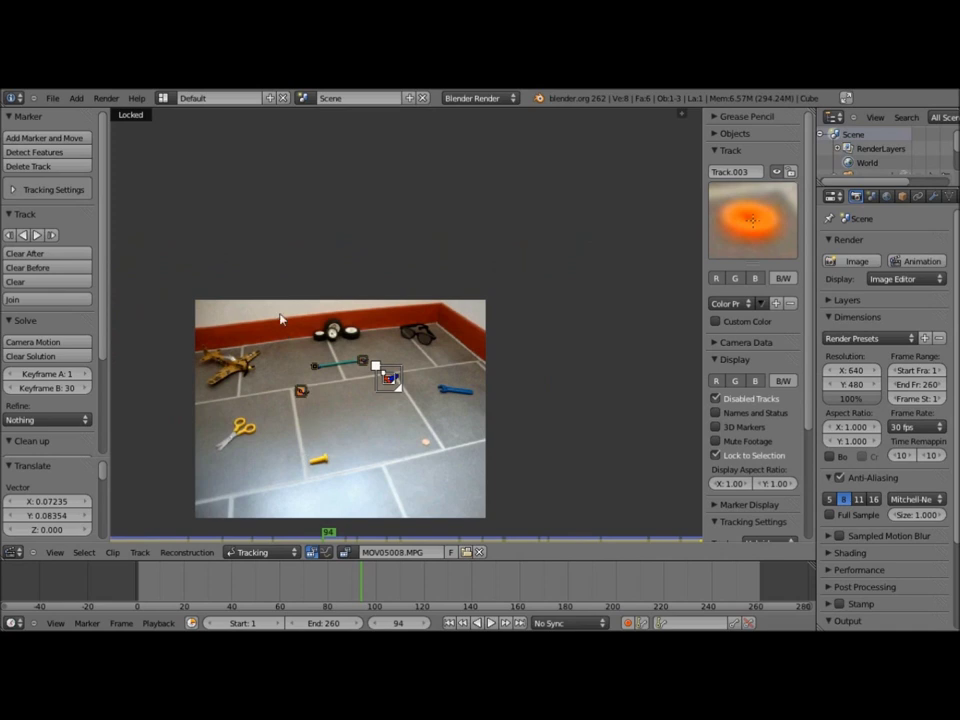
{"action": "middle_click_drag", "start_coordinate": [314, 429], "coordinate": [349, 398]}
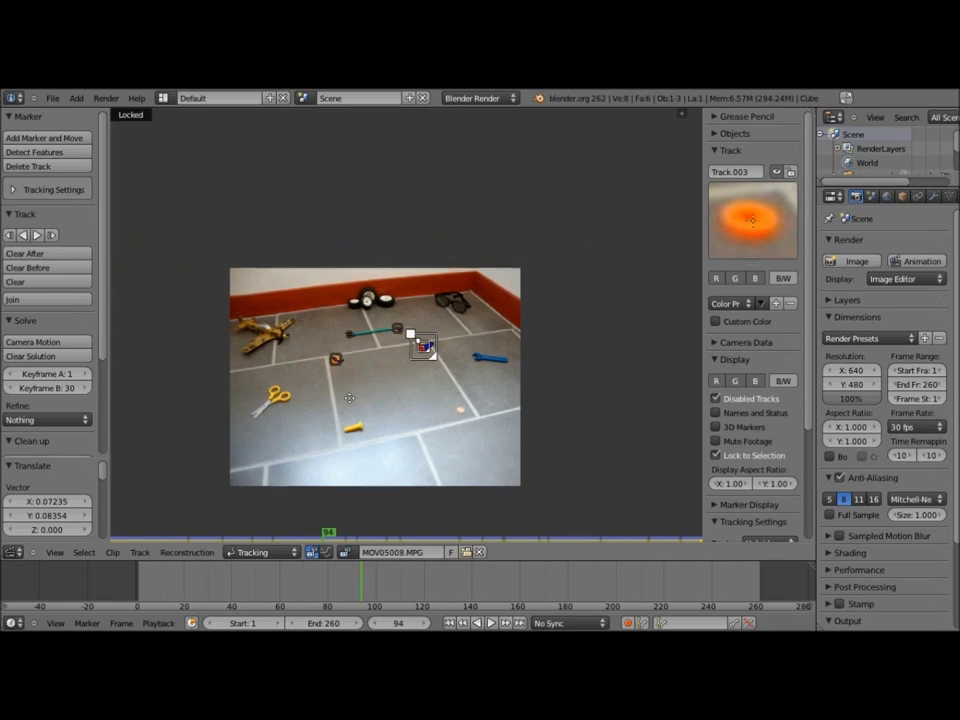
{"action": "scroll", "coordinate": [349, 400], "scroll_direction": "up", "scroll_amount": 6}
{"action": "scroll", "coordinate": [348, 405], "scroll_direction": "up", "scroll_amount": 1}
{"action": "scroll", "coordinate": [348, 405], "scroll_direction": "down", "scroll_amount": 5}
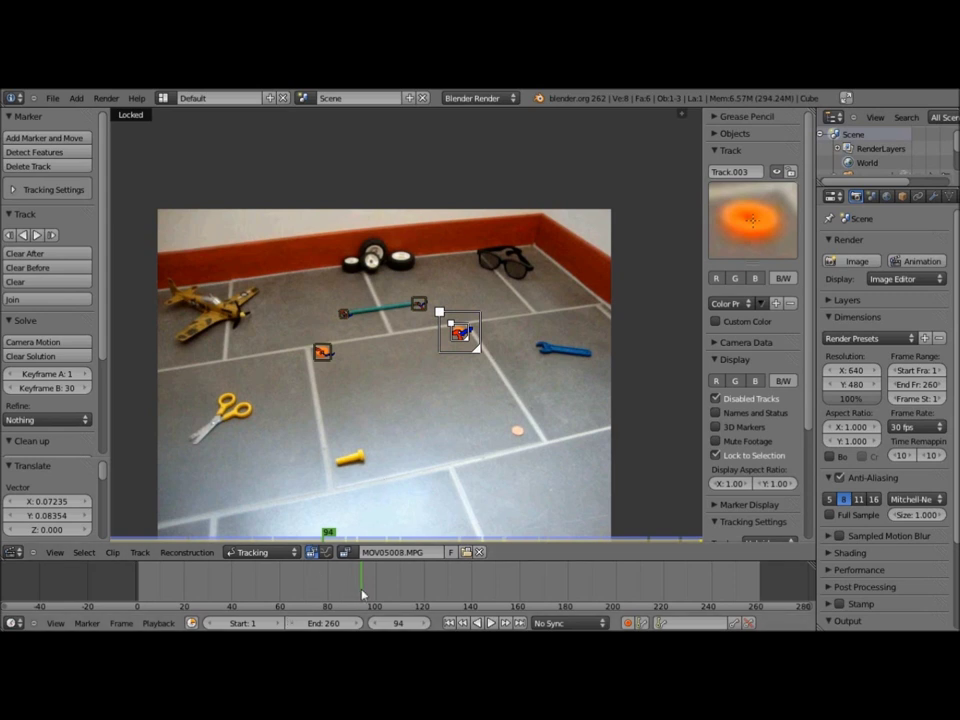
Run through the whole clip once more, then at frame 0 zoom onto the baseboard corner by the glasses.
{"action": "left_click_drag", "start_coordinate": [364, 593], "coordinate": [458, 592]}
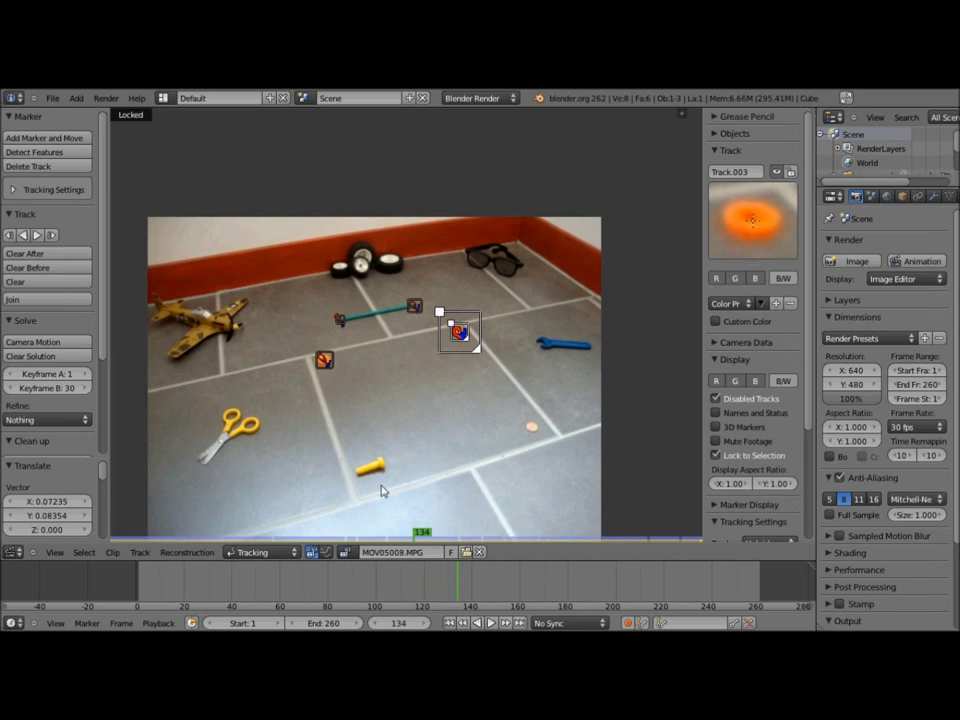
{"action": "scroll", "coordinate": [332, 417], "scroll_direction": "up", "scroll_amount": 3}
{"action": "scroll", "coordinate": [332, 417], "scroll_direction": "up", "scroll_amount": 3}
{"action": "middle_click_drag", "start_coordinate": [310, 251], "coordinate": [100, 423]}
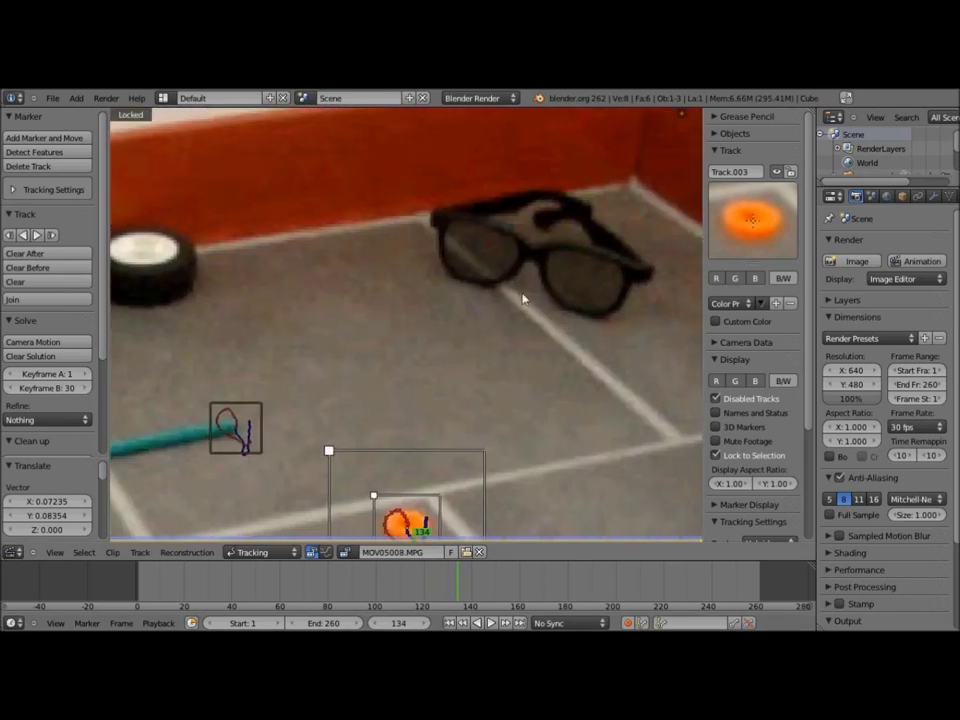
{"action": "scroll", "coordinate": [520, 300], "scroll_direction": "up", "scroll_amount": 1}
{"action": "scroll", "coordinate": [561, 313], "scroll_direction": "down", "scroll_amount": 3}
{"action": "scroll", "coordinate": [561, 313], "scroll_direction": "down", "scroll_amount": 2}
{"action": "left_click", "coordinate": [116, 578]}
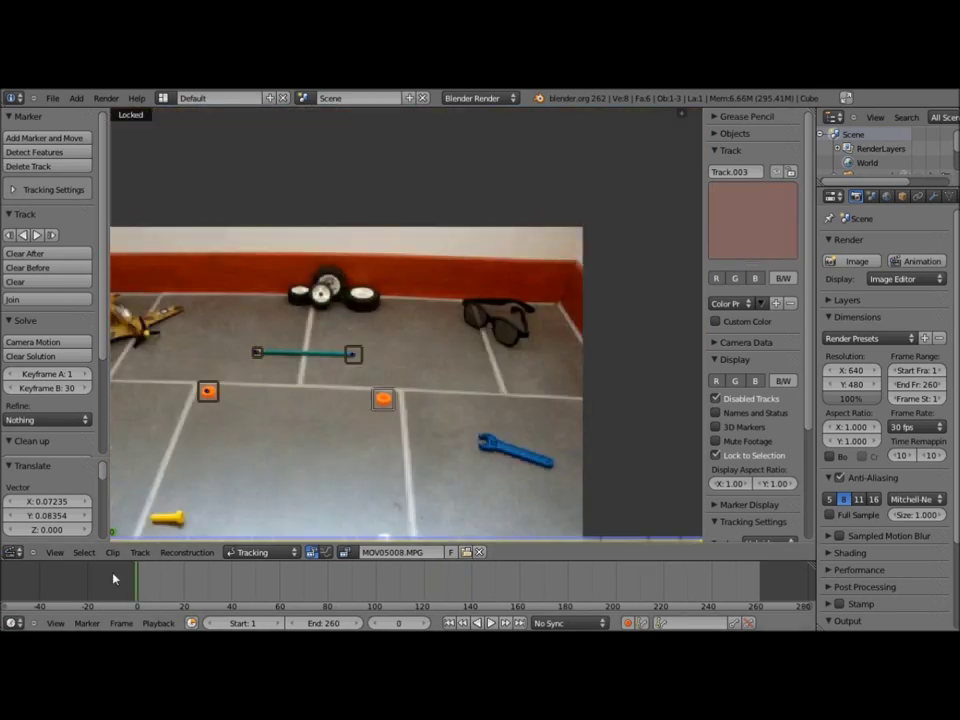
{"action": "scroll", "coordinate": [401, 463], "scroll_direction": "up", "scroll_amount": 2}
{"action": "left_click_drag", "start_coordinate": [145, 567], "coordinate": [899, 567]}
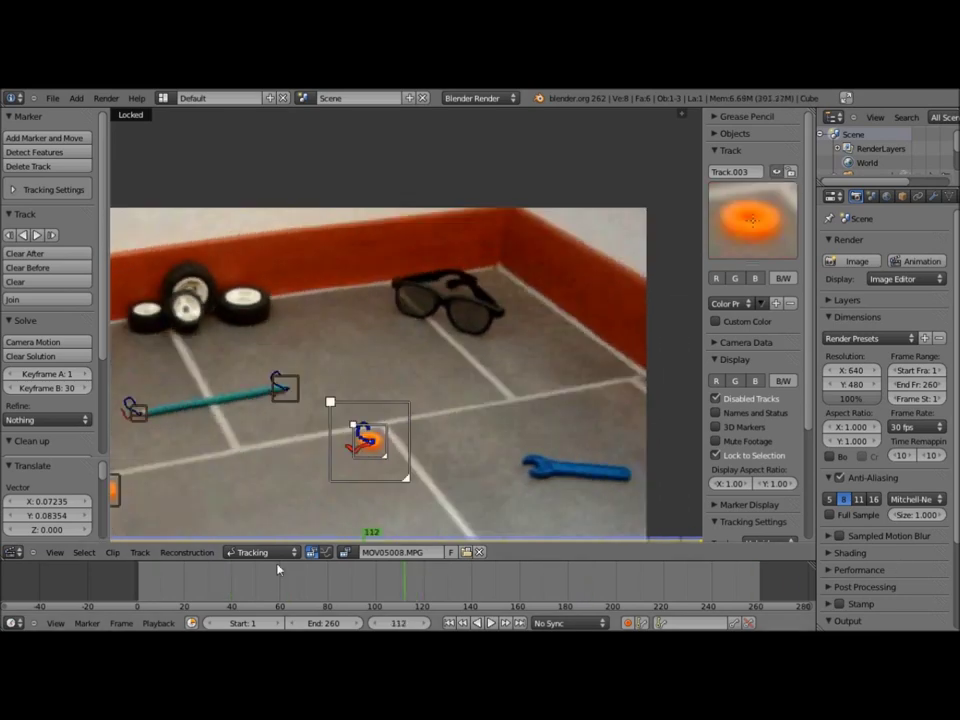
{"action": "left_click_drag", "start_coordinate": [899, 567], "coordinate": [64, 556]}
{"action": "middle_click_drag", "start_coordinate": [663, 305], "coordinate": [546, 400], "text": "ctrl"}
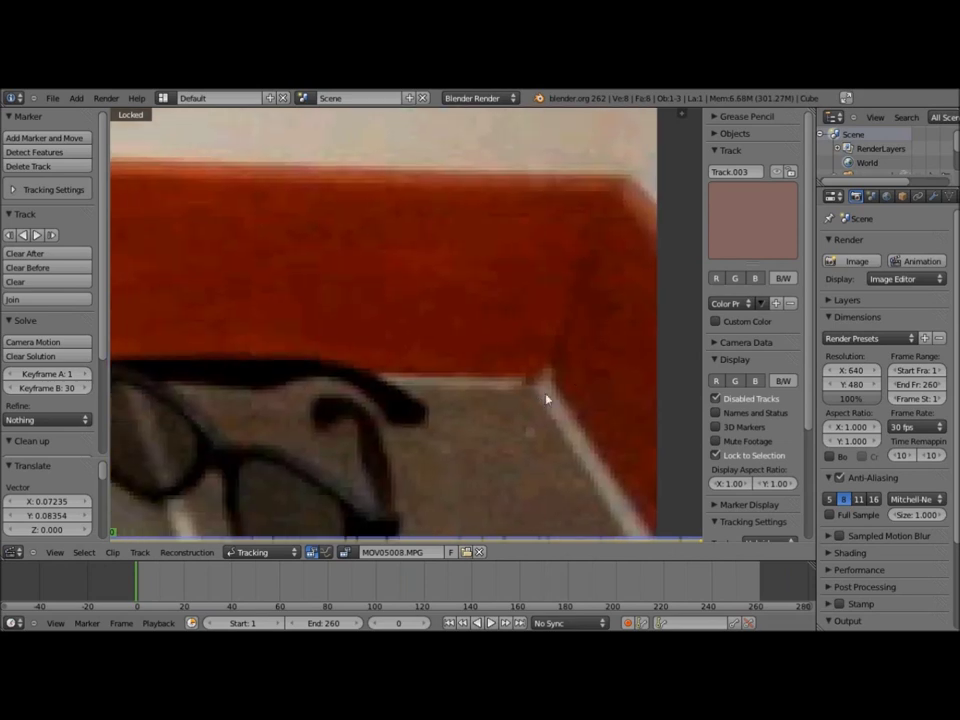
Add a marker on the baseboard corner, enlarge its pattern area, track it forward, and return to frame 0.
{"action": "left_click", "coordinate": [543, 393], "text": "ctrl"}
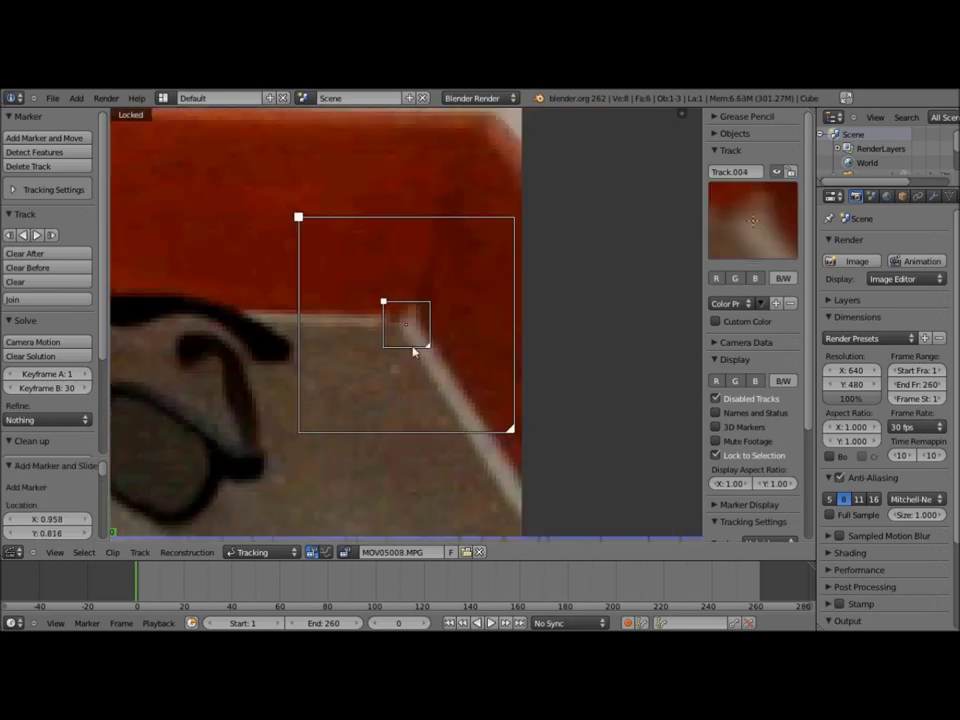
{"action": "left_click_drag", "start_coordinate": [430, 348], "coordinate": [464, 381]}
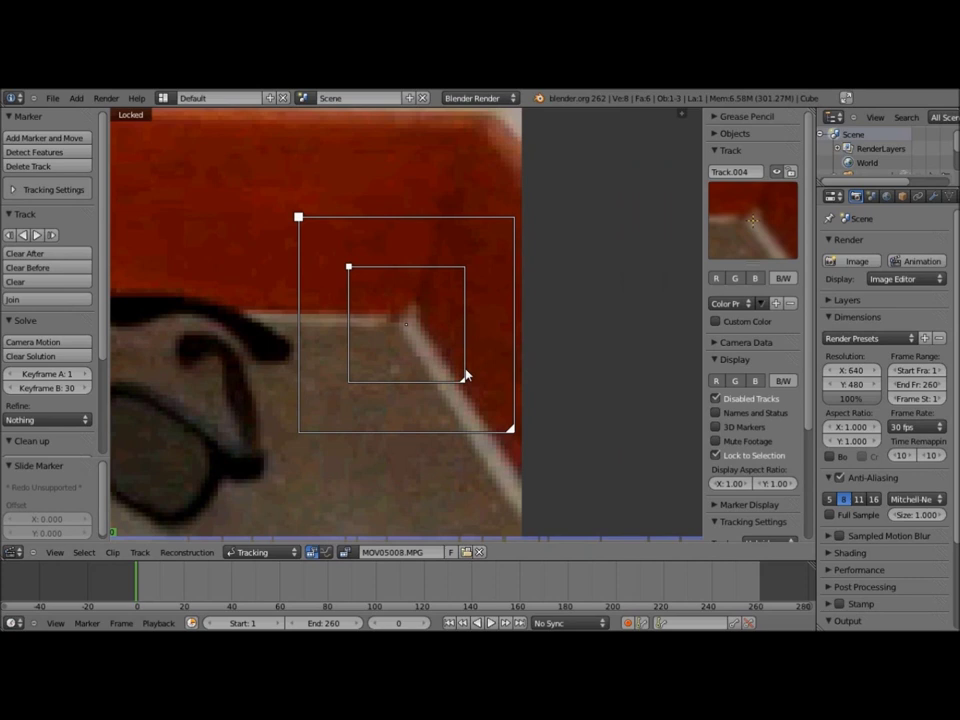
{"action": "left_click", "coordinate": [38, 235]}
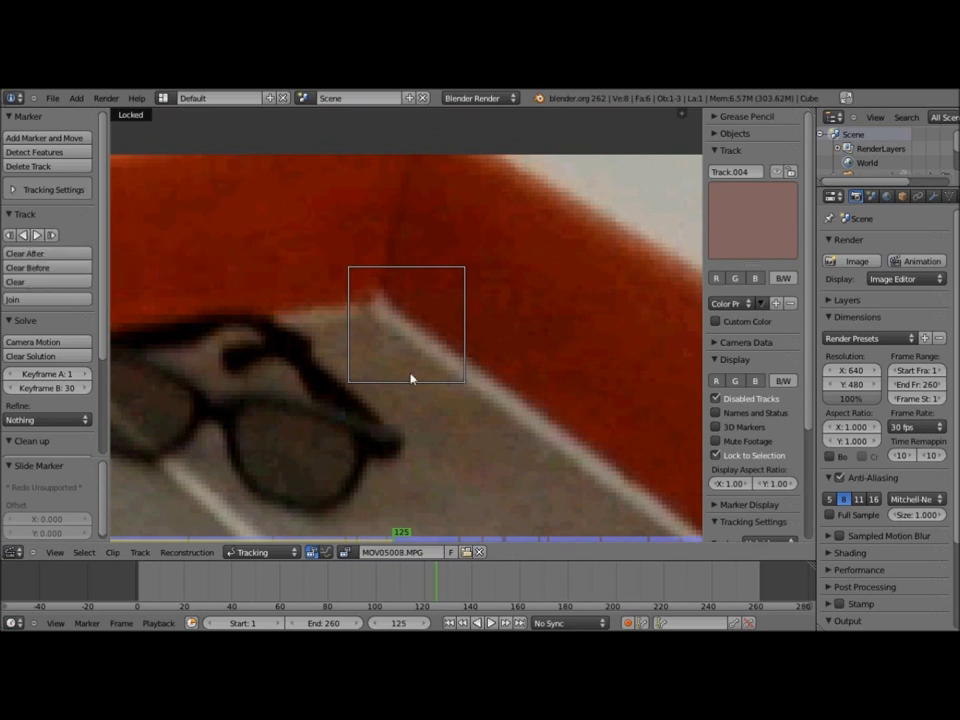
{"action": "left_click_drag", "start_coordinate": [293, 573], "coordinate": [109, 570]}
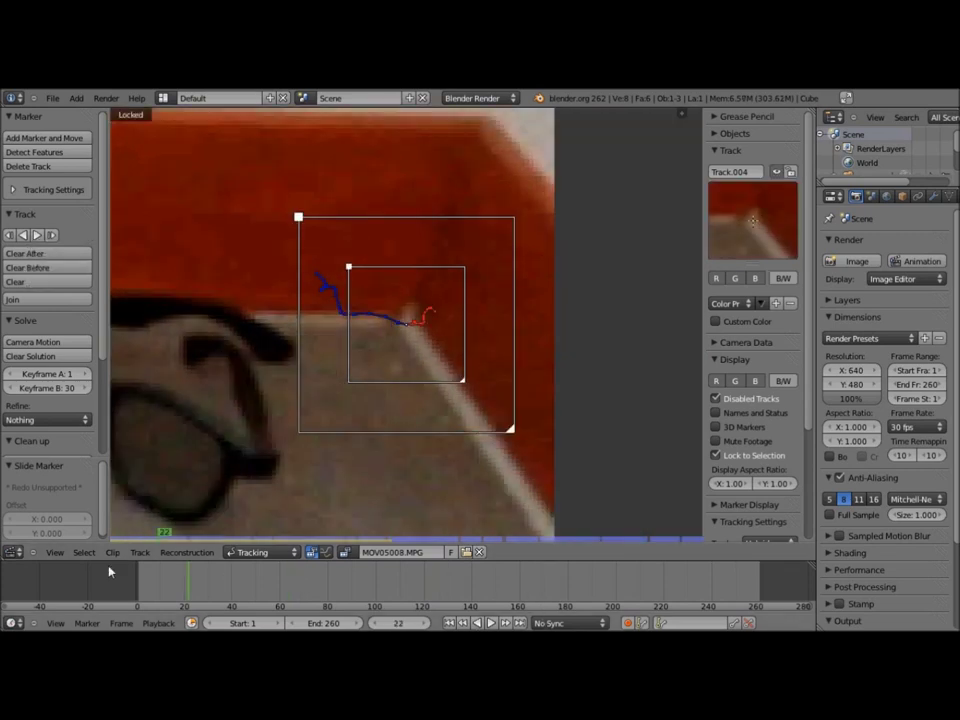
Switch the corner marker's tracker to SAD and track it forward again.
{"action": "scroll", "coordinate": [760, 418], "scroll_direction": "down", "scroll_amount": 5}
{"action": "left_click", "coordinate": [762, 401]}
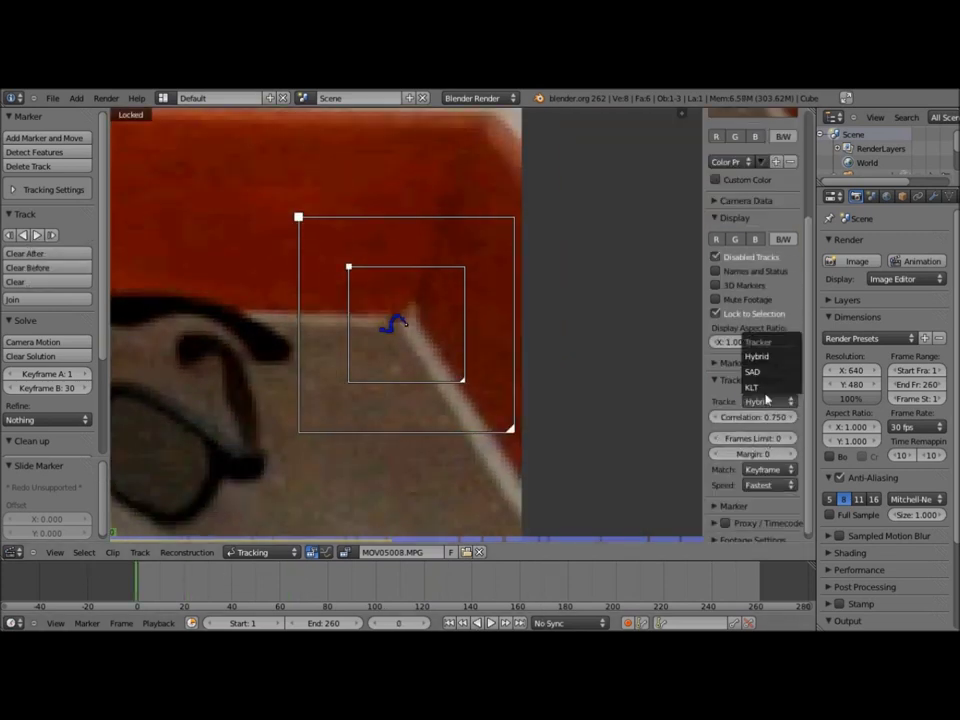
{"action": "left_click", "coordinate": [768, 386]}
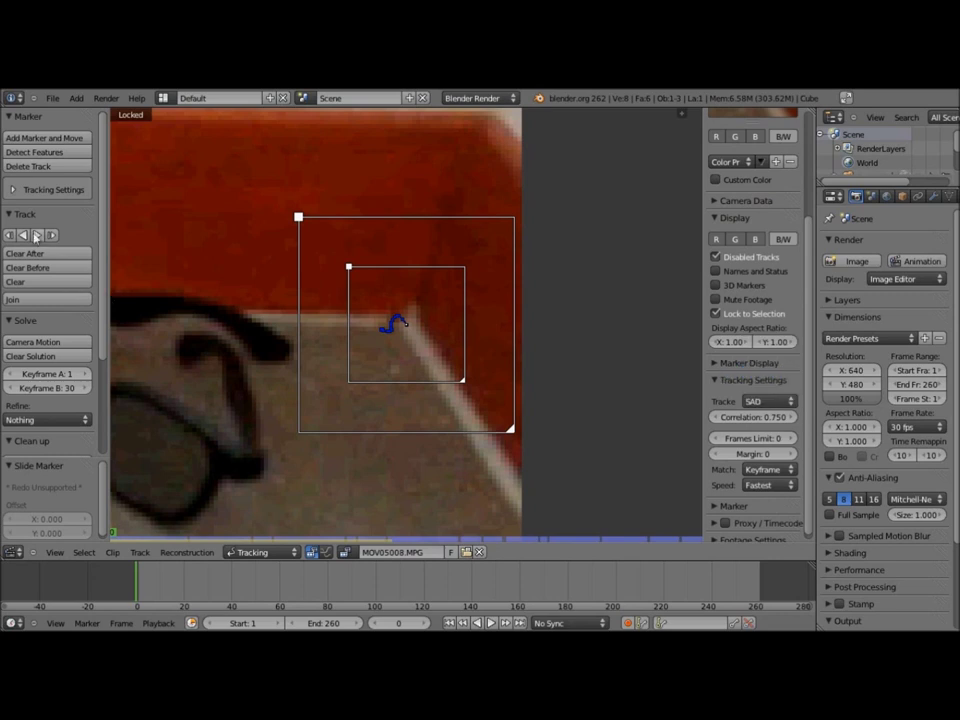
{"action": "left_click", "coordinate": [36, 235]}
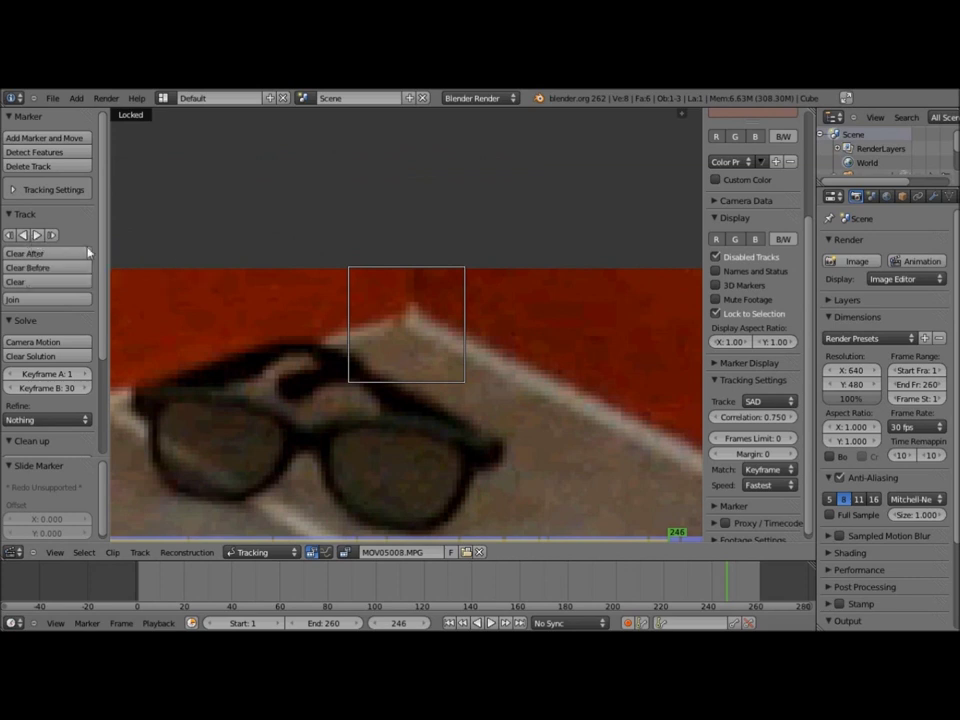
Realign the corner marker at frame 245 twice, tracking forward between corrections.
{"action": "left_click", "coordinate": [378, 623]}
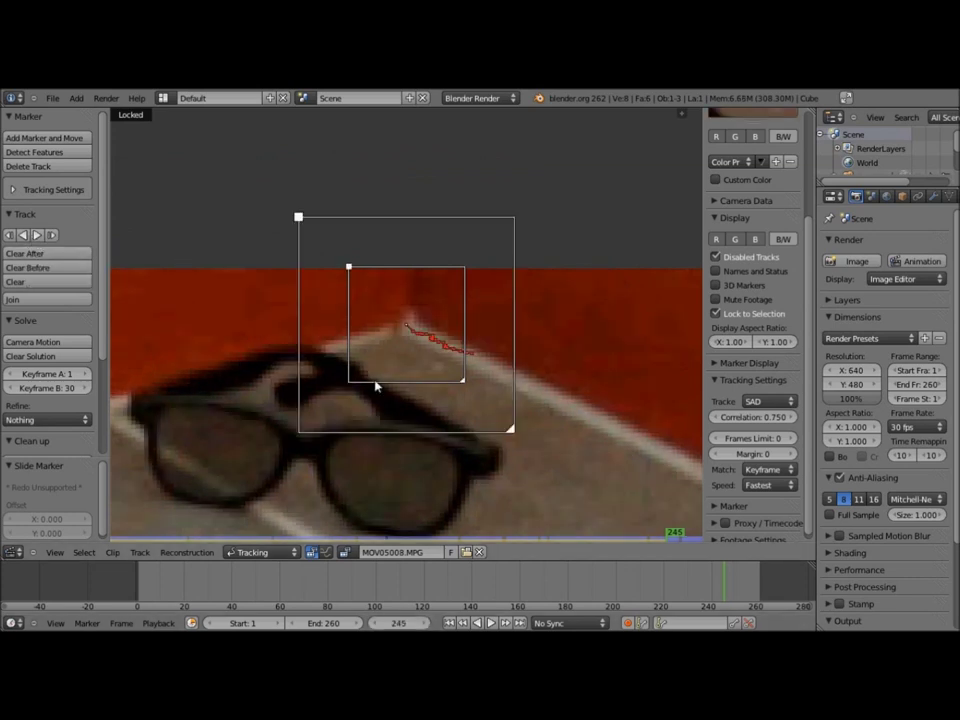
{"action": "key", "text": "g"}
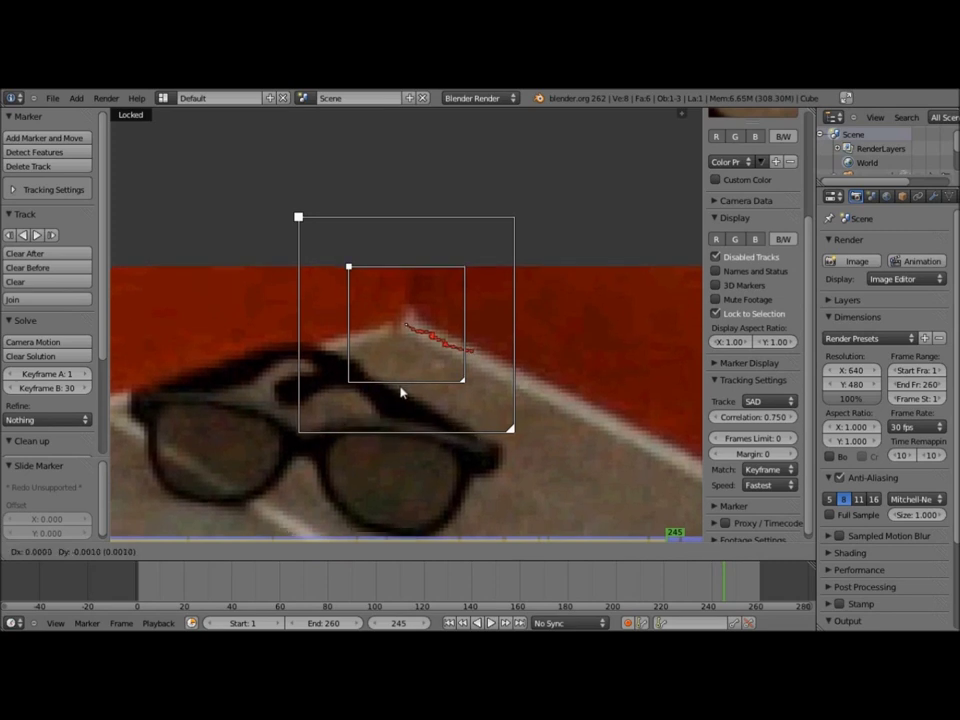
{"action": "left_click", "coordinate": [402, 393]}
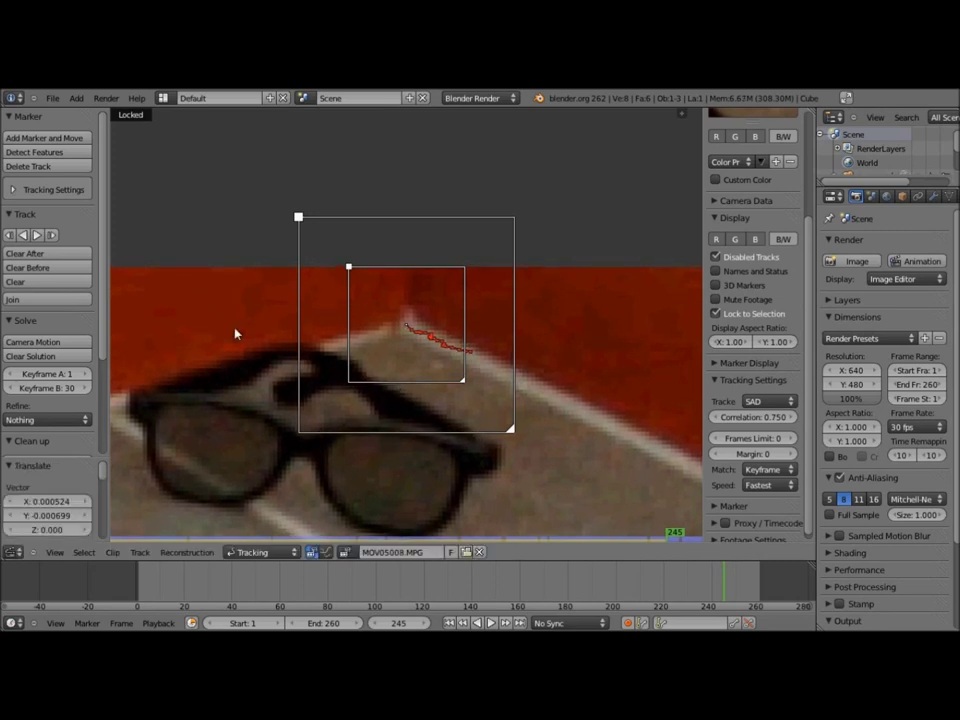
{"action": "left_click", "coordinate": [36, 235]}
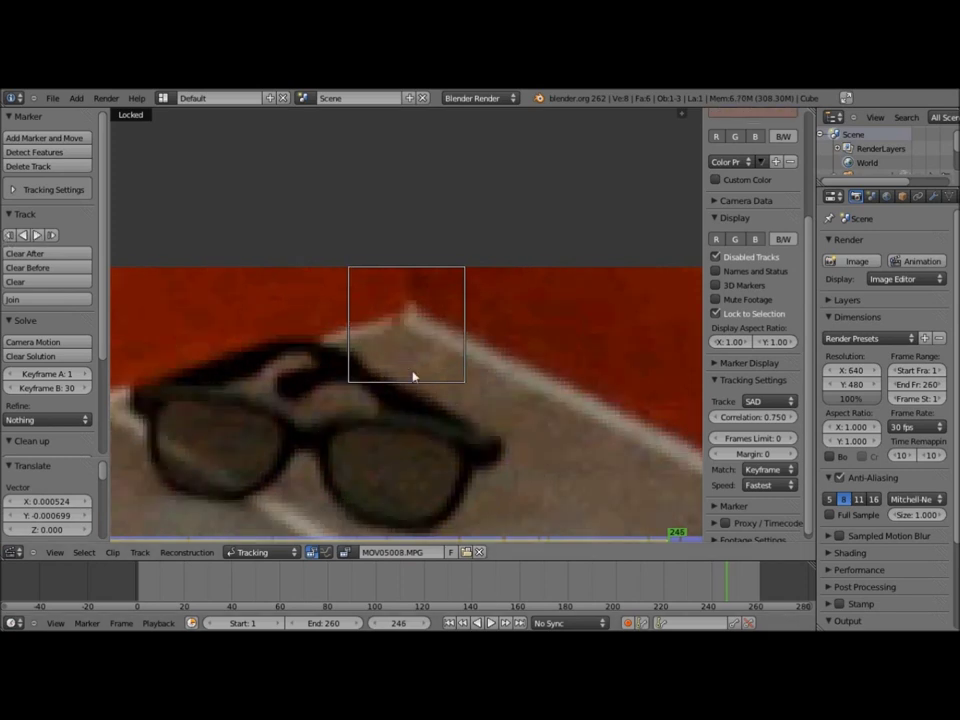
{"action": "scroll", "coordinate": [394, 266], "scroll_direction": "up", "scroll_amount": 3}
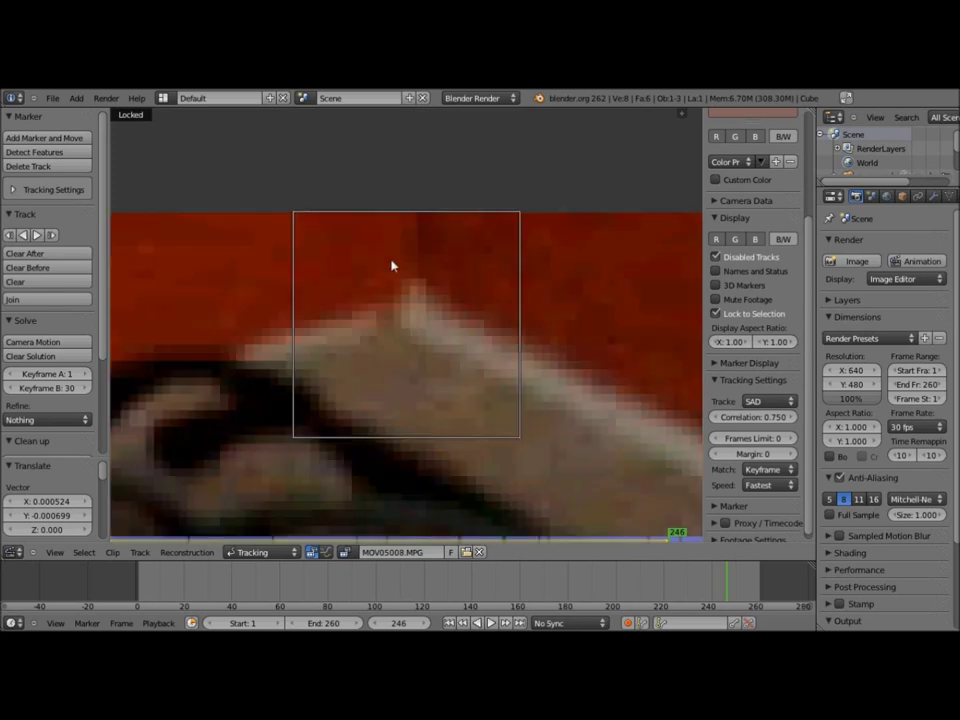
{"action": "scroll", "coordinate": [433, 150], "scroll_direction": "up", "scroll_amount": 2}
{"action": "scroll", "coordinate": [448, 298], "scroll_direction": "down", "scroll_amount": 1}
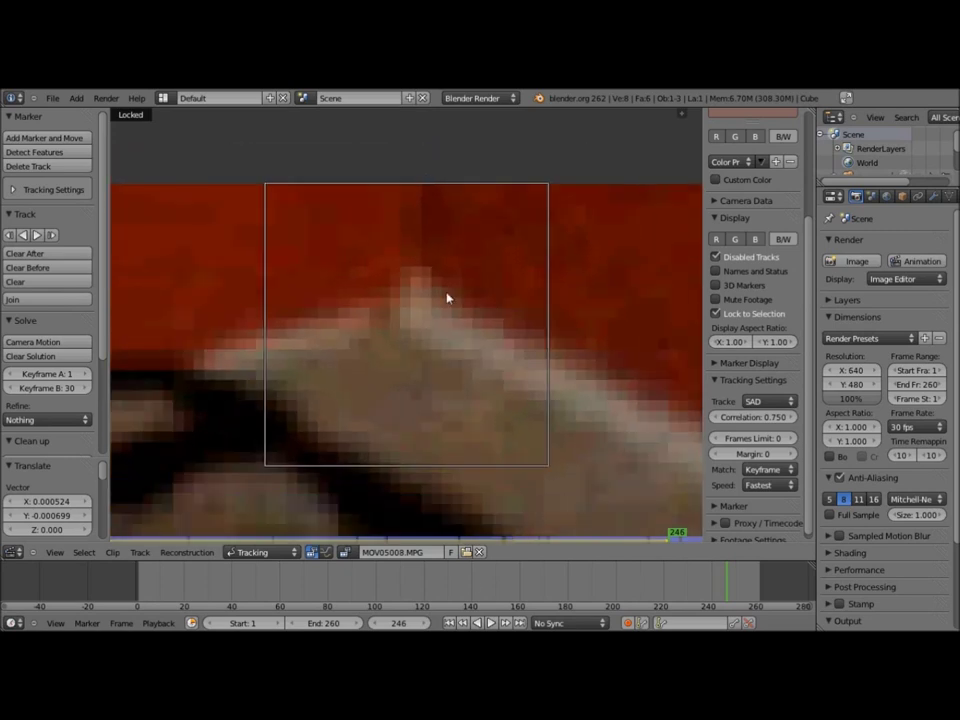
{"action": "left_click", "coordinate": [378, 623]}
{"action": "scroll", "coordinate": [404, 357], "scroll_direction": "down", "scroll_amount": 2}
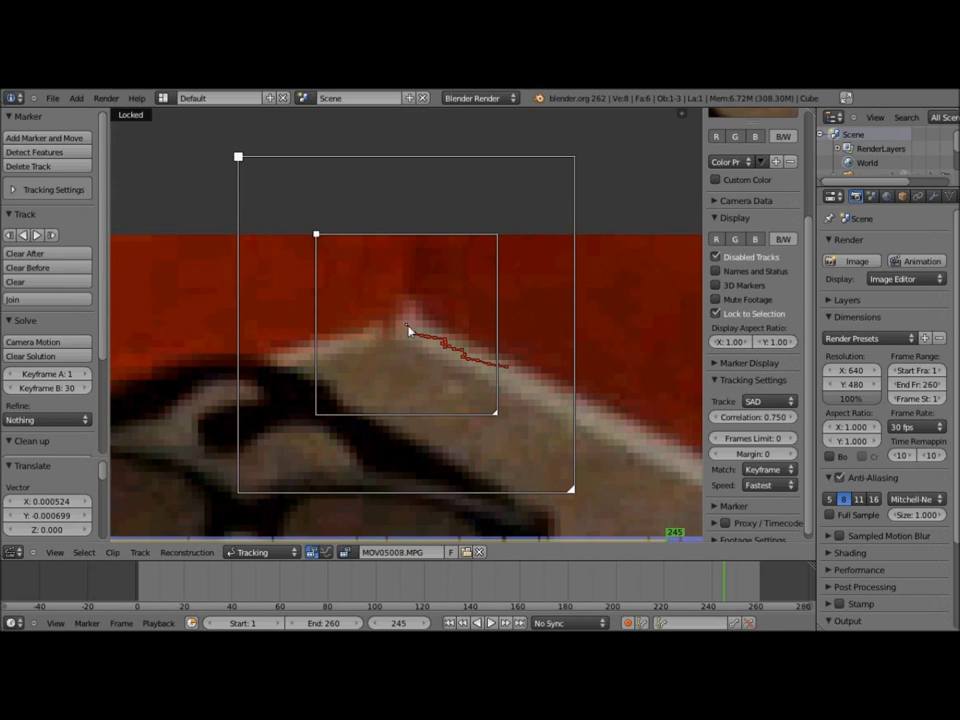
{"action": "key", "text": "g"}
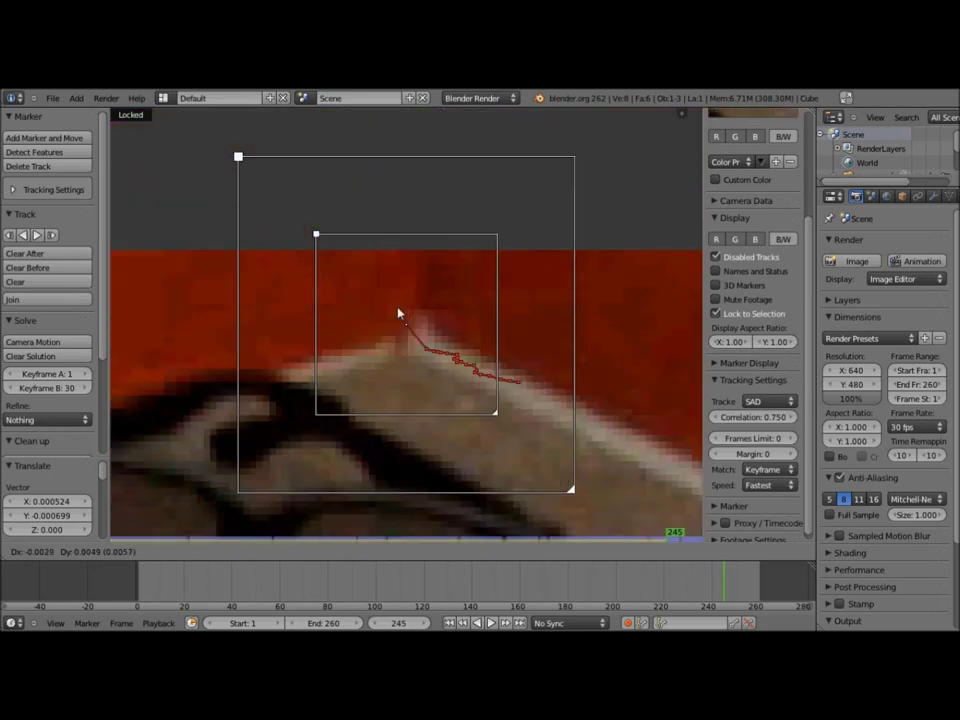
{"action": "left_click", "coordinate": [397, 313]}
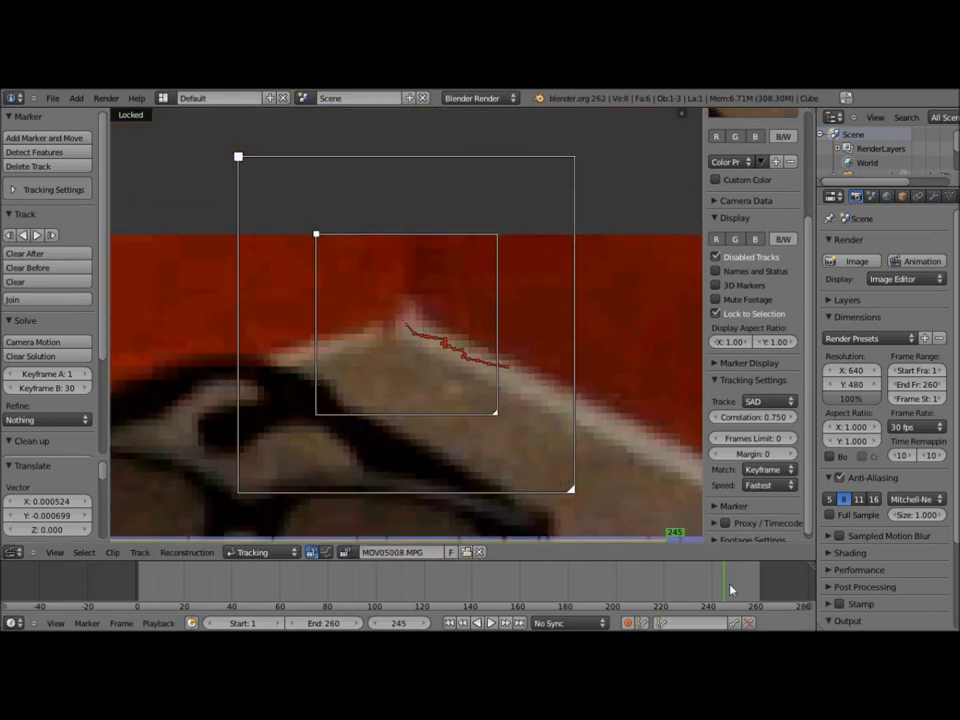
Back at frame 0, delete the marker beside the sunglasses.
{"action": "left_click_drag", "start_coordinate": [730, 590], "coordinate": [88, 591]}
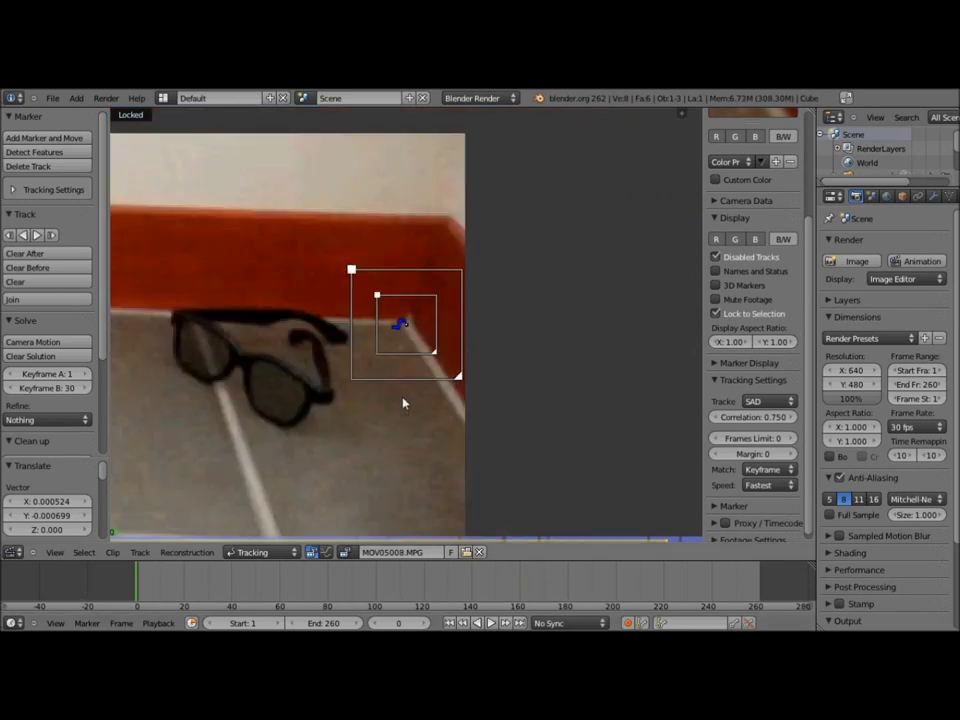
{"action": "scroll", "coordinate": [403, 403], "scroll_direction": "down", "scroll_amount": 3}
{"action": "scroll", "coordinate": [332, 396], "scroll_direction": "down", "scroll_amount": 2}
{"action": "scroll", "coordinate": [534, 399], "scroll_direction": "down", "scroll_amount": 1}
{"action": "scroll", "coordinate": [490, 413], "scroll_direction": "down", "scroll_amount": 1}
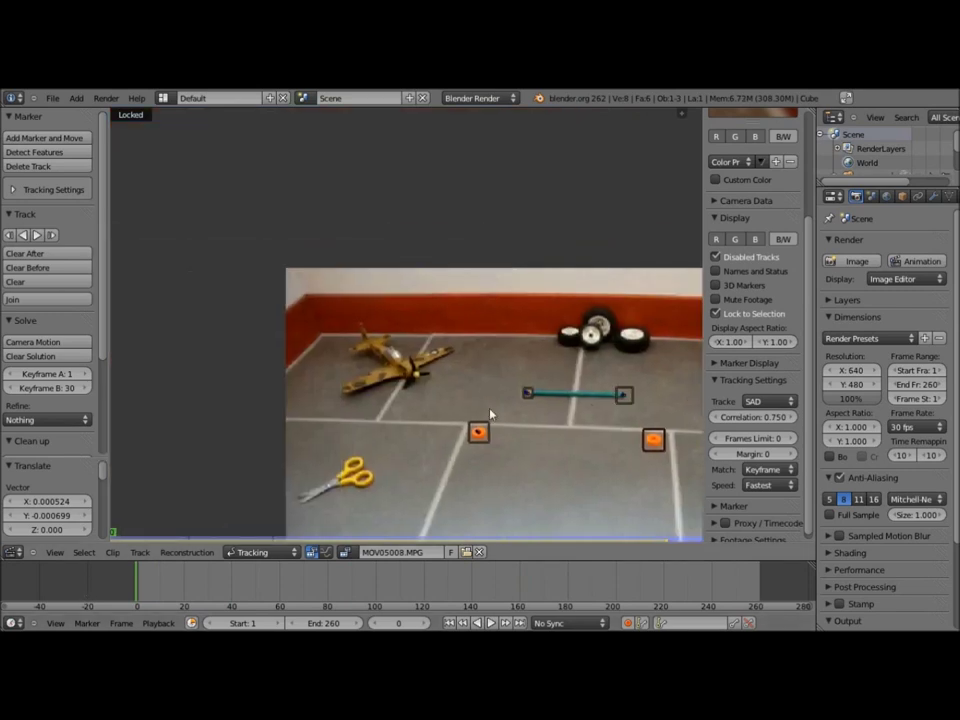
{"action": "middle_click_drag", "start_coordinate": [562, 356], "coordinate": [391, 375]}
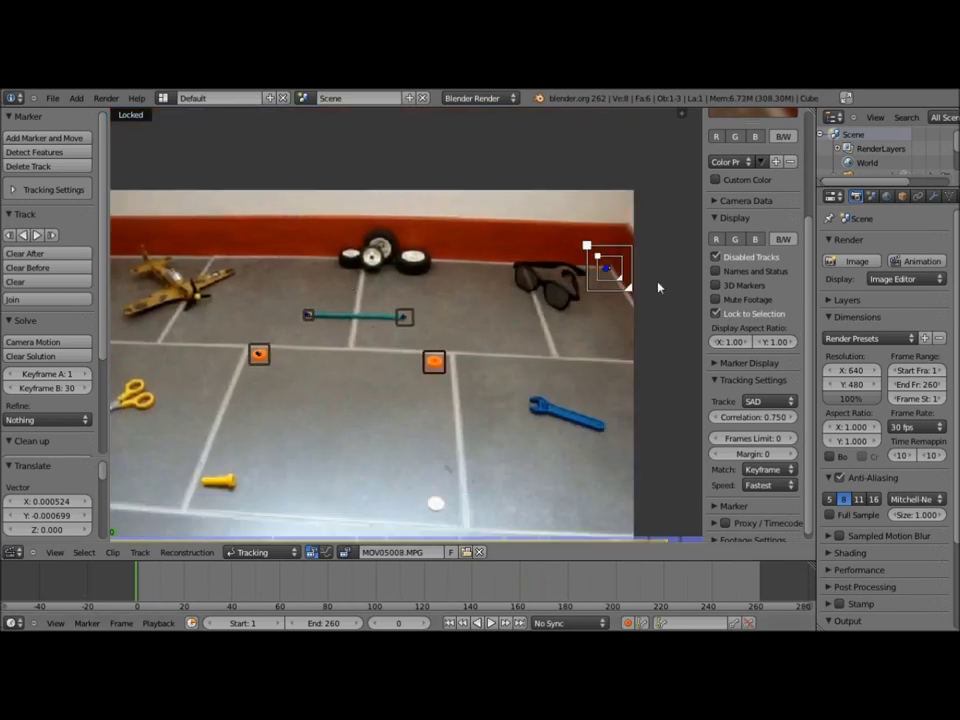
{"action": "key", "text": "Delete"}
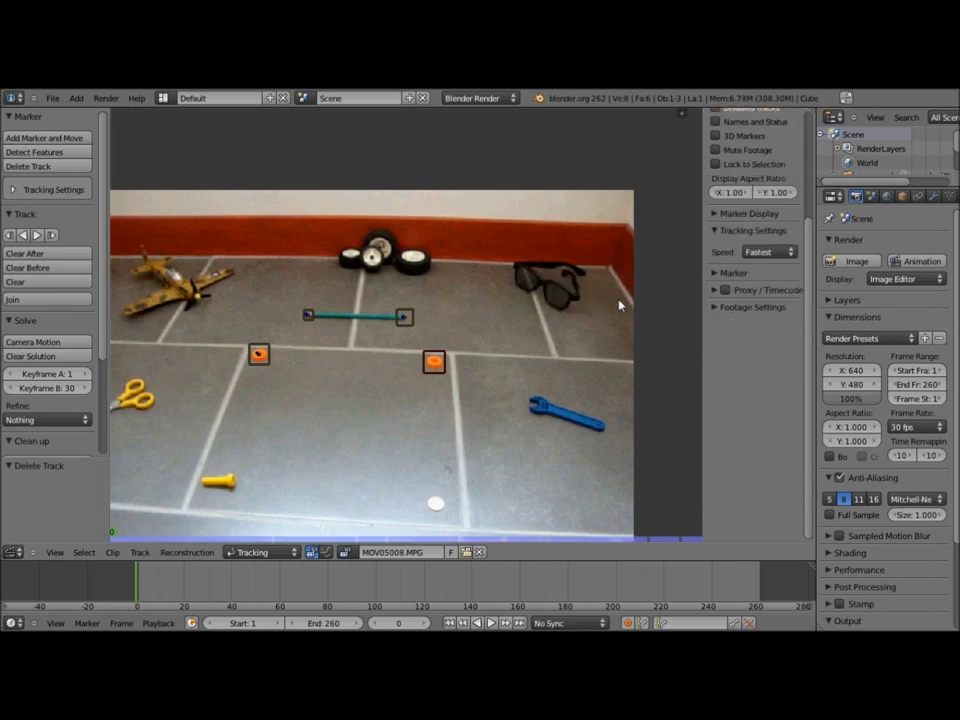
Add a new marker on the wrench end, enlarge its pattern area and move it onto the tip.
{"action": "scroll", "coordinate": [467, 413], "scroll_direction": "up", "scroll_amount": 1}
{"action": "scroll", "coordinate": [317, 281], "scroll_direction": "up", "scroll_amount": 2}
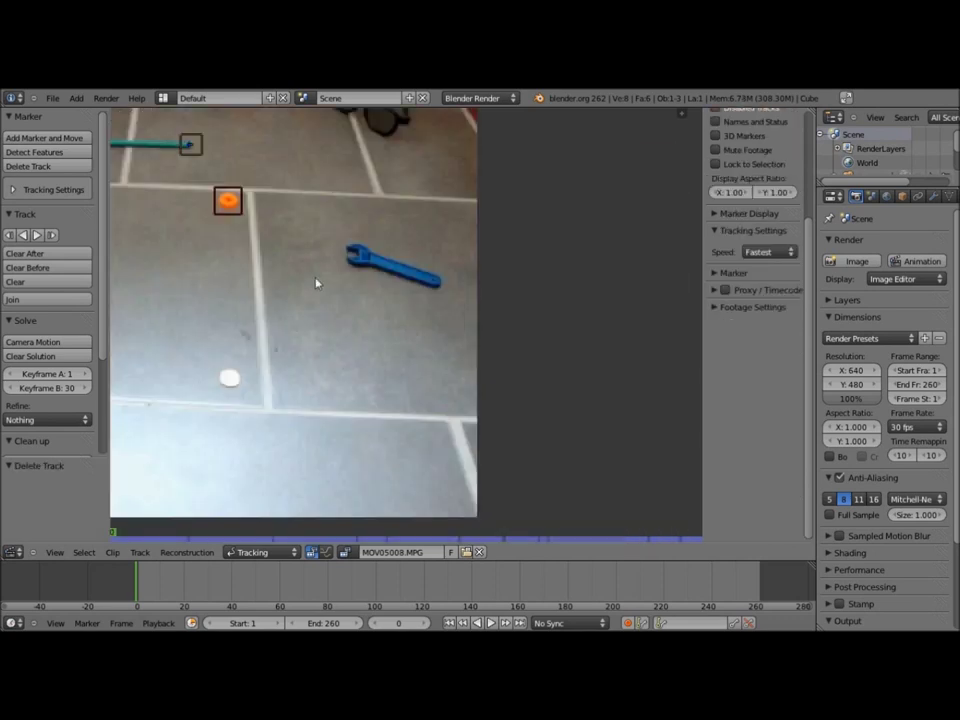
{"action": "scroll", "coordinate": [317, 281], "scroll_direction": "up", "scroll_amount": 3}
{"action": "scroll", "coordinate": [375, 405], "scroll_direction": "up", "scroll_amount": 1}
{"action": "scroll", "coordinate": [376, 405], "scroll_direction": "up", "scroll_amount": 2}
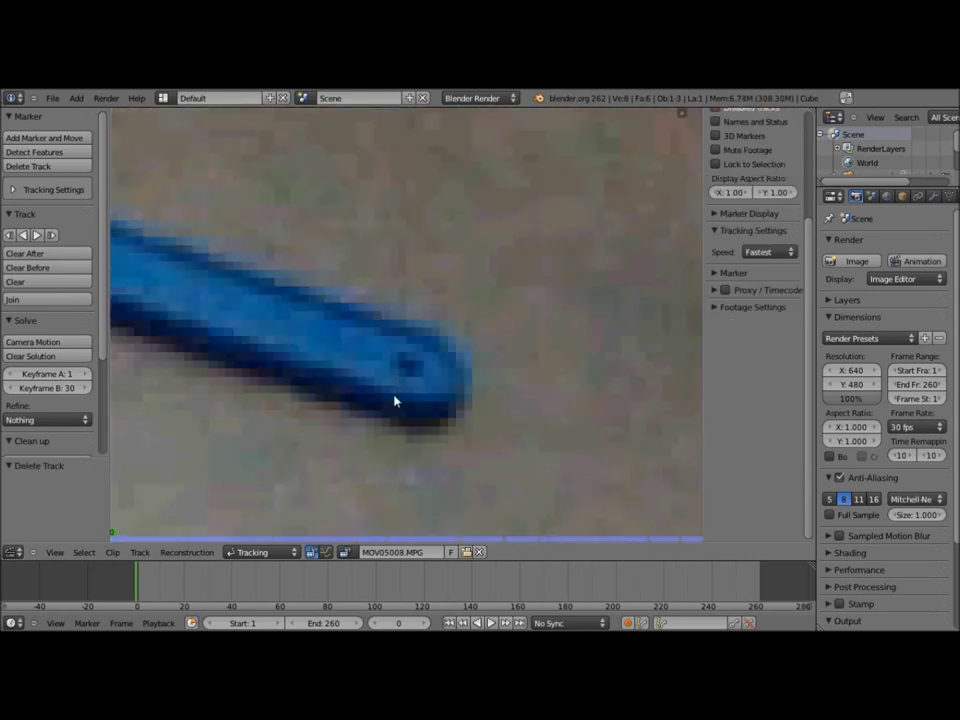
{"action": "left_click", "coordinate": [458, 408], "text": "ctrl"}
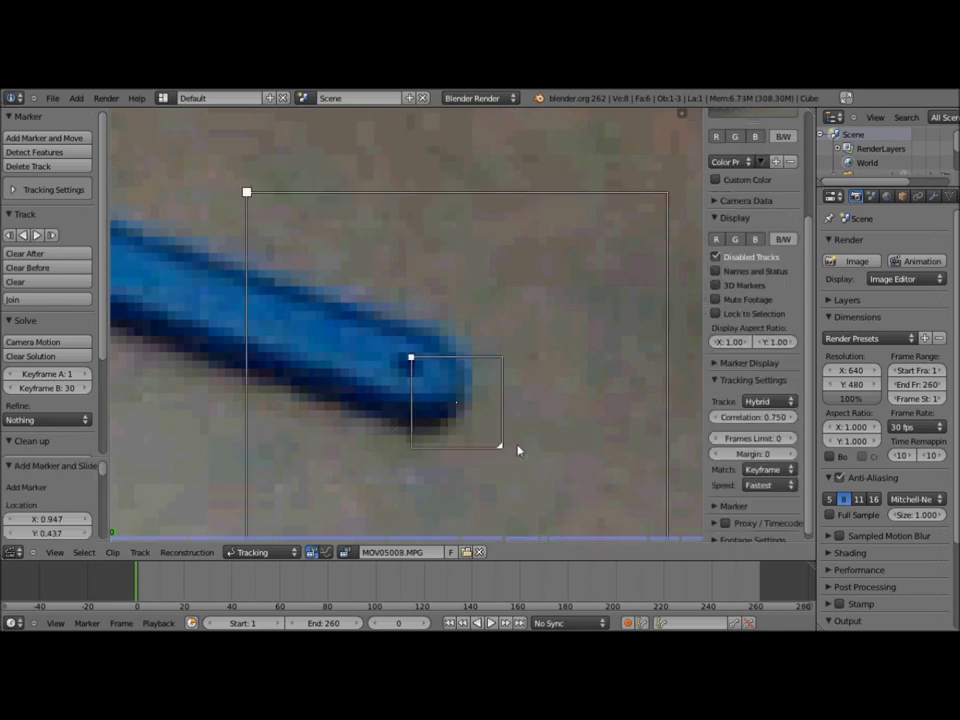
{"action": "left_click_drag", "start_coordinate": [502, 449], "coordinate": [555, 500]}
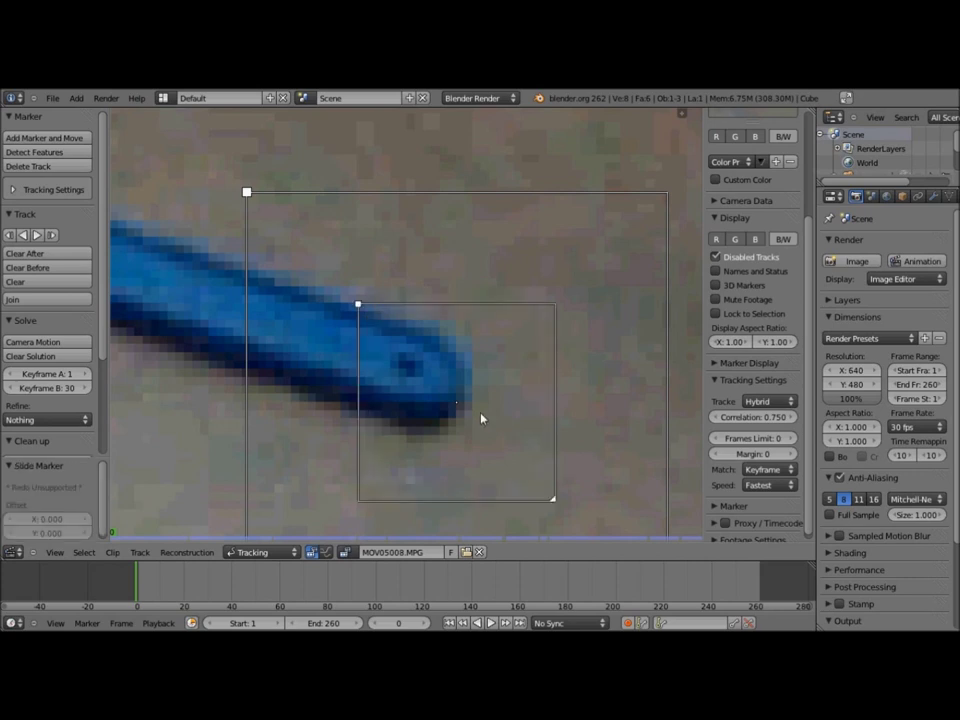
{"action": "key", "text": "g"}
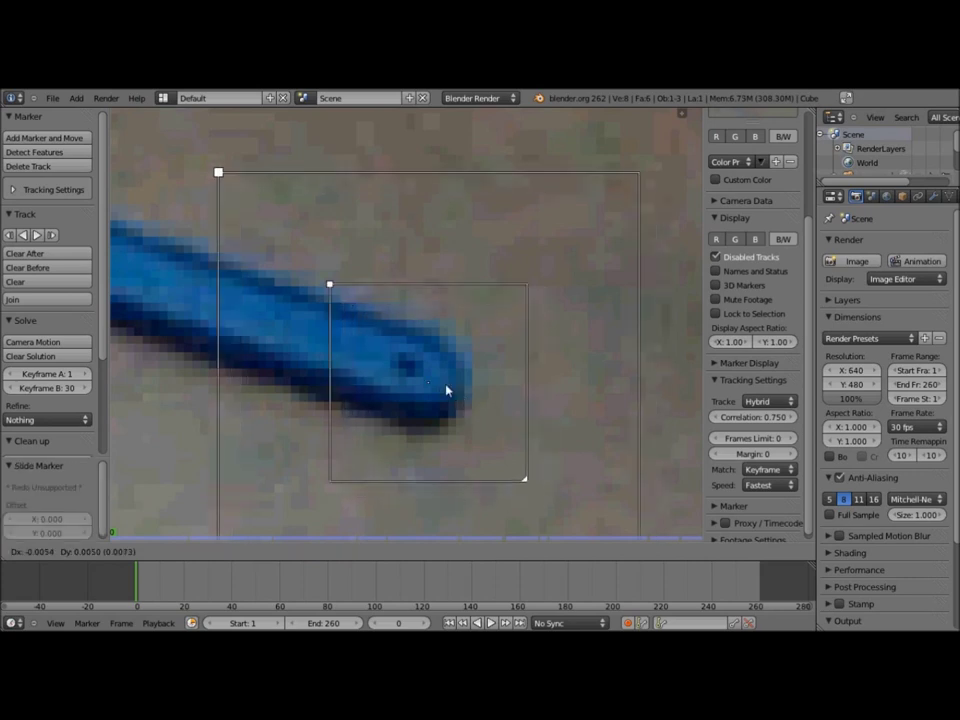
{"action": "left_click", "coordinate": [482, 424]}
Track the wrench marker forward with Lock to Selection, then replay from frame 0 to find the drift.
{"action": "scroll", "coordinate": [418, 403], "scroll_direction": "down", "scroll_amount": 2}
{"action": "scroll", "coordinate": [188, 351], "scroll_direction": "down", "scroll_amount": 1}
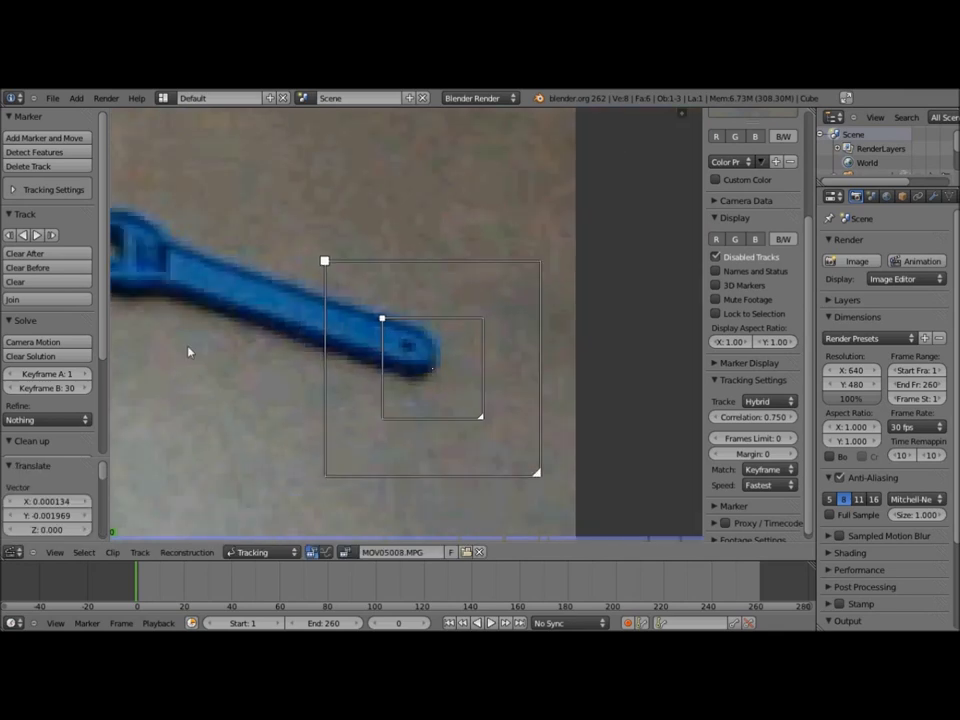
{"action": "left_click", "coordinate": [40, 235]}
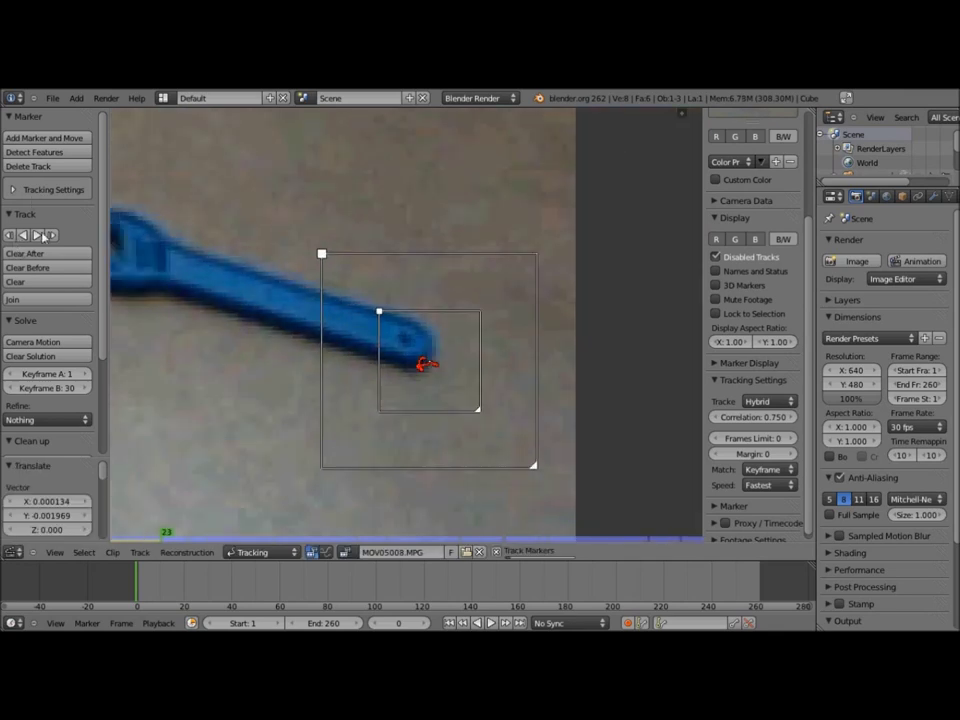
{"action": "scroll", "coordinate": [377, 339], "scroll_direction": "down", "scroll_amount": 3}
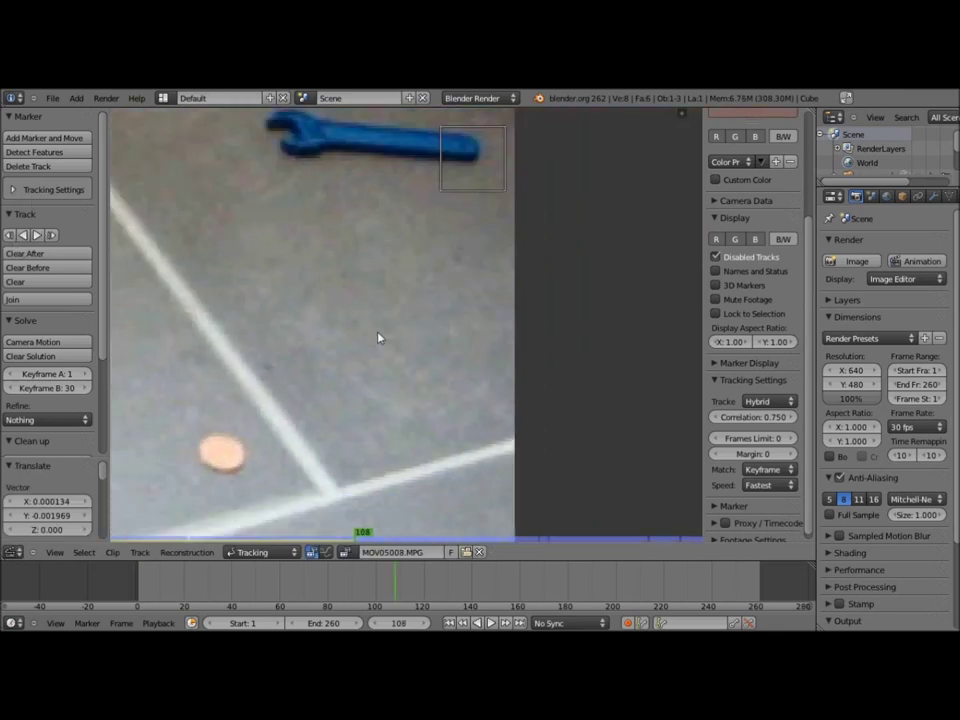
{"action": "middle_click_drag", "start_coordinate": [377, 339], "coordinate": [369, 409]}
{"action": "left_click", "coordinate": [724, 314]}
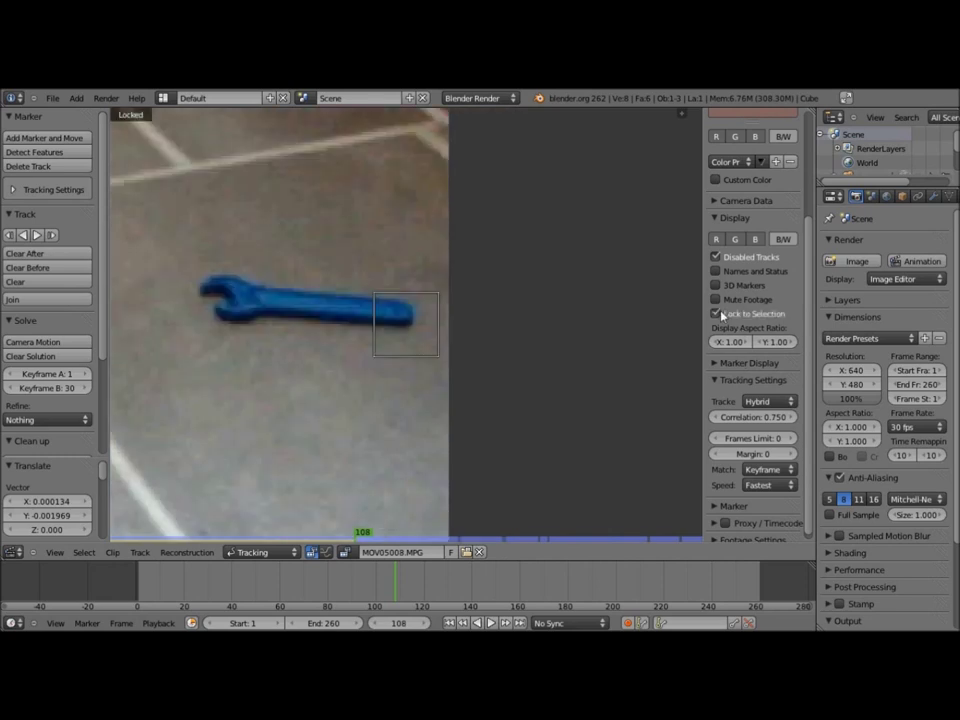
{"action": "left_click_drag", "start_coordinate": [397, 590], "coordinate": [84, 562]}
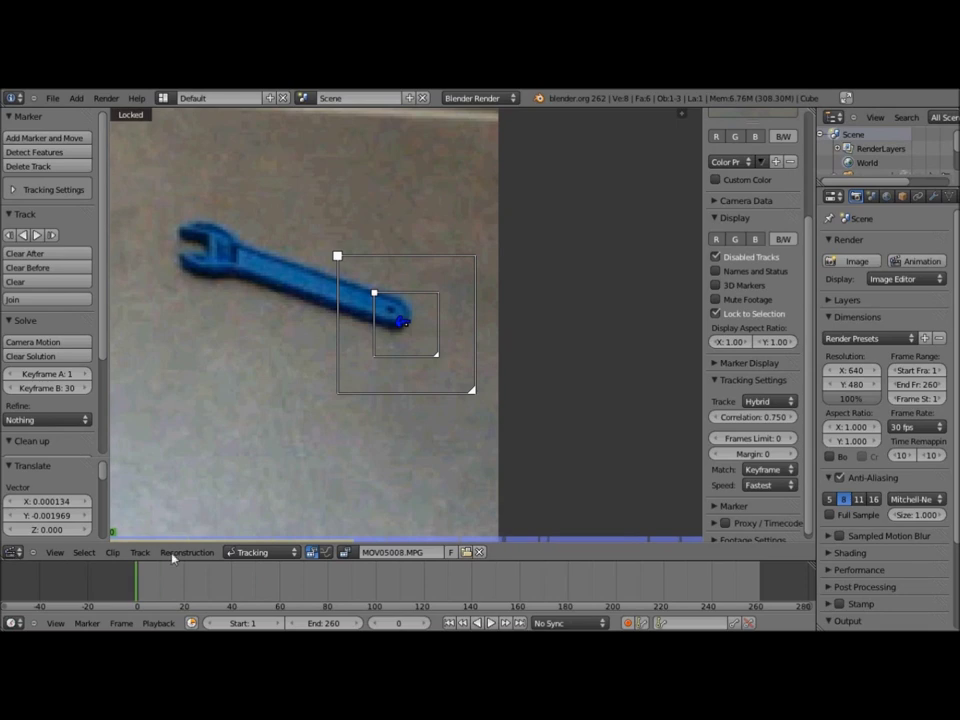
{"action": "key", "text": "alt+a"}
{"action": "scroll", "coordinate": [400, 320], "scroll_direction": "up", "scroll_amount": 2}
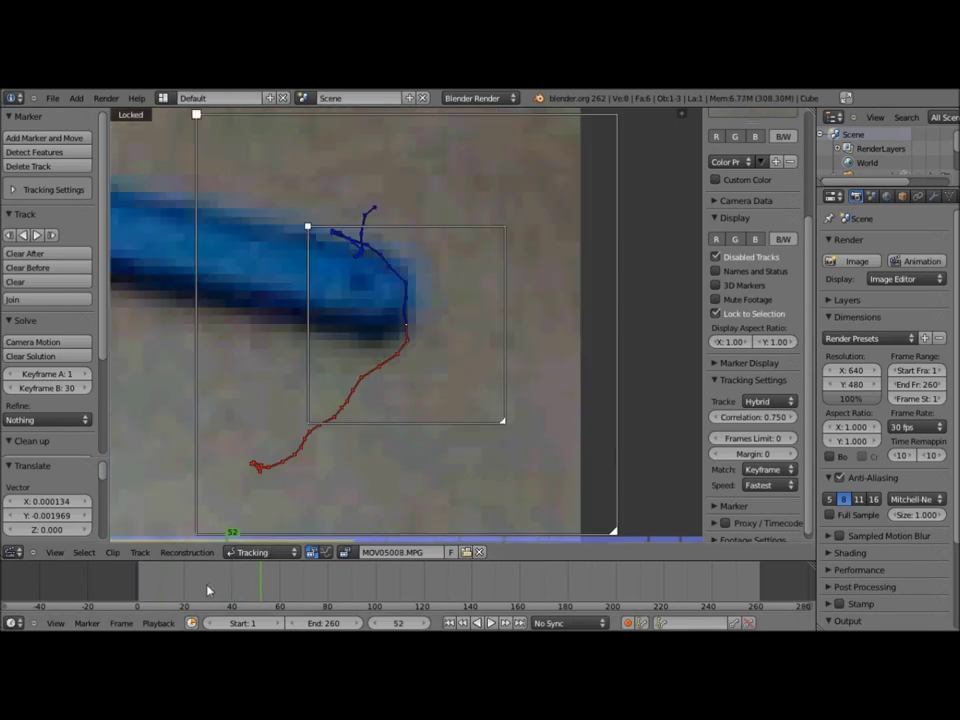
{"action": "mouse_move", "coordinate": [395, 587]}
{"action": "left_mouse_down"}
{"action": "mouse_move", "coordinate": [406, 594]}
{"action": "mouse_move", "coordinate": [208, 594]}
{"action": "left_mouse_up"}
Retrack the wrench marker from frame 0 with the SAD tracker, then with KLT.
{"action": "left_click", "coordinate": [771, 402]}
{"action": "left_click", "coordinate": [772, 380]}
{"action": "left_click_drag", "start_coordinate": [210, 590], "coordinate": [90, 583]}
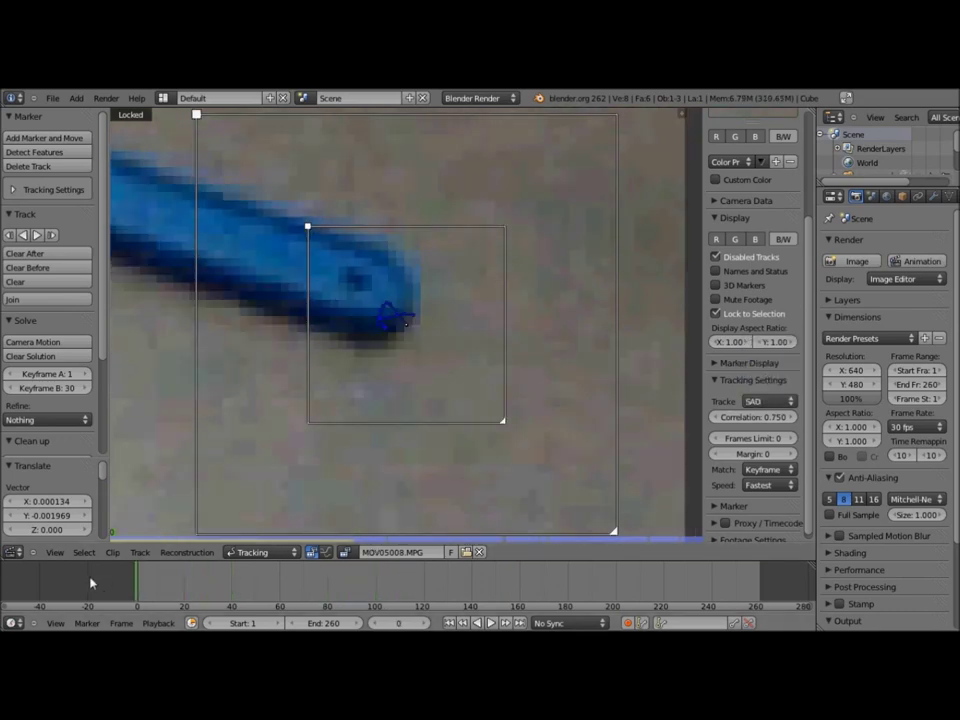
{"action": "left_click", "coordinate": [38, 236]}
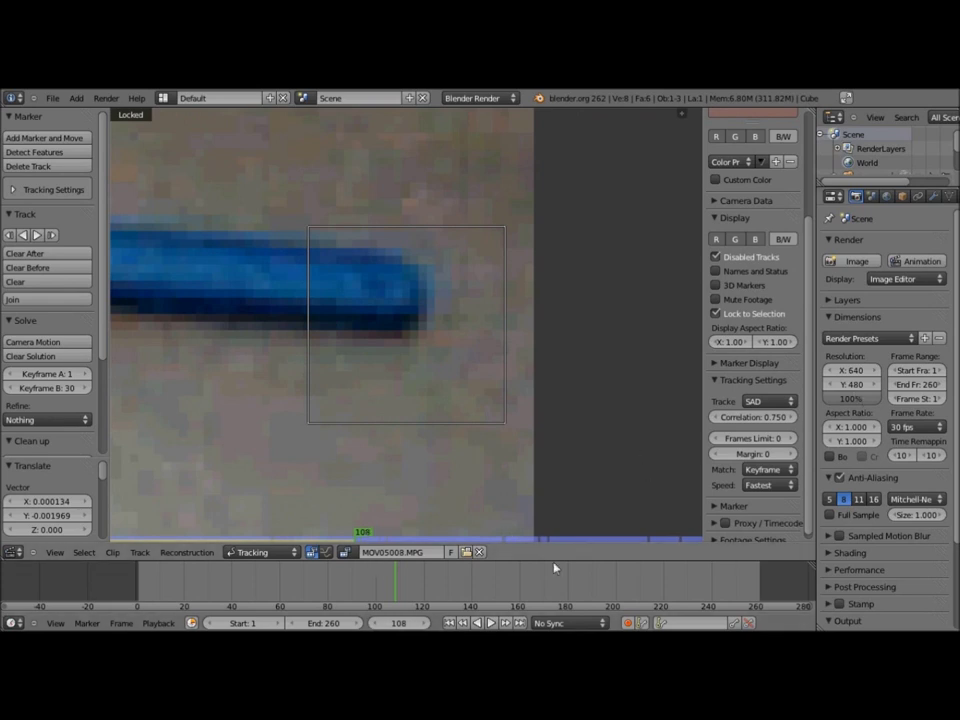
{"action": "left_click_drag", "start_coordinate": [424, 596], "coordinate": [71, 568]}
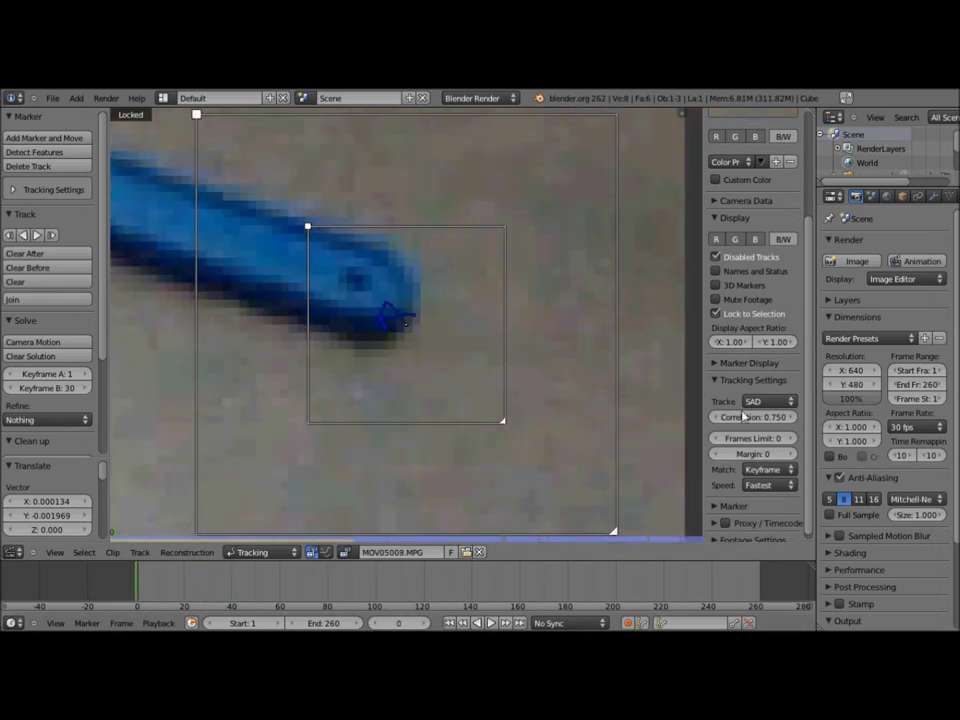
{"action": "left_click", "coordinate": [765, 401]}
{"action": "left_click", "coordinate": [760, 387]}
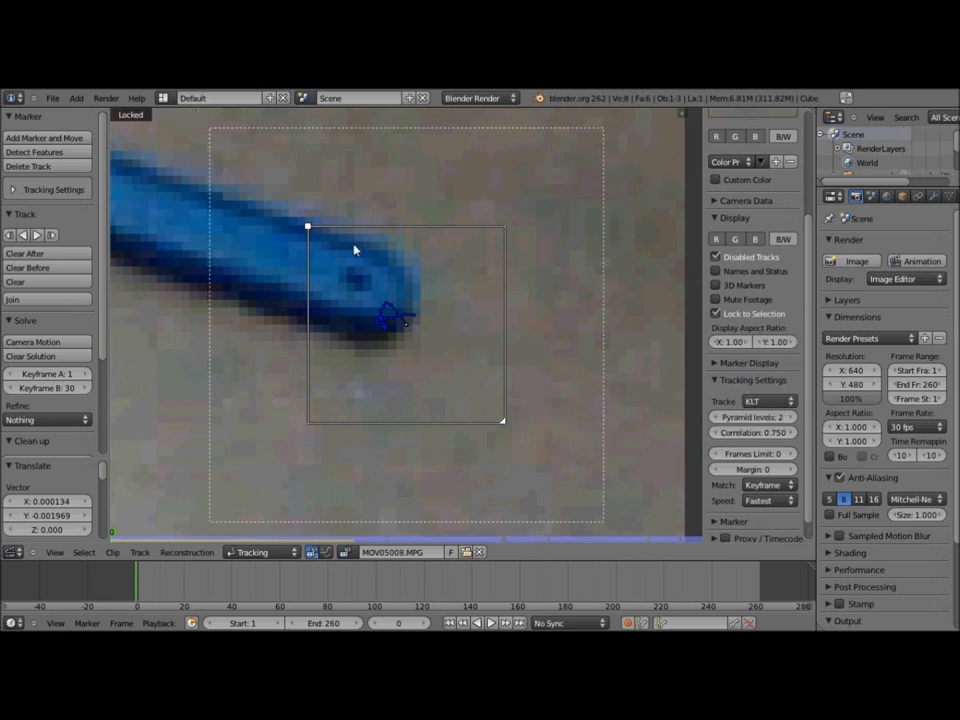
{"action": "left_click", "coordinate": [38, 235]}
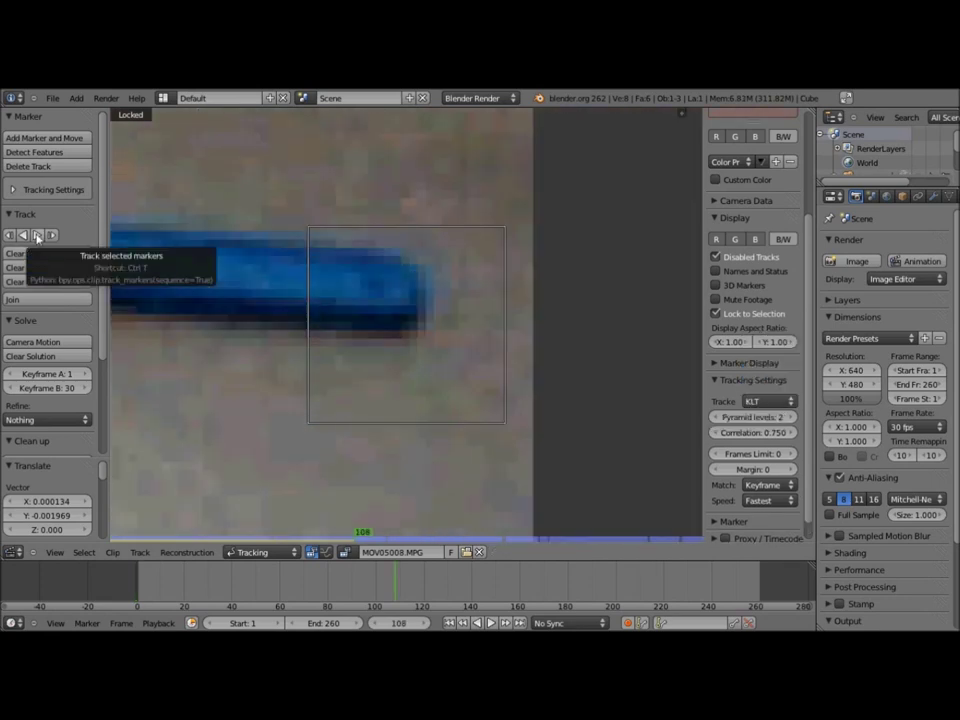
Set the tracker back to SAD and retrack the wrench marker from the clip start.
{"action": "left_click", "coordinate": [788, 401]}
{"action": "left_click", "coordinate": [778, 375]}
{"action": "left_click", "coordinate": [771, 401]}
{"action": "left_click", "coordinate": [776, 395]}
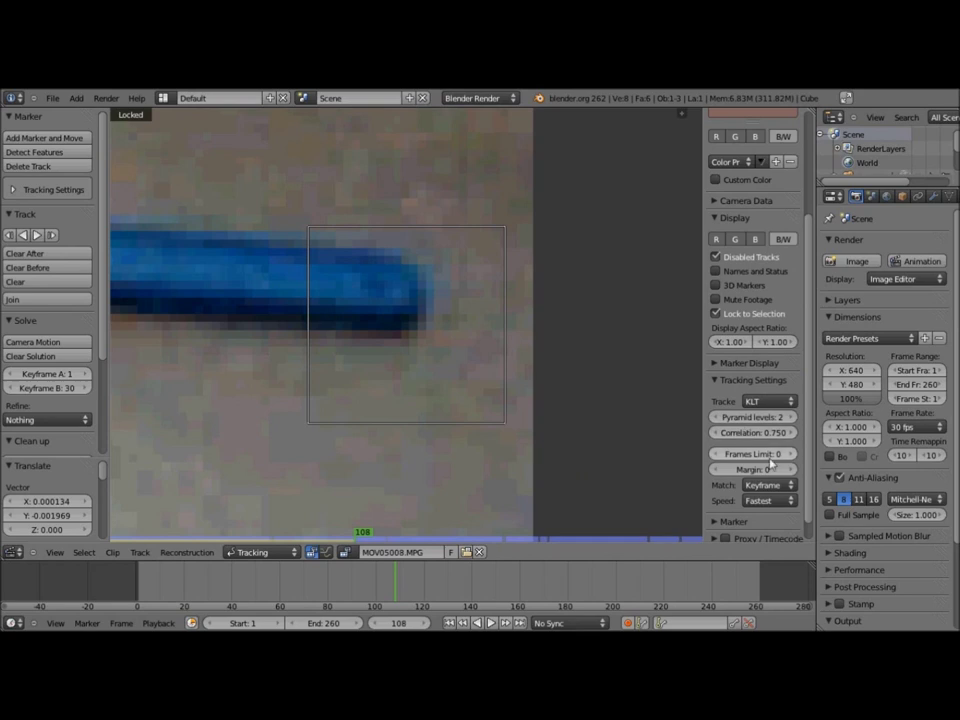
{"action": "scroll", "coordinate": [332, 289], "scroll_direction": "down", "scroll_amount": 4}
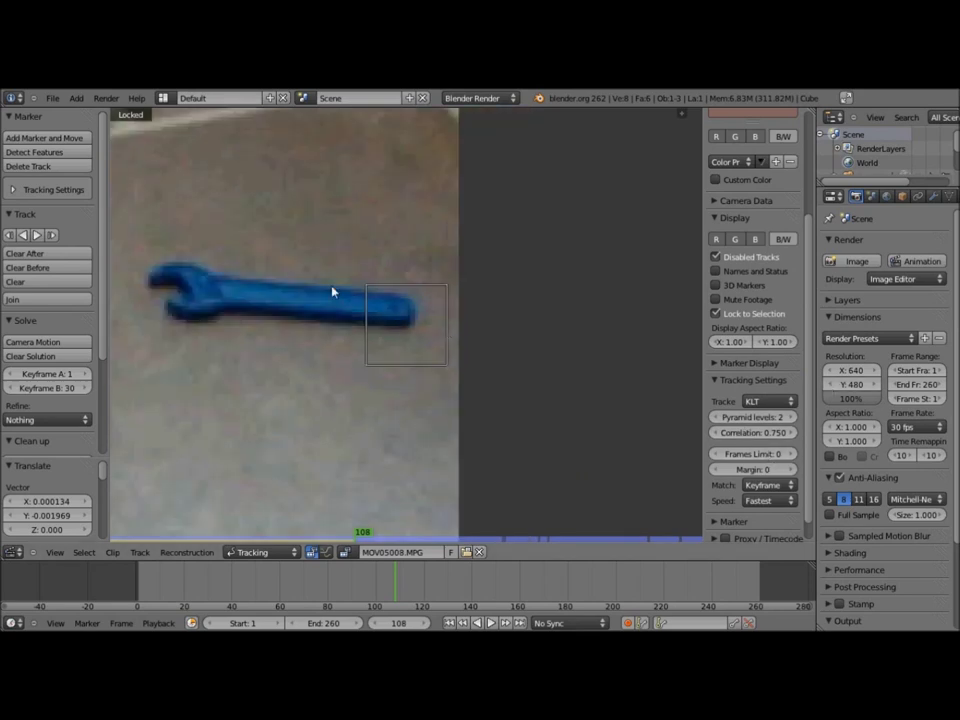
{"action": "left_click", "coordinate": [771, 401]}
{"action": "left_click", "coordinate": [776, 385]}
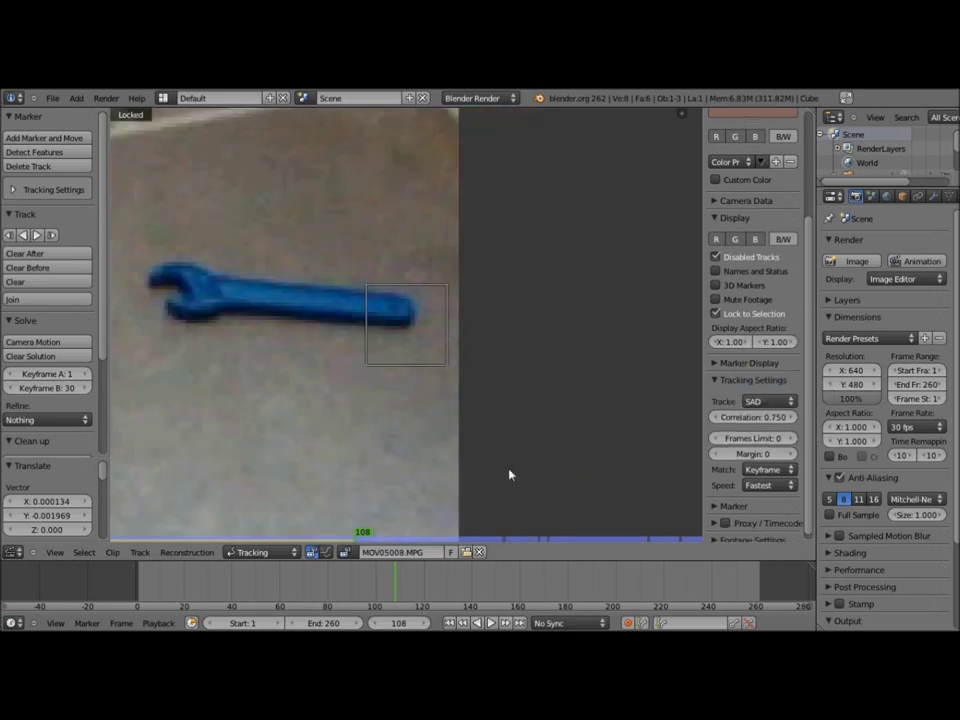
{"action": "left_click", "coordinate": [94, 589]}
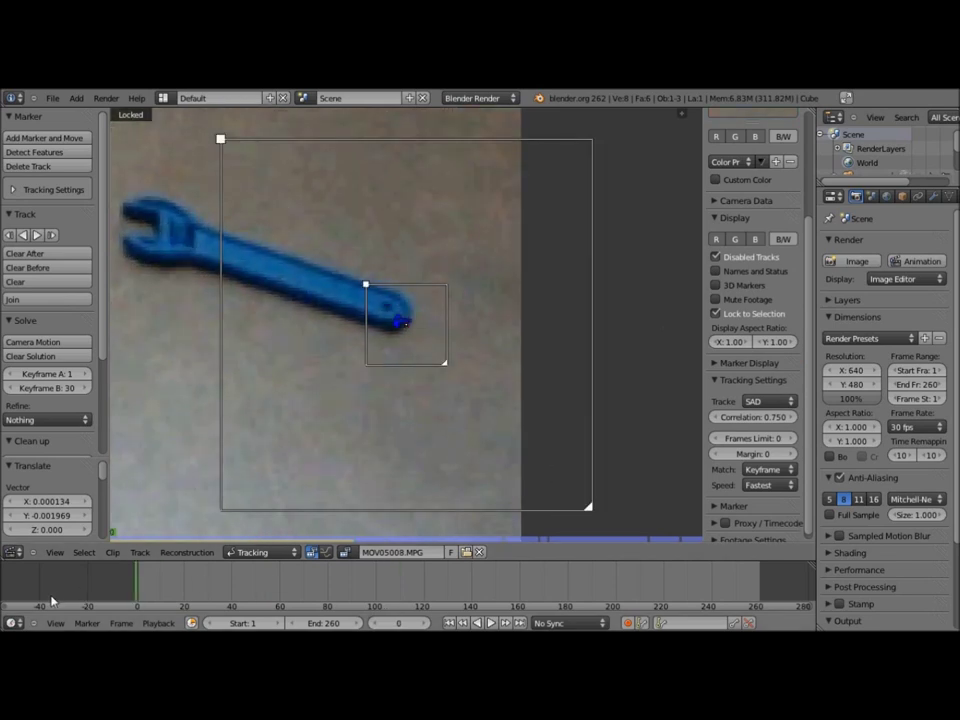
{"action": "left_click", "coordinate": [37, 235]}
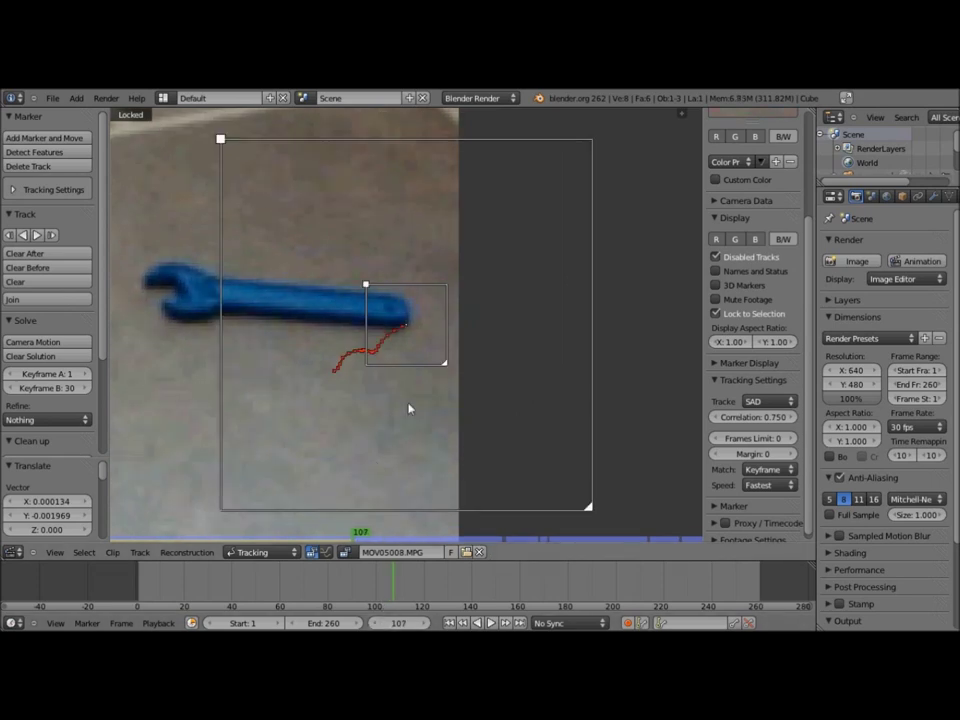
Nudge the wrench marker back onto the tip, continue tracking, and correct it again at frame 108.
{"action": "scroll", "coordinate": [410, 405], "scroll_direction": "up", "scroll_amount": 4}
{"action": "key", "text": "g"}
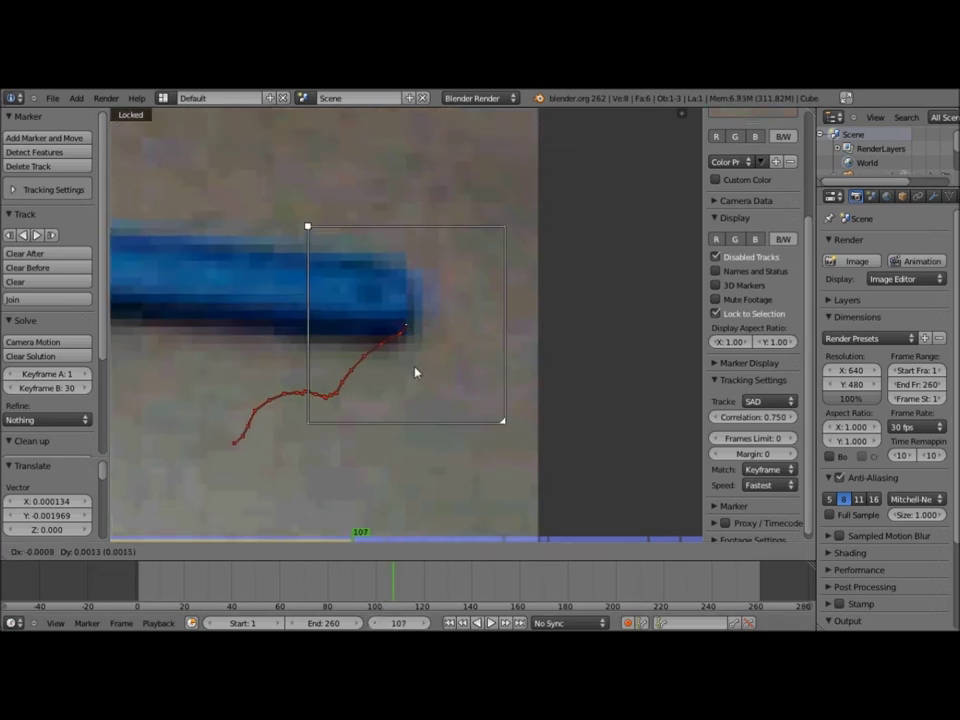
{"action": "left_click", "coordinate": [416, 373]}
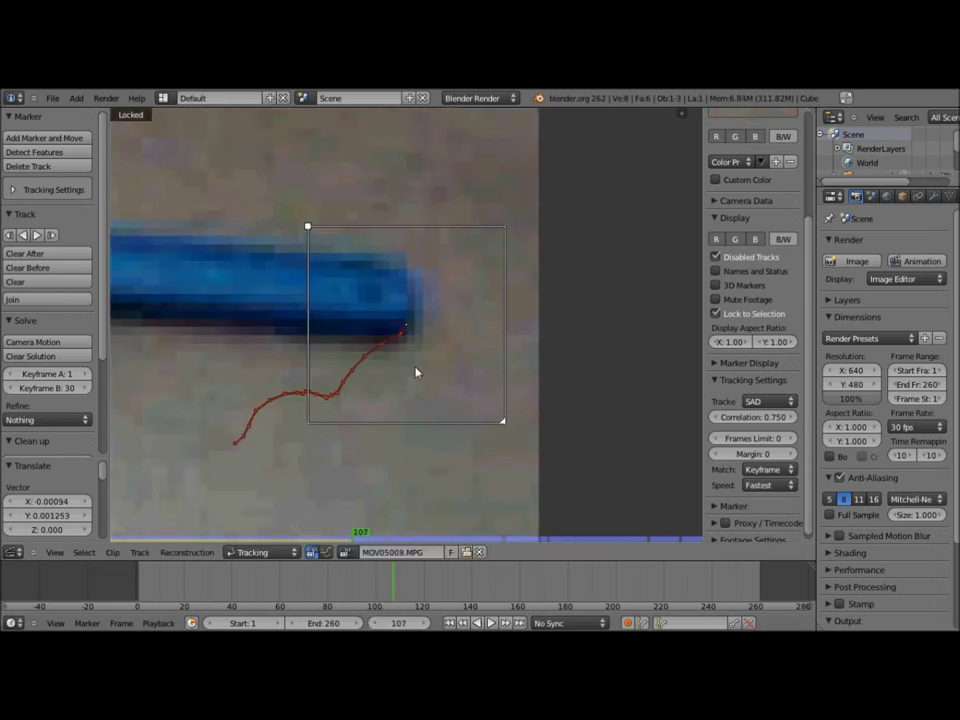
{"action": "left_click", "coordinate": [40, 234]}
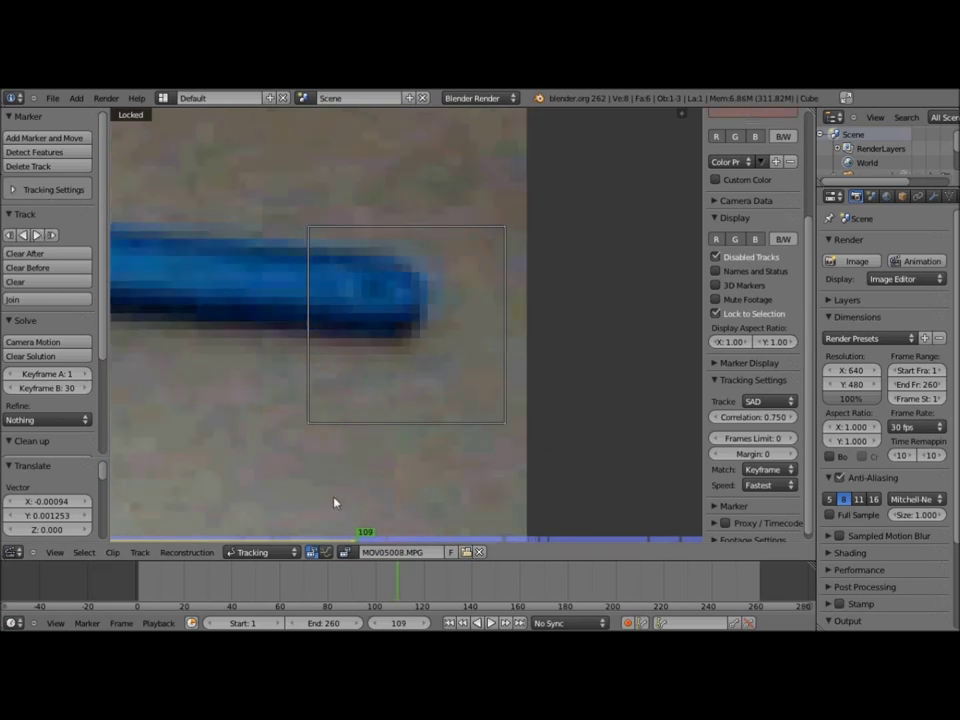
{"action": "key", "text": "Left"}
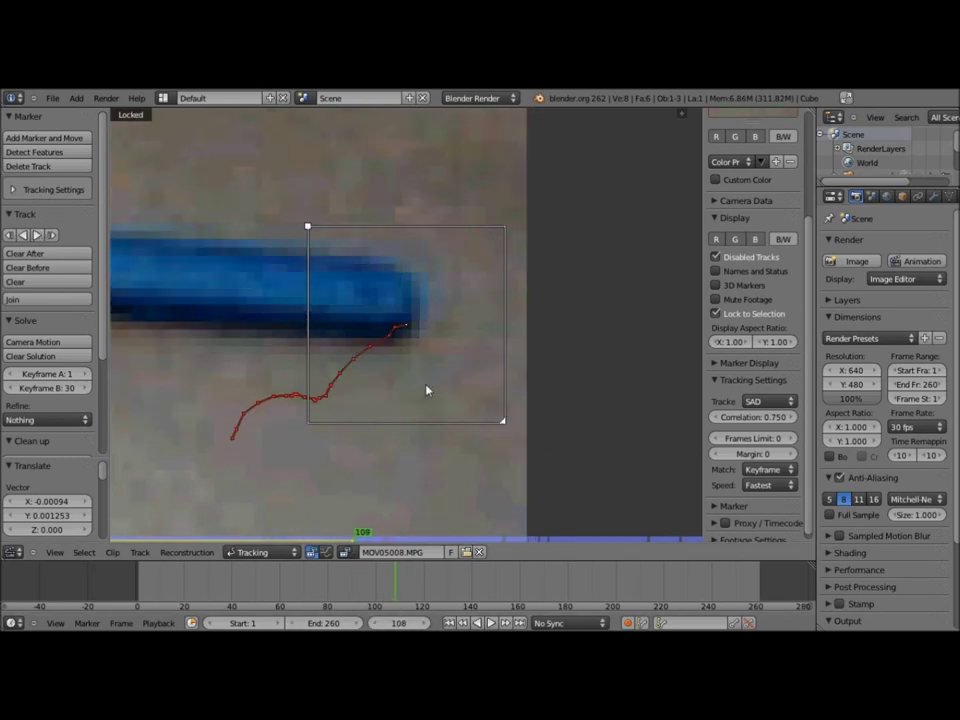
{"action": "key", "text": "g"}
{"action": "left_click", "coordinate": [422, 377]}
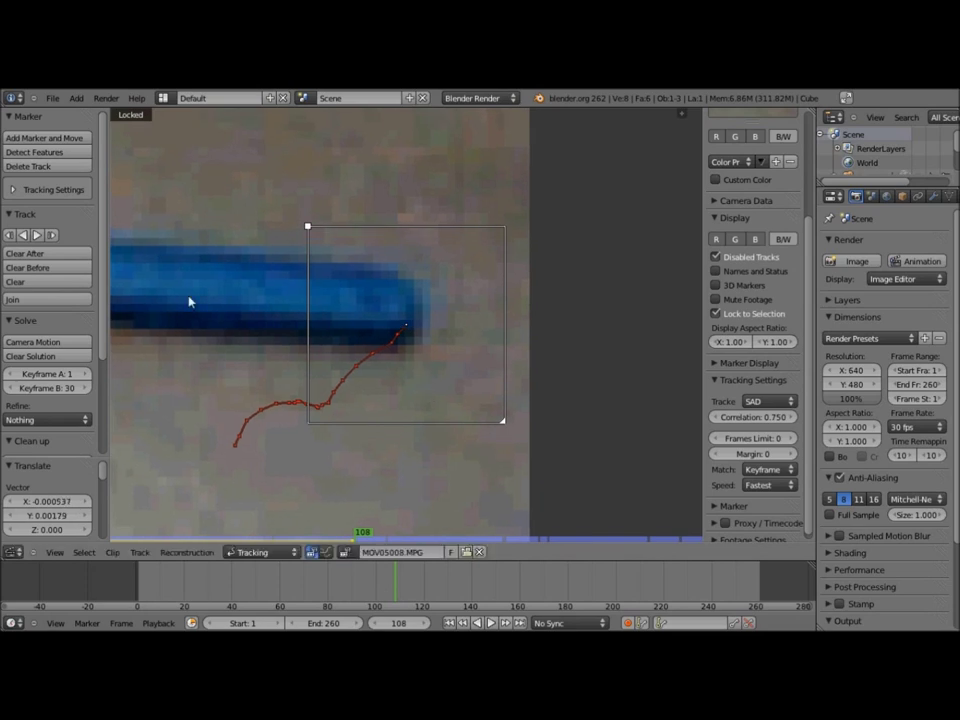
Compare frames 108 and 109, then delete the failing wrench track.
{"action": "left_click", "coordinate": [40, 236]}
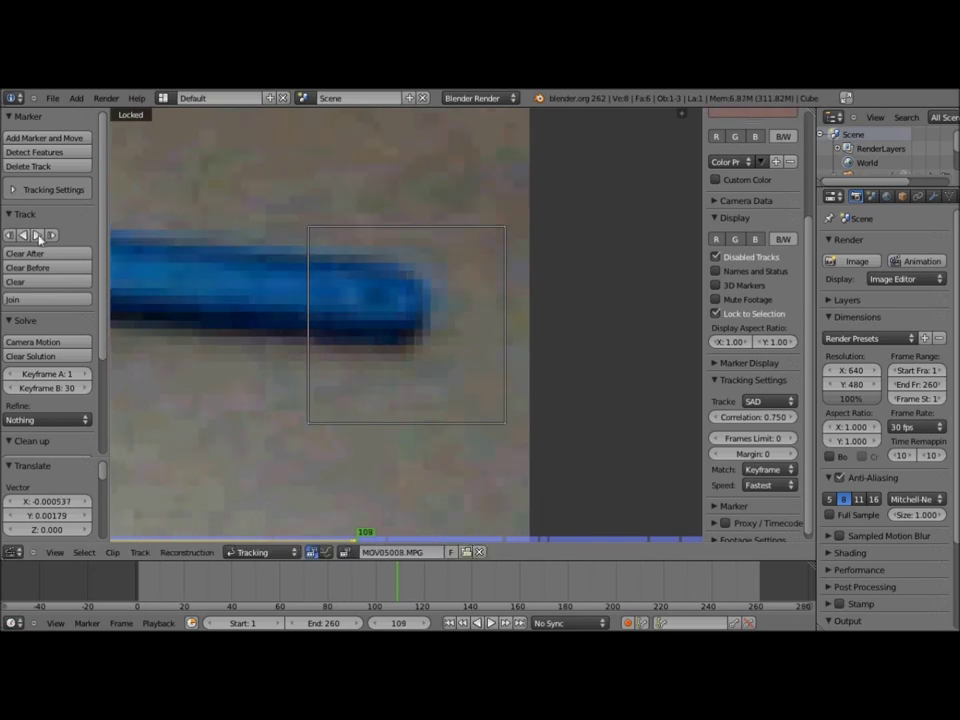
{"action": "left_click", "coordinate": [370, 624]}
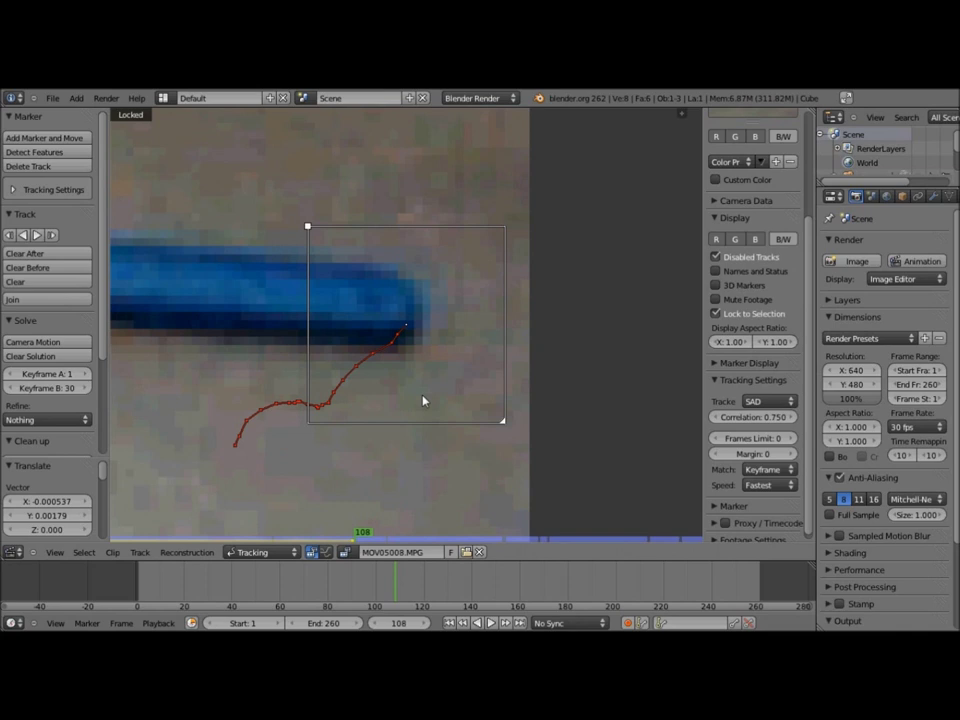
{"action": "scroll", "coordinate": [422, 401], "scroll_direction": "down", "scroll_amount": 5}
{"action": "key", "text": "x"}
{"action": "left_click", "coordinate": [432, 392]}
Add a marker on the wrench head and enlarge its pattern area.
{"action": "scroll", "coordinate": [431, 392], "scroll_direction": "down", "scroll_amount": 4}
{"action": "middle_click_drag", "start_coordinate": [377, 390], "coordinate": [505, 428]}
{"action": "scroll", "coordinate": [505, 428], "scroll_direction": "up", "scroll_amount": 3}
{"action": "scroll", "coordinate": [490, 410], "scroll_direction": "up", "scroll_amount": 3}
{"action": "left_click", "coordinate": [478, 390], "text": "ctrl"}
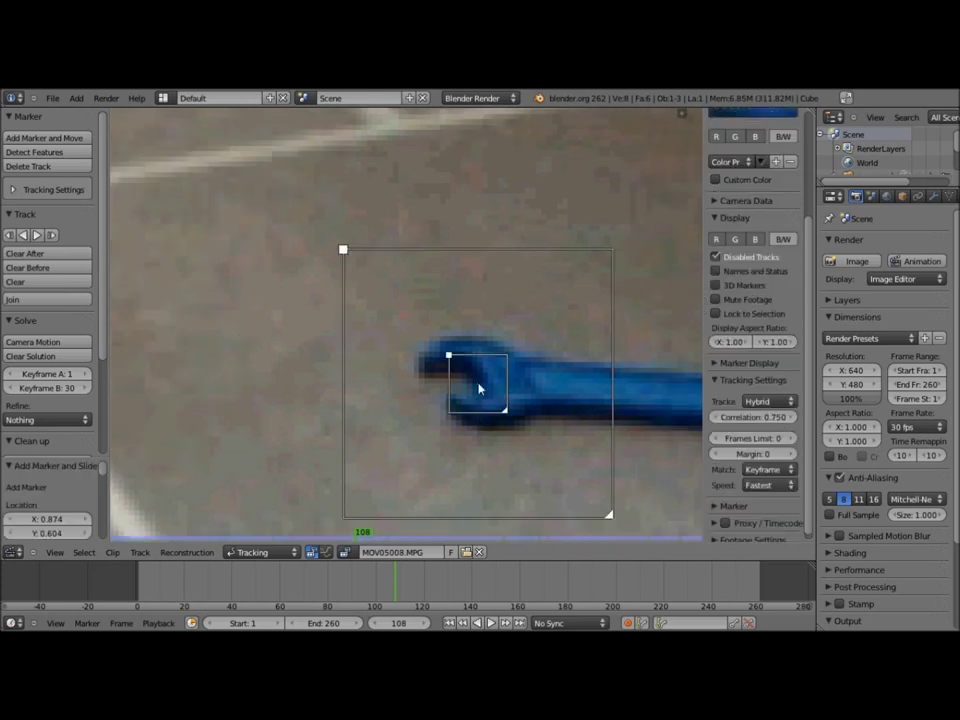
{"action": "left_click_drag", "start_coordinate": [505, 413], "coordinate": [531, 439]}
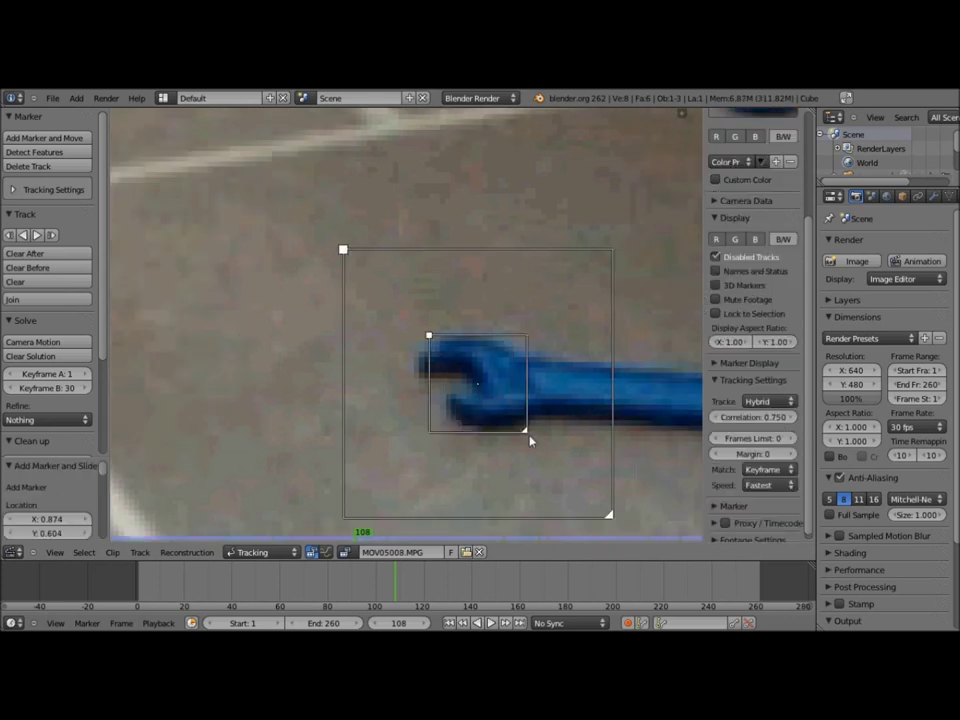
Go back to frame 0 and move the marker onto the wrench head.
{"action": "scroll", "coordinate": [521, 380], "scroll_direction": "down", "scroll_amount": 1}
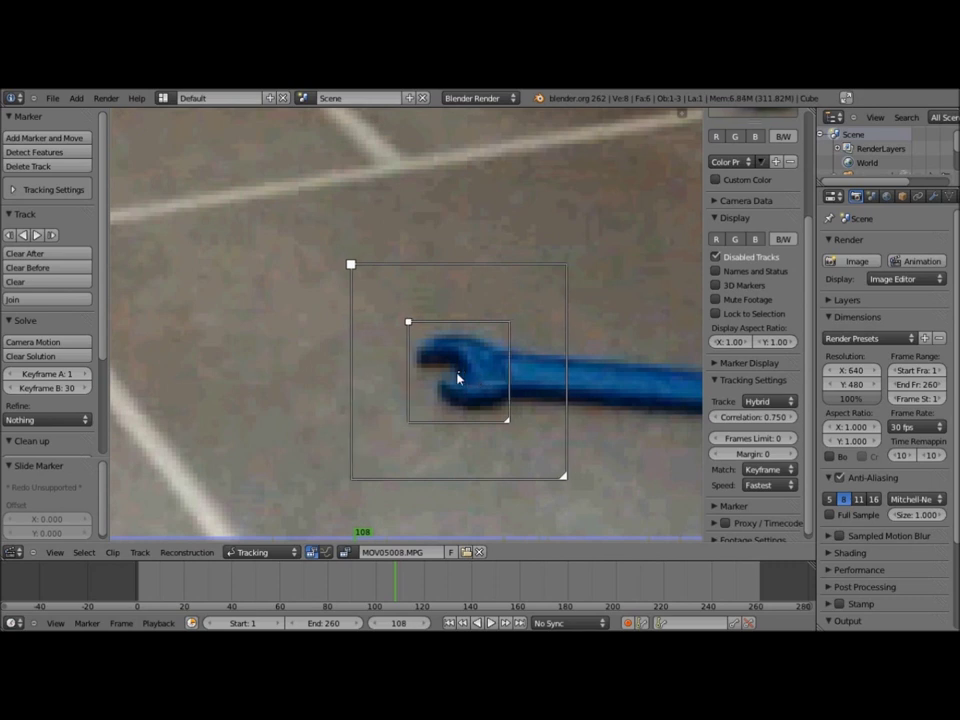
{"action": "scroll", "coordinate": [681, 273], "scroll_direction": "down", "scroll_amount": 2}
{"action": "scroll", "coordinate": [681, 273], "scroll_direction": "down", "scroll_amount": 1}
{"action": "scroll", "coordinate": [716, 262], "scroll_direction": "up", "scroll_amount": 3}
{"action": "scroll", "coordinate": [463, 375], "scroll_direction": "down", "scroll_amount": 1}
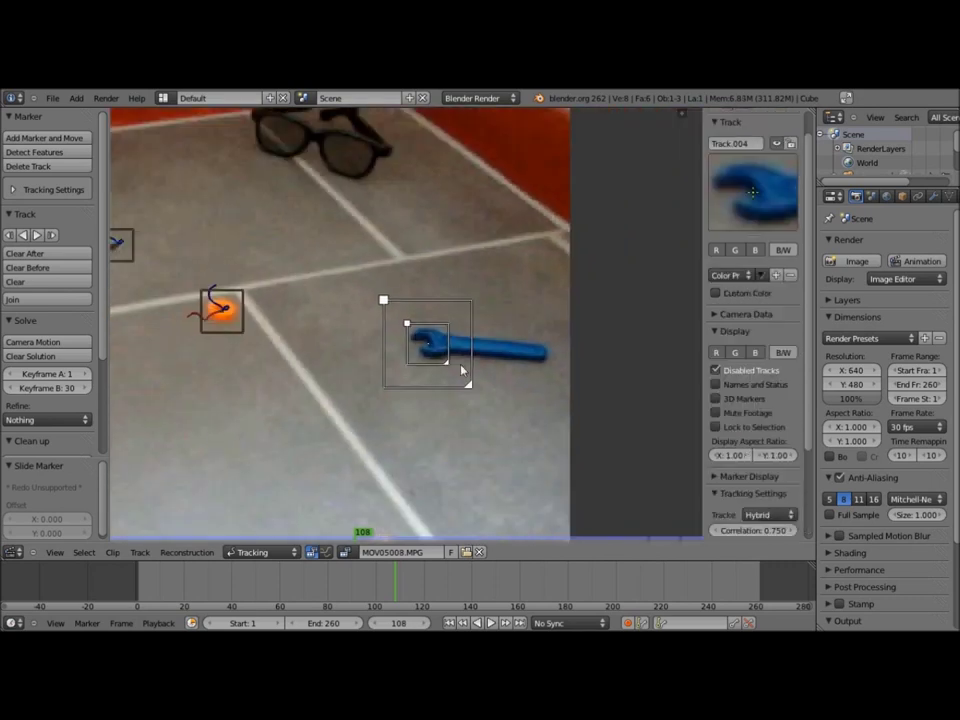
{"action": "scroll", "coordinate": [461, 362], "scroll_direction": "up", "scroll_amount": 4}
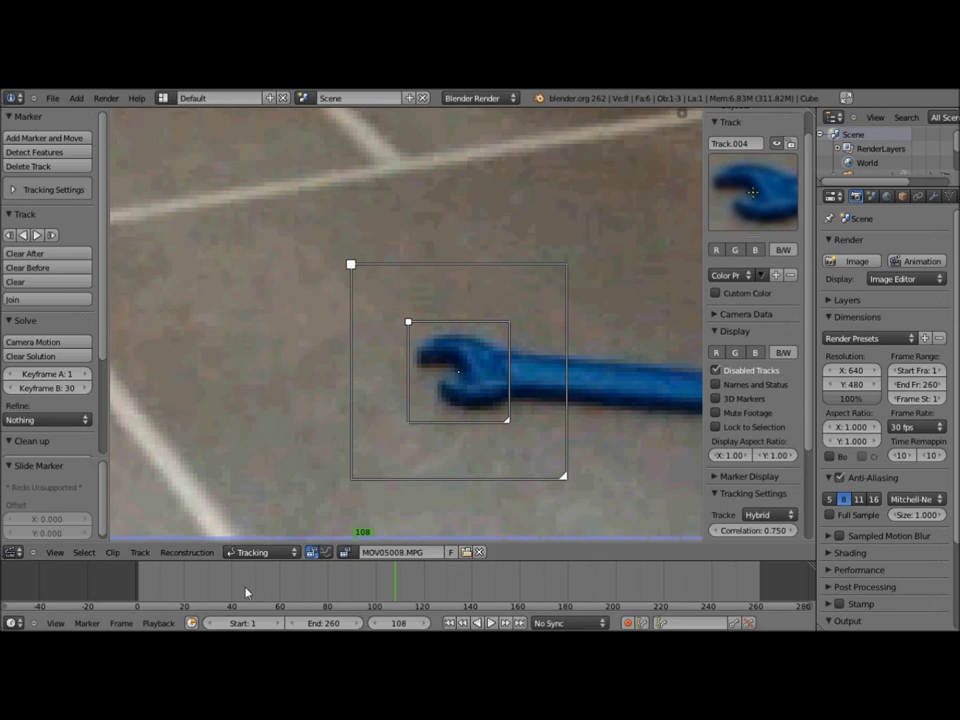
{"action": "left_click_drag", "start_coordinate": [362, 523], "coordinate": [96, 530]}
{"action": "scroll", "coordinate": [466, 396], "scroll_direction": "down", "scroll_amount": 3}
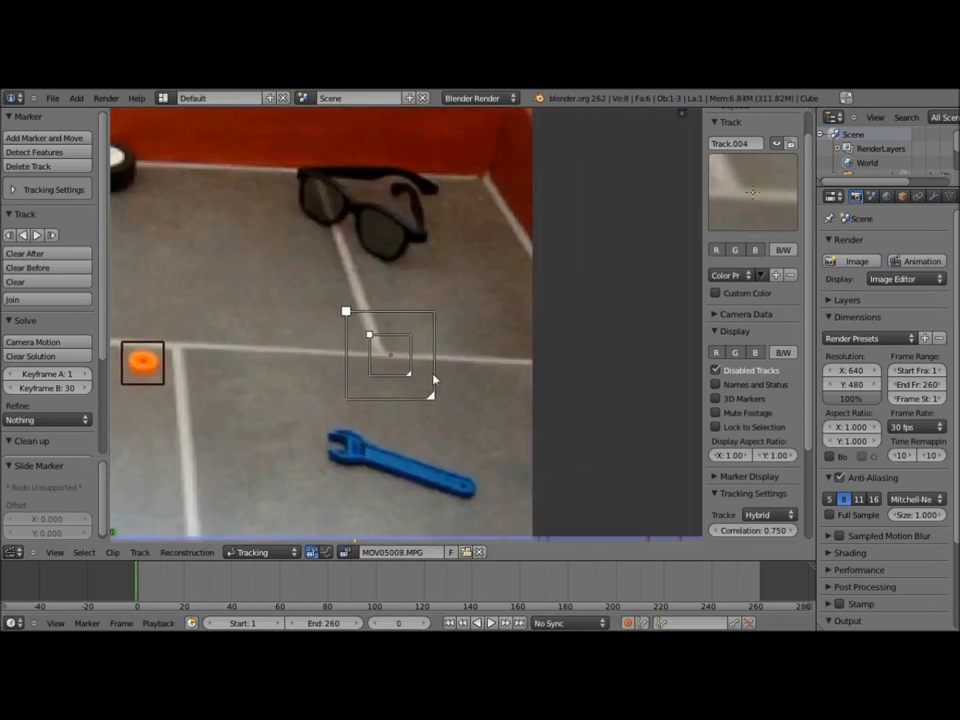
{"action": "left_click_drag", "start_coordinate": [421, 371], "coordinate": [371, 463]}
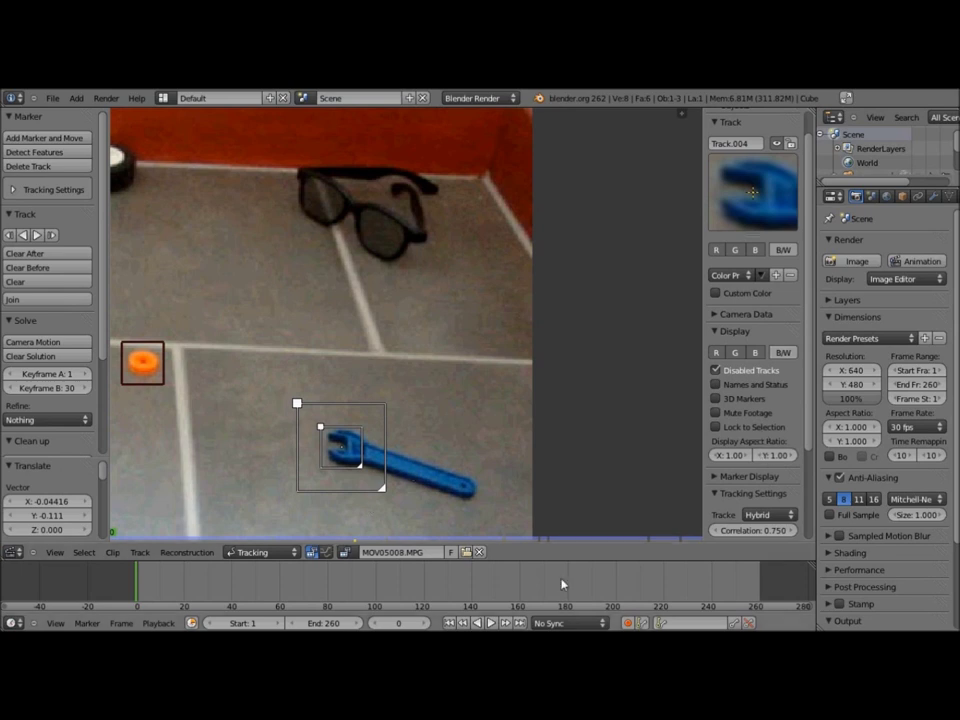
Track Track.004 forward, switch its tracker to SAD, and retrack it to frame 260.
{"action": "left_click", "coordinate": [490, 623]}
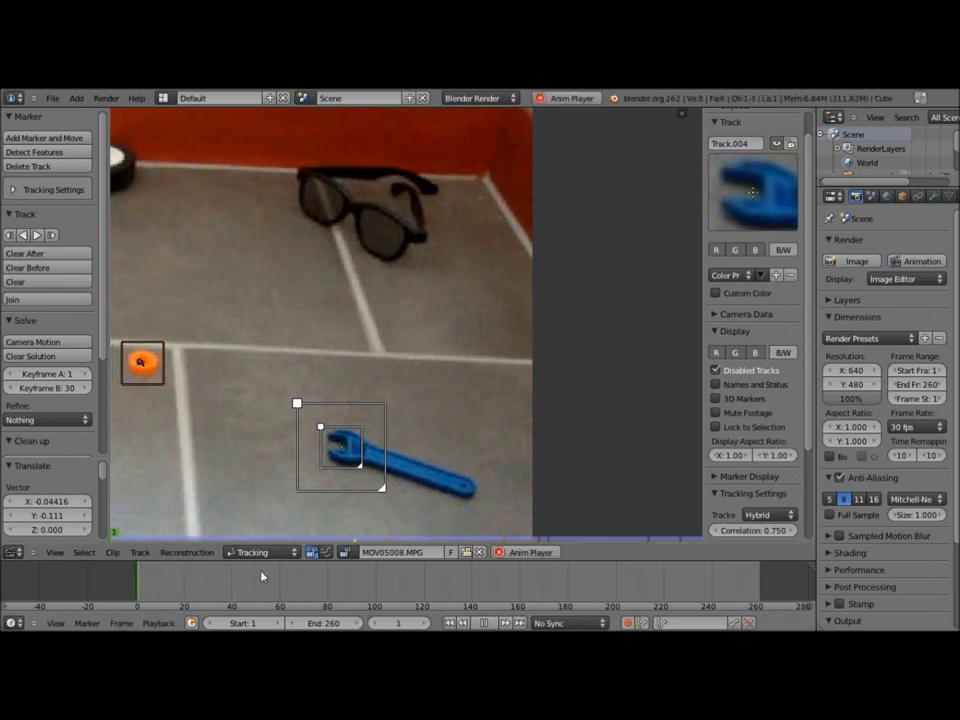
{"action": "key", "text": "Escape"}
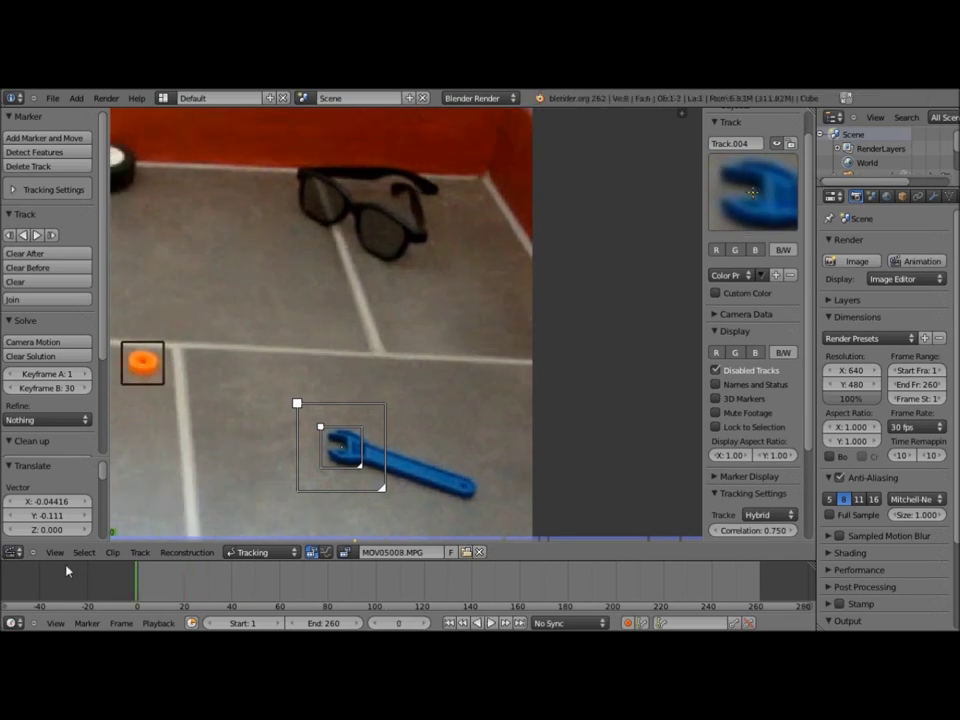
{"action": "left_click", "coordinate": [38, 235]}
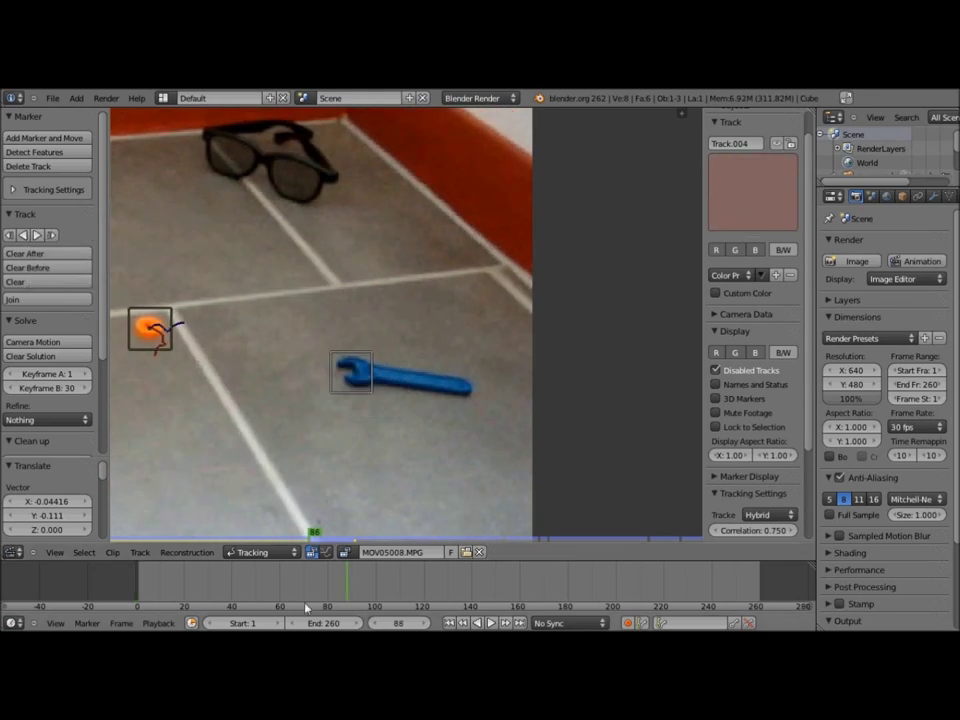
{"action": "left_click", "coordinate": [101, 578]}
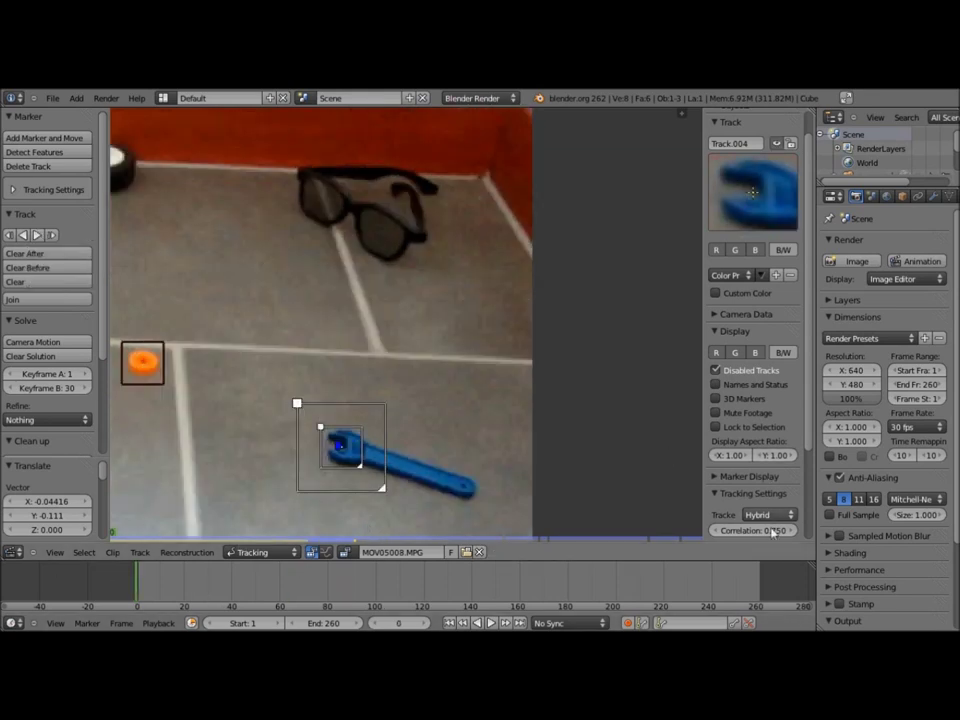
{"action": "left_click", "coordinate": [757, 514]}
{"action": "left_click", "coordinate": [768, 495]}
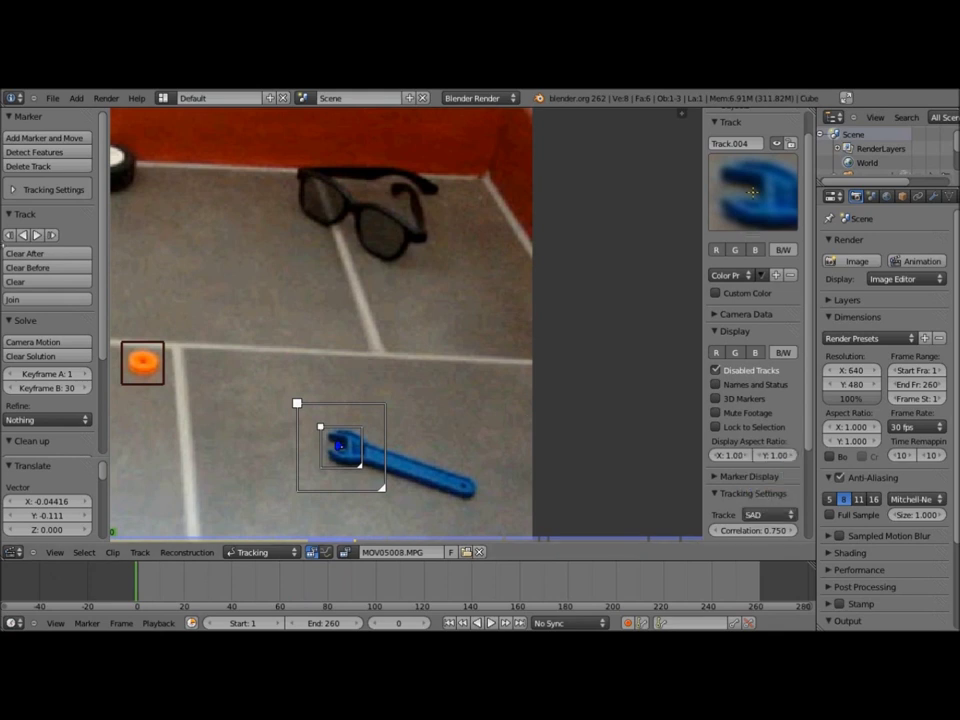
{"action": "left_click", "coordinate": [37, 236]}
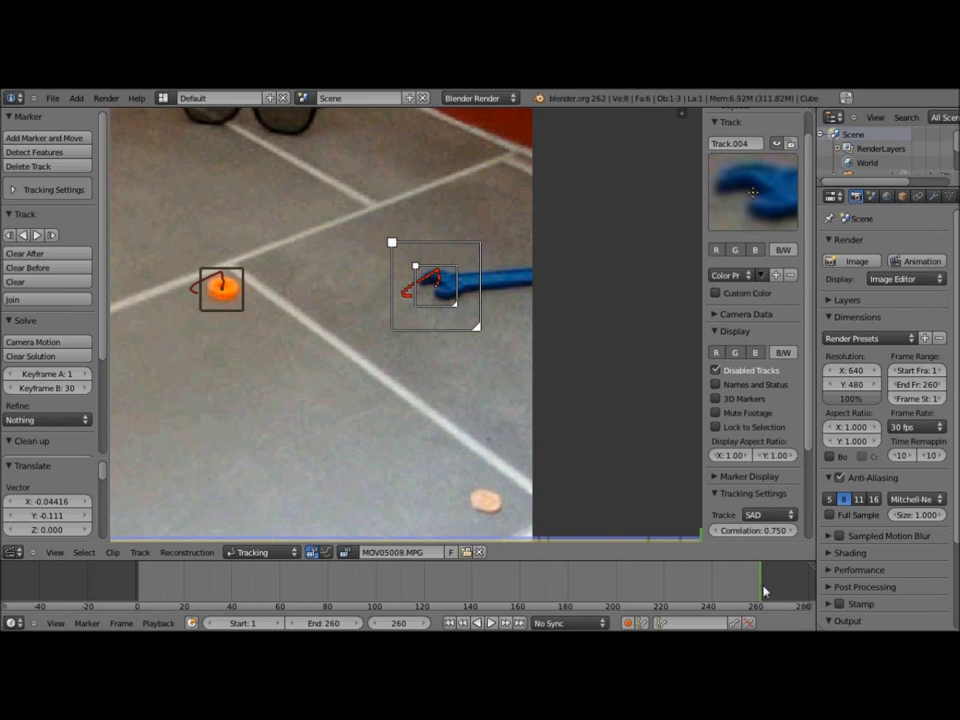
{"action": "left_click_drag", "start_coordinate": [757, 594], "coordinate": [66, 594]}
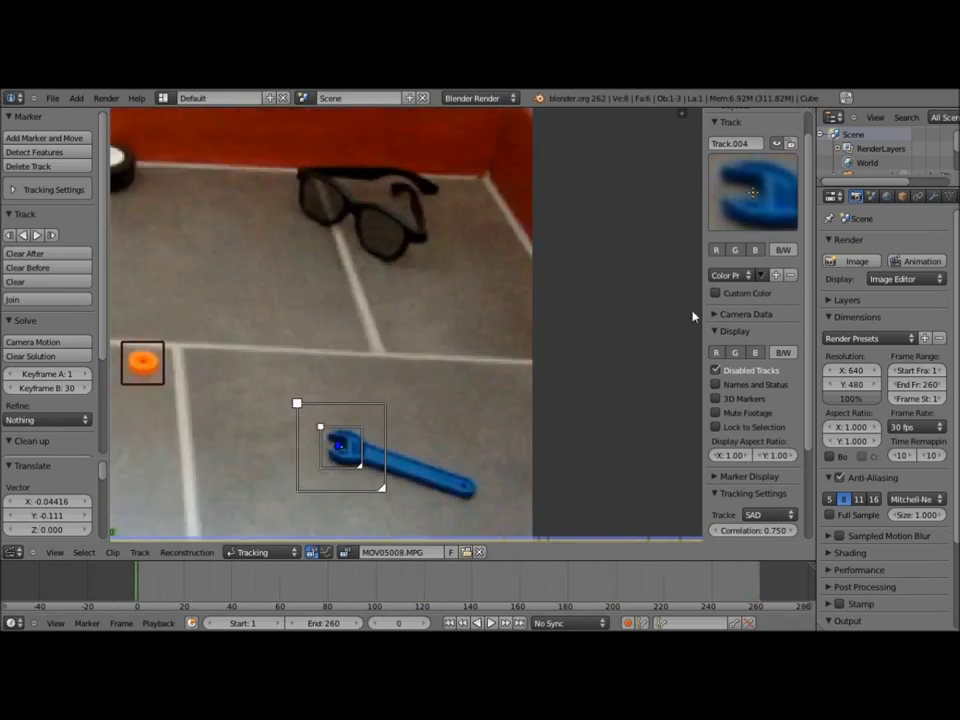
Add Track.005 on the yellow bolt and enlarge its pattern and search areas.
{"action": "scroll", "coordinate": [500, 360], "scroll_direction": "down", "scroll_amount": 2}
{"action": "scroll", "coordinate": [500, 360], "scroll_direction": "down", "scroll_amount": 1}
{"action": "scroll", "coordinate": [502, 364], "scroll_direction": "down", "scroll_amount": 1}
{"action": "scroll", "coordinate": [412, 350], "scroll_direction": "up", "scroll_amount": 2}
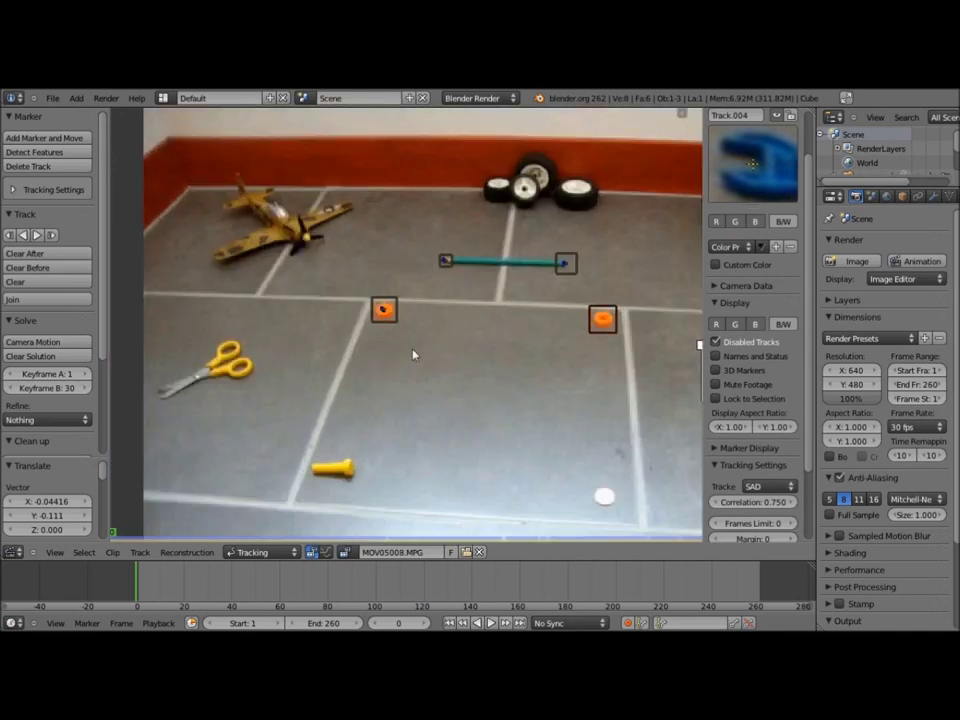
{"action": "scroll", "coordinate": [412, 348], "scroll_direction": "up", "scroll_amount": 3}
{"action": "middle_click_drag", "start_coordinate": [412, 348], "coordinate": [585, 224]}
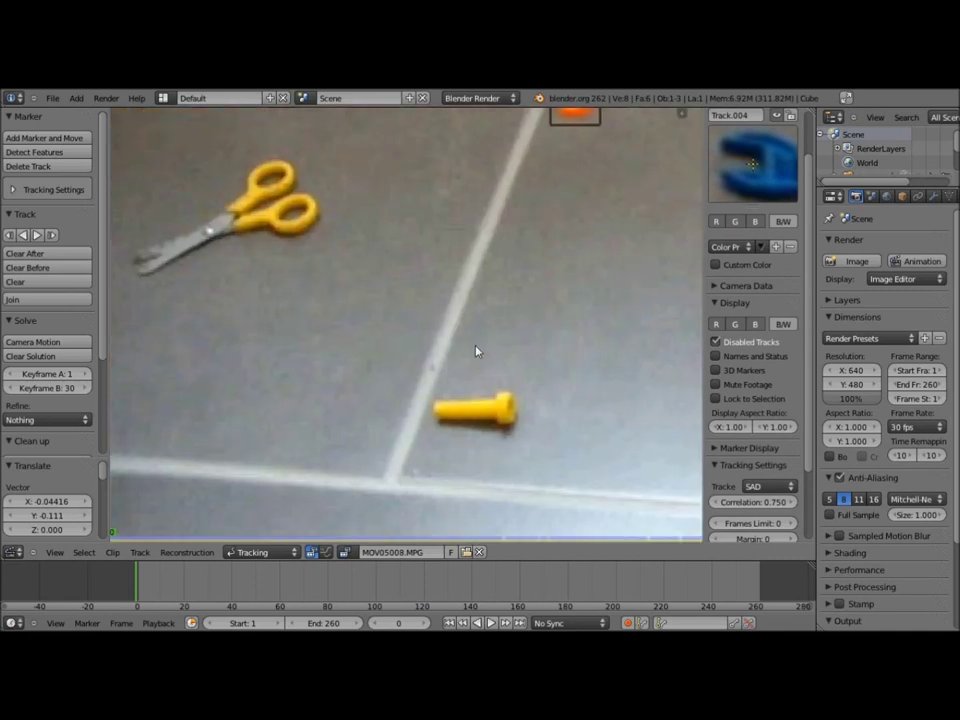
{"action": "scroll", "coordinate": [476, 350], "scroll_direction": "up", "scroll_amount": 1}
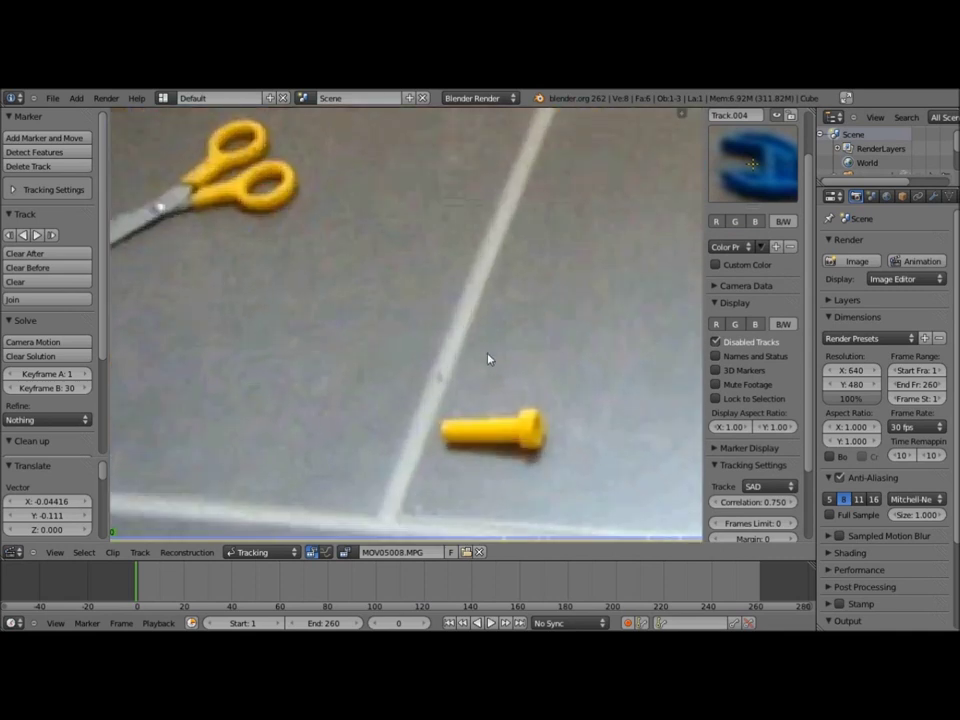
{"action": "middle_click_drag", "start_coordinate": [489, 360], "coordinate": [456, 342]}
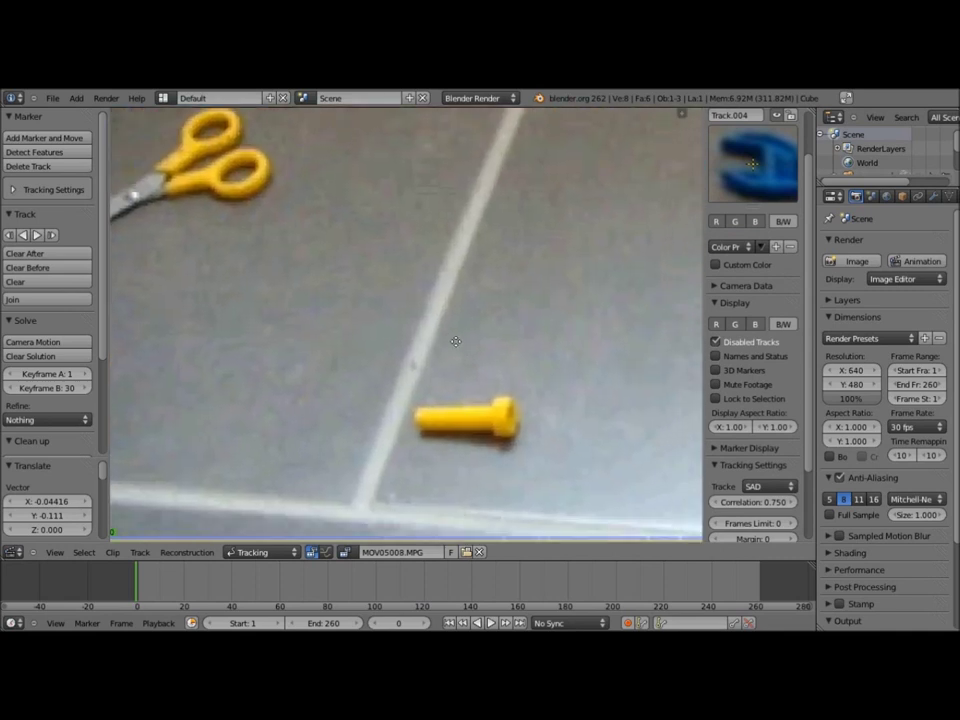
{"action": "left_click", "coordinate": [419, 421], "text": "ctrl"}
{"action": "left_click_drag", "start_coordinate": [434, 432], "coordinate": [451, 455]}
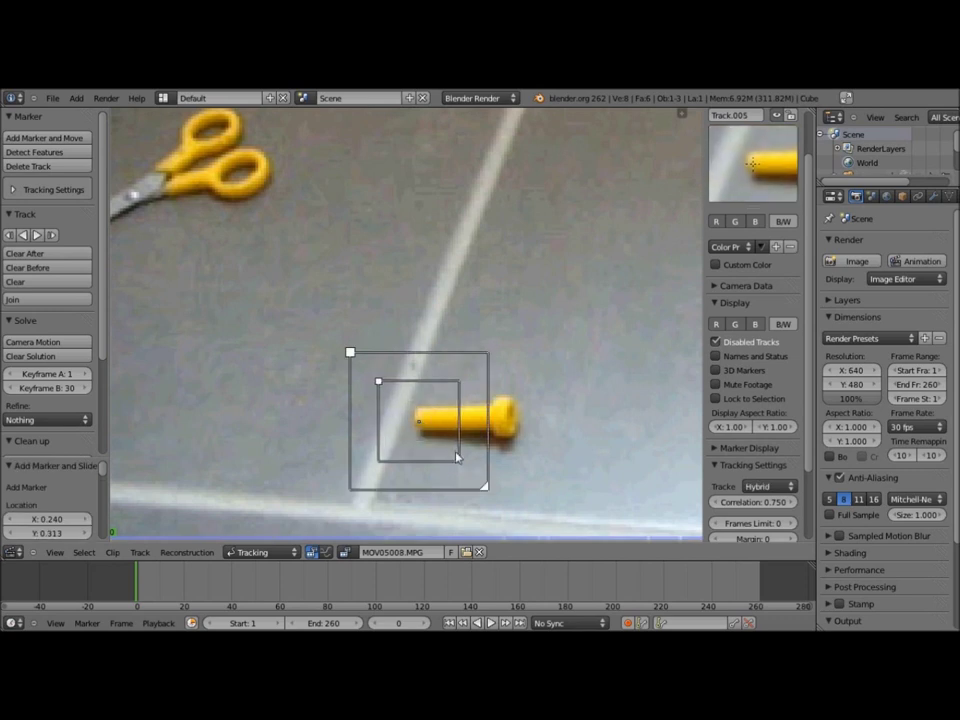
{"action": "left_click_drag", "start_coordinate": [485, 487], "coordinate": [535, 525]}
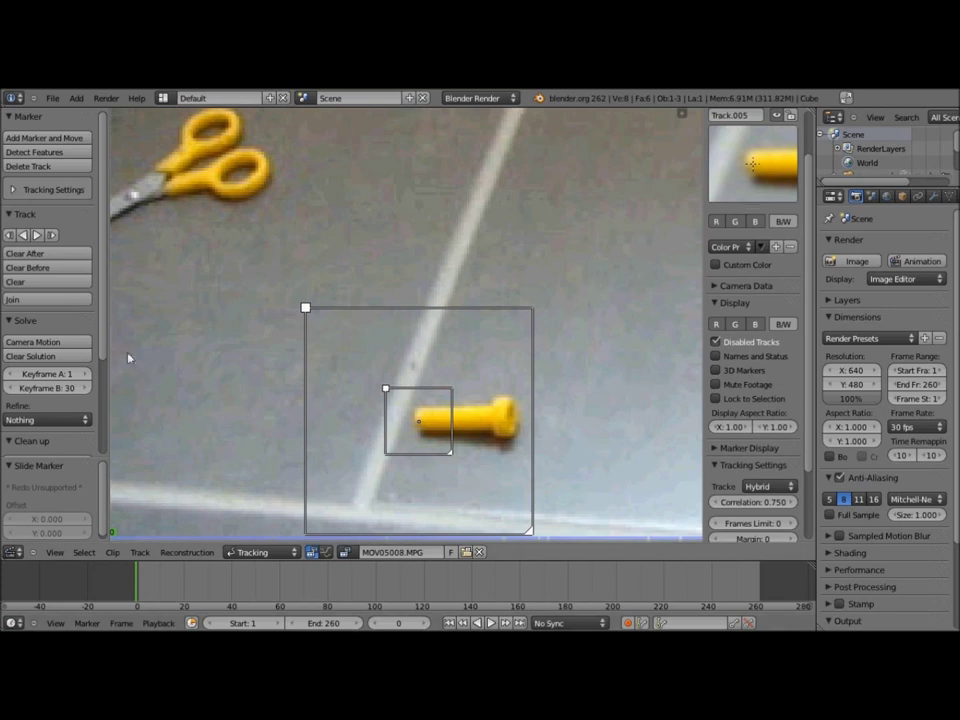
Track the bolt marker with Lock to Selection, fix it at frame 255, and finish to frame 260.
{"action": "left_click", "coordinate": [37, 237]}
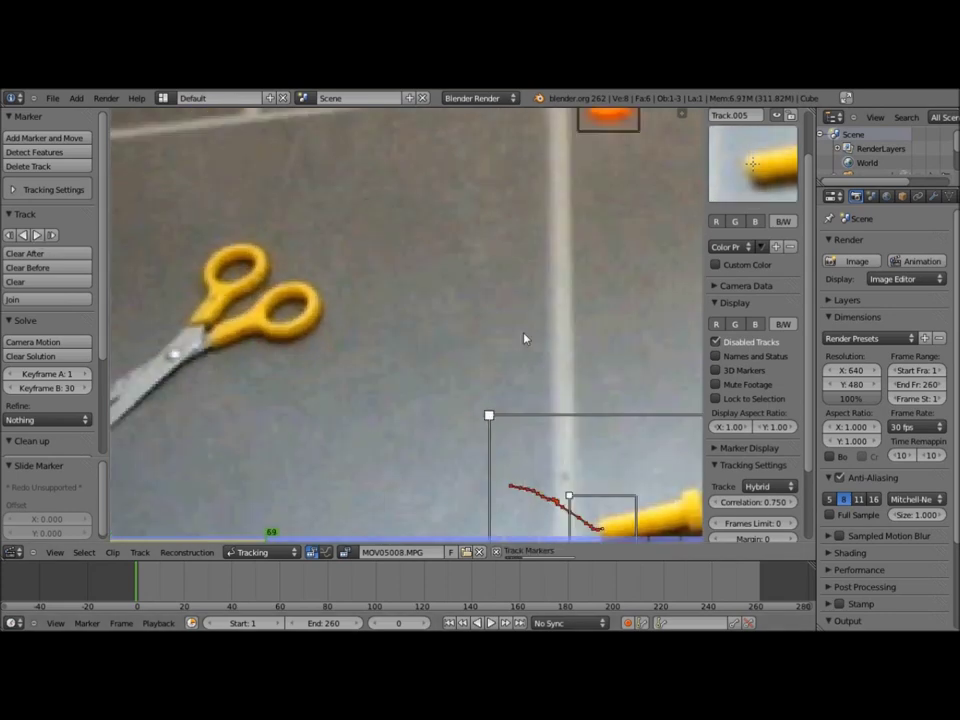
{"action": "left_click", "coordinate": [715, 398]}
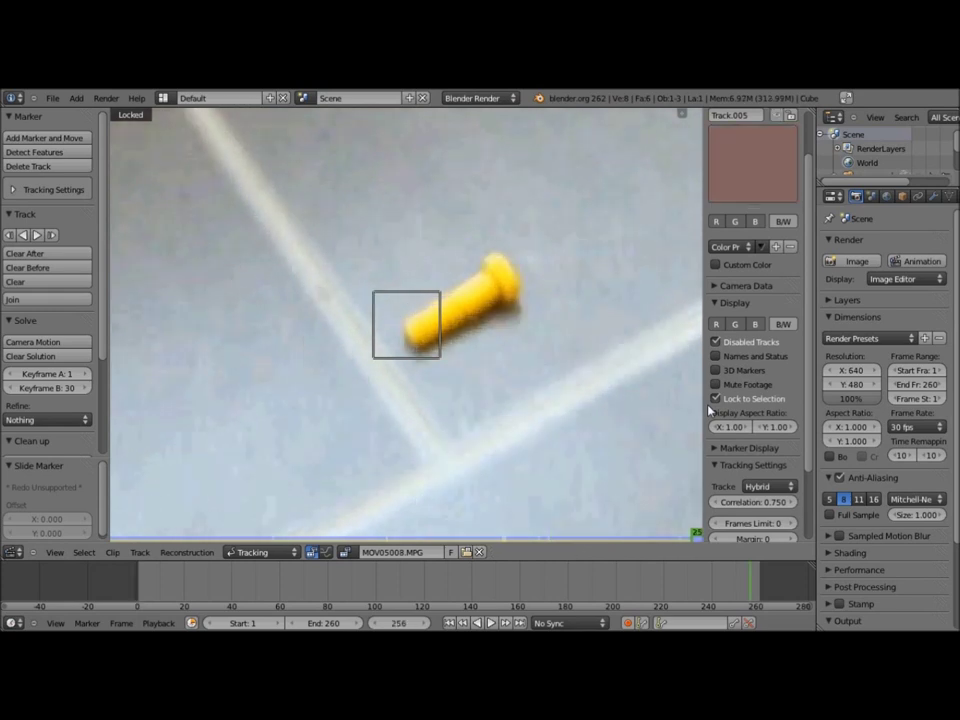
{"action": "left_click", "coordinate": [373, 623]}
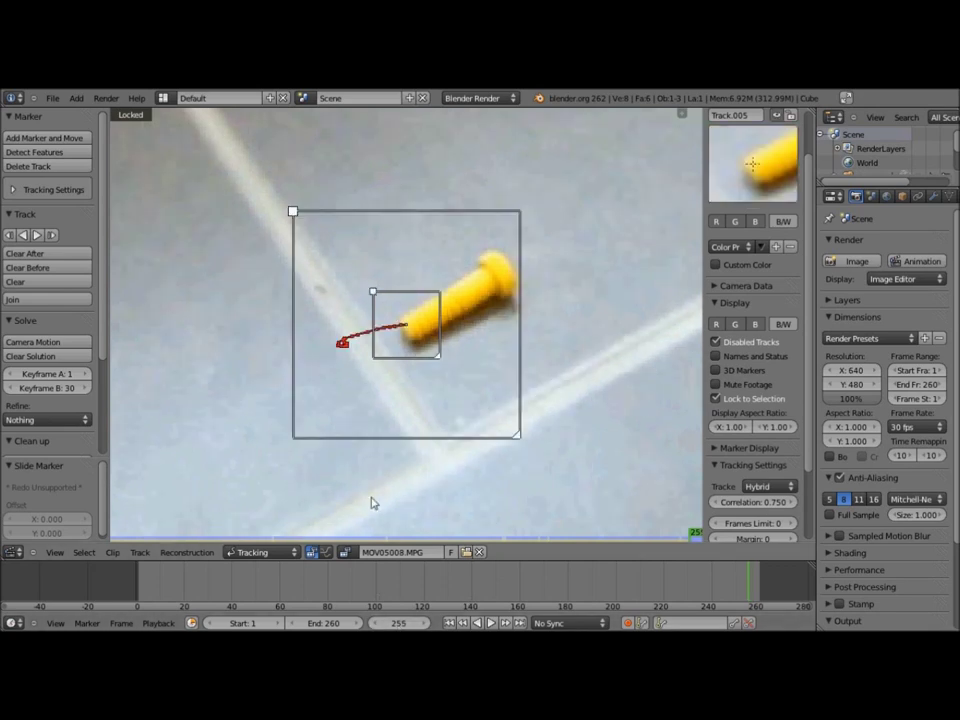
{"action": "key", "text": "g"}
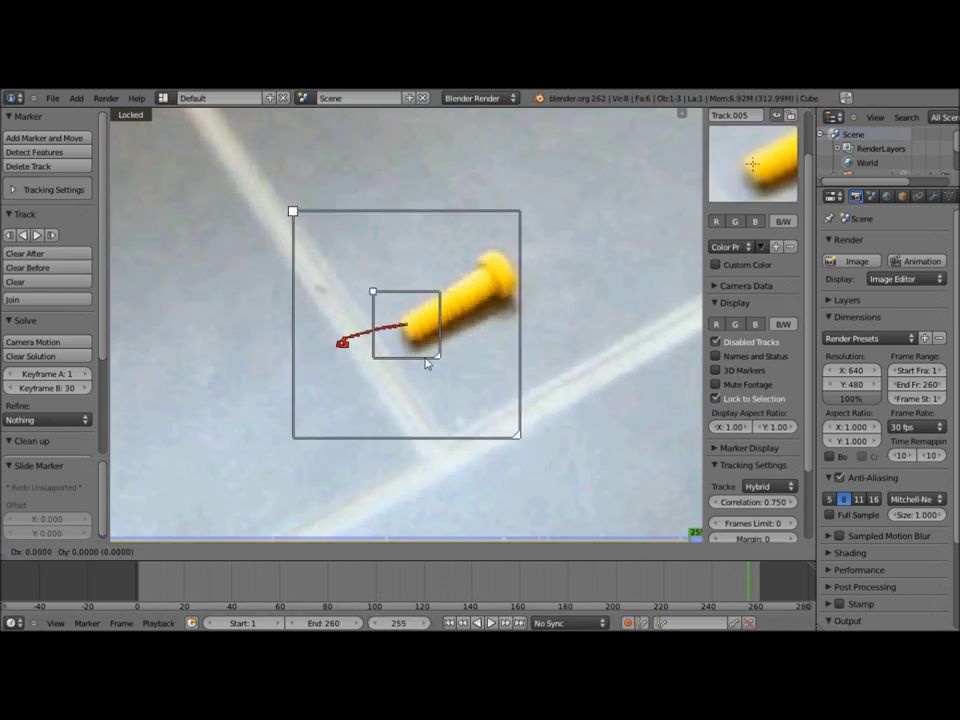
{"action": "left_click", "coordinate": [426, 364]}
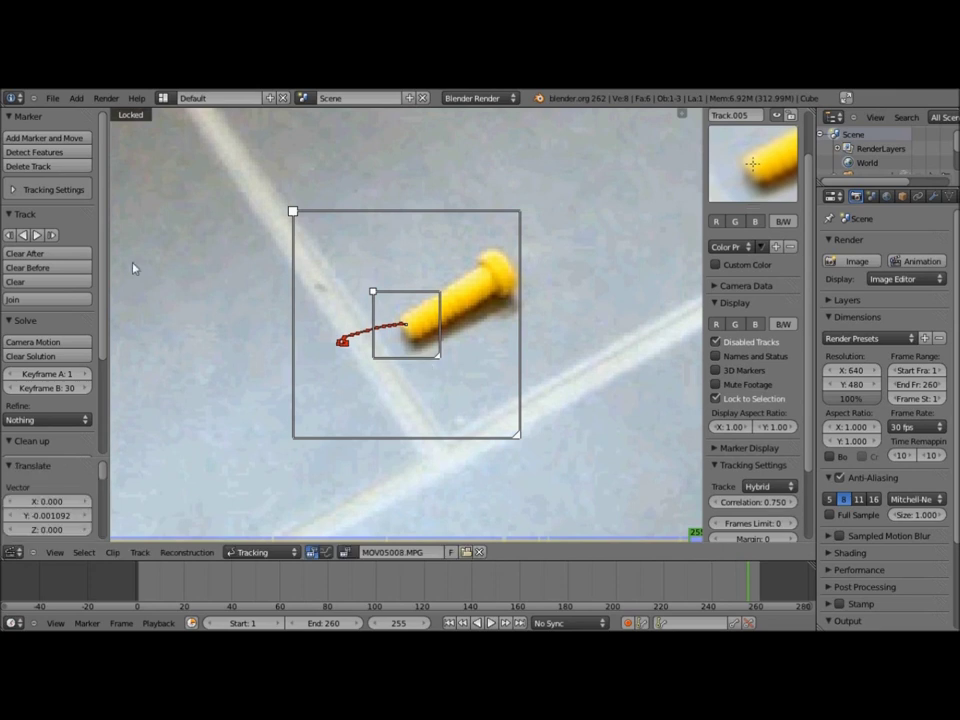
{"action": "left_click", "coordinate": [37, 236]}
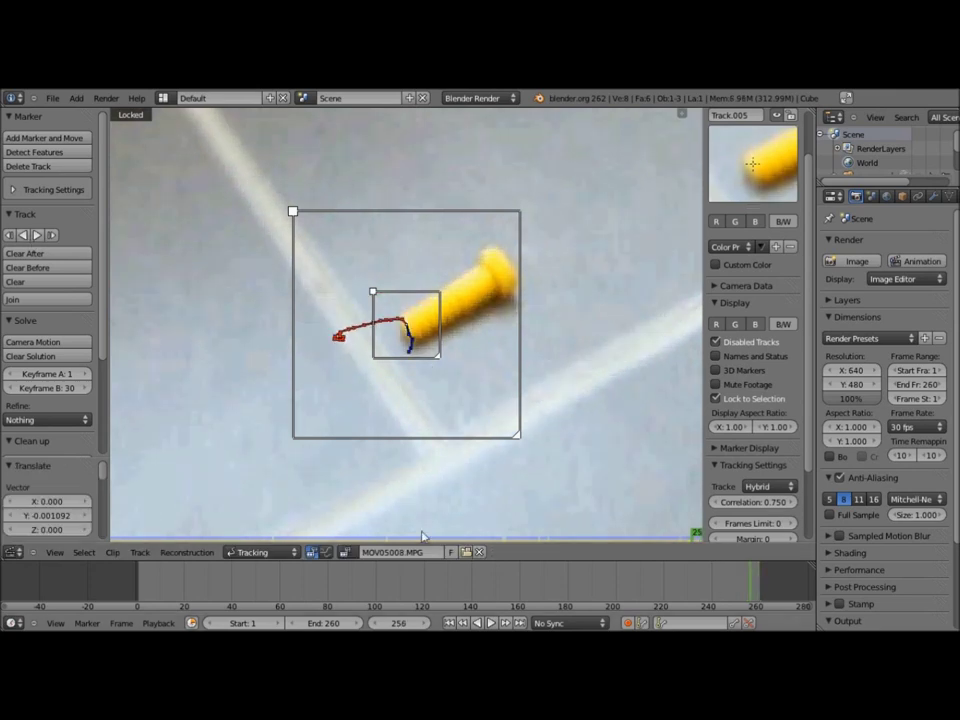
{"action": "key", "text": "shift+Left"}
{"action": "scroll", "coordinate": [467, 300], "scroll_direction": "down", "scroll_amount": 6}
{"action": "middle_click_drag", "start_coordinate": [398, 332], "coordinate": [381, 340]}
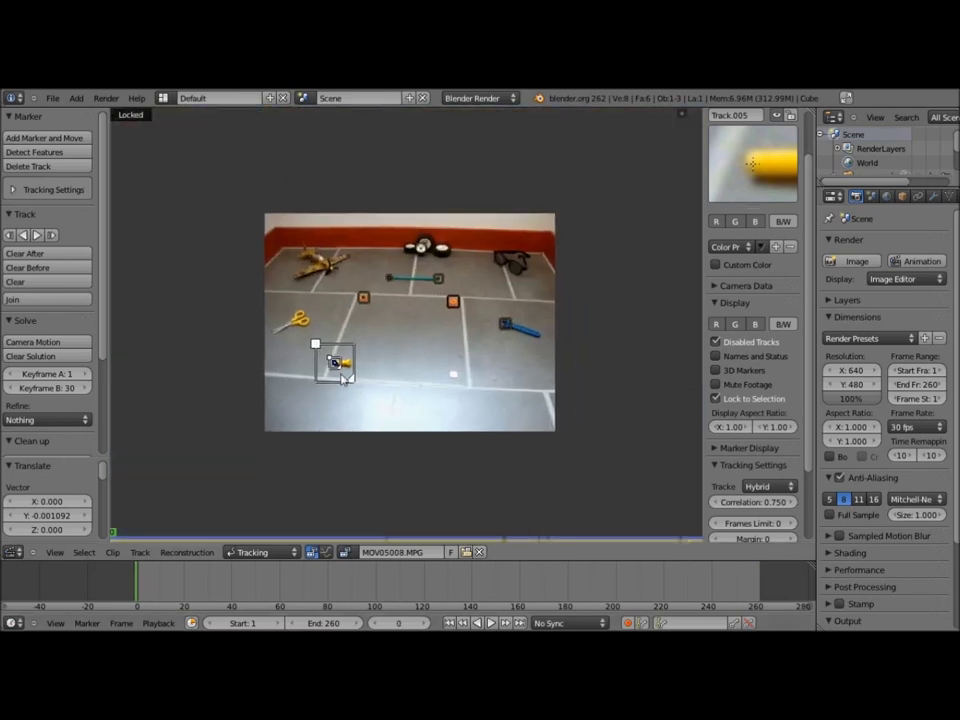
{"action": "scroll", "coordinate": [450, 335], "scroll_direction": "up", "scroll_amount": 3}
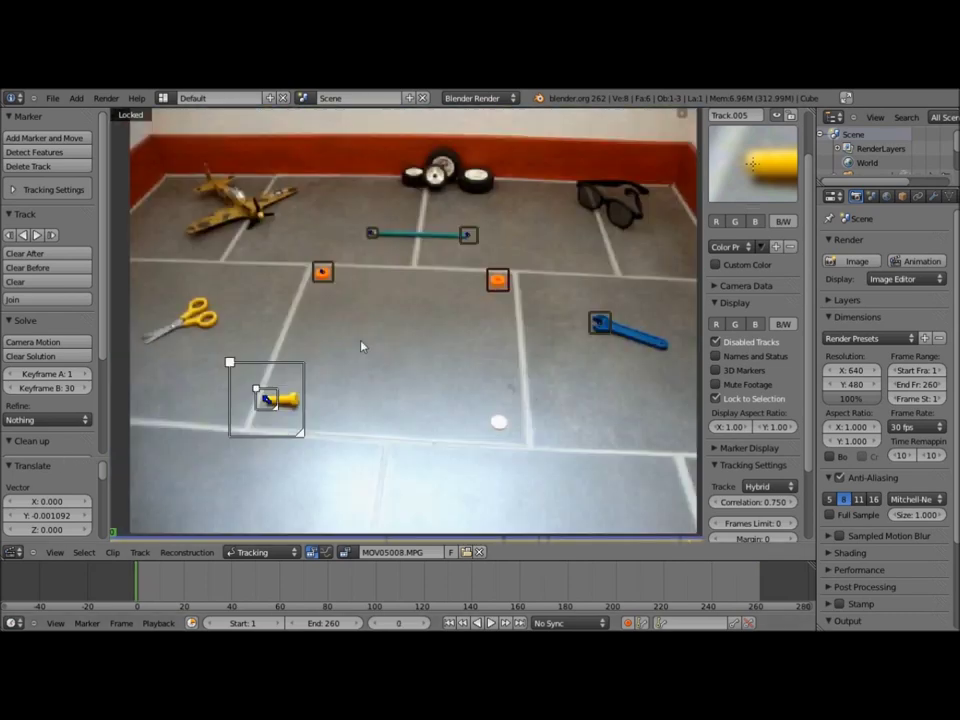
Add a marker on the scissors handle and enlarge its pattern and search areas.
{"action": "scroll", "coordinate": [360, 390], "scroll_direction": "up", "scroll_amount": 3}
{"action": "scroll", "coordinate": [480, 375], "scroll_direction": "up", "scroll_amount": 2}
{"action": "scroll", "coordinate": [392, 390], "scroll_direction": "up", "scroll_amount": 2}
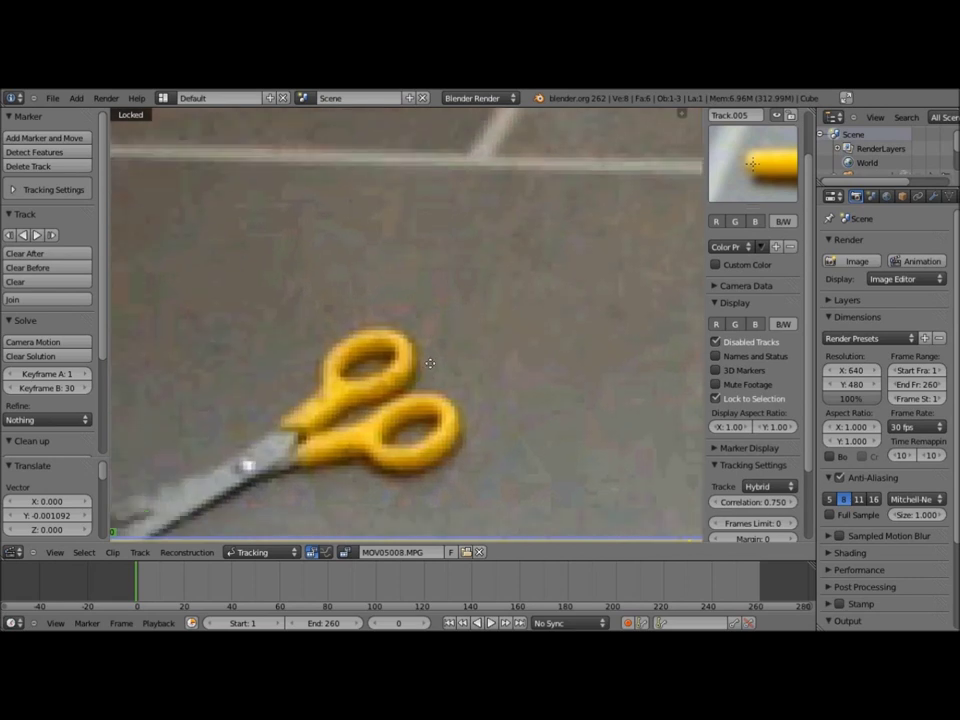
{"action": "middle_click_drag", "start_coordinate": [392, 390], "coordinate": [441, 396]}
{"action": "left_click", "coordinate": [438, 396], "text": "ctrl"}
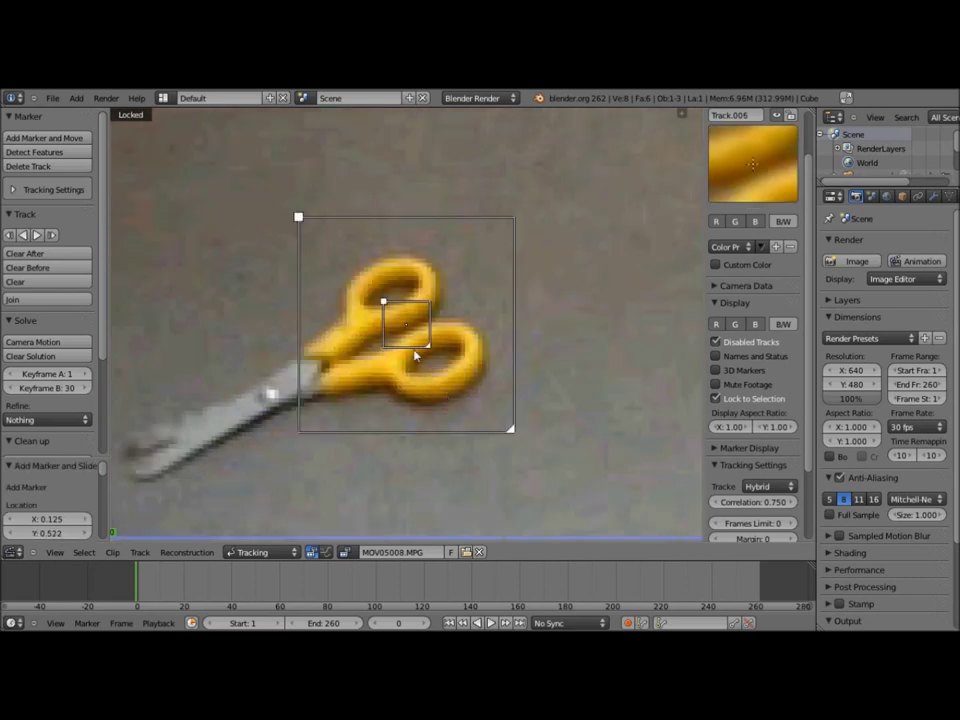
{"action": "left_click_drag", "start_coordinate": [429, 347], "coordinate": [447, 362]}
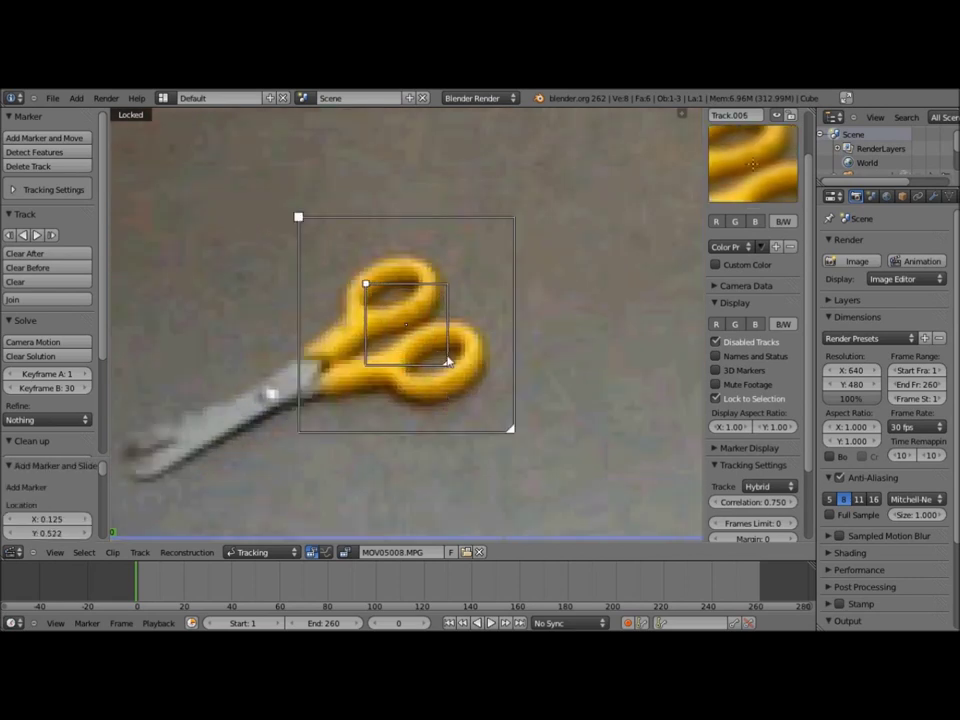
{"action": "left_click_drag", "start_coordinate": [511, 431], "coordinate": [551, 468]}
Track the scissors marker forward, then switch its tracker to SAD at frame 37.
{"action": "left_click", "coordinate": [37, 236]}
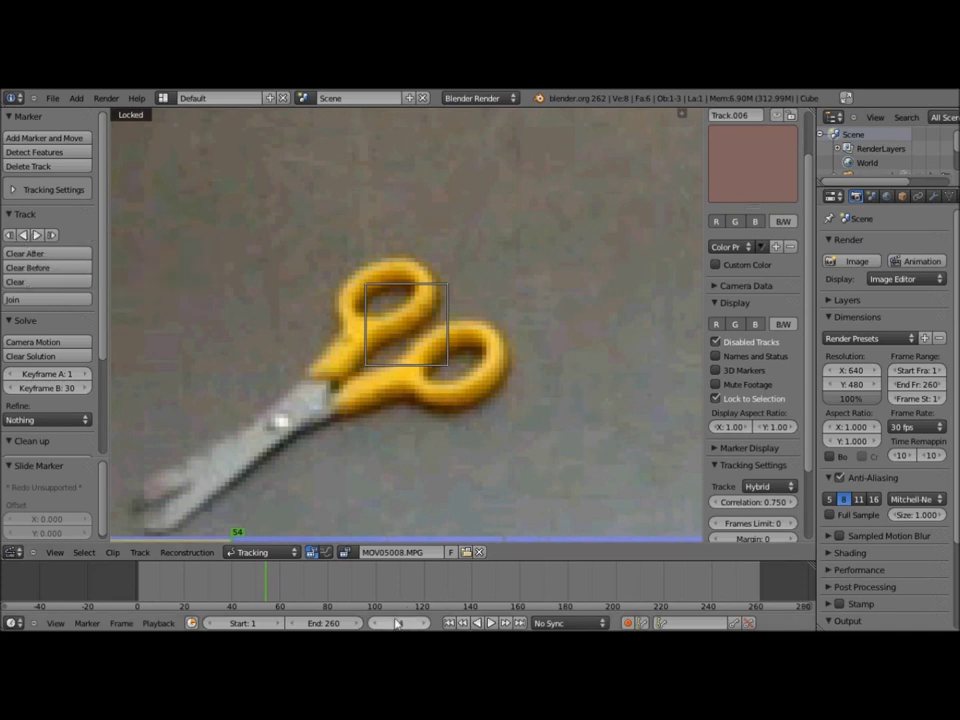
{"action": "left_click_drag", "start_coordinate": [267, 584], "coordinate": [224, 584]}
{"action": "left_click", "coordinate": [758, 486]}
{"action": "left_click", "coordinate": [754, 458]}
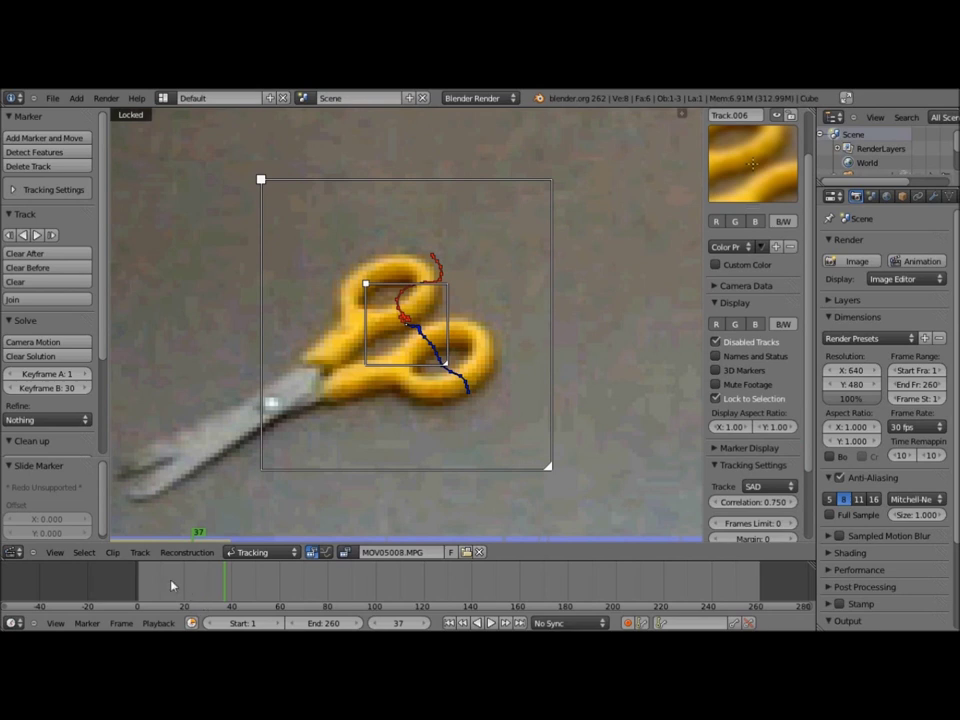
Return to frame 0 and retrack the scissors marker with Ctrl+T.
{"action": "left_click_drag", "start_coordinate": [172, 586], "coordinate": [118, 579]}
{"action": "scroll", "coordinate": [356, 227], "scroll_direction": "down", "scroll_amount": 3}
{"action": "scroll", "coordinate": [356, 227], "scroll_direction": "down", "scroll_amount": 3}
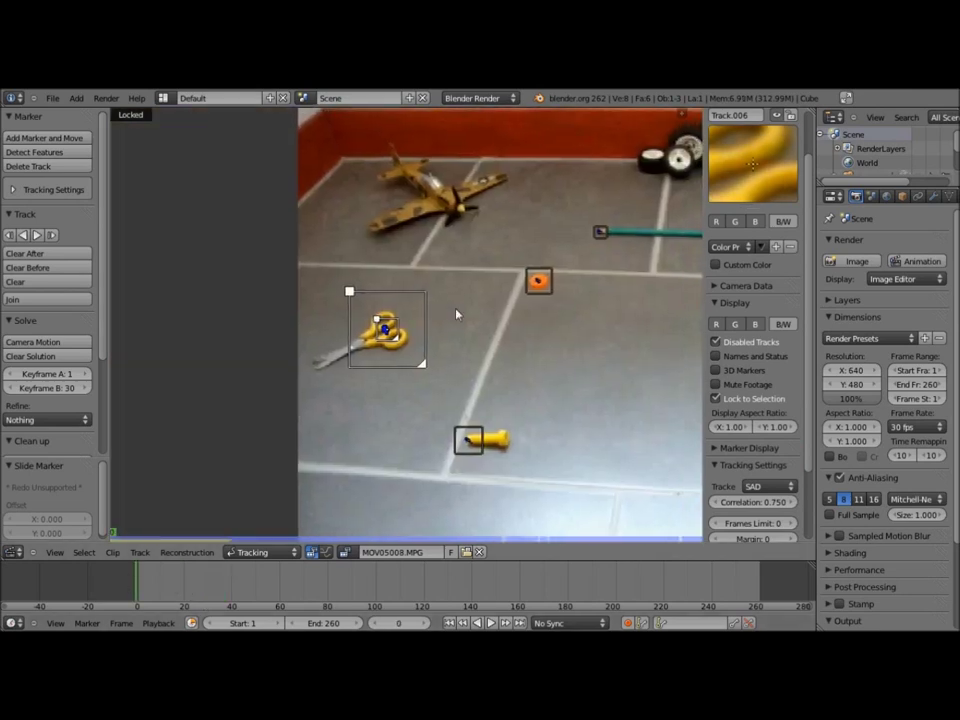
{"action": "scroll", "coordinate": [456, 314], "scroll_direction": "up", "scroll_amount": 3}
{"action": "scroll", "coordinate": [456, 314], "scroll_direction": "down", "scroll_amount": 4}
{"action": "scroll", "coordinate": [480, 308], "scroll_direction": "down", "scroll_amount": 4, "text": "ctrl"}
{"action": "scroll", "coordinate": [492, 305], "scroll_direction": "down", "scroll_amount": 2, "text": "ctrl"}
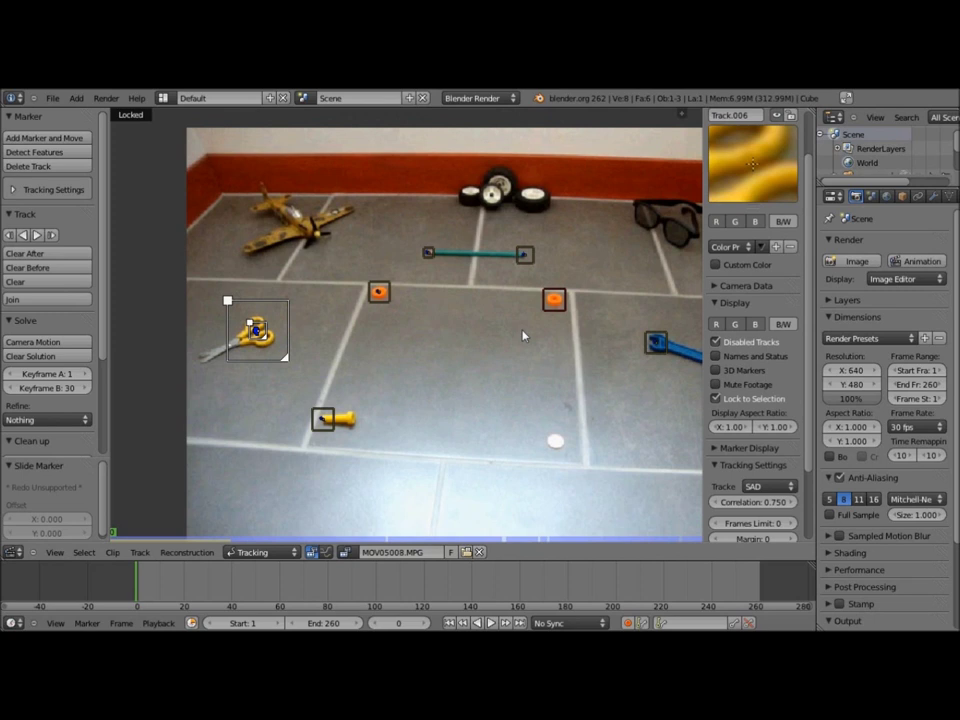
{"action": "scroll", "coordinate": [523, 328], "scroll_direction": "up", "scroll_amount": 3}
{"action": "scroll", "coordinate": [480, 340], "scroll_direction": "up", "scroll_amount": 2}
{"action": "scroll", "coordinate": [349, 336], "scroll_direction": "up", "scroll_amount": 2}
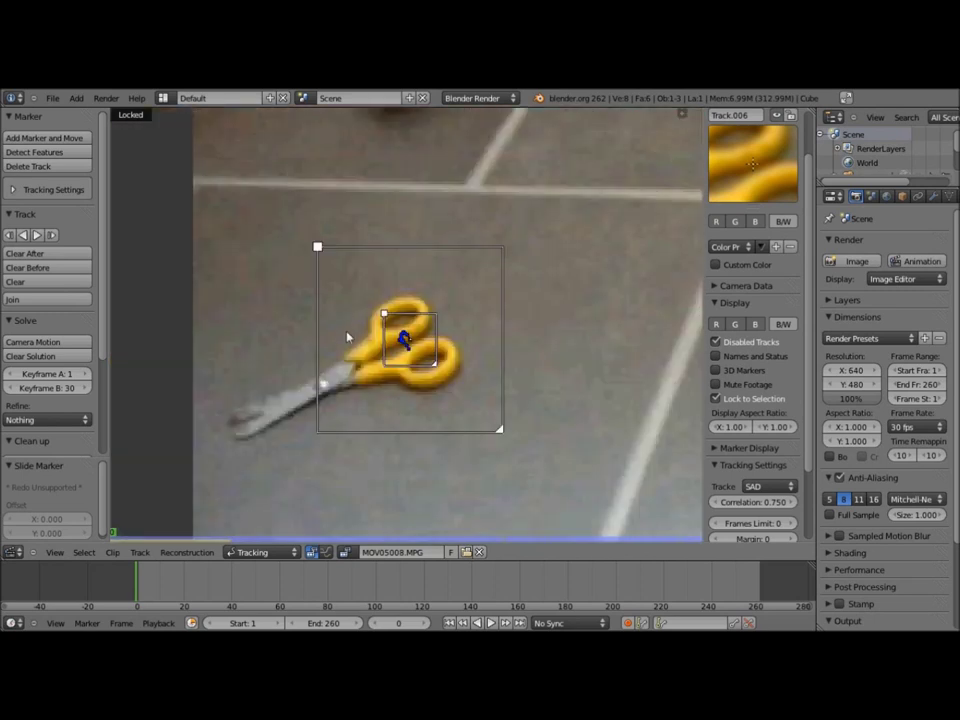
{"action": "scroll", "coordinate": [340, 420], "scroll_direction": "up", "scroll_amount": 1, "text": "ctrl"}
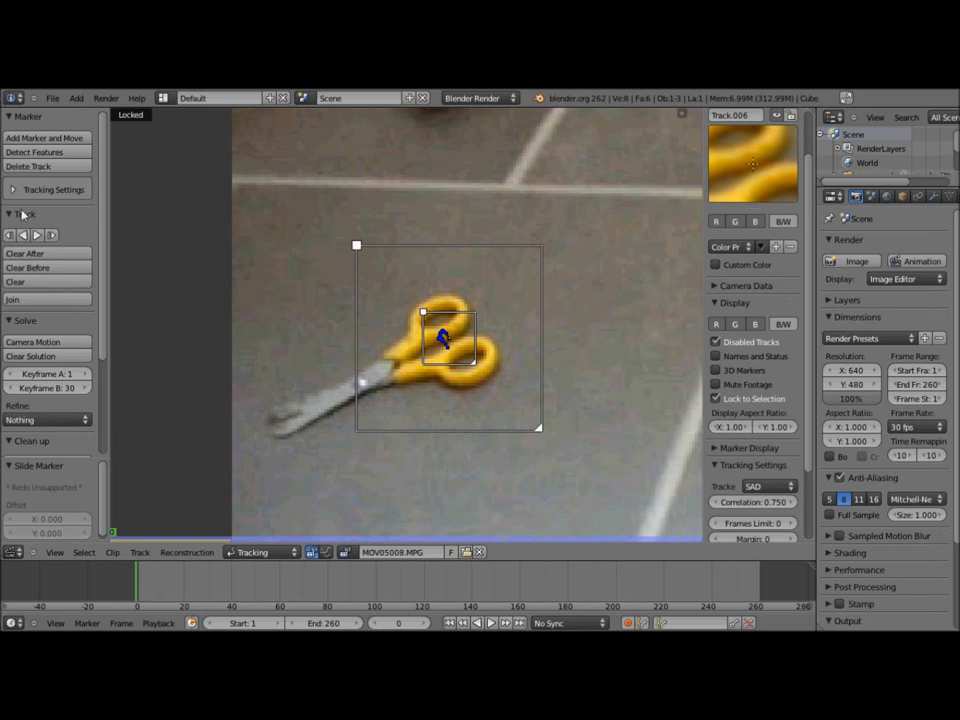
{"action": "key", "text": "ctrl+t"}
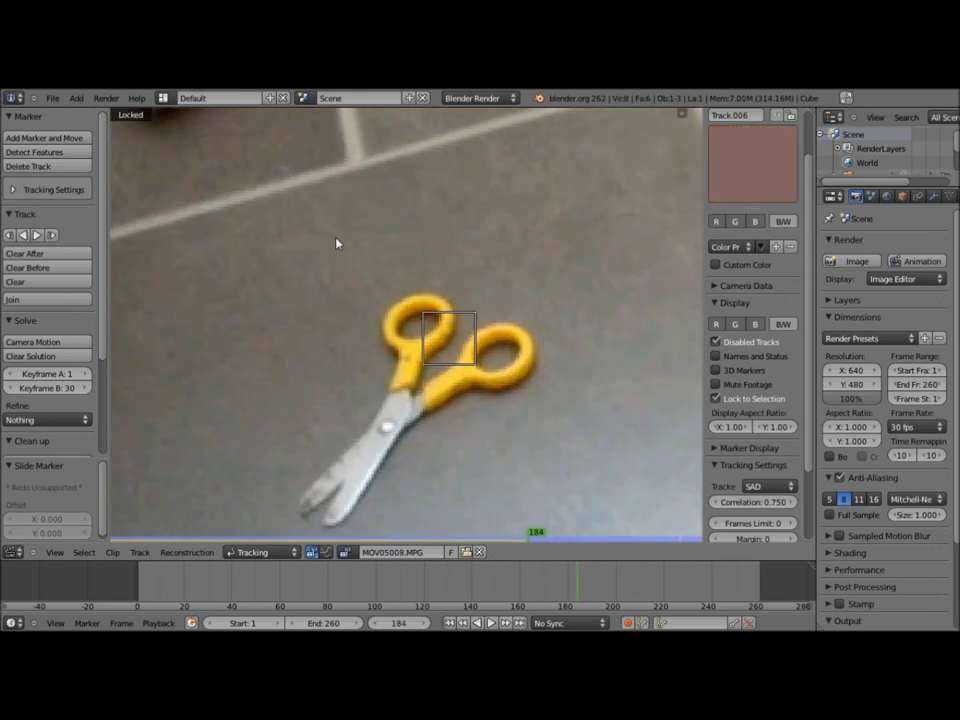
At frame 183 move the marker back onto the handle, enlarge its pattern, and track to frame 260.
{"action": "key", "text": "Left"}
{"action": "right_click", "coordinate": [462, 357]}
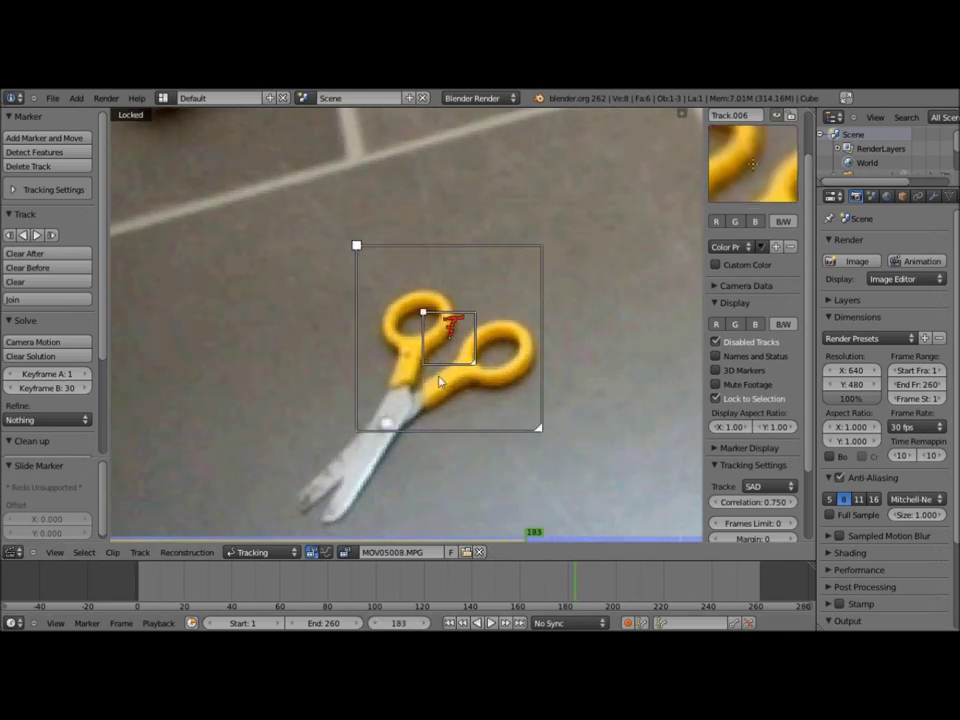
{"action": "key", "text": "g"}
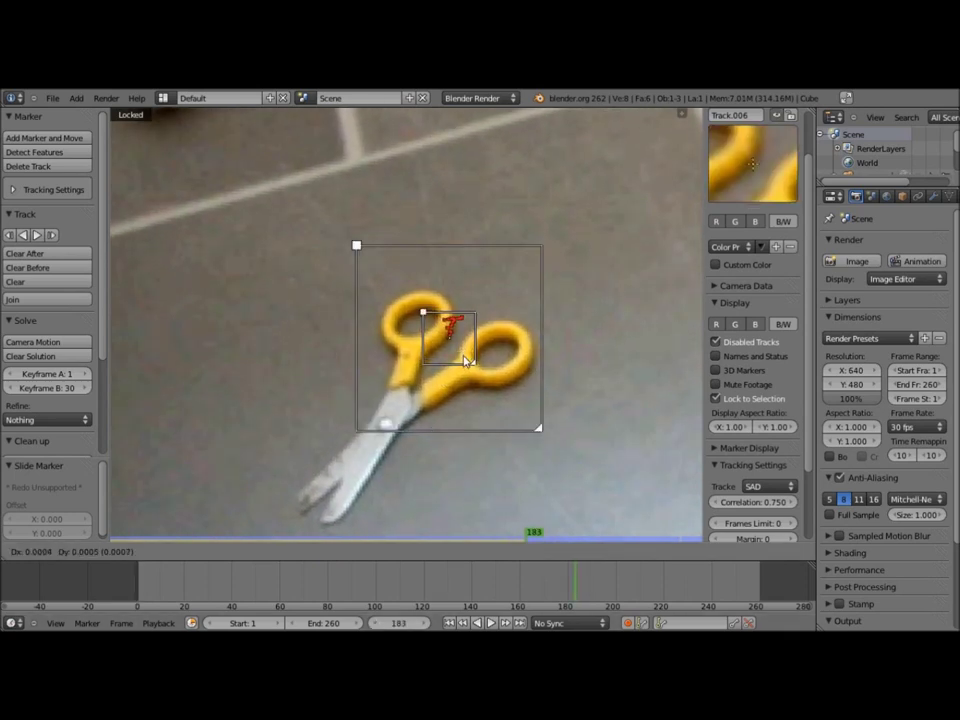
{"action": "left_click", "coordinate": [466, 359]}
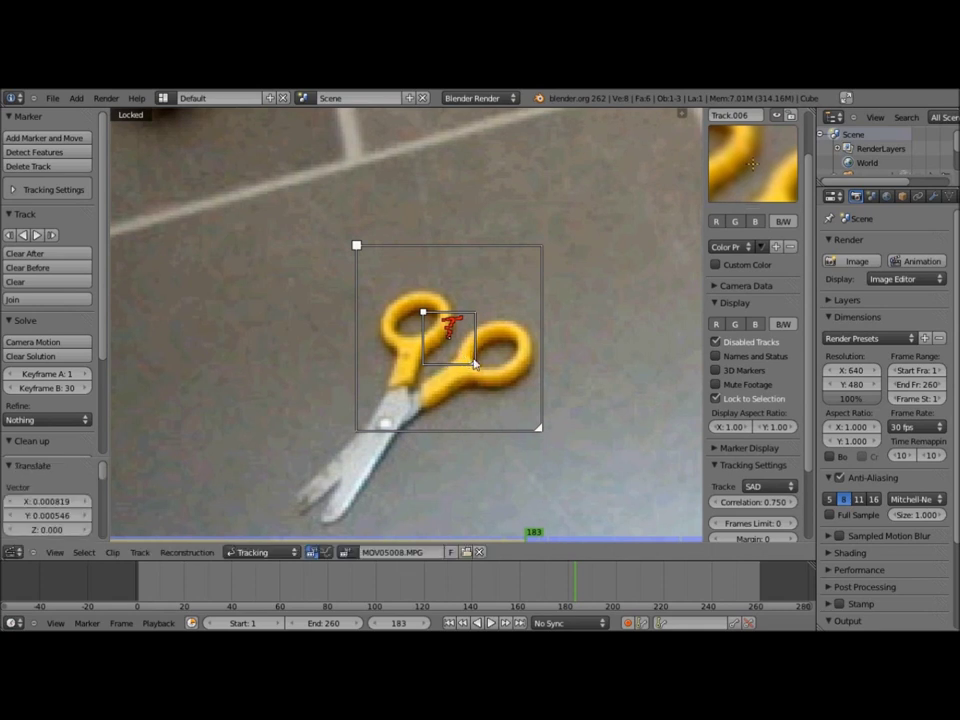
{"action": "left_click_drag", "start_coordinate": [478, 368], "coordinate": [482, 370]}
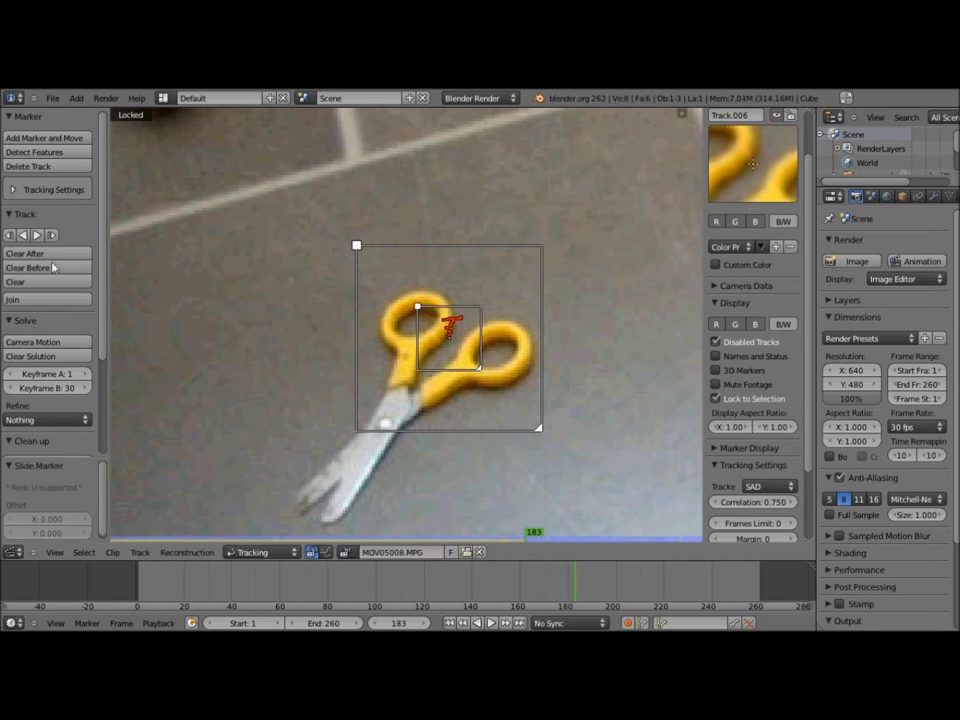
{"action": "left_click", "coordinate": [36, 239]}
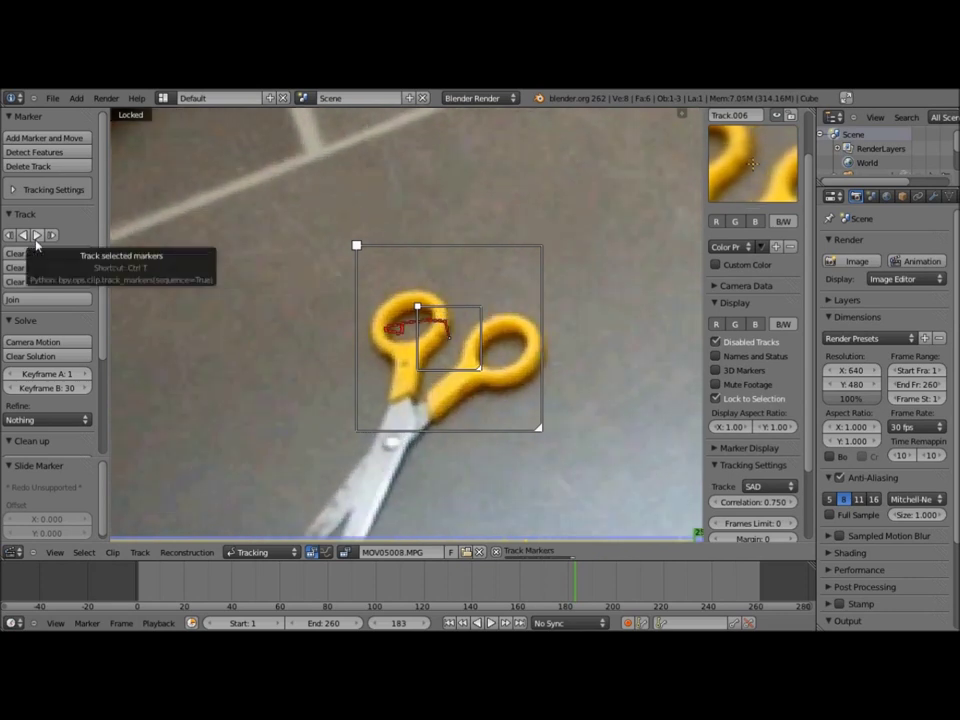
{"action": "scroll", "coordinate": [370, 286], "scroll_direction": "down", "scroll_amount": 3}
{"action": "scroll", "coordinate": [450, 340], "scroll_direction": "down", "scroll_amount": 1}
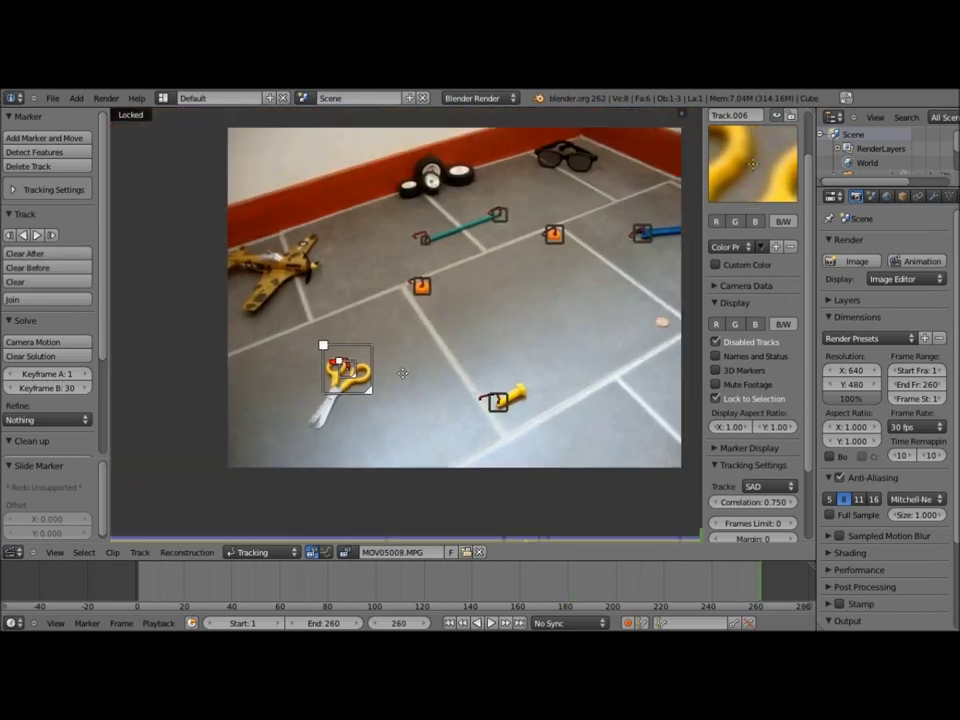
{"action": "scroll", "coordinate": [392, 385], "scroll_direction": "down", "scroll_amount": 1}
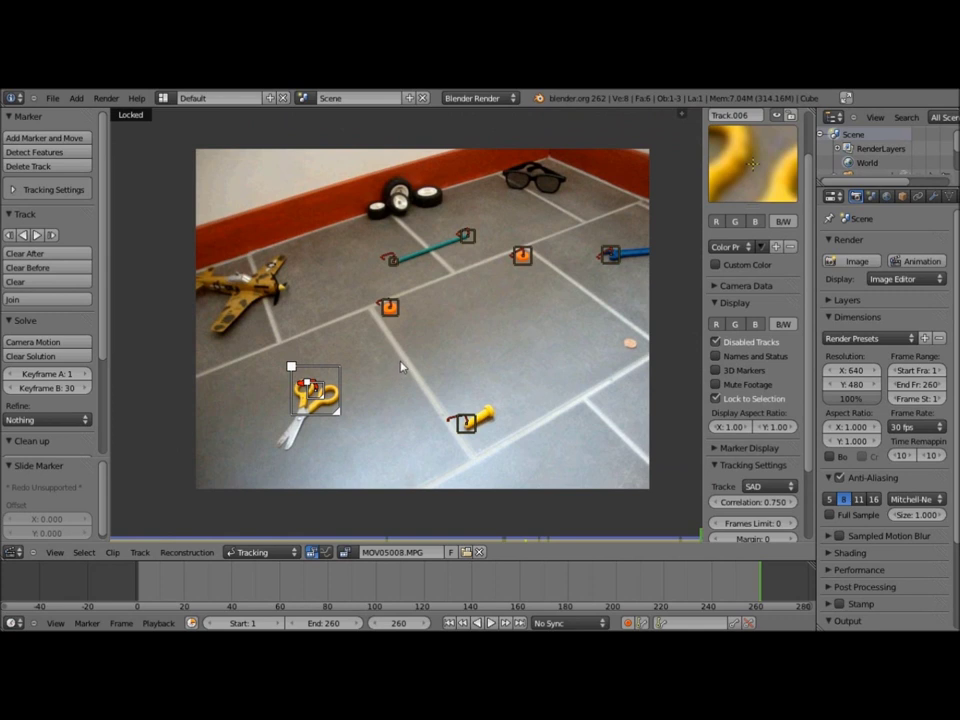
{"action": "scroll", "coordinate": [400, 367], "scroll_direction": "up", "scroll_amount": 3}
{"action": "scroll", "coordinate": [401, 358], "scroll_direction": "up", "scroll_amount": 3}
{"action": "mouse_move", "coordinate": [308, 332]}
{"action": "middle_mouse_down"}
{"action": "mouse_move", "coordinate": [185, 487]}
{"action": "mouse_move", "coordinate": [123, 507]}
{"action": "middle_mouse_up"}
{"action": "left_click", "coordinate": [311, 319], "text": "ctrl"}
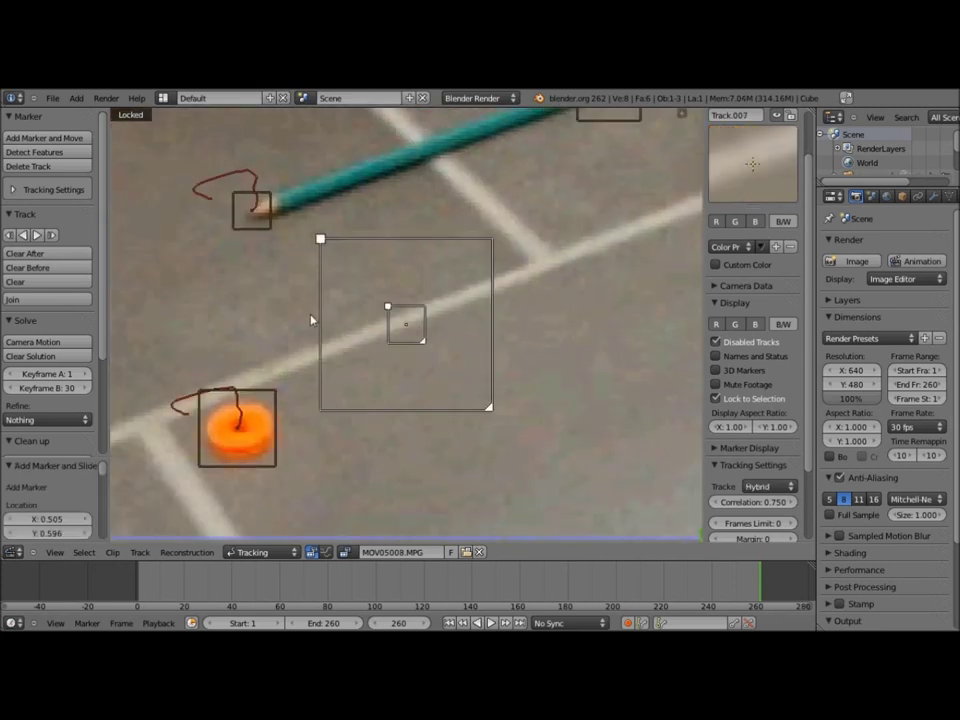
{"action": "left_click_drag", "start_coordinate": [422, 346], "coordinate": [437, 360]}
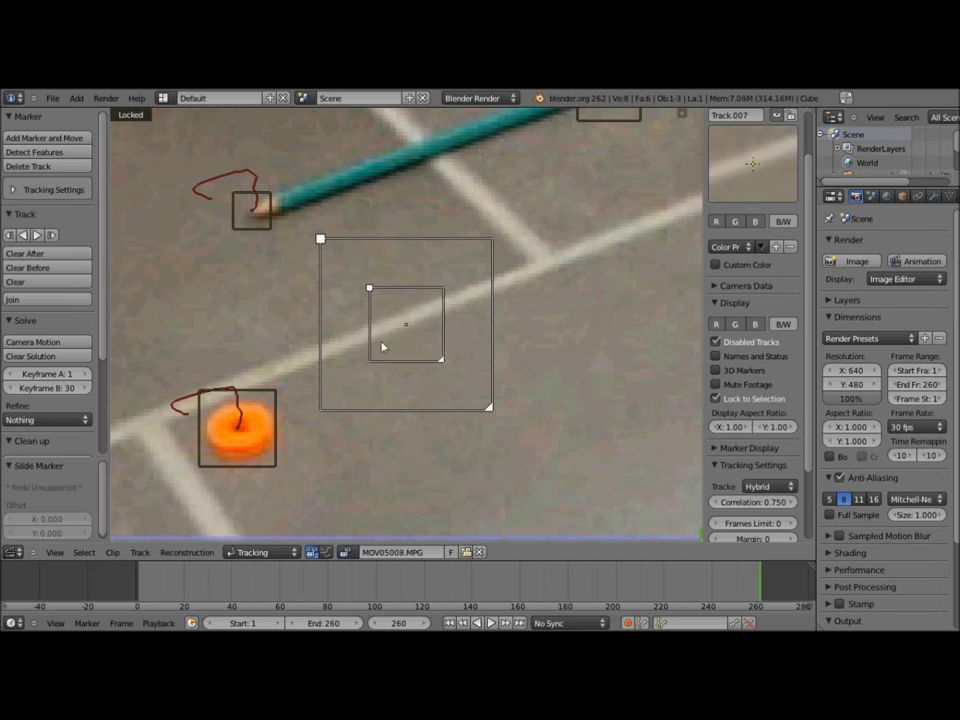
{"action": "left_click_drag", "start_coordinate": [146, 592], "coordinate": [757, 606]}
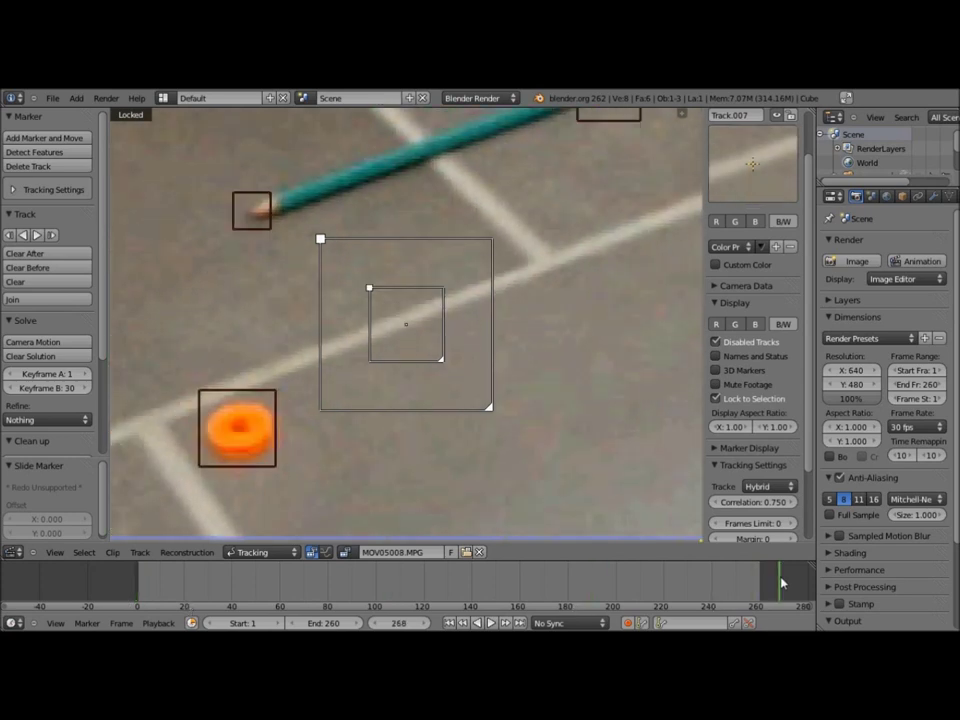
{"action": "left_click", "coordinate": [23, 236]}
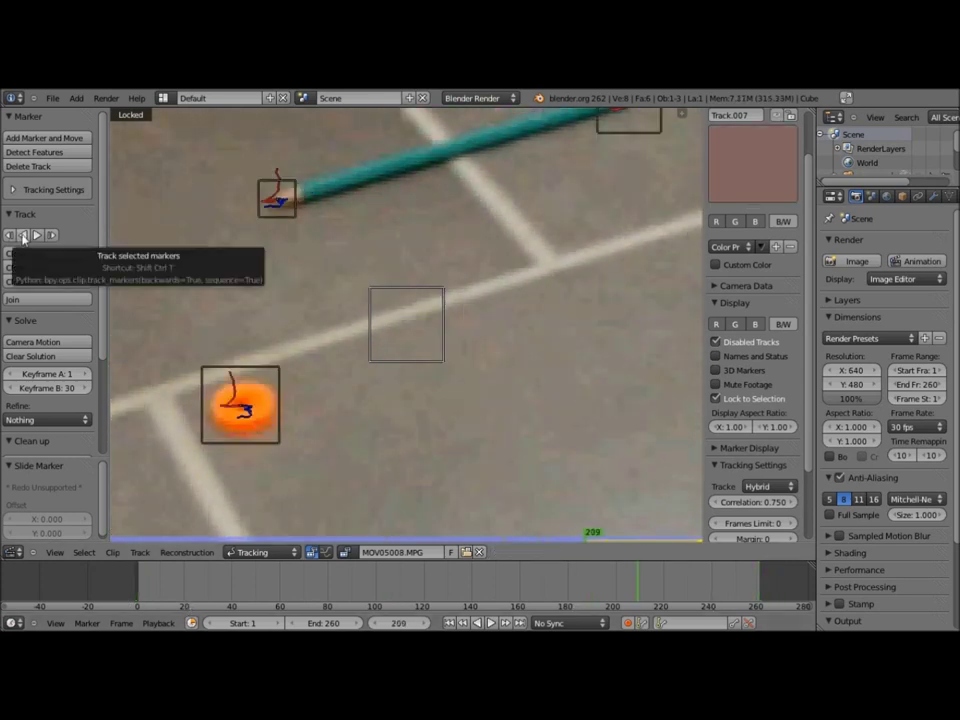
{"action": "mouse_move", "coordinate": [648, 590]}
{"action": "left_mouse_down"}
{"action": "mouse_move", "coordinate": [718, 600]}
{"action": "mouse_move", "coordinate": [707, 585]}
{"action": "mouse_move", "coordinate": [726, 585]}
{"action": "mouse_move", "coordinate": [662, 583]}
{"action": "mouse_move", "coordinate": [720, 593]}
{"action": "mouse_move", "coordinate": [700, 591]}
{"action": "mouse_move", "coordinate": [720, 593]}
{"action": "mouse_move", "coordinate": [718, 610]}
{"action": "left_mouse_up"}
{"action": "key", "text": "Left"}
{"action": "key", "text": "Left"}
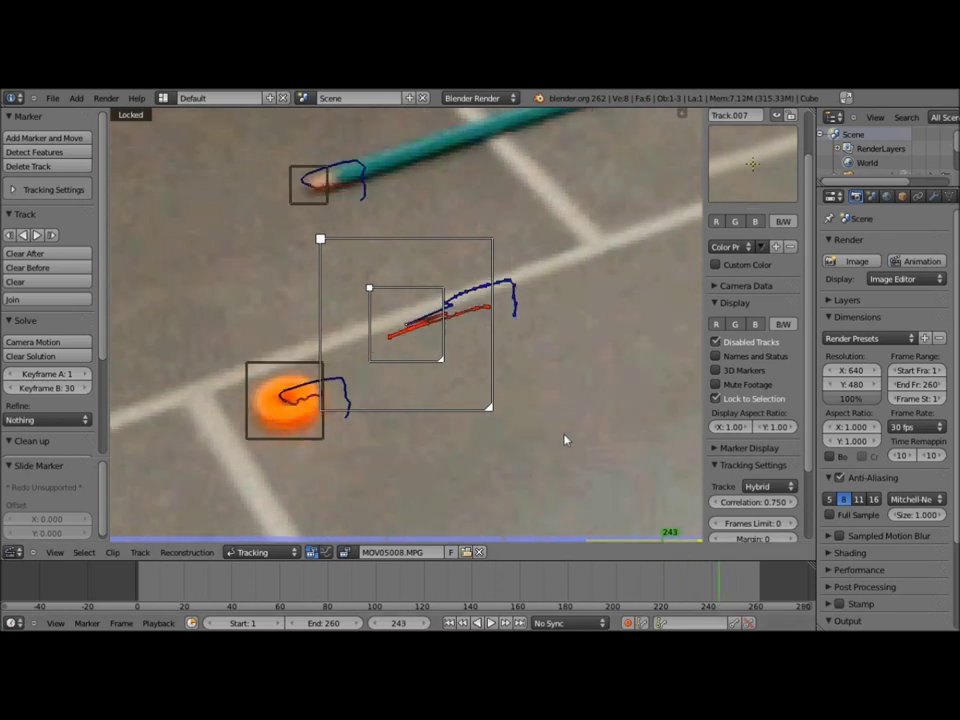
{"action": "key", "text": "x"}
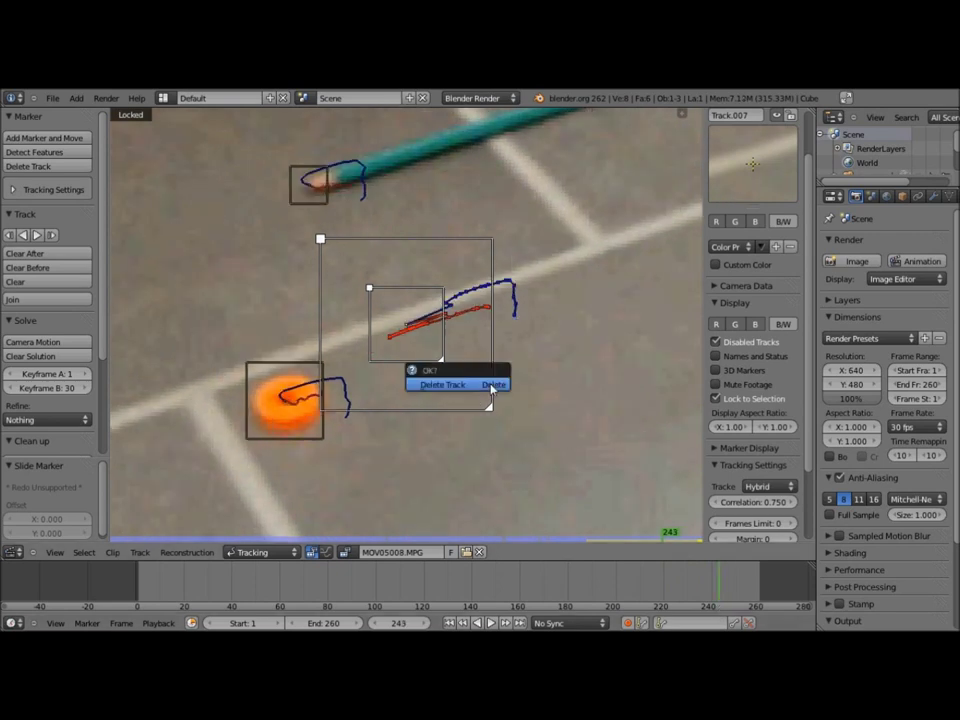
{"action": "left_click", "coordinate": [489, 388]}
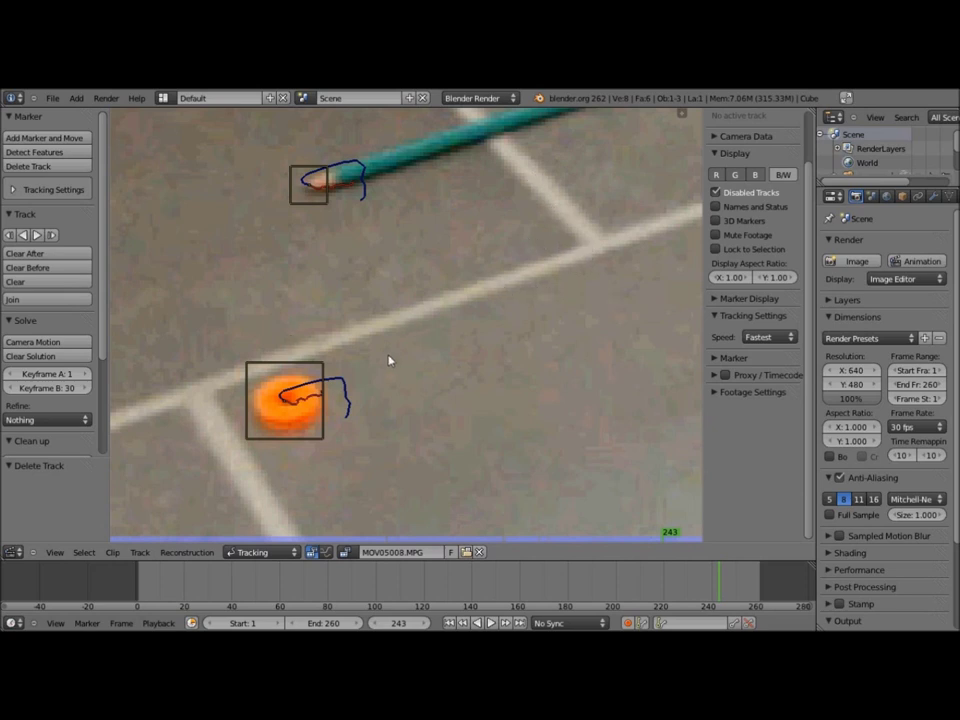
{"action": "key", "text": "f"}
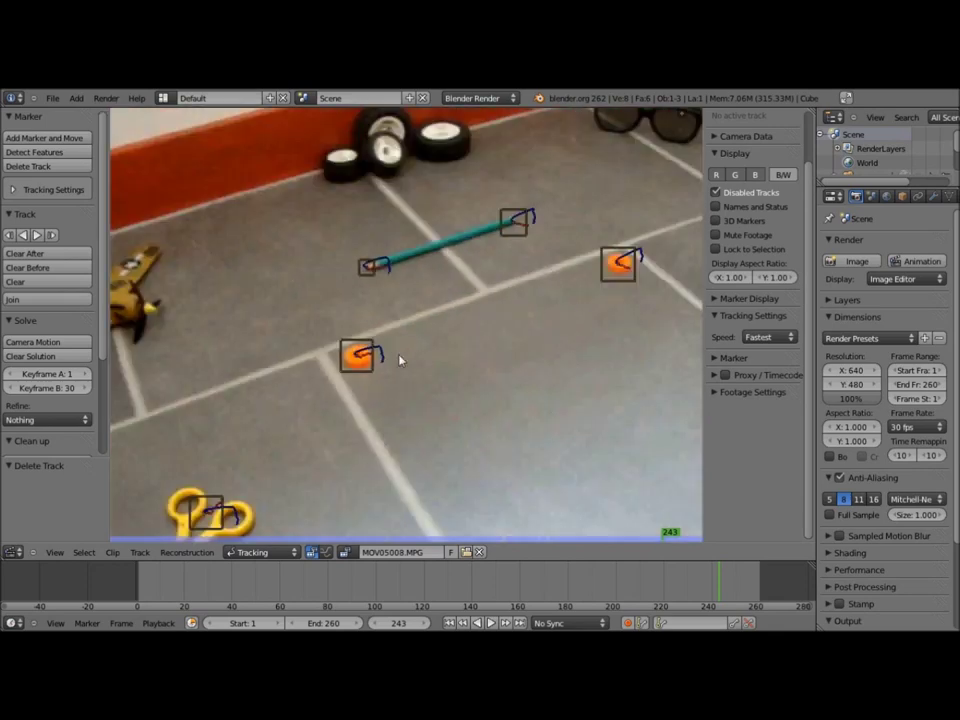
Add a marker on the coin, enlarge its pattern, track it backwards, then delete the bad track.
{"action": "scroll", "coordinate": [396, 360], "scroll_direction": "down", "scroll_amount": 1}
{"action": "middle_click_drag", "start_coordinate": [397, 292], "coordinate": [377, 317]}
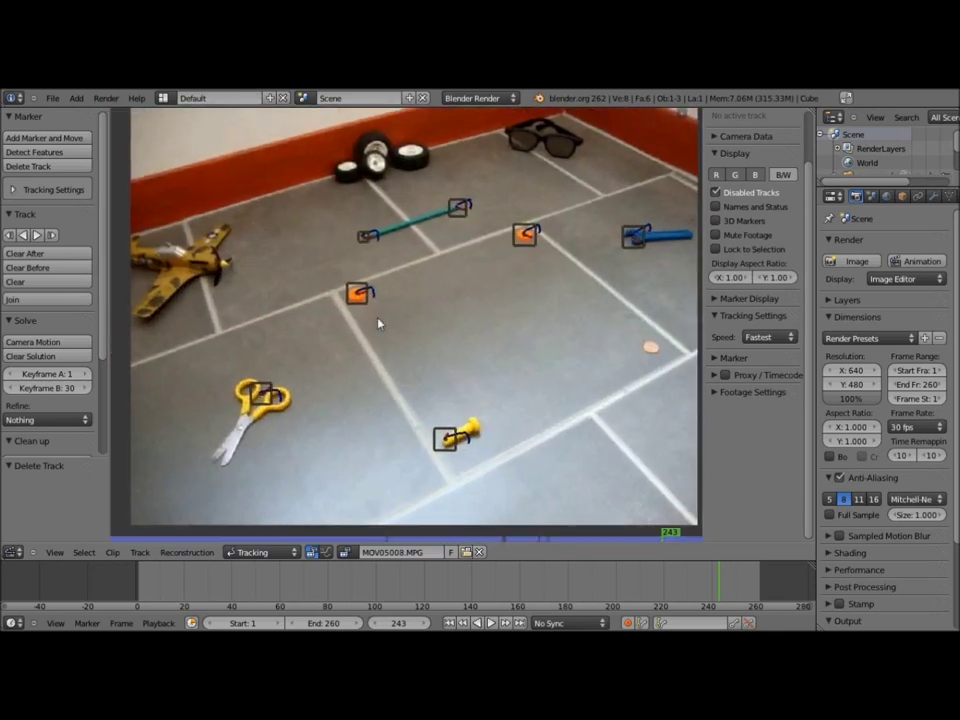
{"action": "left_click", "coordinate": [651, 347], "text": "ctrl"}
{"action": "scroll", "coordinate": [459, 379], "scroll_direction": "up", "scroll_amount": 5}
{"action": "left_click_drag", "start_coordinate": [455, 378], "coordinate": [460, 379]}
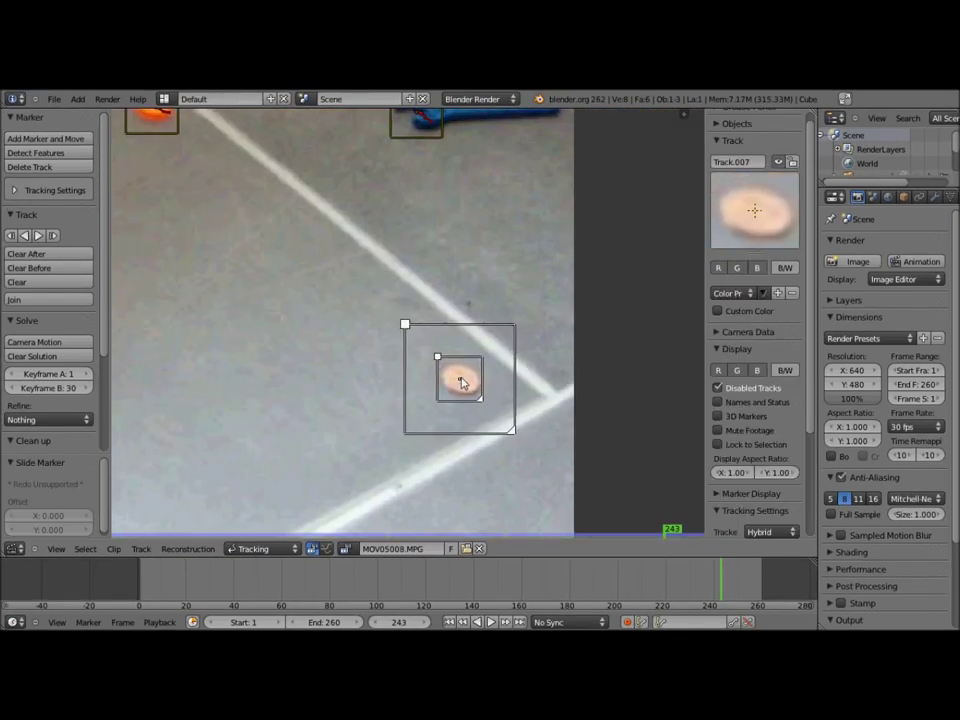
{"action": "left_click", "coordinate": [25, 237]}
{"action": "key", "text": "x"}
{"action": "left_click", "coordinate": [535, 405]}
Reposition the marker, enlarge its pattern and search areas, switch the tracker to SAD, and track forward.
{"action": "key", "text": "g"}
{"action": "left_click", "coordinate": [358, 499]}
{"action": "left_click_drag", "start_coordinate": [376, 450], "coordinate": [401, 478]}
{"action": "left_click", "coordinate": [770, 532]}
{"action": "left_click", "coordinate": [781, 503]}
{"action": "left_click", "coordinate": [39, 236]}
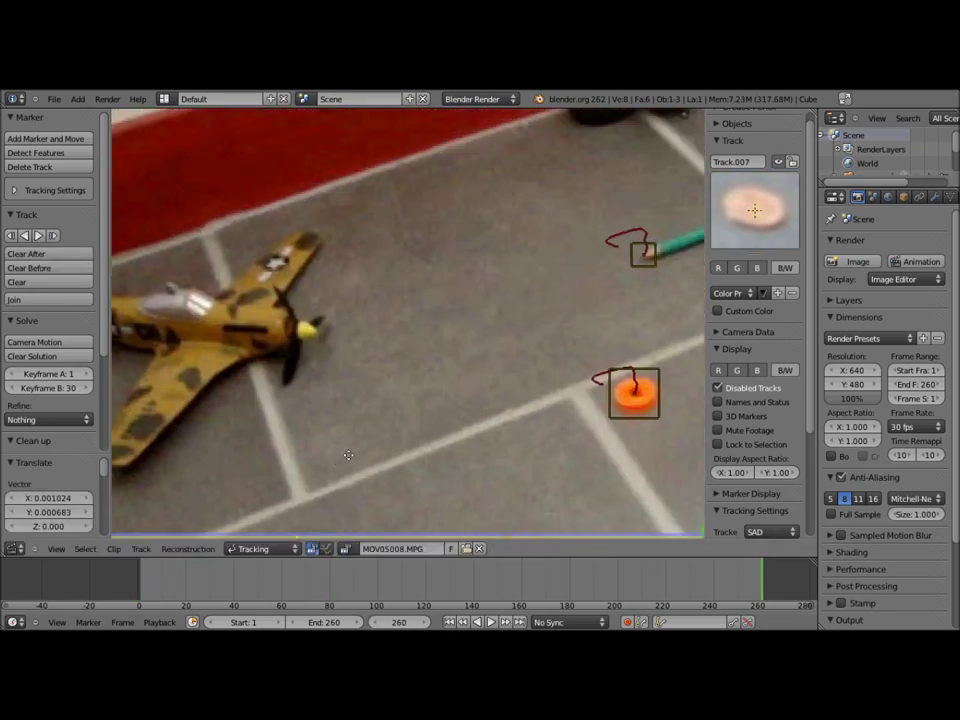
From the first frame, add an enlarged marker near the wheels, track it forward, and check it.
{"action": "key", "text": "shift+Left"}
{"action": "scroll", "coordinate": [328, 312], "scroll_direction": "up", "scroll_amount": 3}
{"action": "left_click", "coordinate": [377, 283], "text": "ctrl"}
{"action": "left_click_drag", "start_coordinate": [406, 310], "coordinate": [460, 366]}
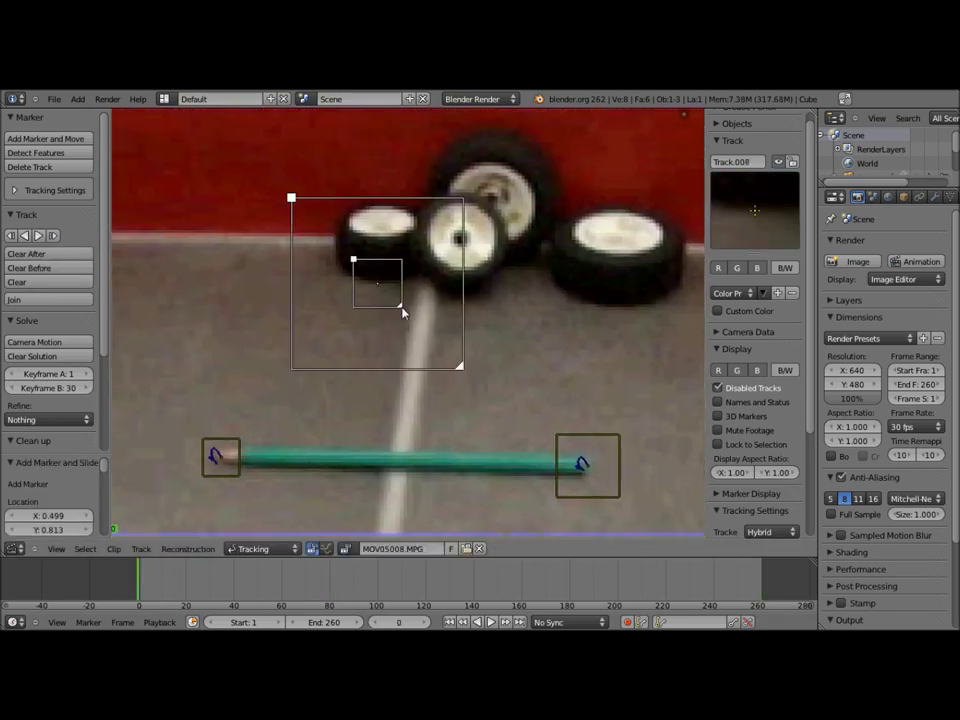
{"action": "left_click", "coordinate": [39, 236]}
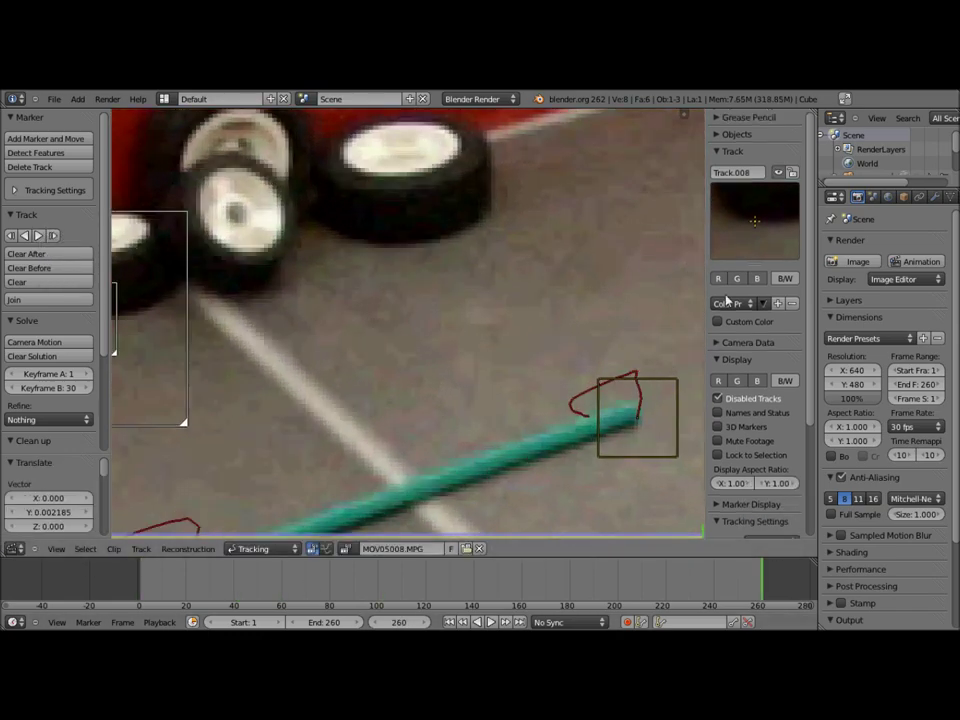
{"action": "mouse_move", "coordinate": [748, 592]}
{"action": "left_mouse_down"}
{"action": "mouse_move", "coordinate": [446, 580]}
{"action": "mouse_move", "coordinate": [760, 590]}
{"action": "left_mouse_up"}
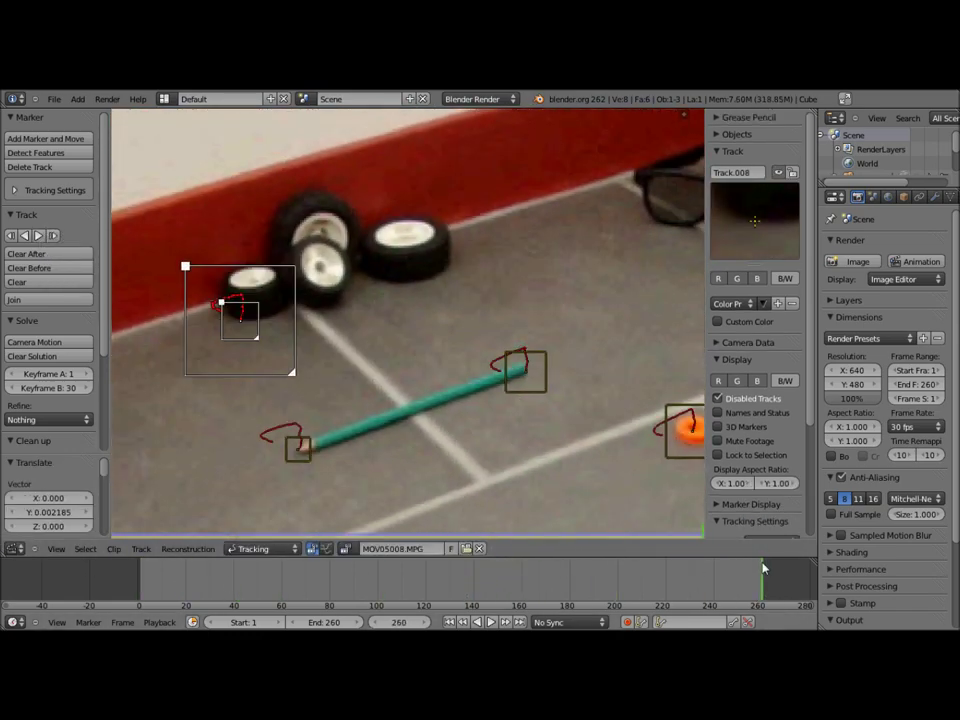
Back at the clip start, place a second marker on the wheel and track it forward to frame 260.
{"action": "left_click", "coordinate": [27, 238]}
{"action": "left_click", "coordinate": [336, 295], "text": "ctrl"}
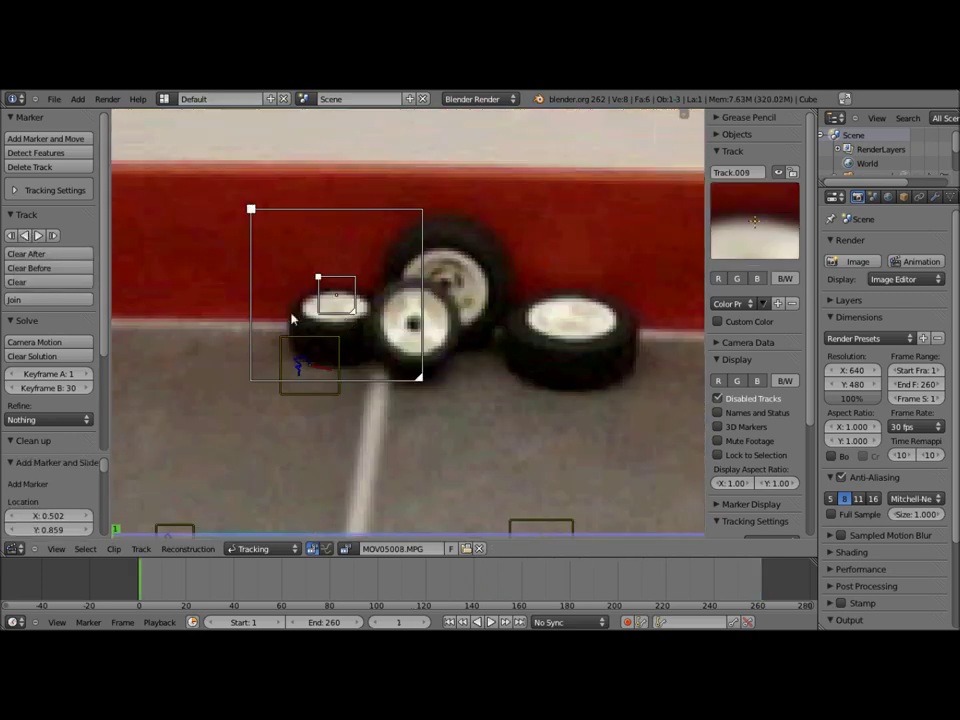
{"action": "left_click", "coordinate": [39, 236]}
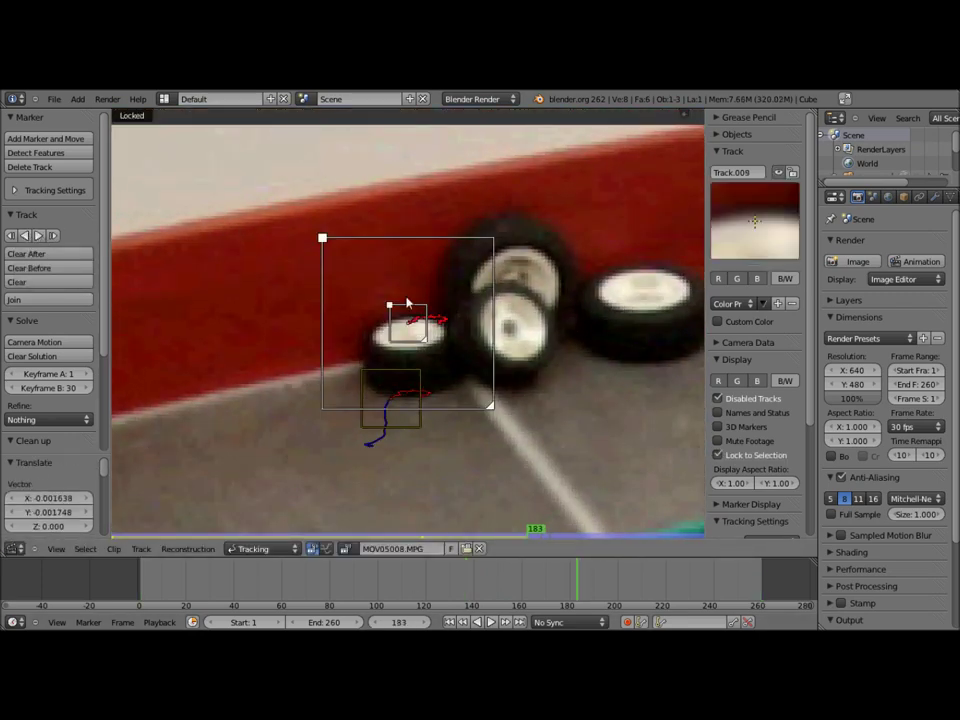
{"action": "left_click_drag", "start_coordinate": [581, 533], "coordinate": [201, 540]}
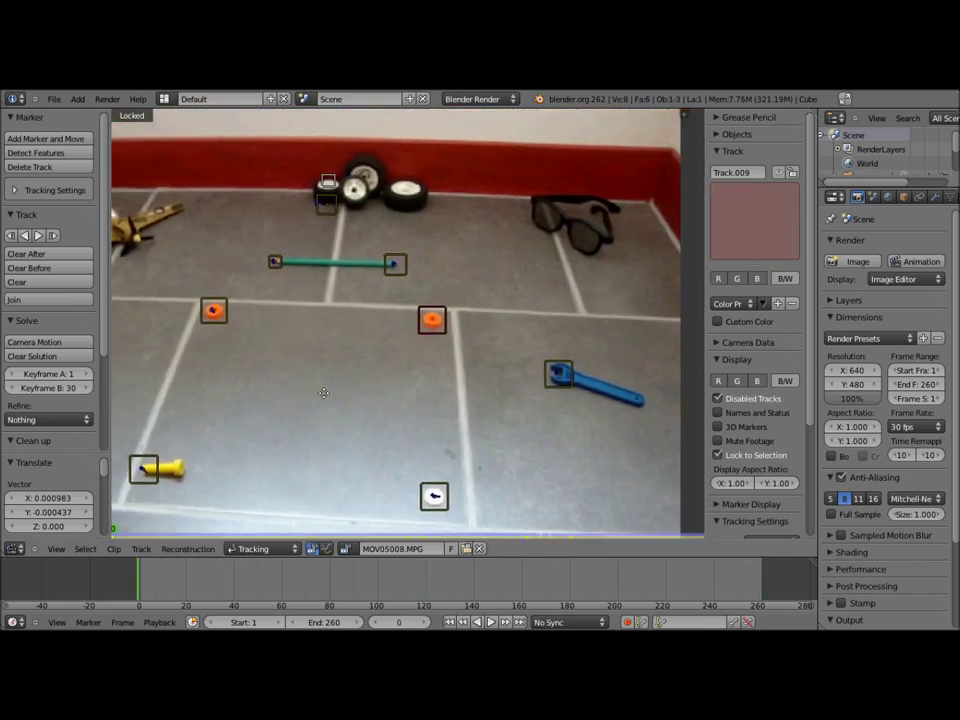
{"action": "left_click_drag", "start_coordinate": [201, 547], "coordinate": [113, 540]}
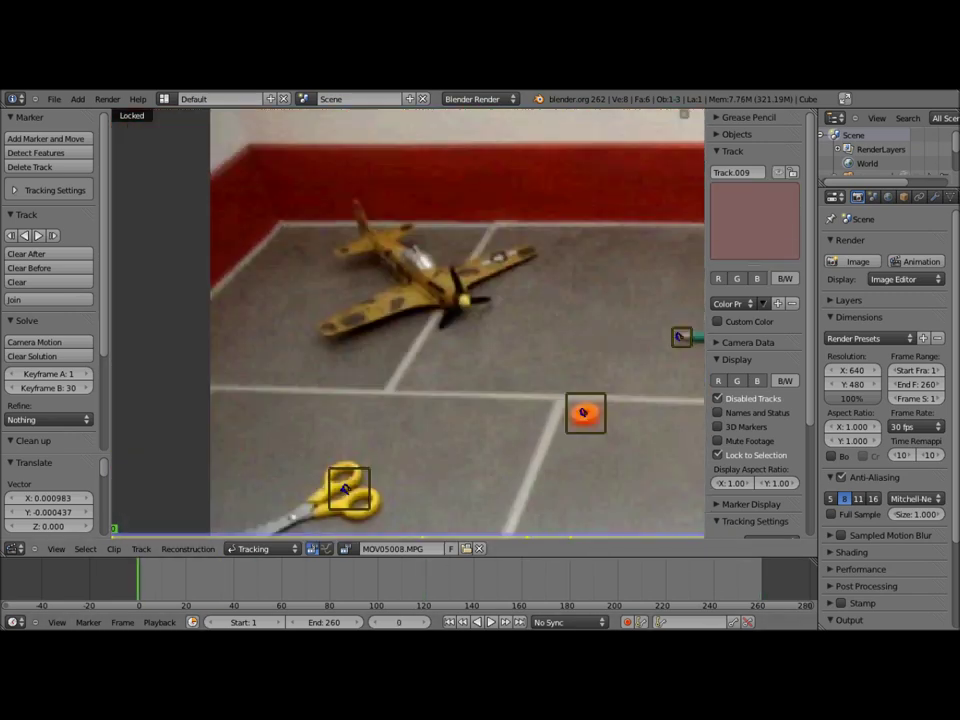
Track a new marker on the plane's wing tip, inspect it around frame 121, and delete it.
{"action": "left_click", "coordinate": [265, 360], "text": "ctrl"}
{"action": "left_click", "coordinate": [39, 236]}
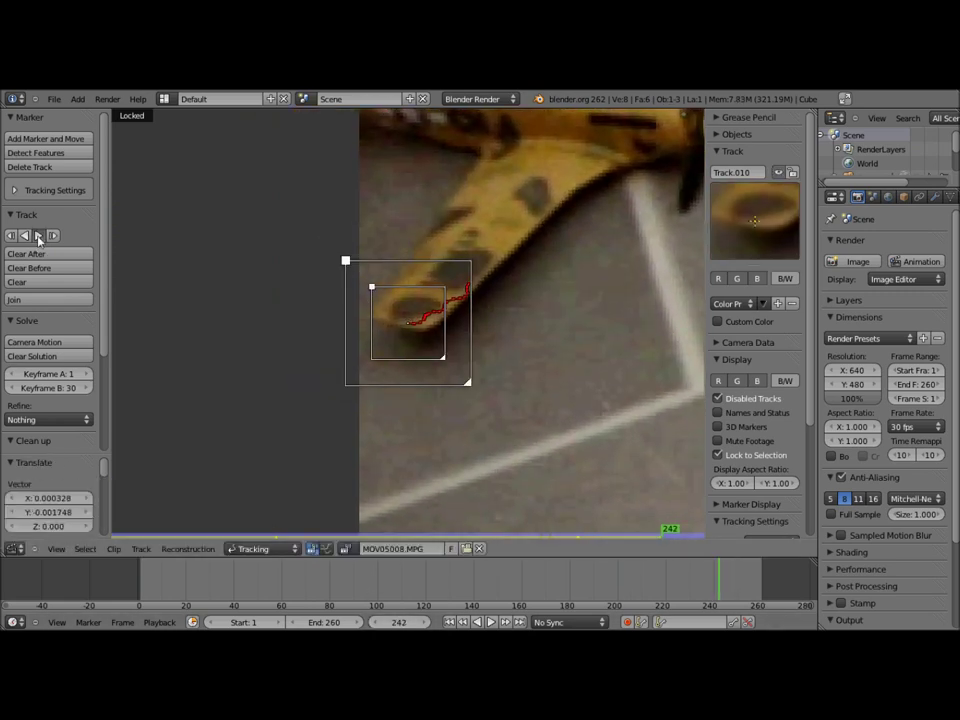
{"action": "left_click", "coordinate": [467, 375]}
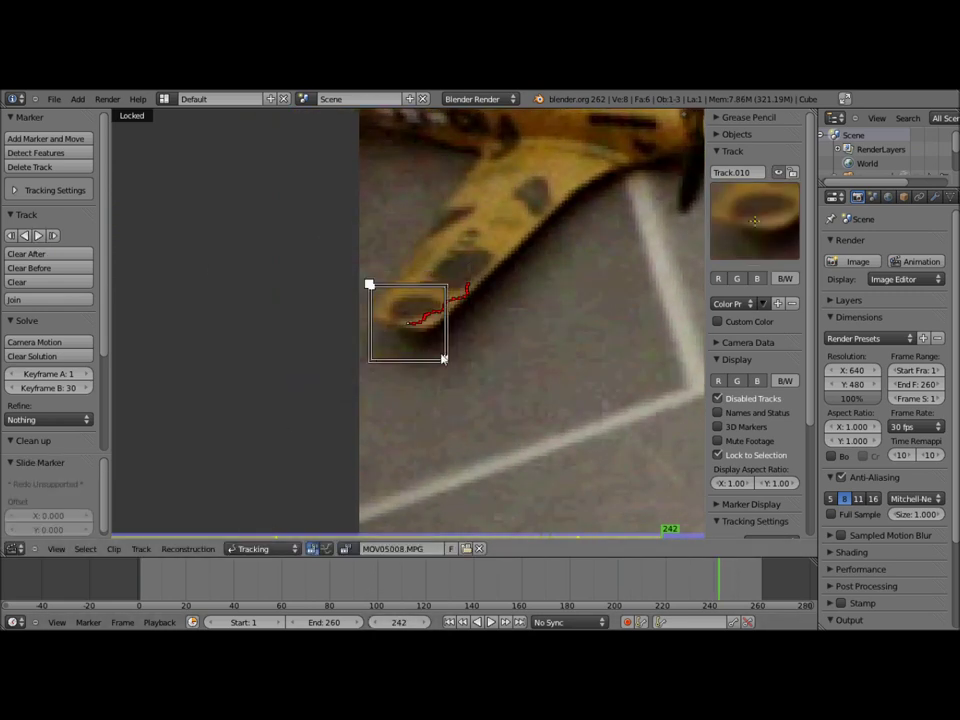
{"action": "left_click_drag", "start_coordinate": [115, 532], "coordinate": [358, 527]}
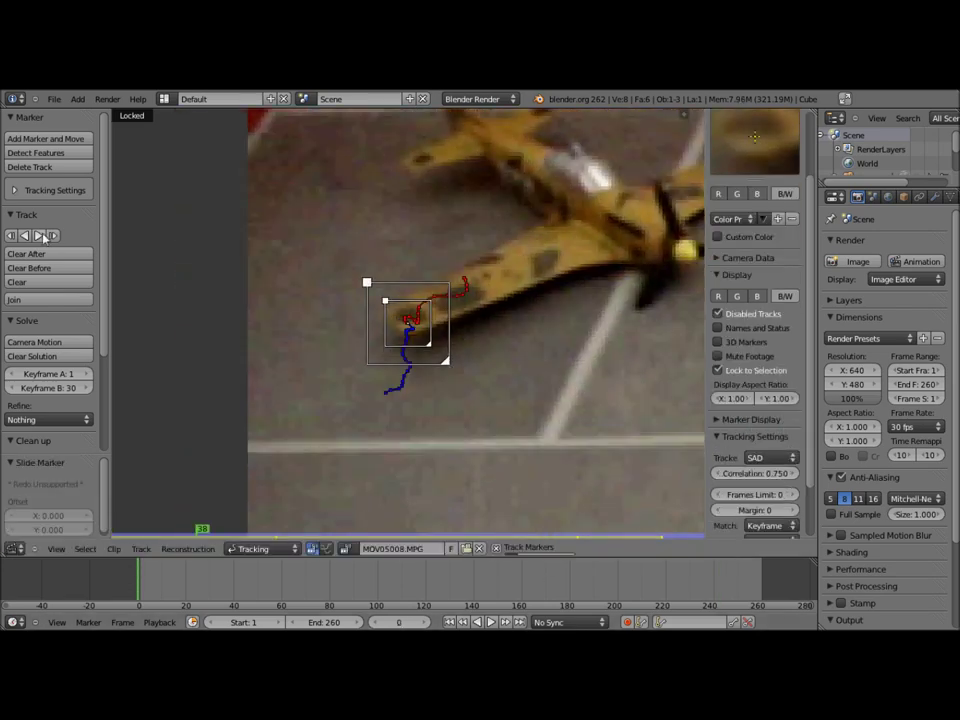
{"action": "left_click_drag", "start_coordinate": [358, 527], "coordinate": [396, 528]}
{"action": "scroll", "coordinate": [408, 320], "scroll_direction": "up", "scroll_amount": 2}
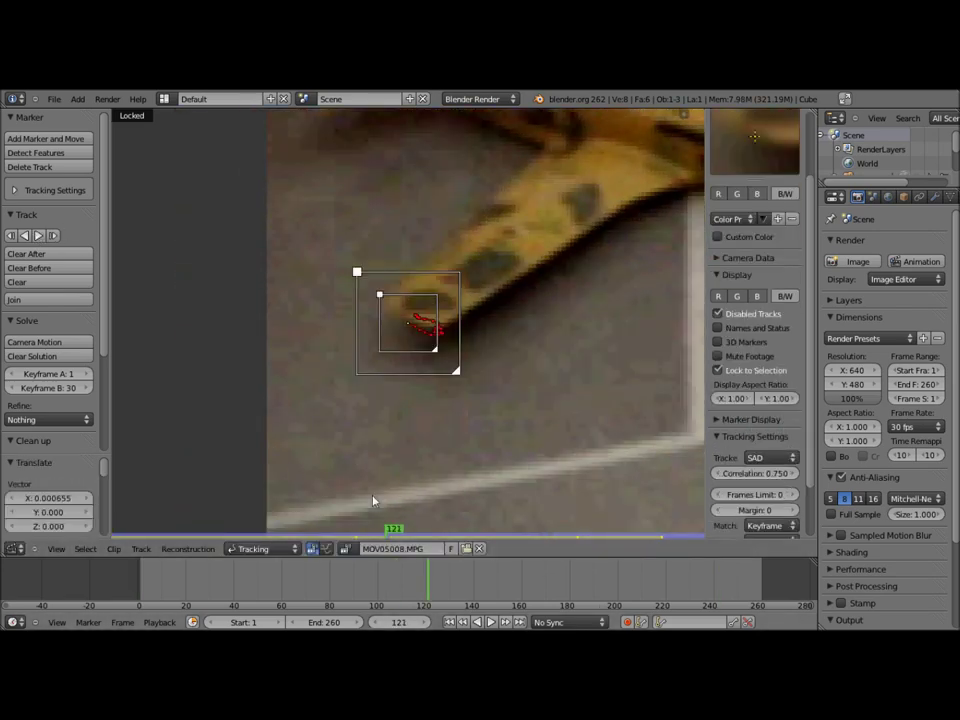
{"action": "key", "text": "Delete"}
Place Track.010 on the plane, track it forward from the first frame, play the clip, and return to the start.
{"action": "scroll", "coordinate": [503, 305], "scroll_direction": "down", "scroll_amount": 2}
{"action": "left_click", "coordinate": [456, 300], "text": "ctrl"}
{"action": "key", "text": "ctrl+l"}
{"action": "key", "text": "shift+Left"}
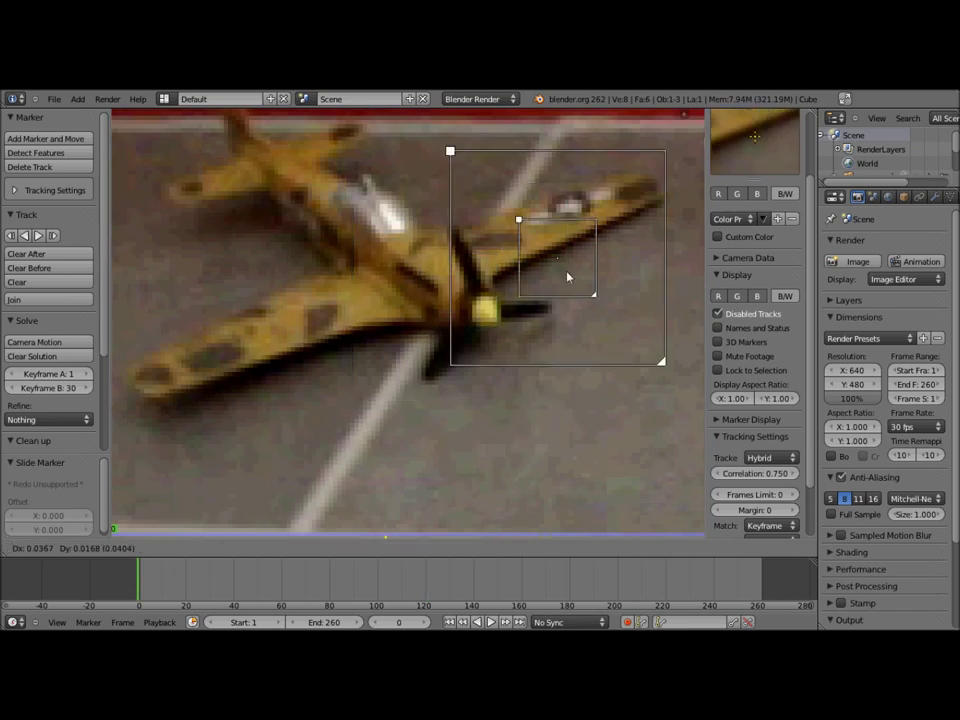
{"action": "left_click", "coordinate": [53, 235]}
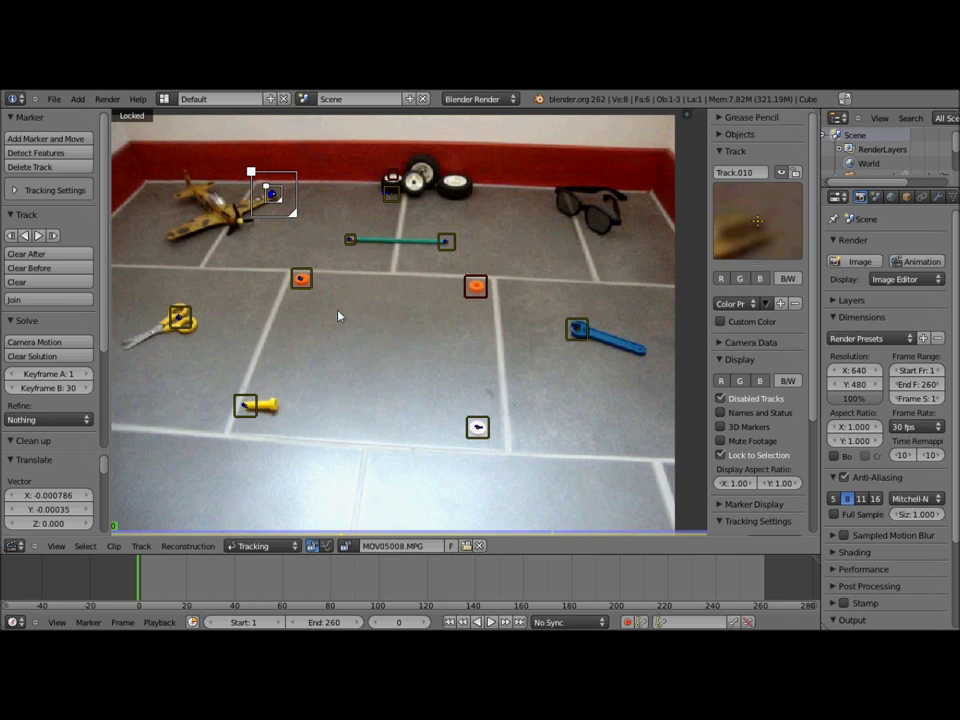
{"action": "key", "text": "ctrl+t"}
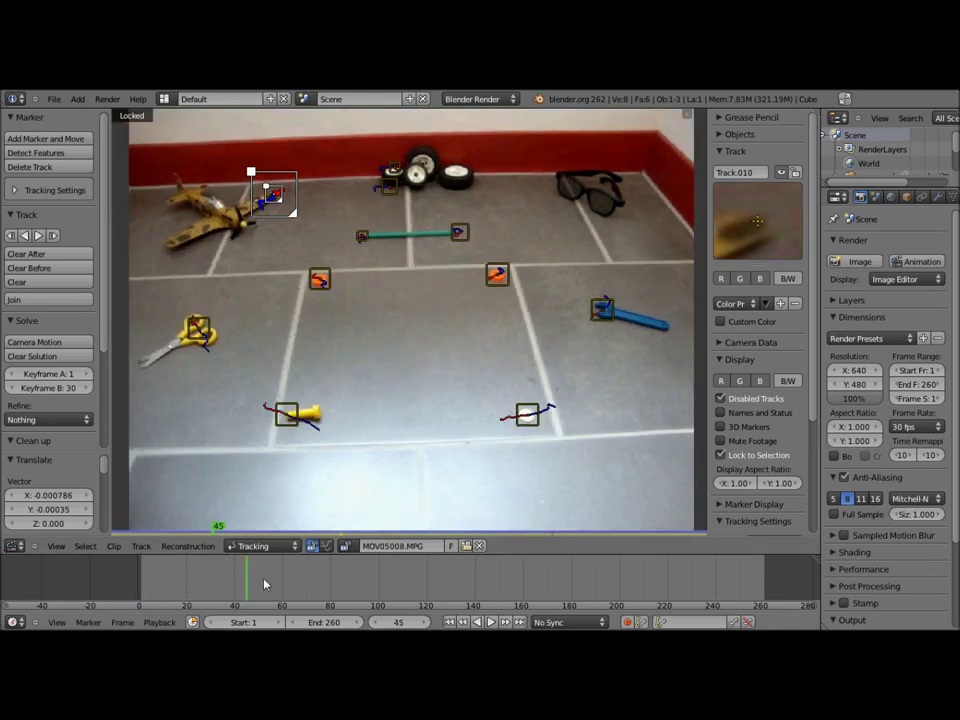
{"action": "left_click_drag", "start_coordinate": [260, 578], "coordinate": [138, 580]}
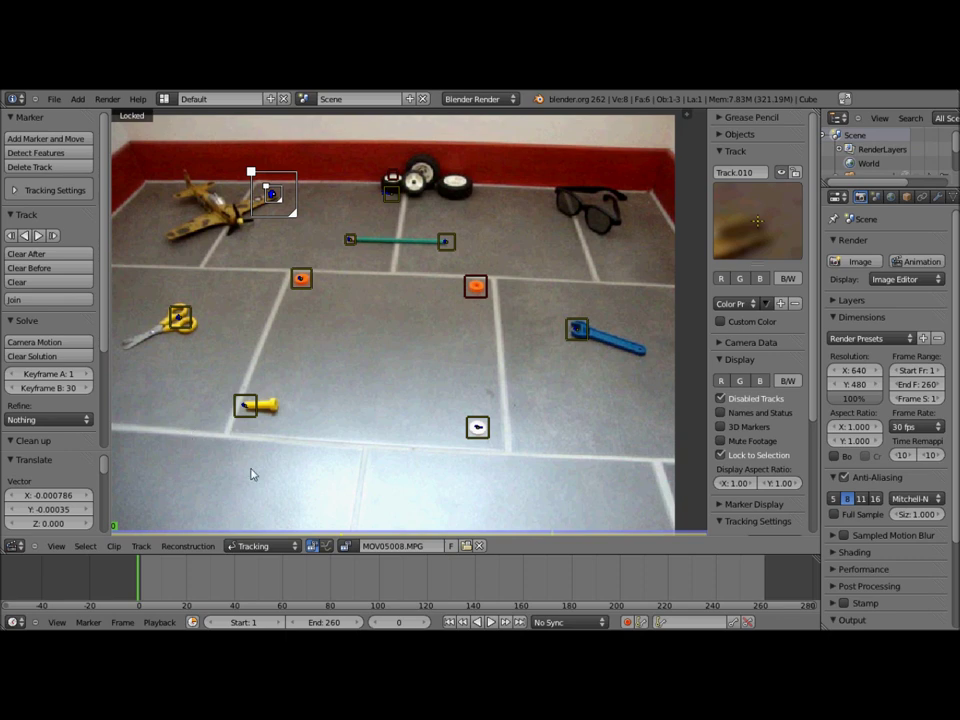
{"action": "scroll", "coordinate": [289, 448], "scroll_direction": "up", "scroll_amount": 3}
Zoom in on the sunglasses area and add a new marker there.
{"action": "scroll", "coordinate": [296, 447], "scroll_direction": "up", "scroll_amount": 4}
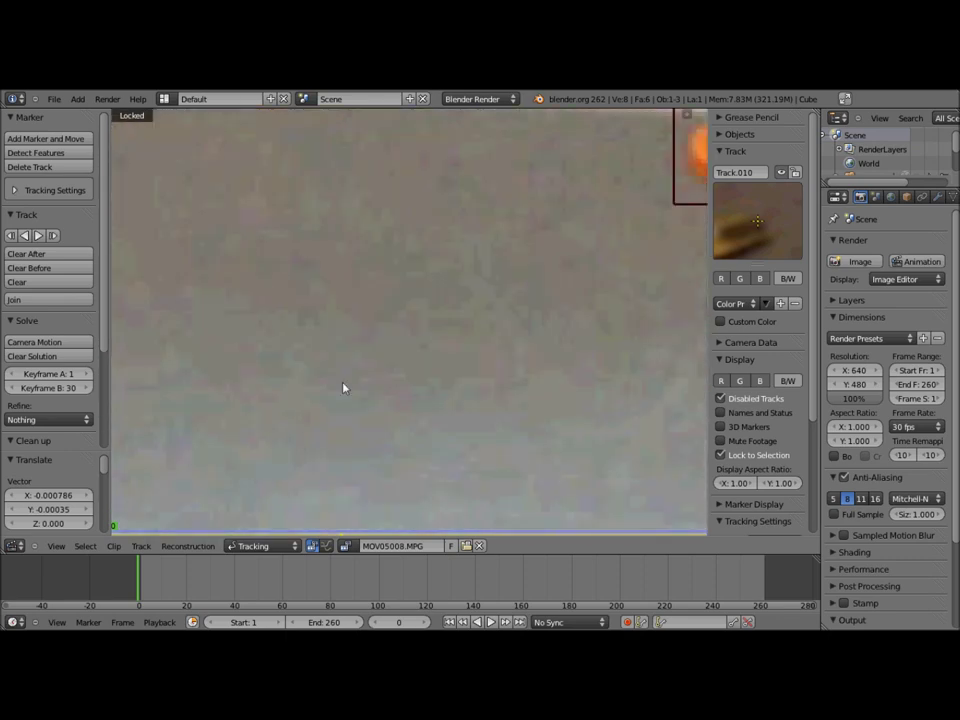
{"action": "scroll", "coordinate": [343, 388], "scroll_direction": "down", "scroll_amount": 4}
{"action": "scroll", "coordinate": [620, 282], "scroll_direction": "down", "scroll_amount": 2}
{"action": "scroll", "coordinate": [300, 519], "scroll_direction": "down", "scroll_amount": 2}
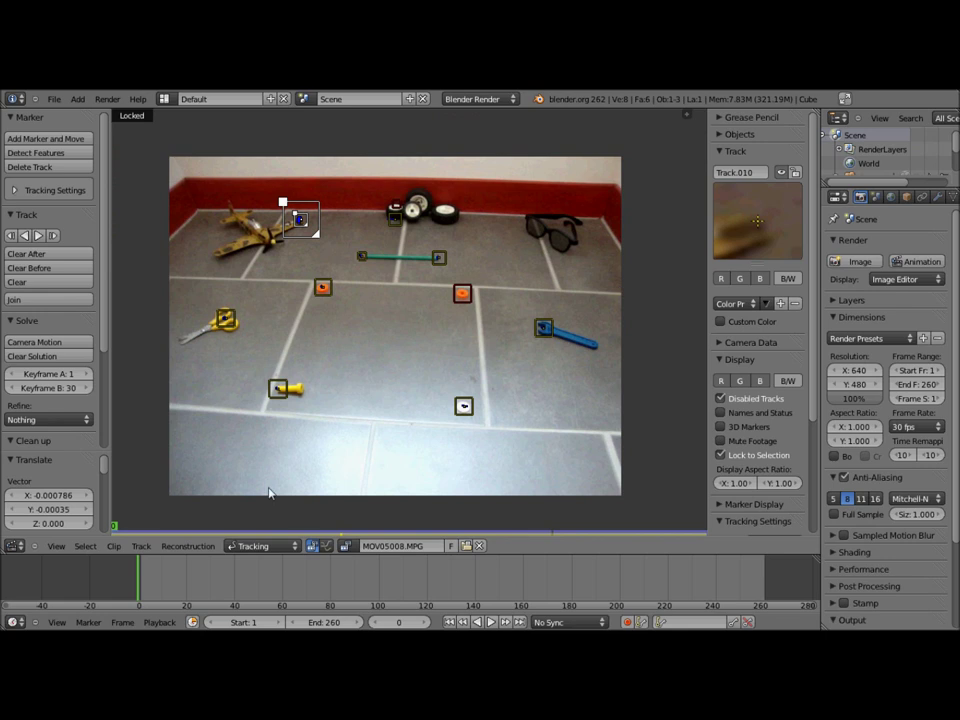
{"action": "scroll", "coordinate": [268, 492], "scroll_direction": "up", "scroll_amount": 3}
{"action": "scroll", "coordinate": [268, 493], "scroll_direction": "down", "scroll_amount": 2}
{"action": "middle_click_drag", "start_coordinate": [268, 493], "coordinate": [158, 447]}
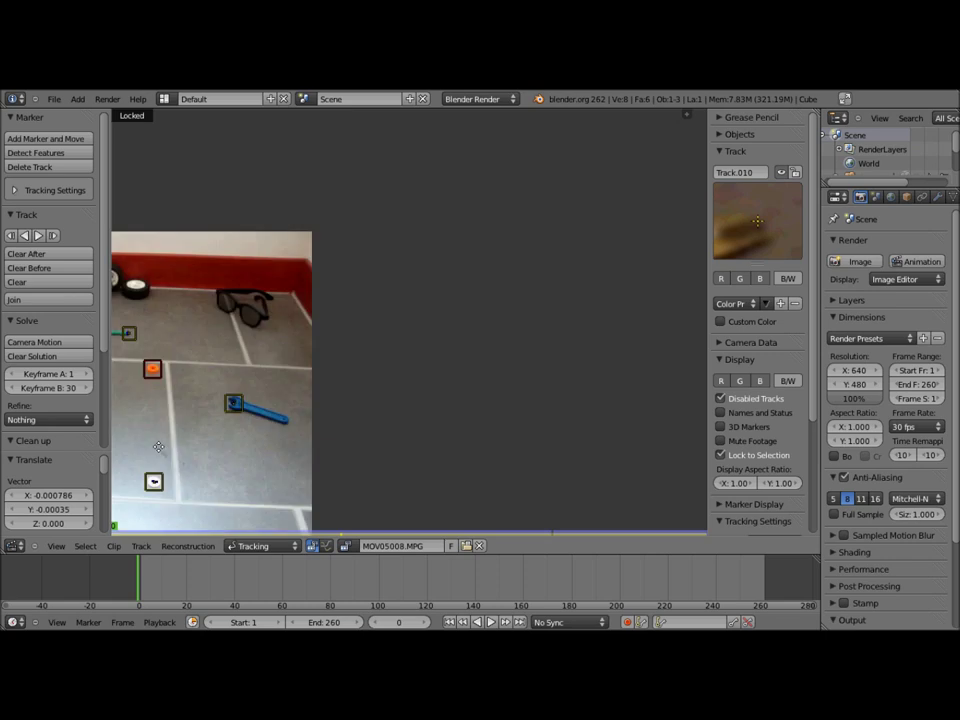
{"action": "scroll", "coordinate": [160, 450], "scroll_direction": "up", "scroll_amount": 1}
{"action": "scroll", "coordinate": [195, 480], "scroll_direction": "up", "scroll_amount": 1}
{"action": "scroll", "coordinate": [230, 510], "scroll_direction": "up", "scroll_amount": 1}
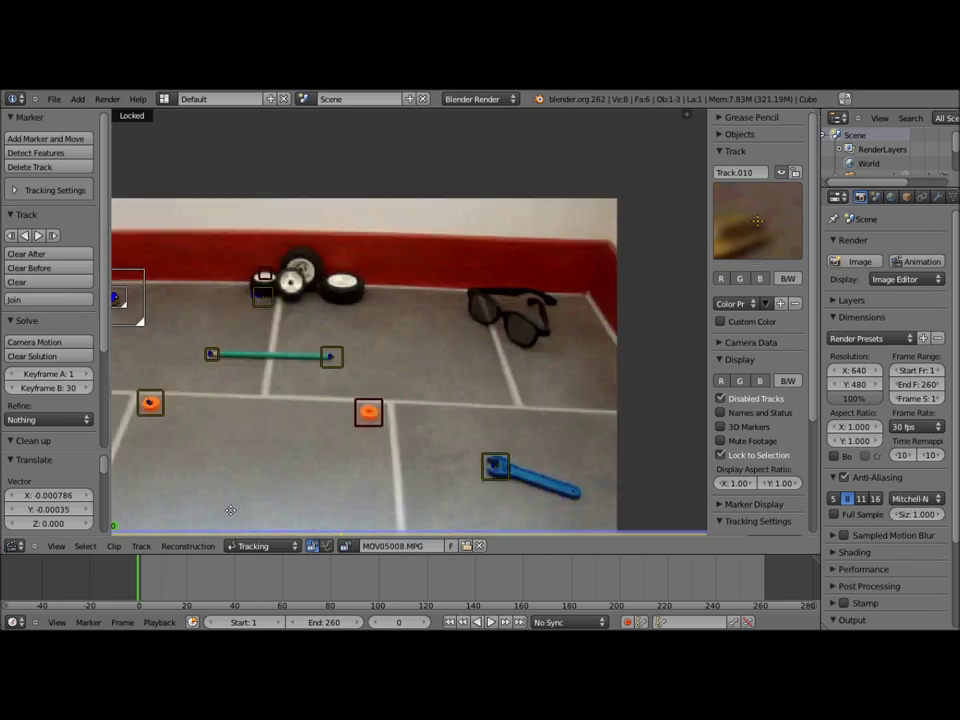
{"action": "scroll", "coordinate": [300, 512], "scroll_direction": "up", "scroll_amount": 1}
{"action": "scroll", "coordinate": [300, 510], "scroll_direction": "up", "scroll_amount": 1}
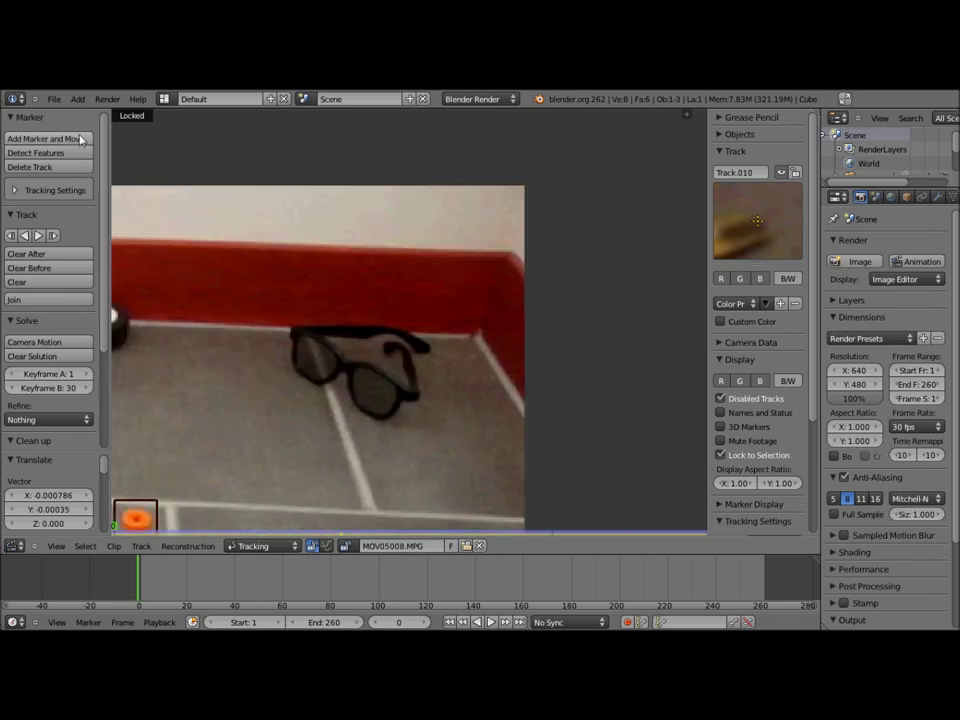
{"action": "left_click", "coordinate": [80, 140]}
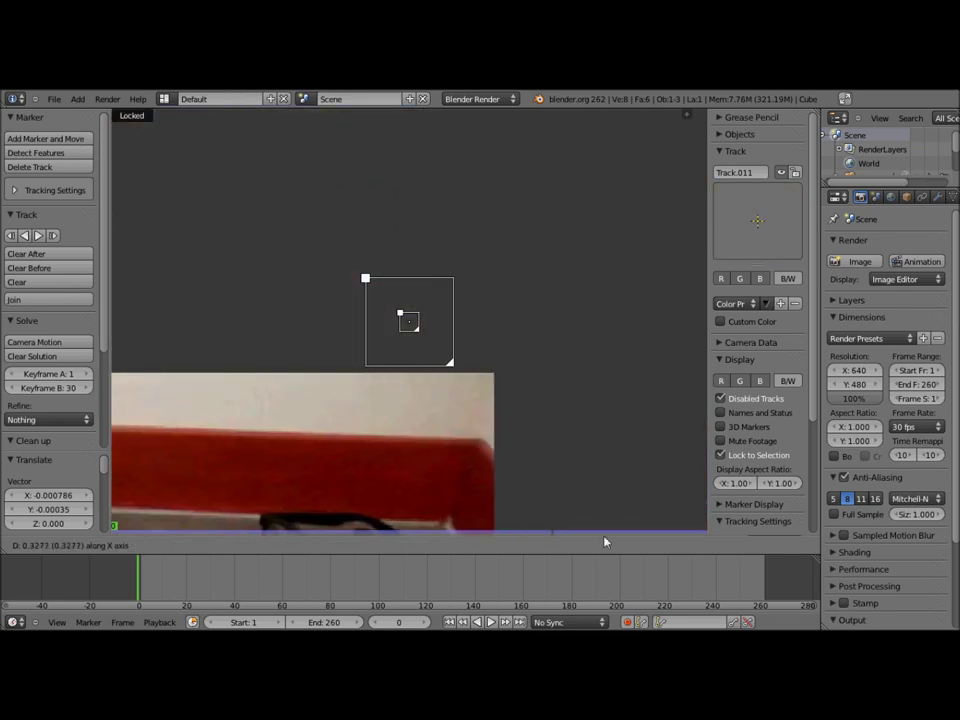
{"action": "left_click", "coordinate": [497, 453]}
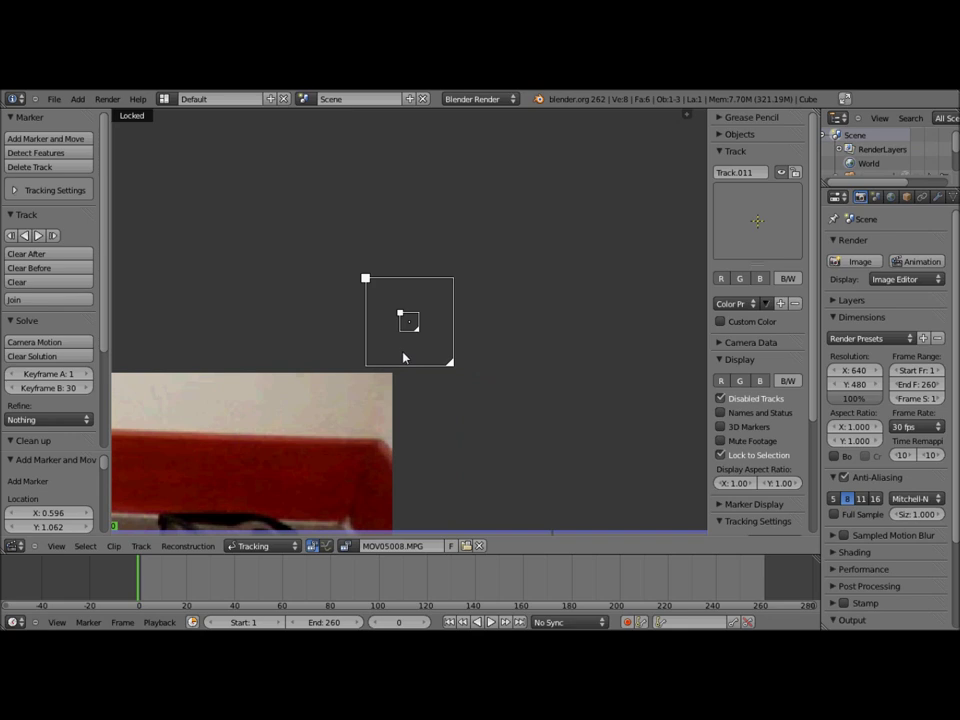
Move the marker exactly onto the wall-floor corner beside the sunglasses and enlarge its pattern area.
{"action": "key", "text": "g"}
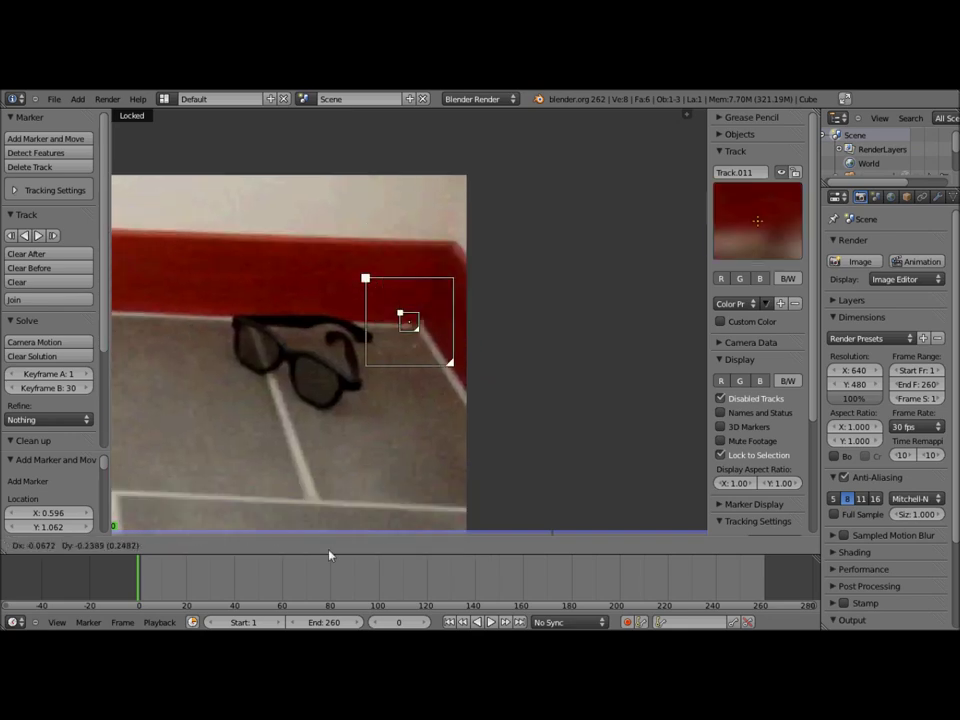
{"action": "left_click", "coordinate": [335, 552]}
{"action": "scroll", "coordinate": [388, 420], "scroll_direction": "up", "scroll_amount": 1}
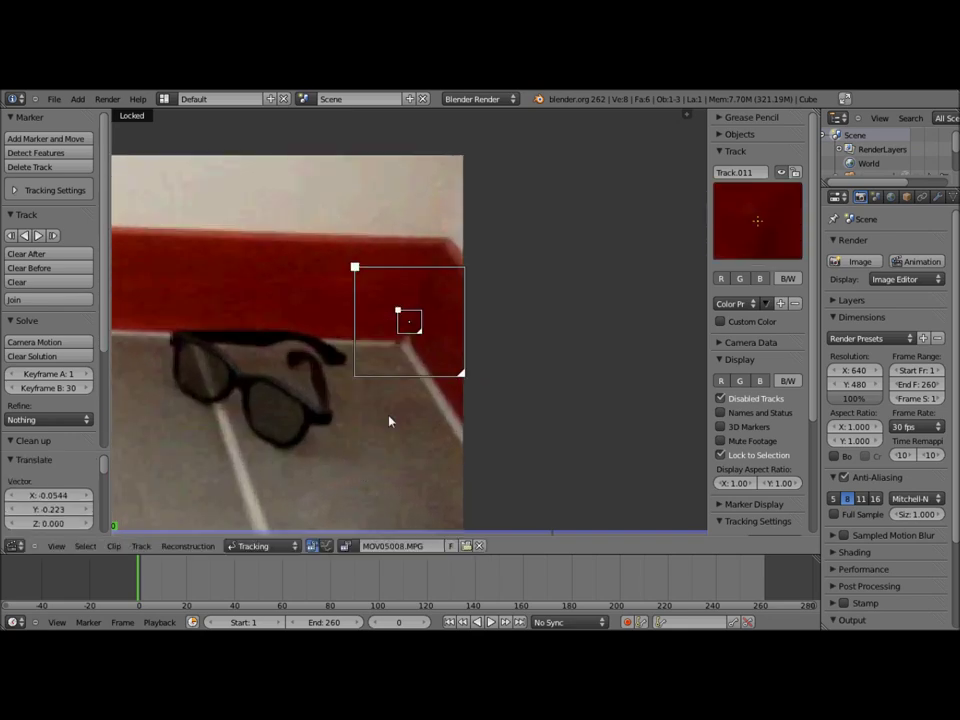
{"action": "scroll", "coordinate": [392, 418], "scroll_direction": "up", "scroll_amount": 3}
{"action": "key", "text": "g"}
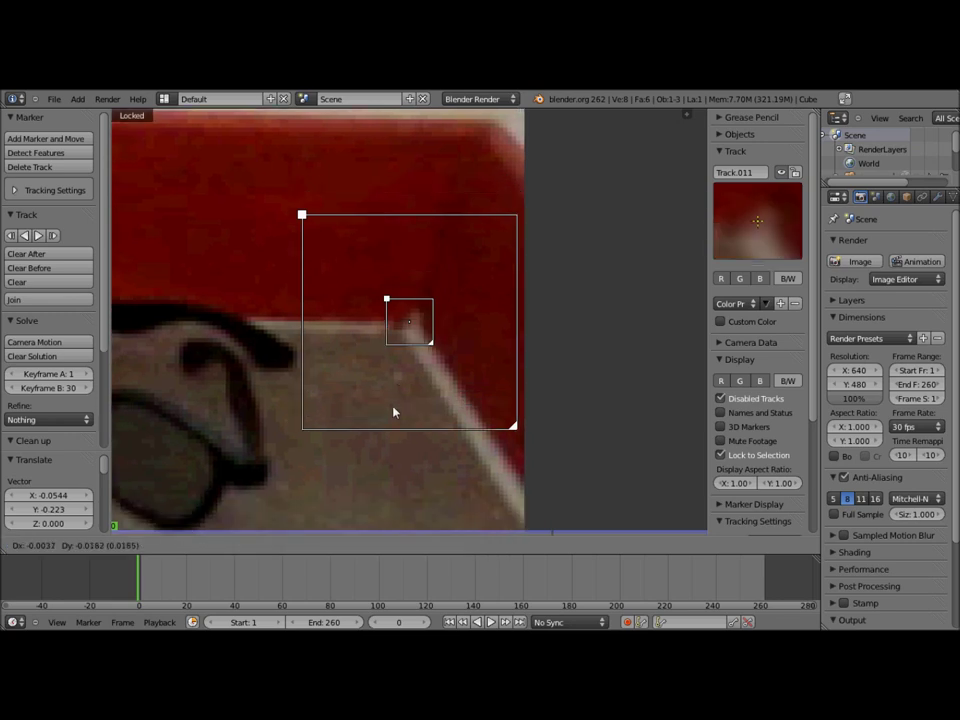
{"action": "left_click", "coordinate": [392, 414]}
{"action": "left_click_drag", "start_coordinate": [432, 343], "coordinate": [468, 401]}
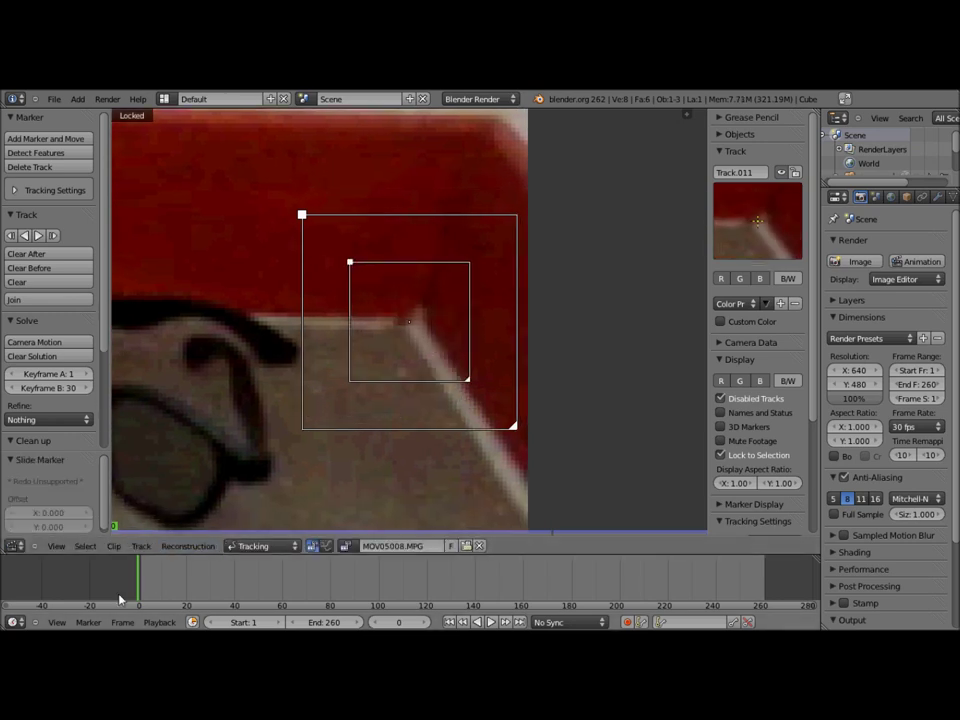
Track the corner marker forward, then scrub ahead to review the tracks.
{"action": "key", "text": "ctrl+t"}
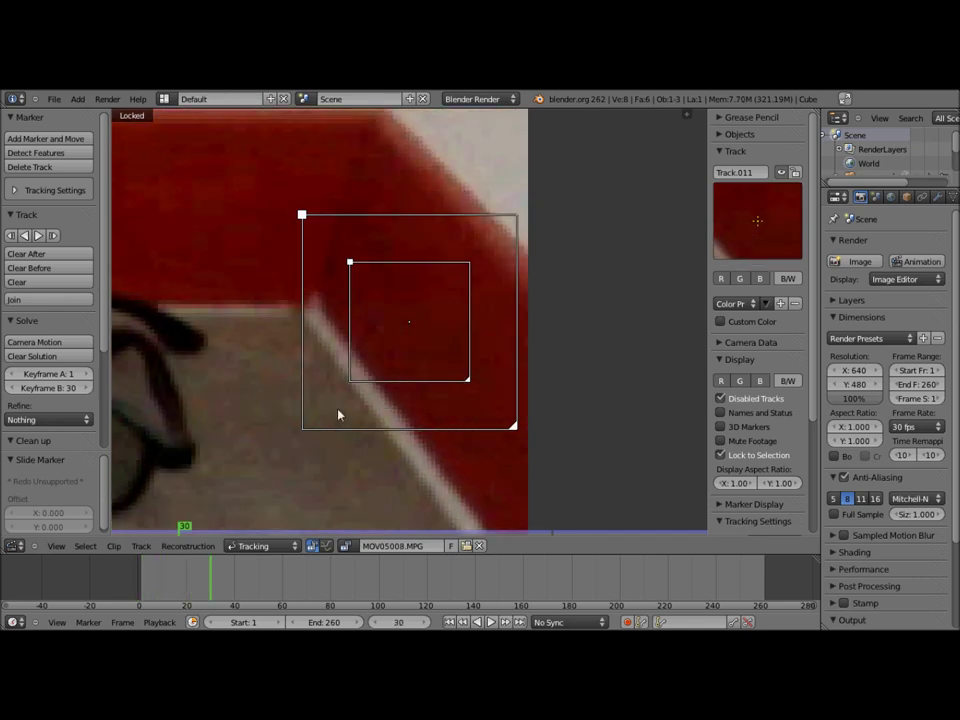
{"action": "scroll", "coordinate": [339, 414], "scroll_direction": "down", "scroll_amount": 3}
{"action": "scroll", "coordinate": [339, 414], "scroll_direction": "down", "scroll_amount": 3}
{"action": "scroll", "coordinate": [343, 422], "scroll_direction": "up", "scroll_amount": 1}
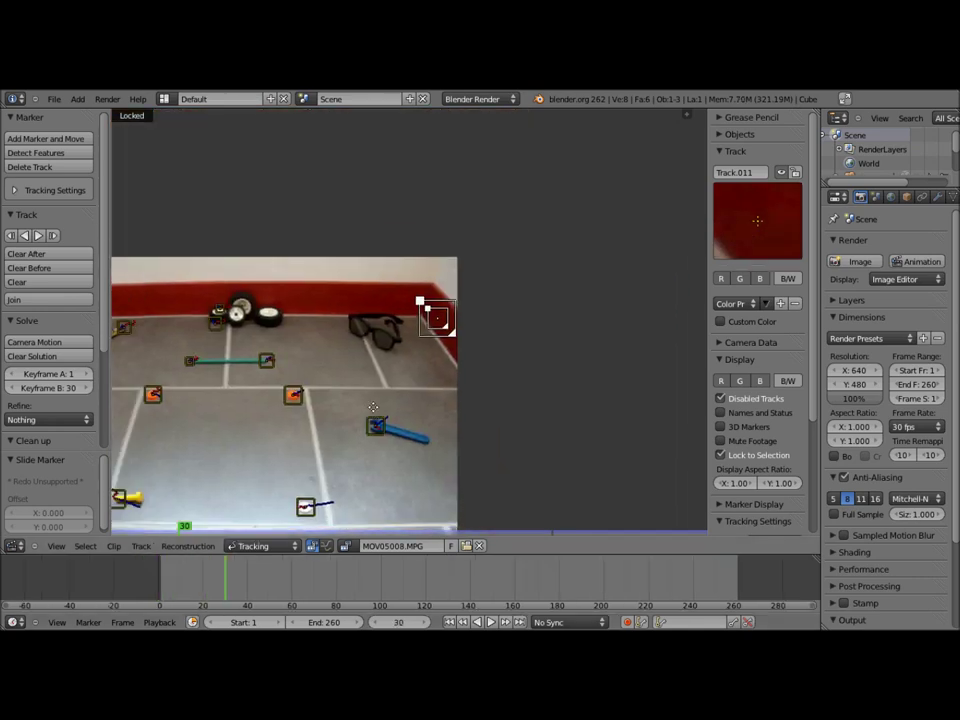
{"action": "left_click_drag", "start_coordinate": [229, 588], "coordinate": [307, 583]}
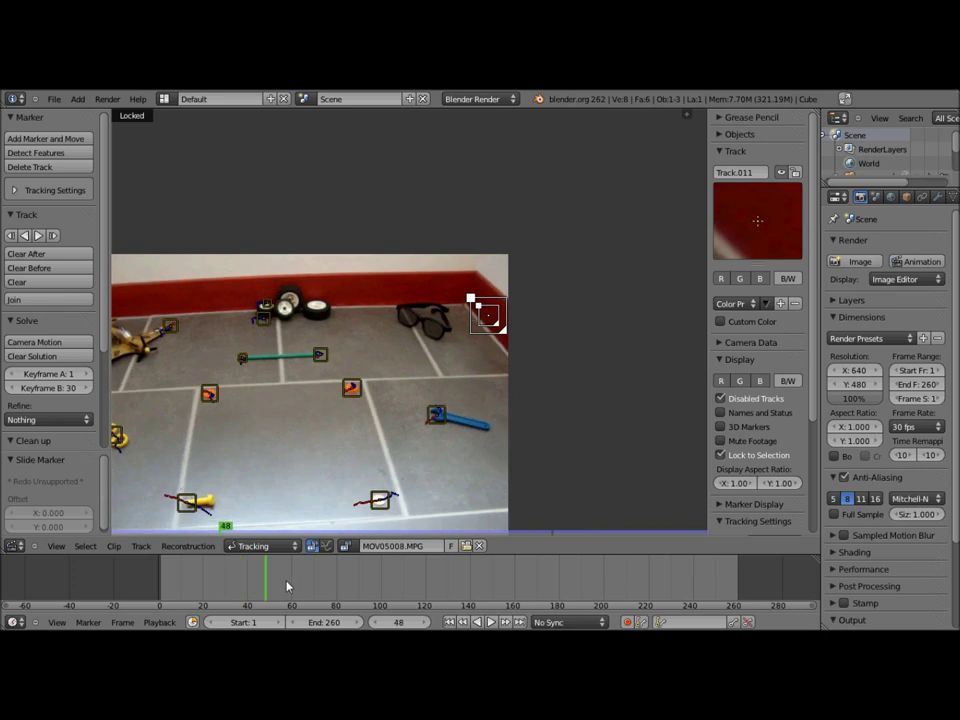
Scrub past frames 80 and 170 while checking the tracks, then settle on frame 160.
{"action": "left_click_drag", "start_coordinate": [307, 583], "coordinate": [336, 583]}
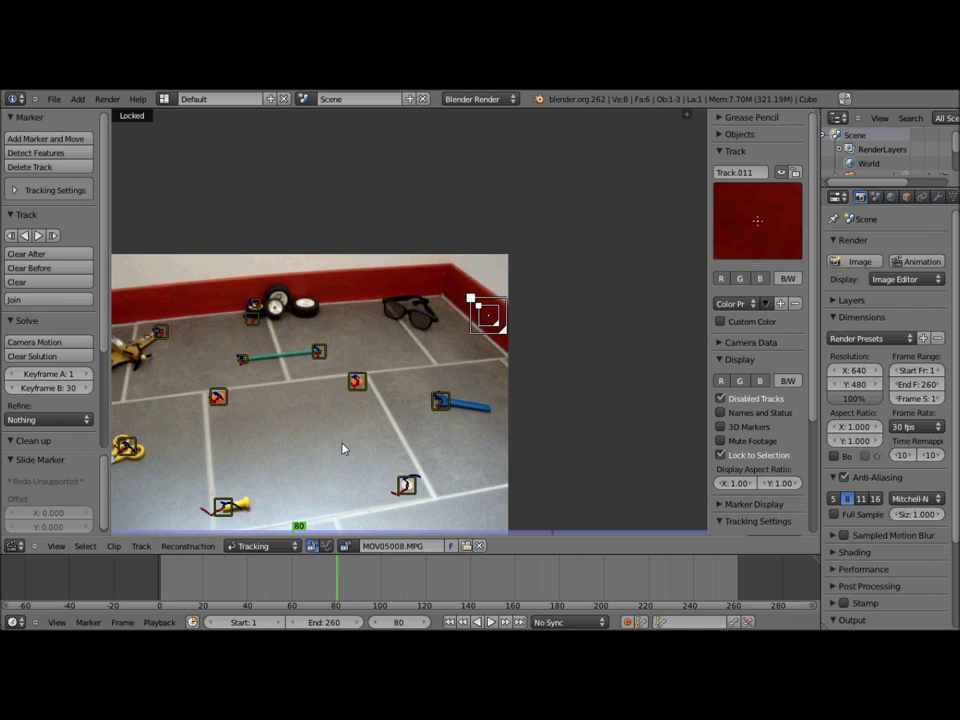
{"action": "mouse_move", "coordinate": [364, 598]}
{"action": "left_mouse_down"}
{"action": "mouse_move", "coordinate": [437, 582]}
{"action": "mouse_move", "coordinate": [479, 582]}
{"action": "mouse_move", "coordinate": [396, 587]}
{"action": "mouse_move", "coordinate": [516, 581]}
{"action": "mouse_move", "coordinate": [492, 590]}
{"action": "left_mouse_up"}
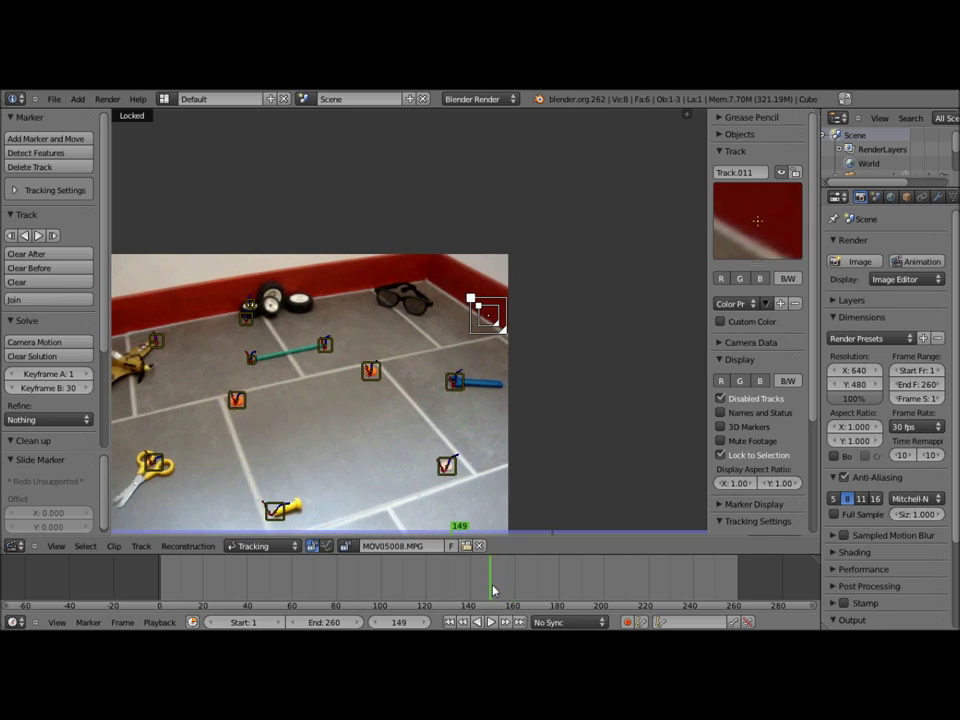
{"action": "left_click", "coordinate": [538, 581]}
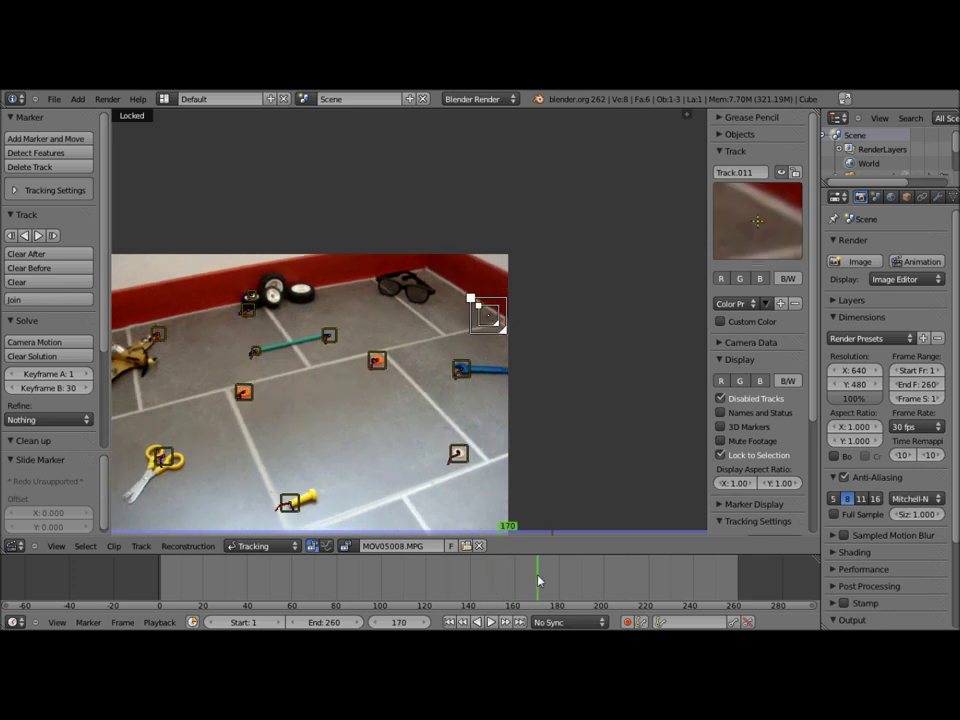
{"action": "left_click_drag", "start_coordinate": [514, 579], "coordinate": [518, 583]}
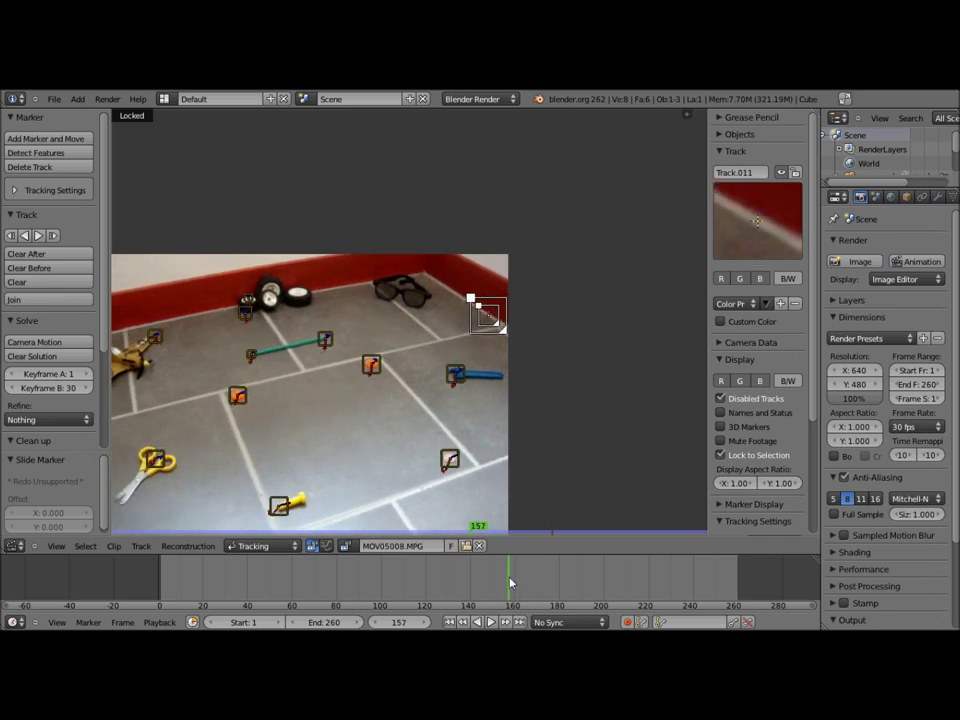
{"action": "key", "text": "Right"}
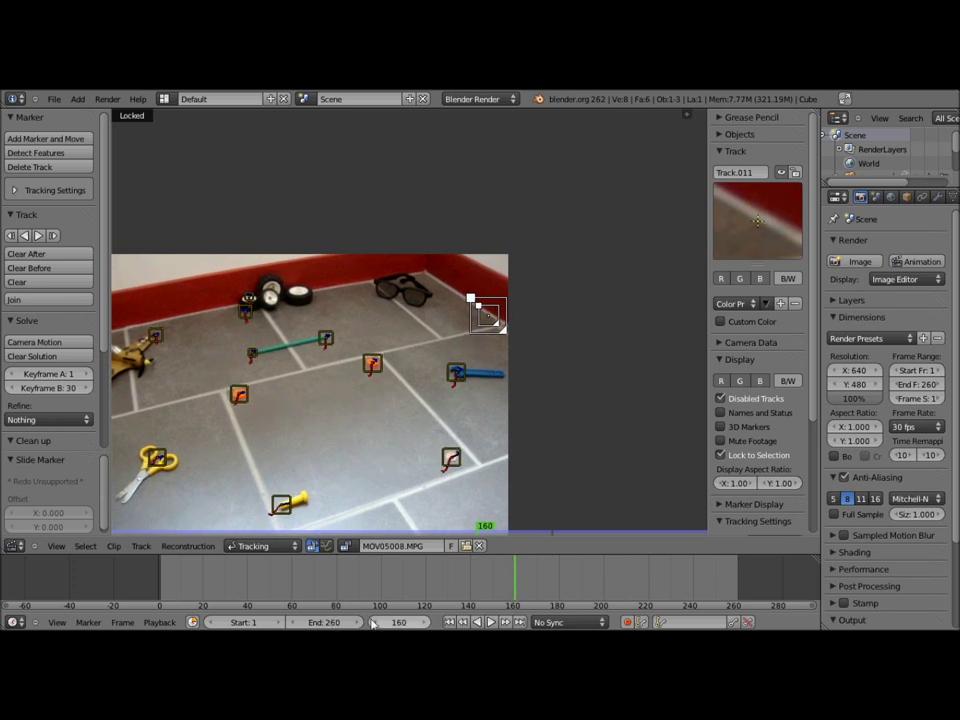
Zoom in and move the Track.011 marker back onto the baseboard corner at frame 160.
{"action": "scroll", "coordinate": [362, 386], "scroll_direction": "up", "scroll_amount": 2}
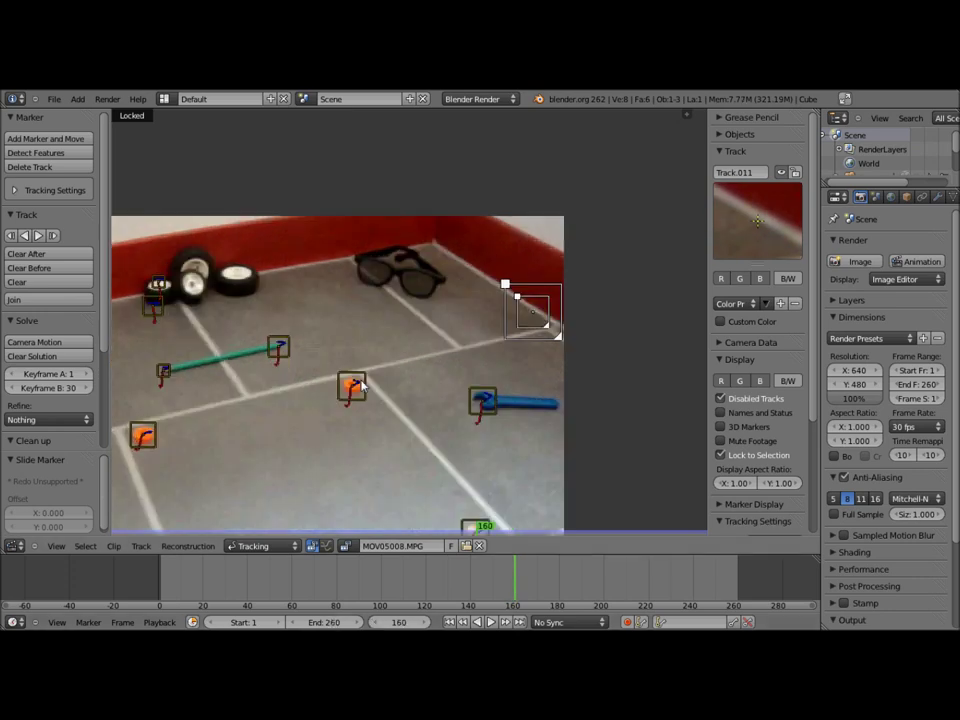
{"action": "scroll", "coordinate": [362, 386], "scroll_direction": "up", "scroll_amount": 2}
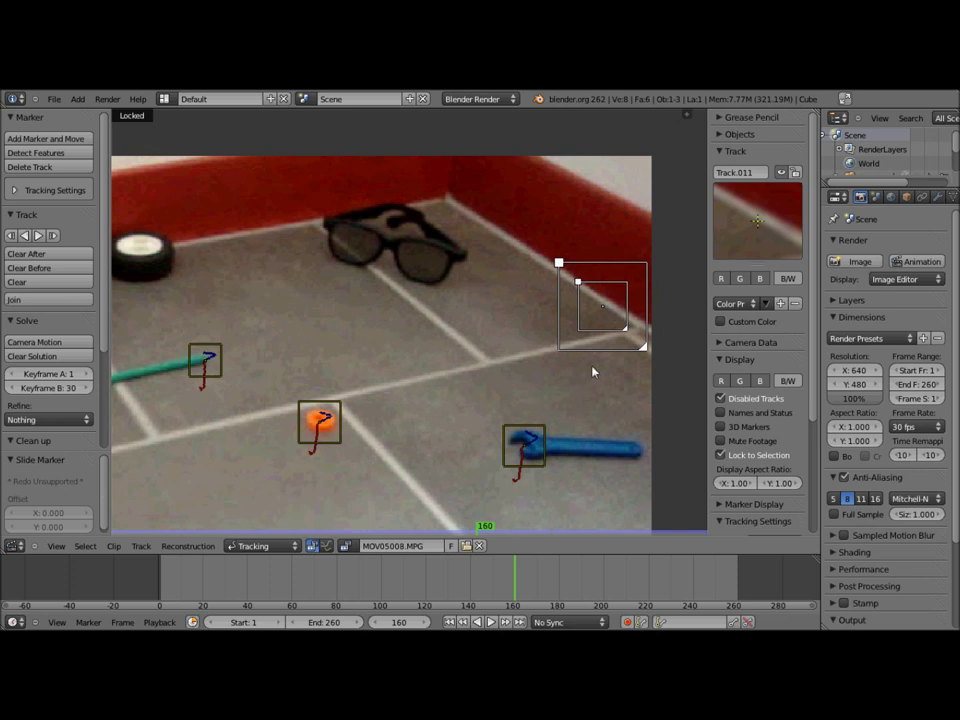
{"action": "key", "text": "g"}
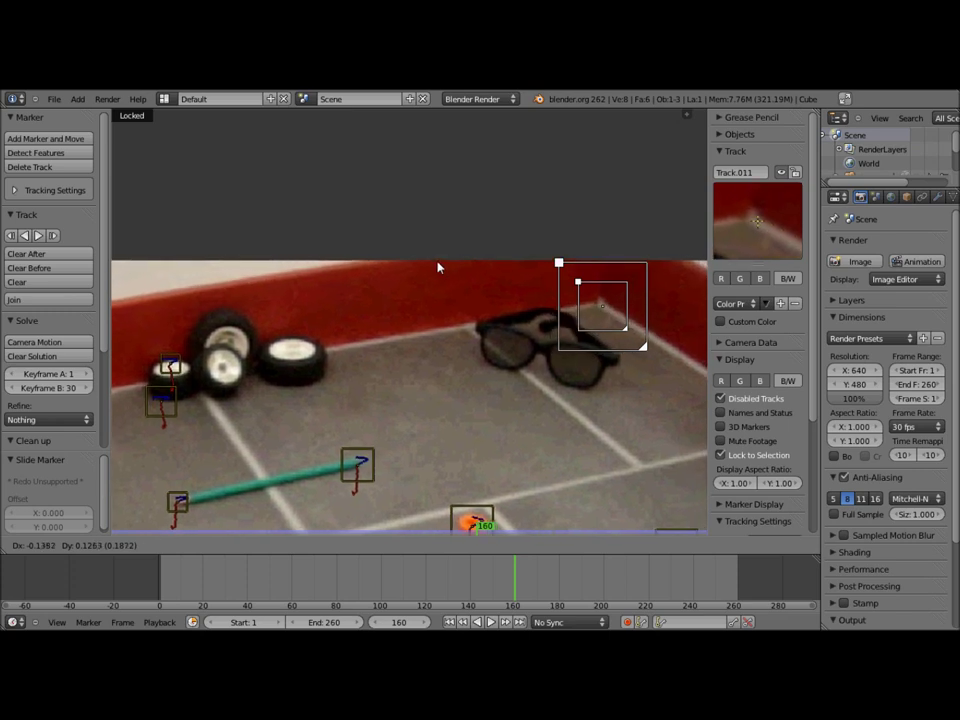
{"action": "left_click", "coordinate": [437, 267]}
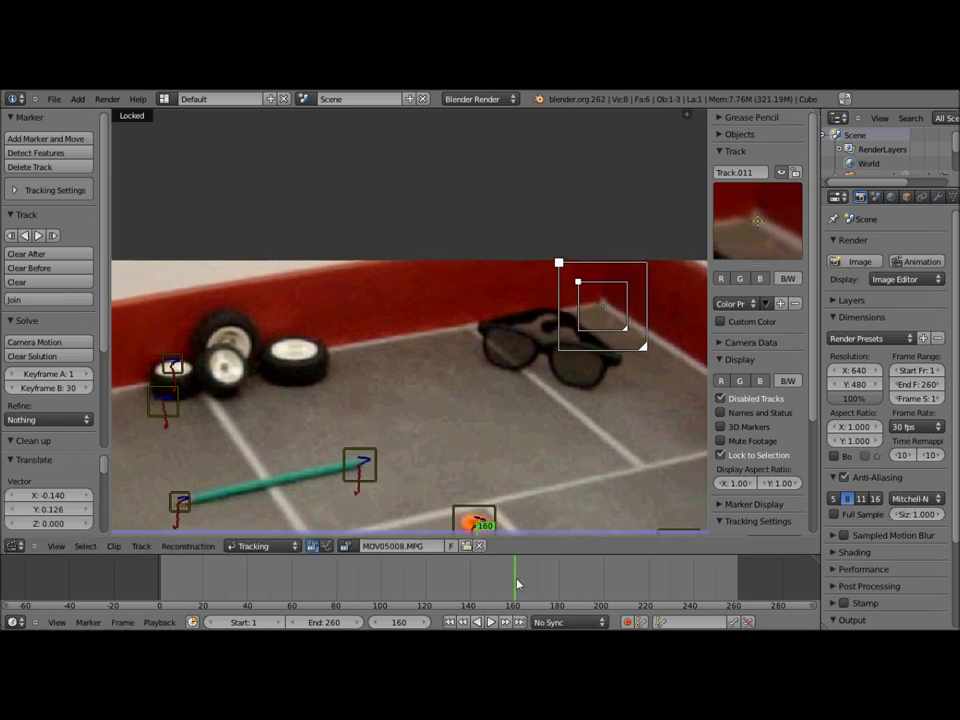
Return to the clip start, scrub through to review the tracks, and reframe the whole footage.
{"action": "left_click", "coordinate": [444, 583]}
{"action": "left_click", "coordinate": [90, 608]}
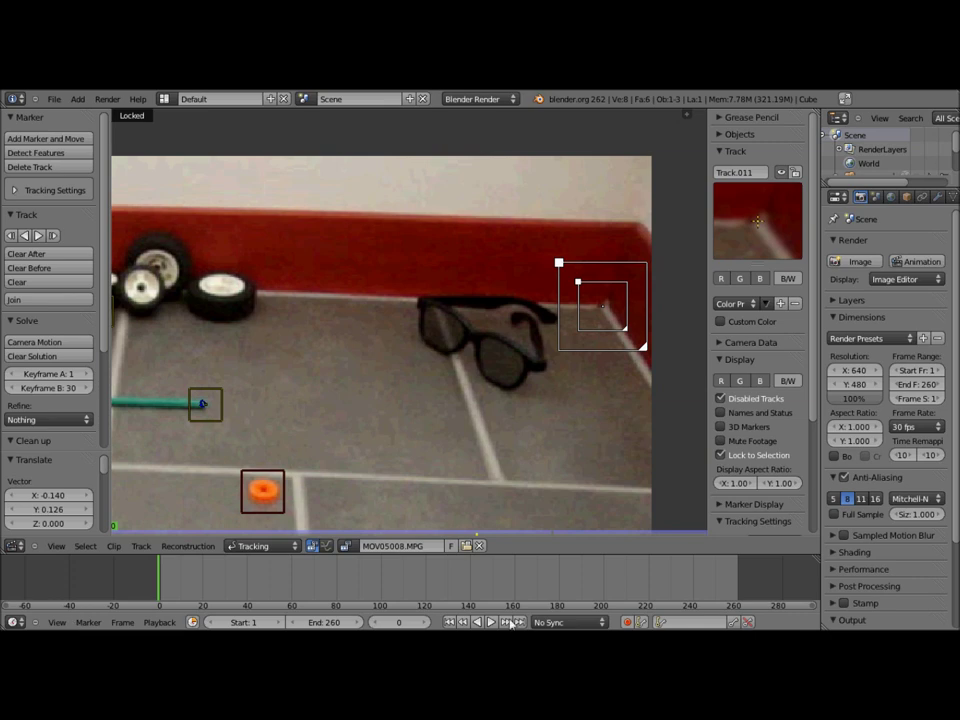
{"action": "left_click_drag", "start_coordinate": [525, 585], "coordinate": [150, 612]}
{"action": "scroll", "coordinate": [293, 350], "scroll_direction": "down", "scroll_amount": 1}
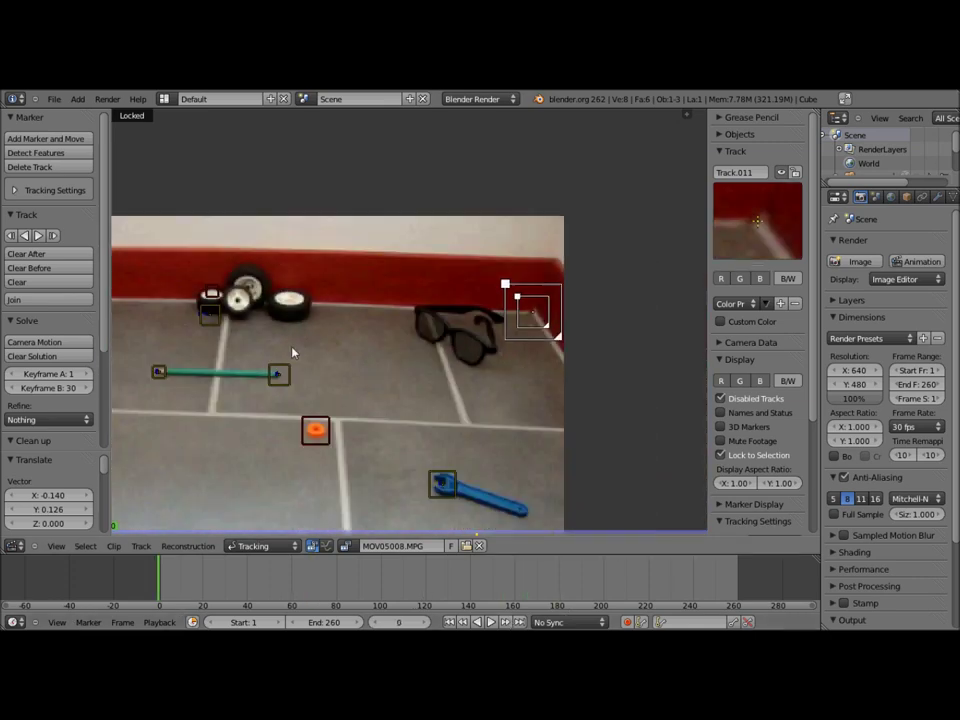
{"action": "scroll", "coordinate": [307, 400], "scroll_direction": "down", "scroll_amount": 1}
{"action": "mouse_move", "coordinate": [307, 400]}
{"action": "middle_mouse_down"}
{"action": "mouse_move", "coordinate": [500, 405]}
{"action": "mouse_move", "coordinate": [378, 411]}
{"action": "mouse_move", "coordinate": [395, 419]}
{"action": "middle_mouse_up"}
{"action": "scroll", "coordinate": [480, 407], "scroll_direction": "up", "scroll_amount": 1}
{"action": "scroll", "coordinate": [378, 411], "scroll_direction": "up", "scroll_amount": 1}
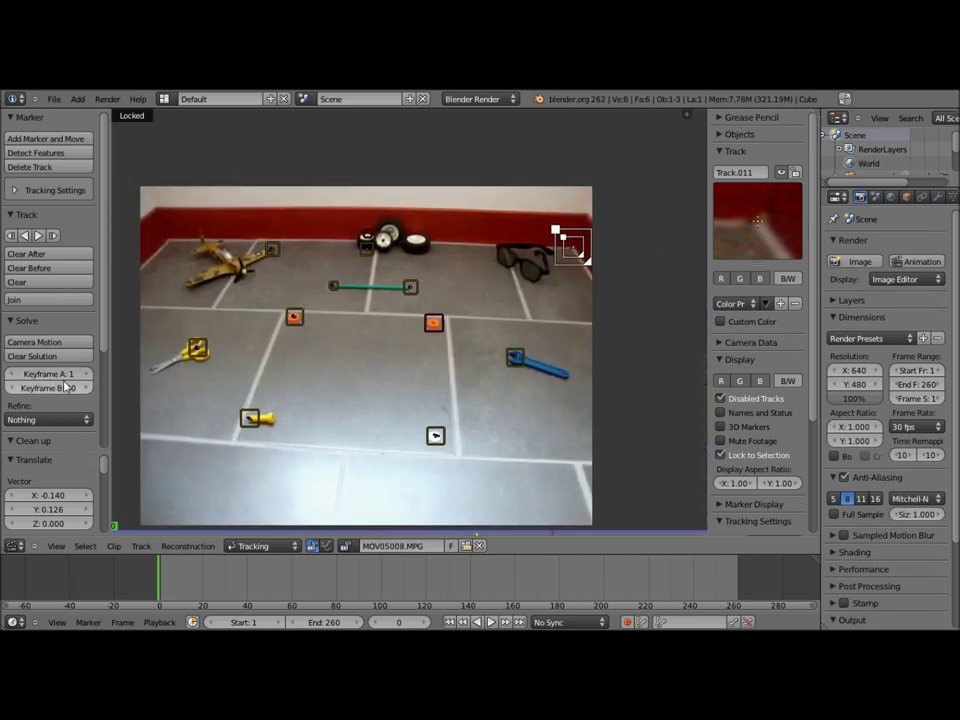
{"action": "left_click", "coordinate": [52, 392]}
Set solve keyframe B to 160.
{"action": "type", "text": "160"}
{"action": "key", "text": "Return"}
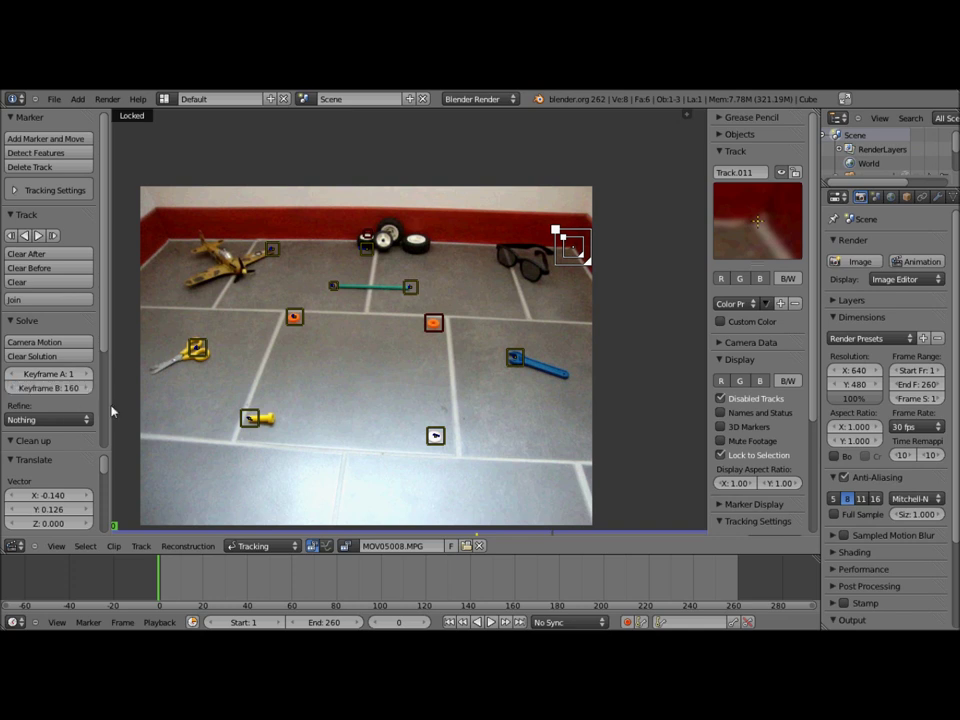
{"action": "middle_click_drag", "start_coordinate": [306, 465], "coordinate": [343, 457]}
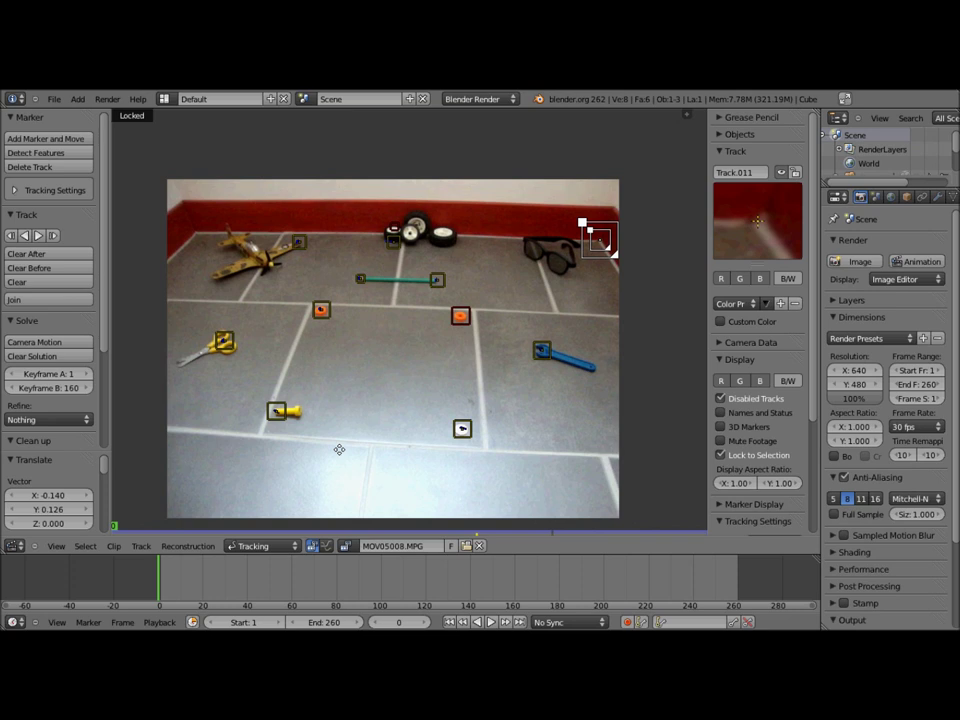
{"action": "scroll", "coordinate": [343, 457], "scroll_direction": "up", "scroll_amount": 1}
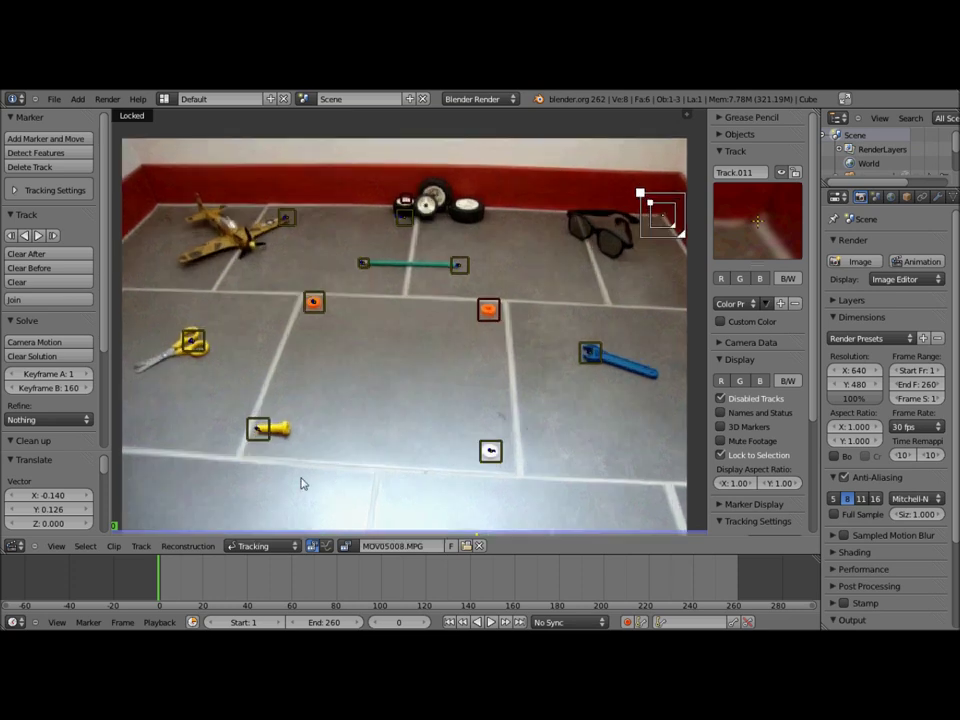
Apply the Blender camera preset (35 mm focal length, 32 mm sensor) under Camera Data.
{"action": "left_click", "coordinate": [745, 342]}
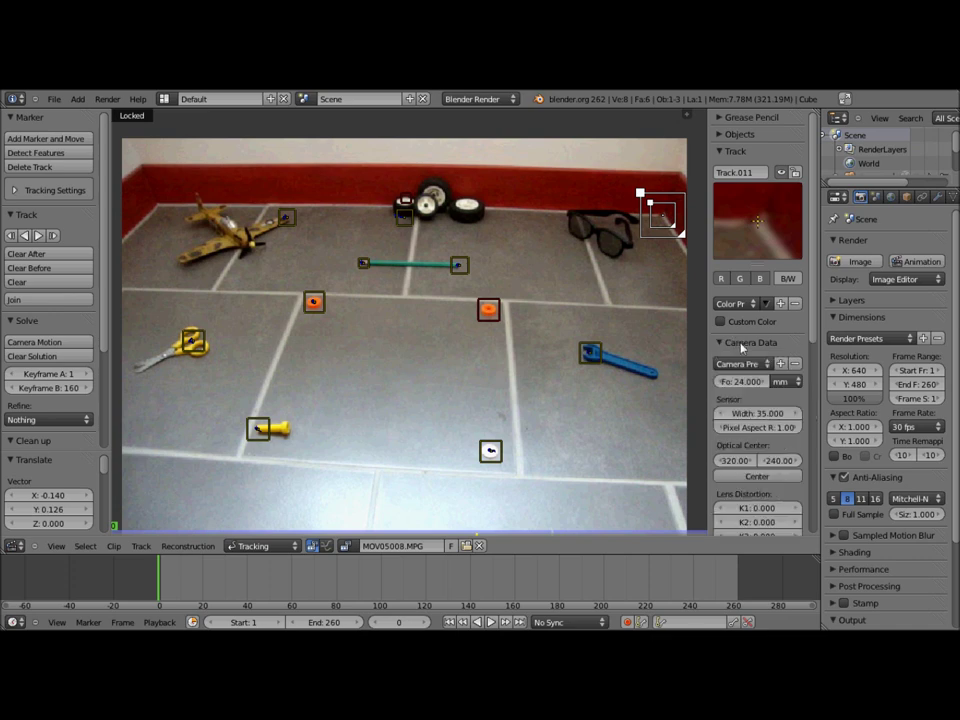
{"action": "left_click", "coordinate": [760, 365]}
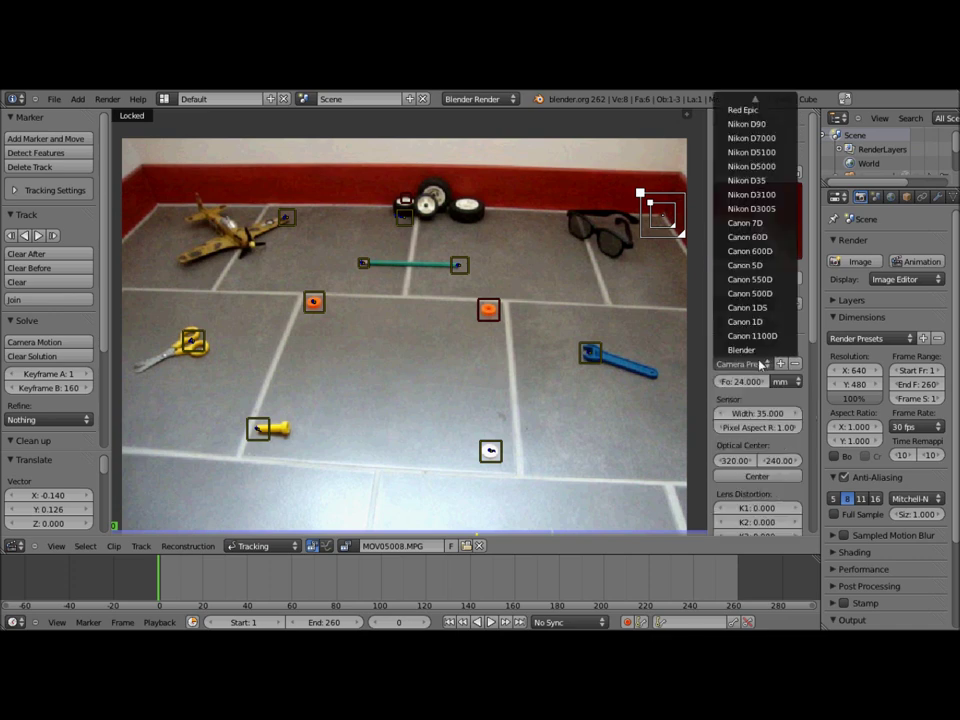
{"action": "left_click", "coordinate": [760, 351]}
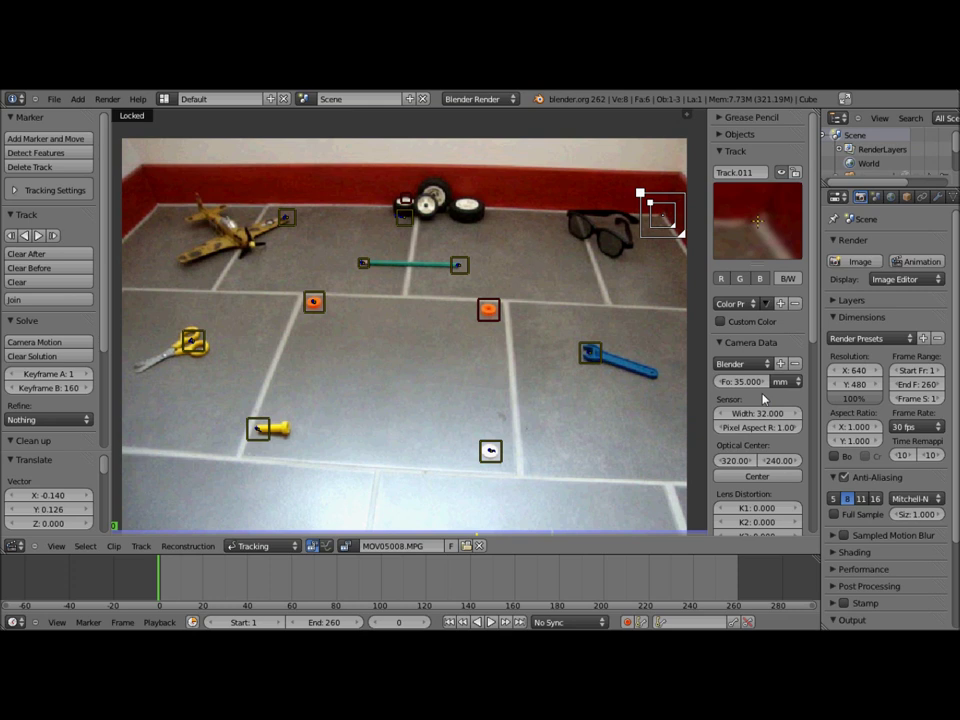
{"action": "middle_click_drag", "start_coordinate": [521, 368], "coordinate": [521, 346]}
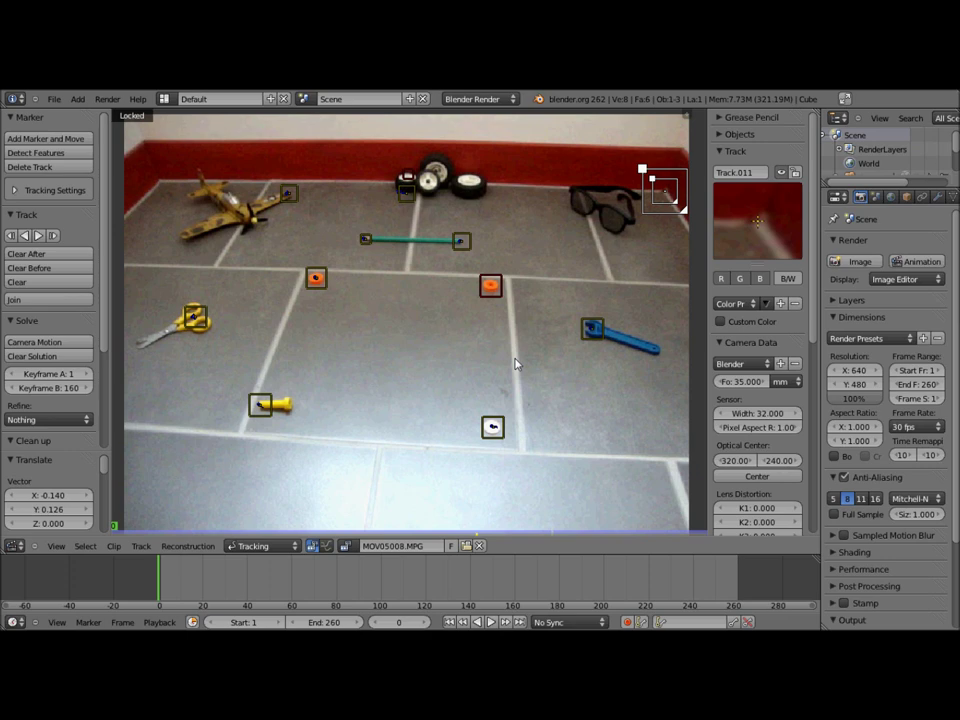
Choose 'Focal length, K1, K2' refinement in the Solve panel and run Camera Motion solving.
{"action": "left_click", "coordinate": [80, 420]}
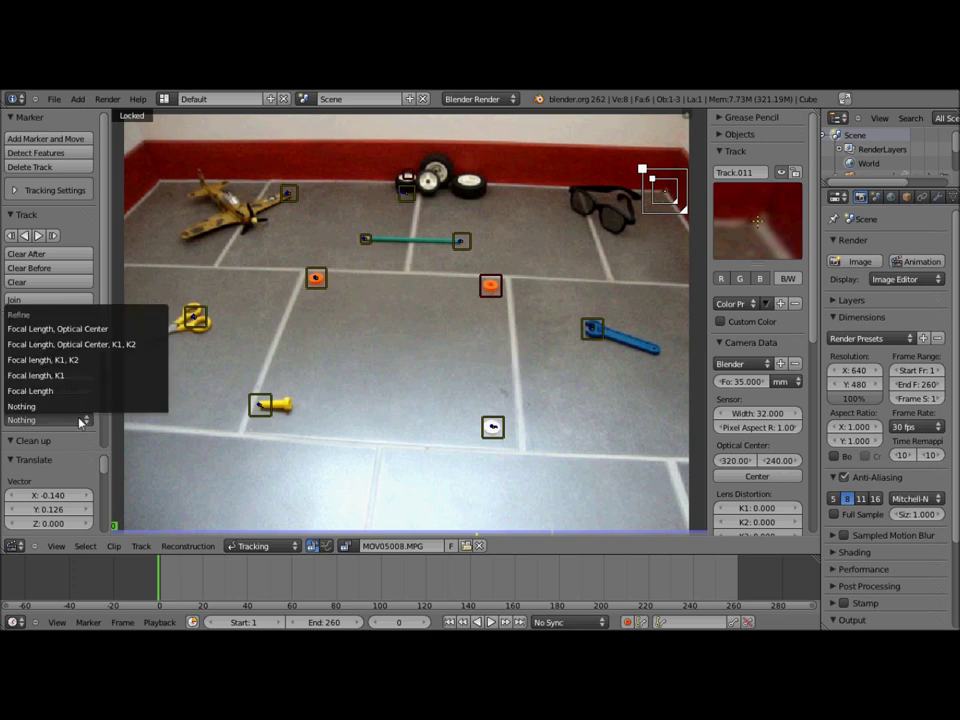
{"action": "left_click", "coordinate": [62, 362]}
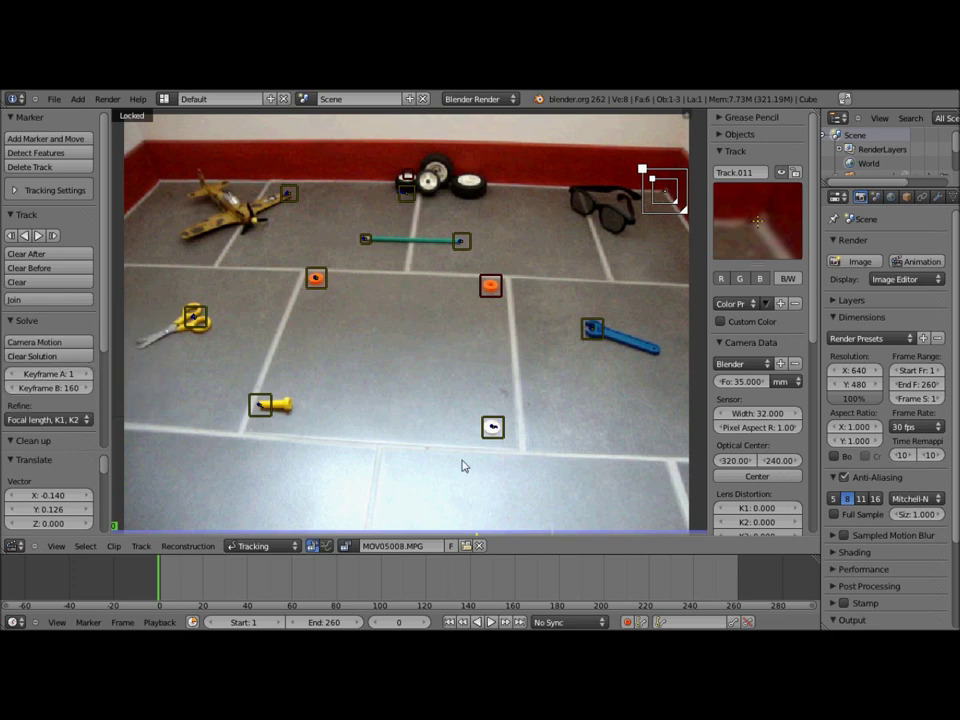
{"action": "scroll", "coordinate": [722, 430], "scroll_direction": "down", "scroll_amount": 2}
{"action": "scroll", "coordinate": [722, 430], "scroll_direction": "down", "scroll_amount": 2}
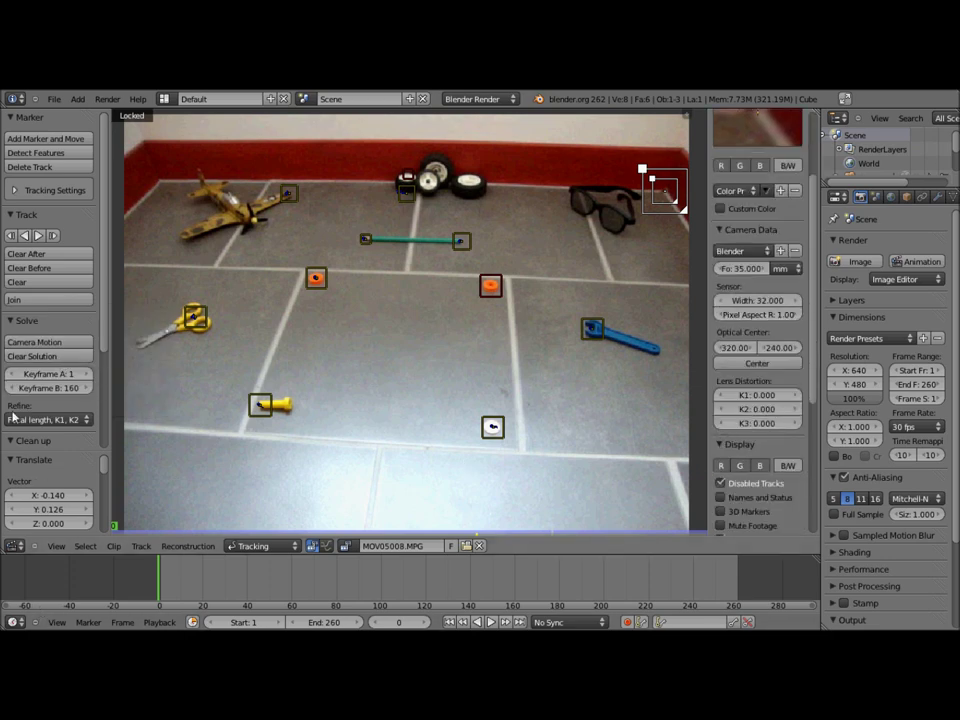
{"action": "left_click", "coordinate": [35, 343]}
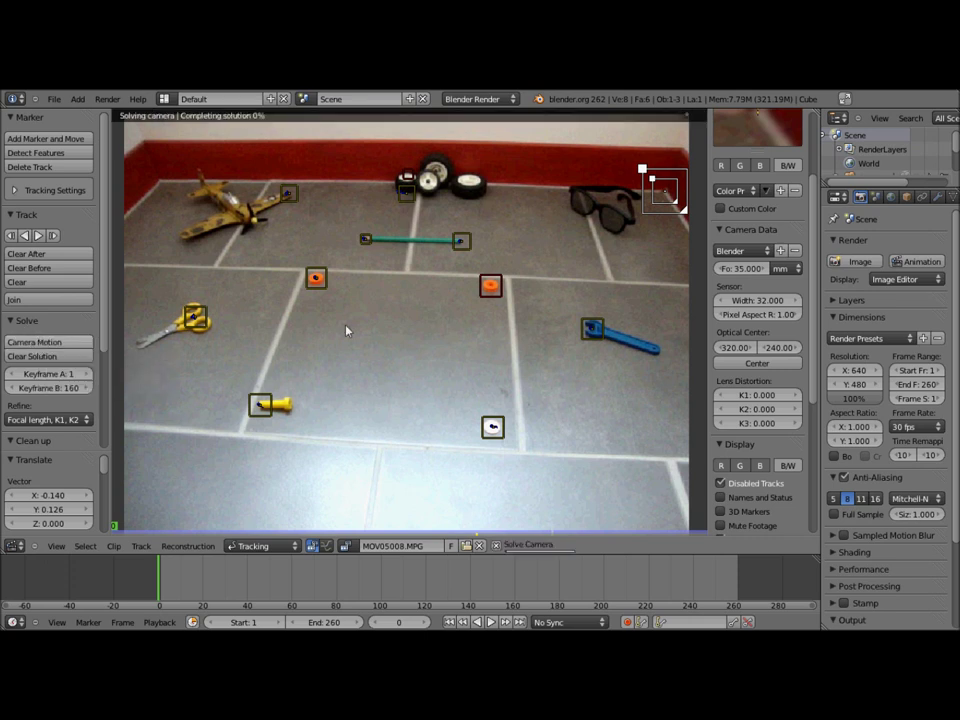
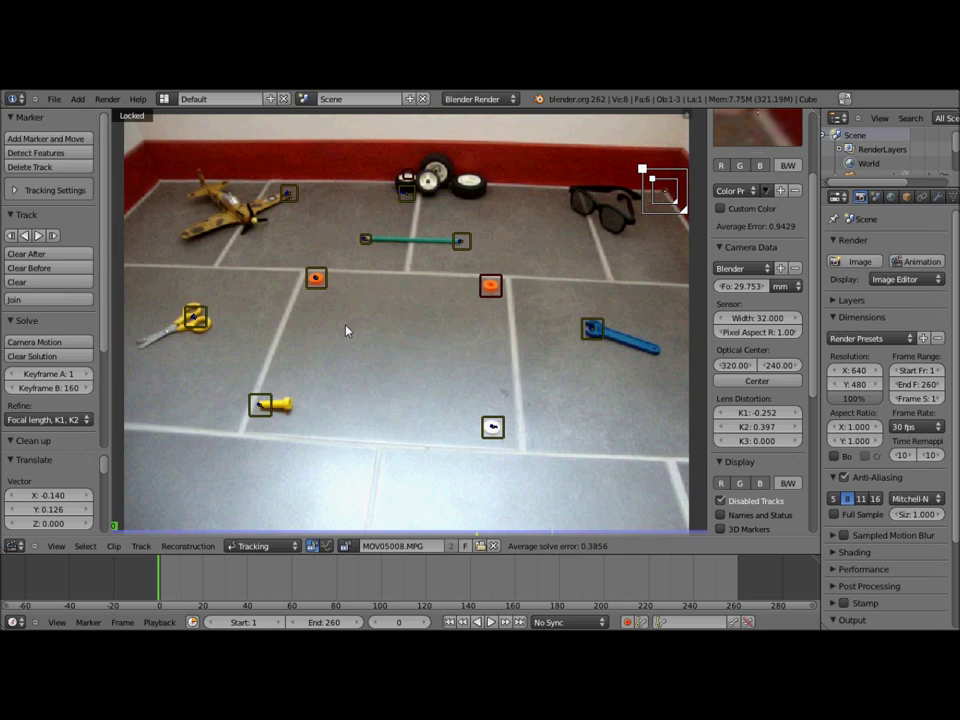
Re-solve the camera motion for MOV05008.MPG, reaching an average solve error of 0.3856.
{"action": "key", "text": "shift+s"}
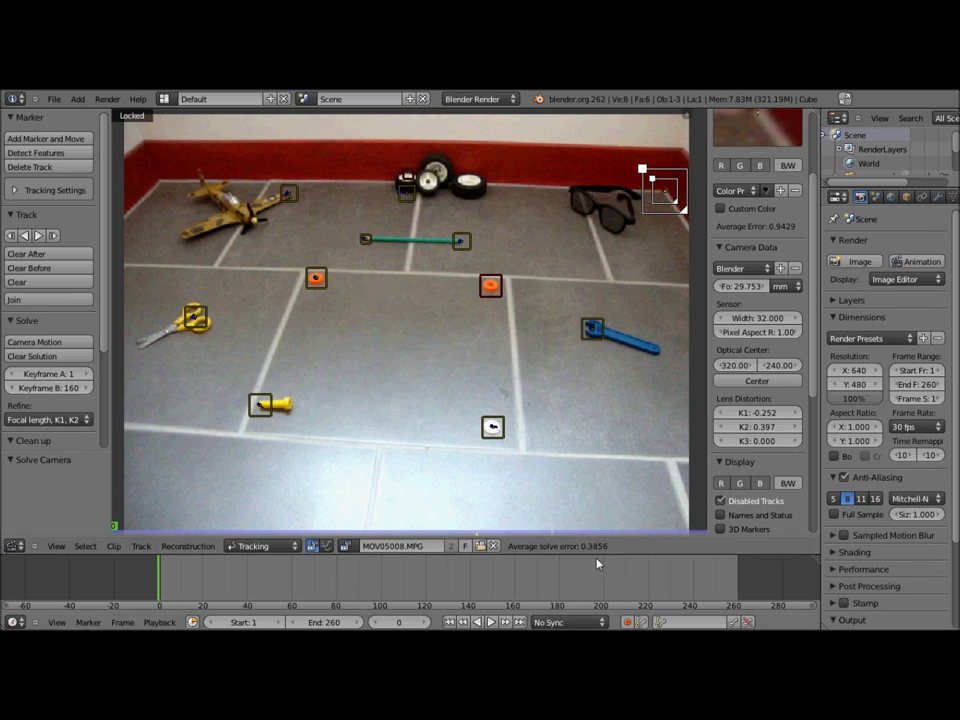
{"action": "left_click", "coordinate": [12, 546]}
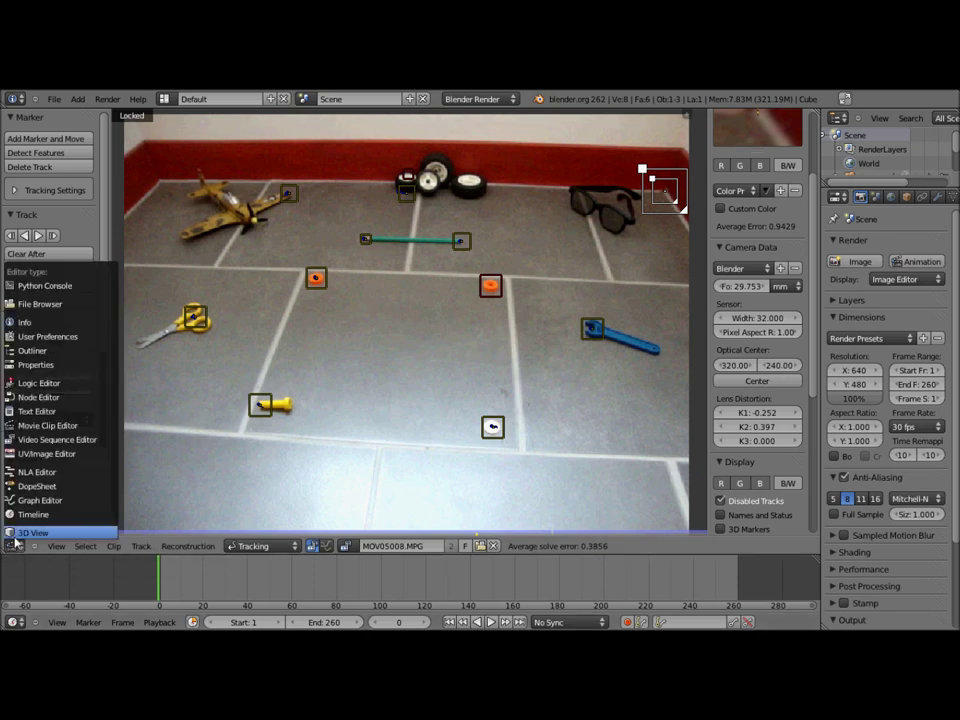
In the 3D View, give the camera a Camera Solver constraint and play the animation.
{"action": "left_click", "coordinate": [20, 533]}
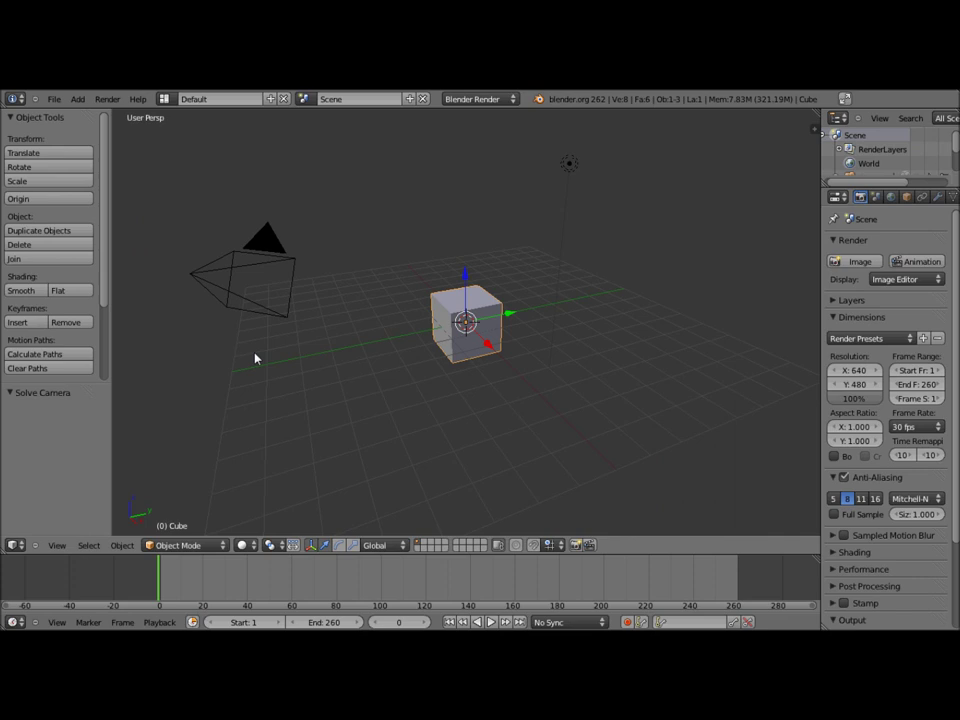
{"action": "right_click", "coordinate": [208, 281]}
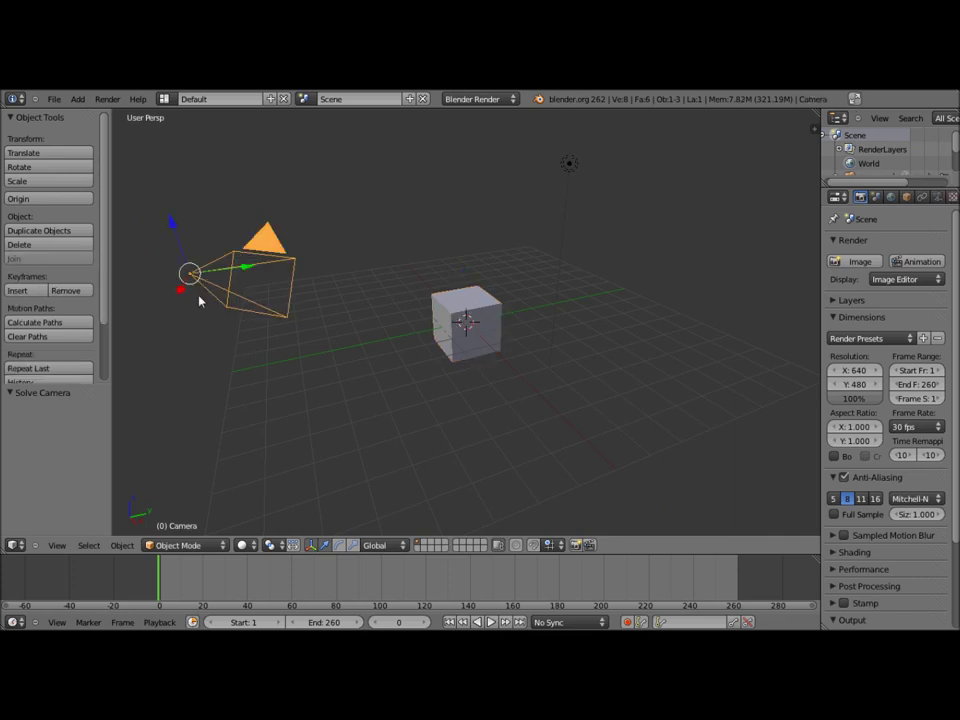
{"action": "left_click_drag", "start_coordinate": [818, 273], "coordinate": [731, 294]}
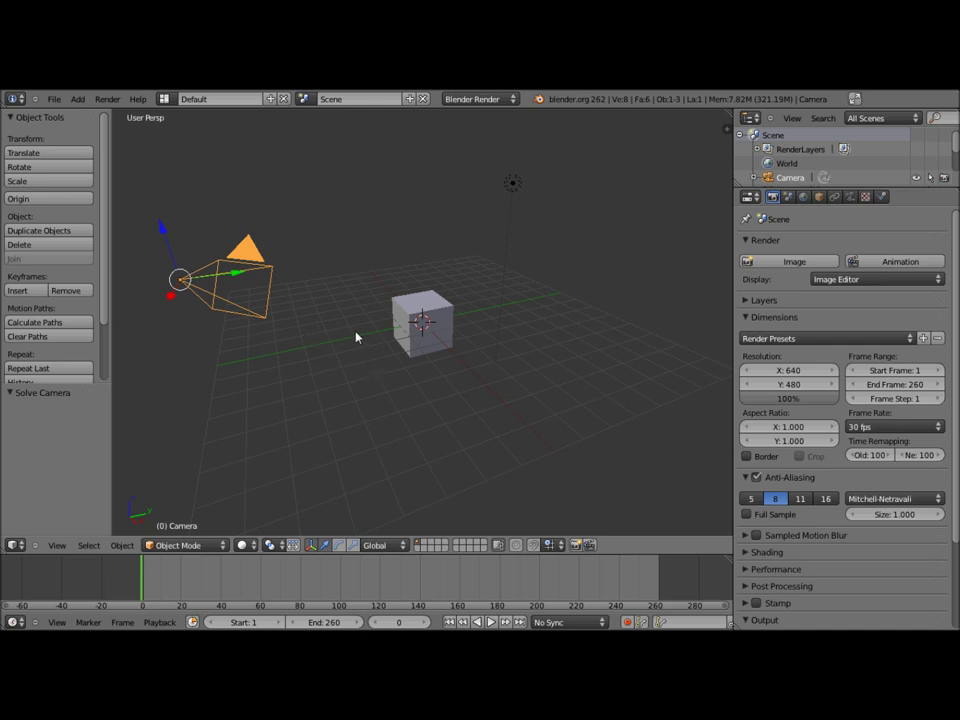
{"action": "left_click", "coordinate": [849, 197]}
{"action": "left_click", "coordinate": [836, 198]}
{"action": "left_click", "coordinate": [787, 263]}
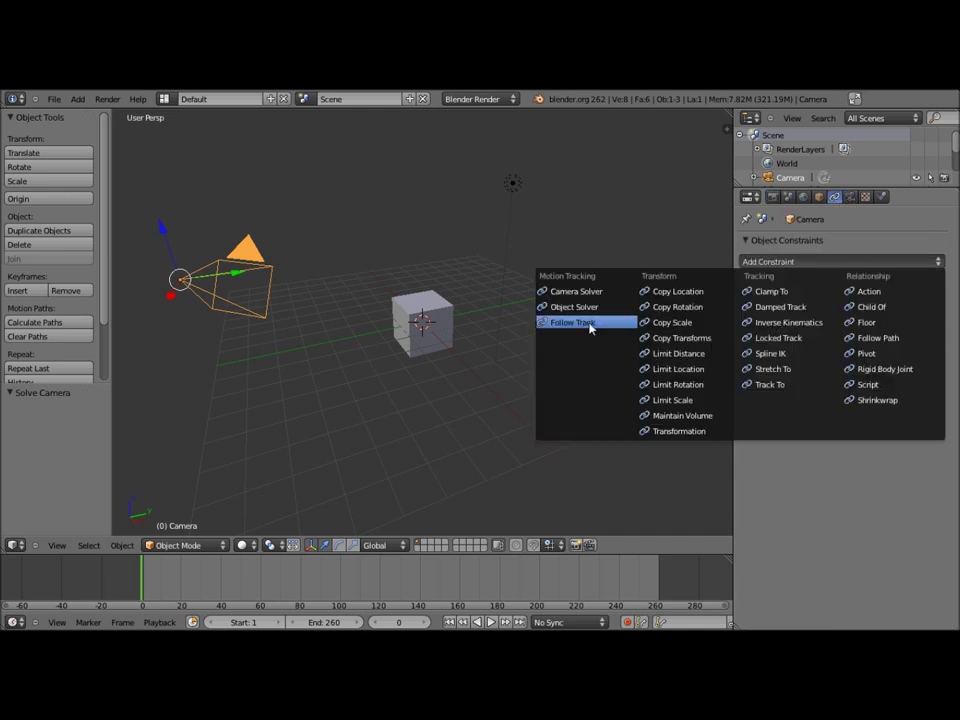
{"action": "left_click", "coordinate": [594, 293]}
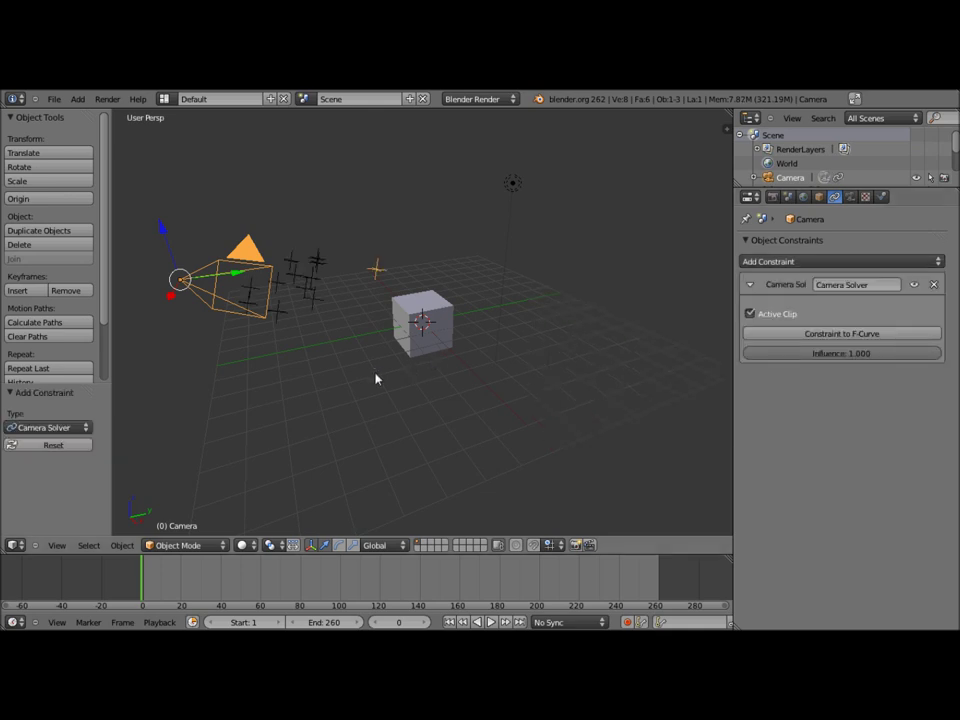
{"action": "key", "text": "alt+a"}
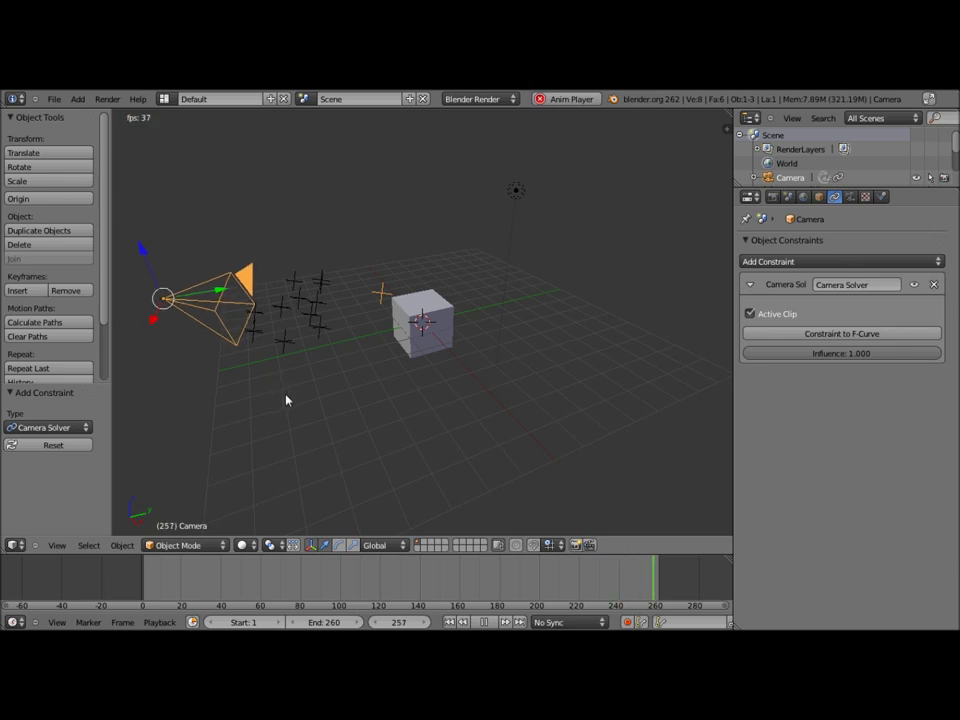
Stop playback at frame 1, view through the camera, then briefly show the Movie Clip Editor before returning to 3D View.
{"action": "key", "text": "Escape"}
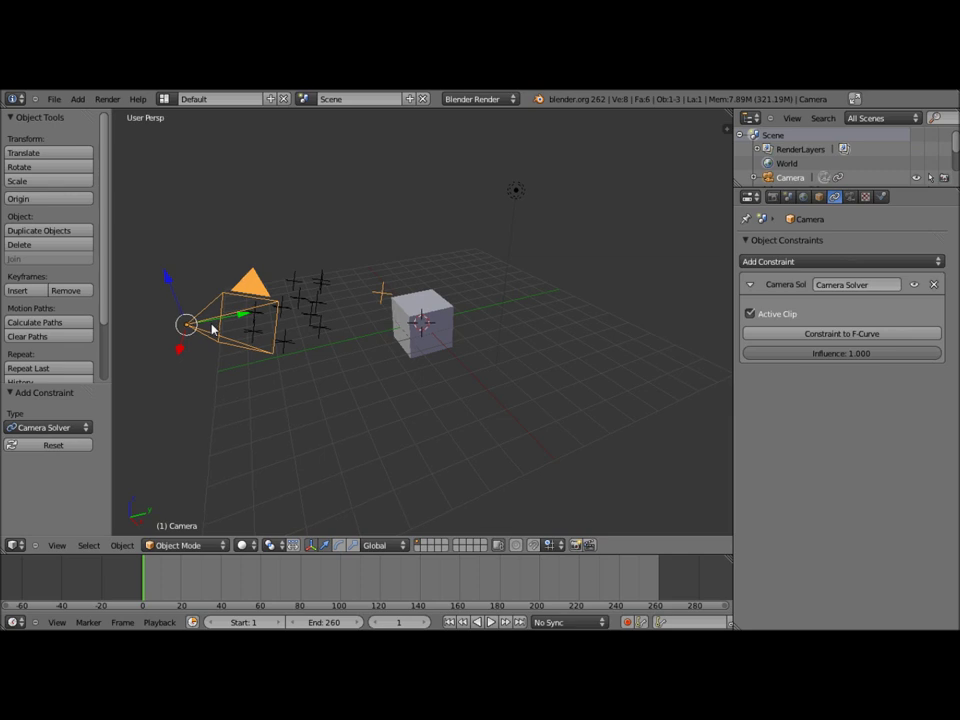
{"action": "key", "text": "KP_0"}
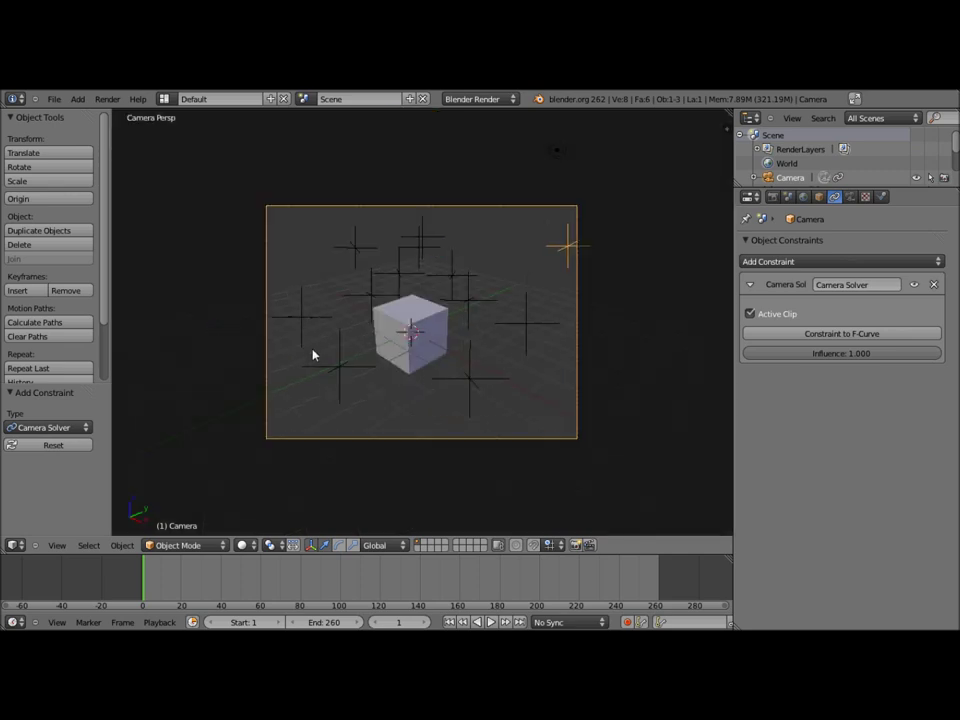
{"action": "left_click", "coordinate": [14, 545]}
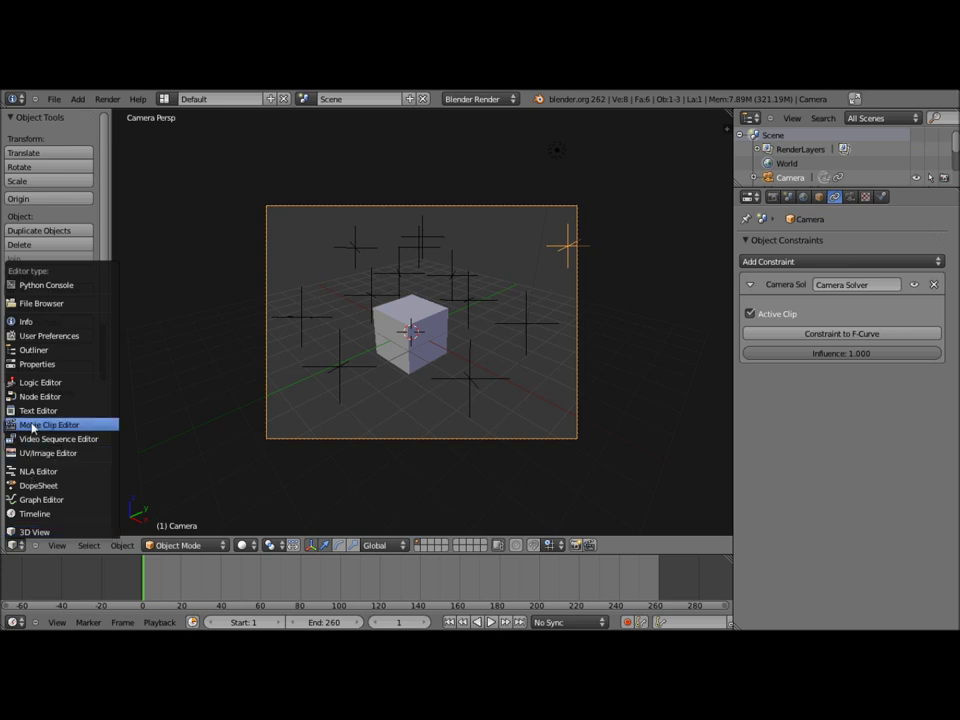
{"action": "left_click", "coordinate": [33, 425]}
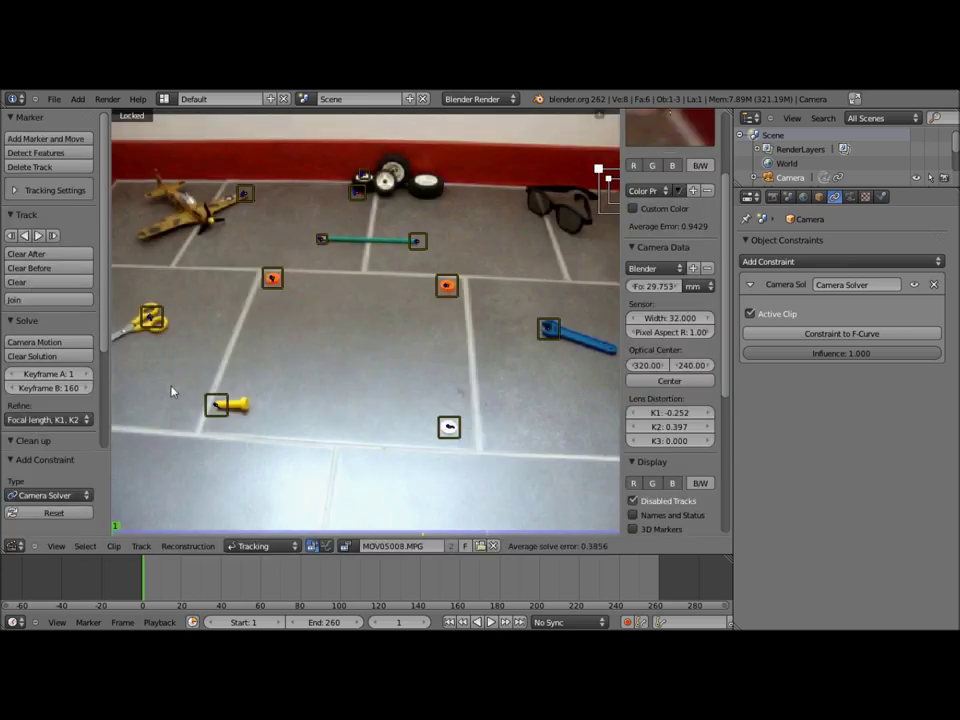
{"action": "scroll", "coordinate": [180, 405], "scroll_direction": "down", "scroll_amount": 1}
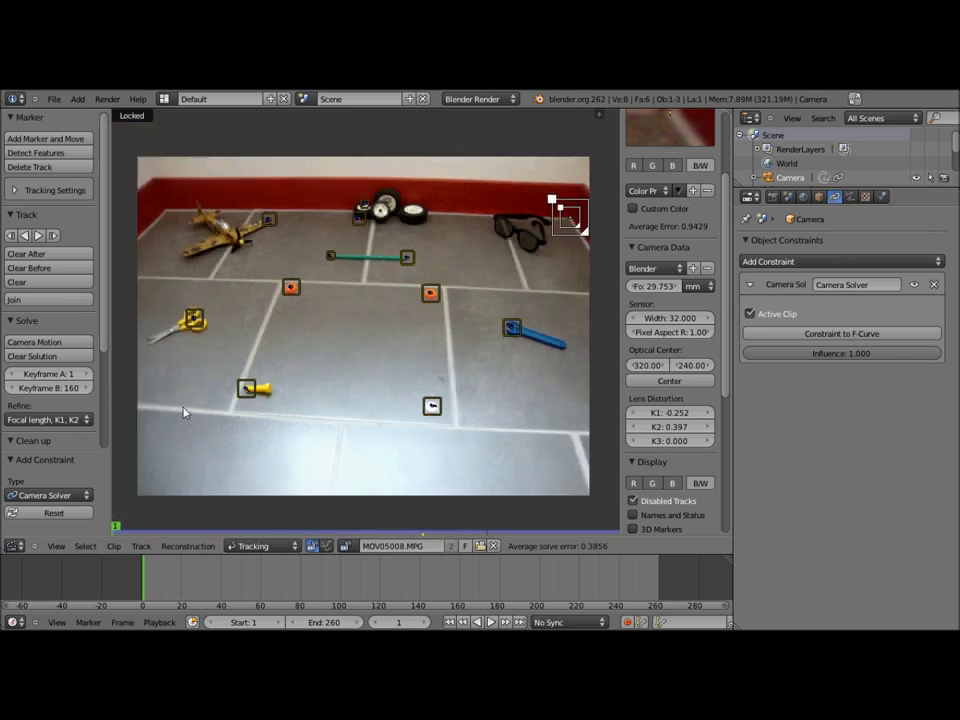
{"action": "left_click", "coordinate": [14, 546]}
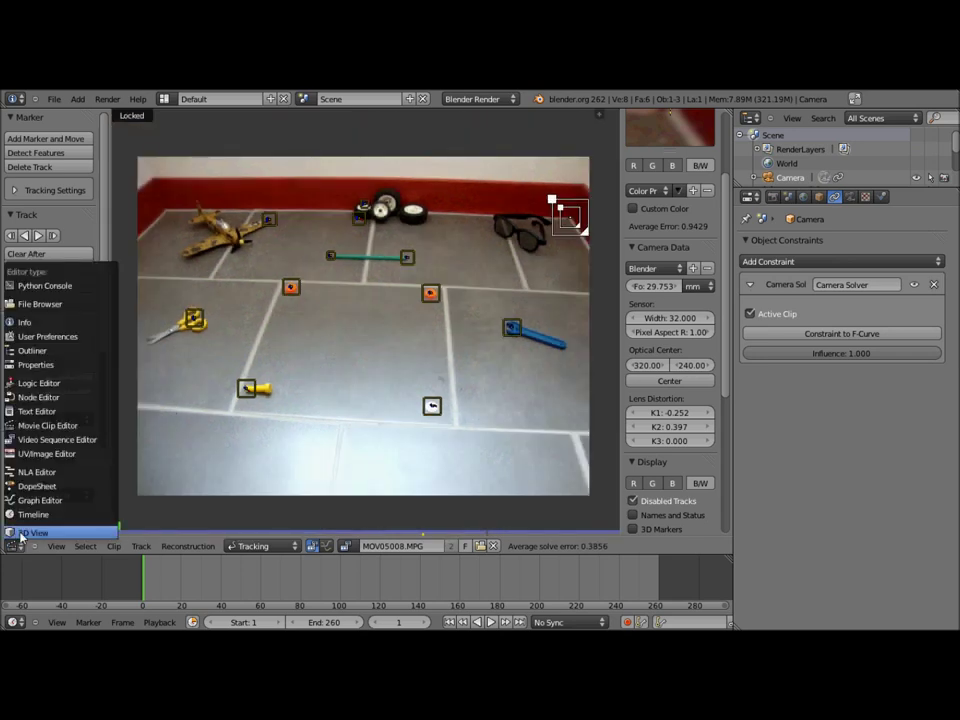
{"action": "left_click", "coordinate": [21, 533]}
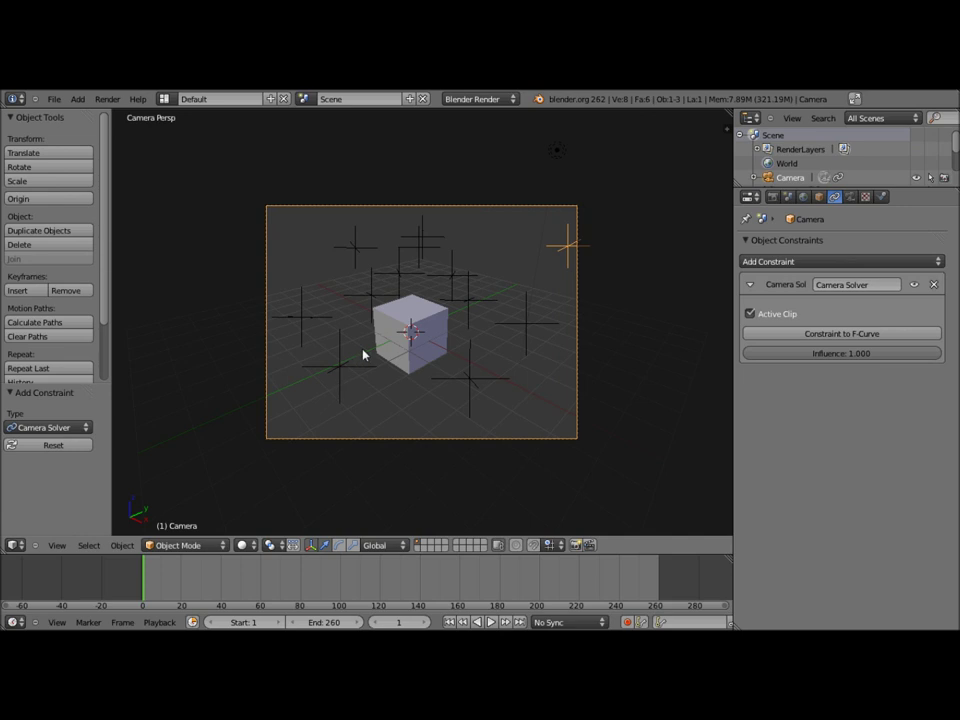
Add MOV05008.MPG as a Movie Clip background image in the 3D view's side panel.
{"action": "key", "text": "n"}
{"action": "scroll", "coordinate": [640, 510], "scroll_direction": "down", "scroll_amount": 2}
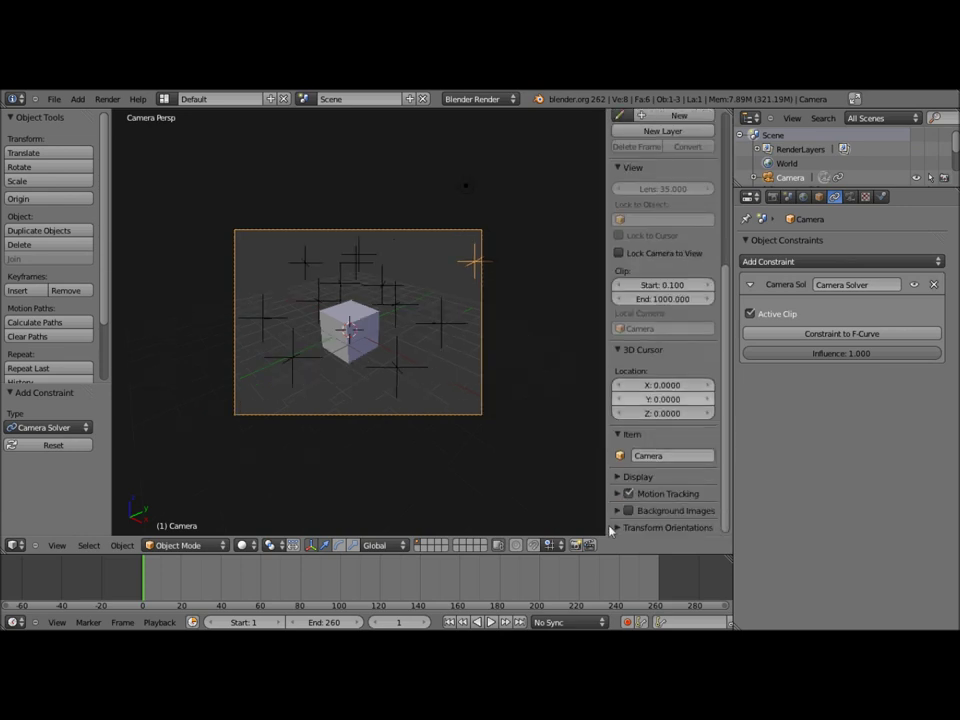
{"action": "left_click", "coordinate": [632, 512]}
{"action": "scroll", "coordinate": [660, 500], "scroll_direction": "down", "scroll_amount": 1}
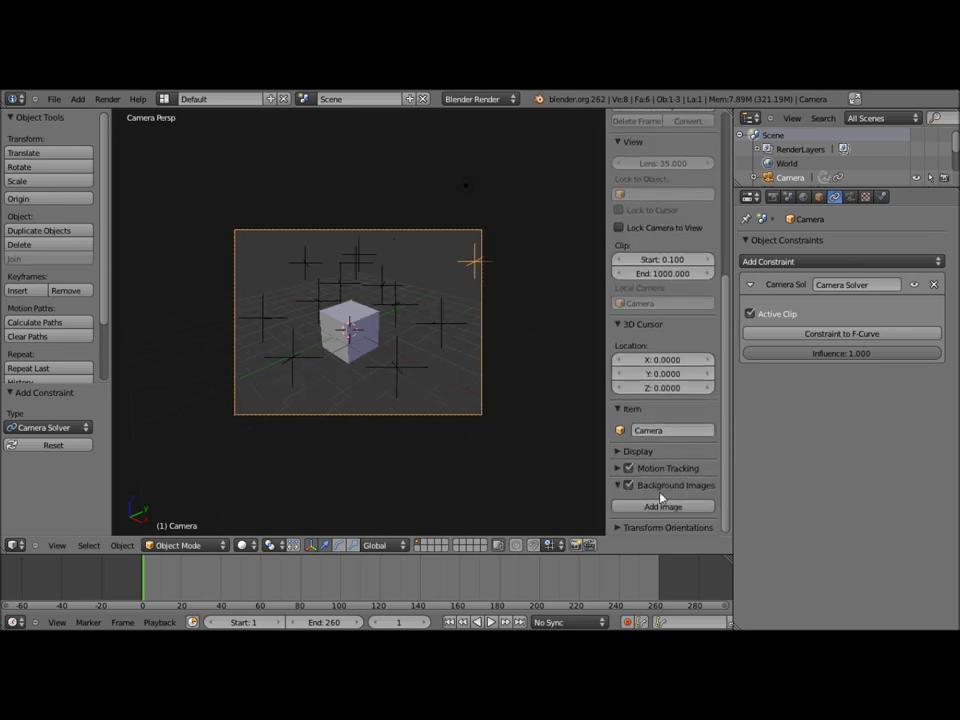
{"action": "left_click", "coordinate": [662, 505]}
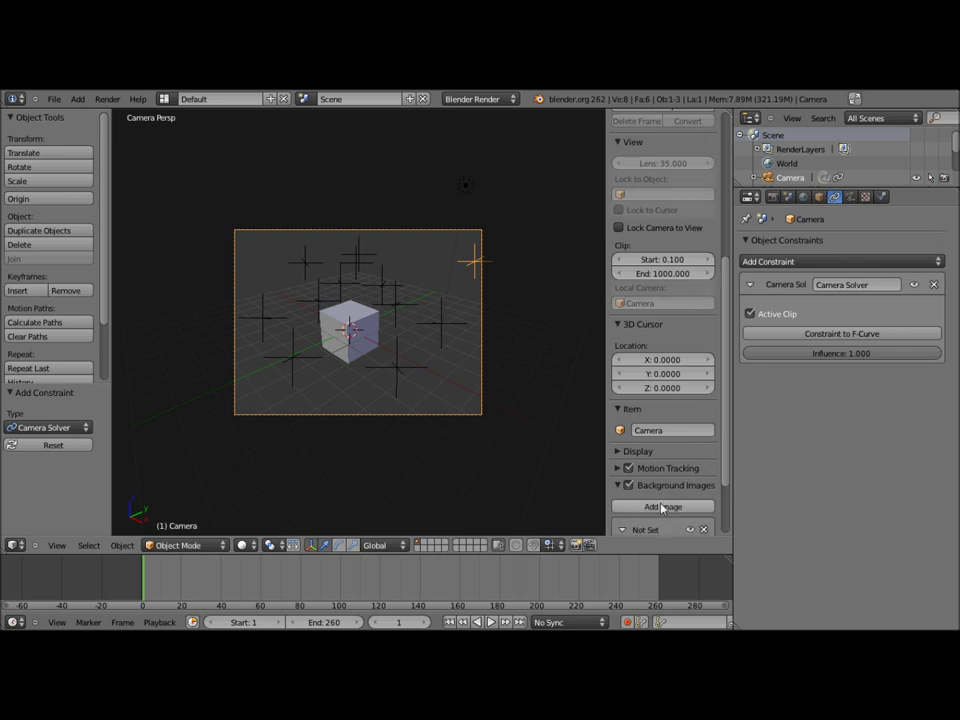
{"action": "scroll", "coordinate": [661, 509], "scroll_direction": "down", "scroll_amount": 4}
{"action": "left_click", "coordinate": [686, 483]}
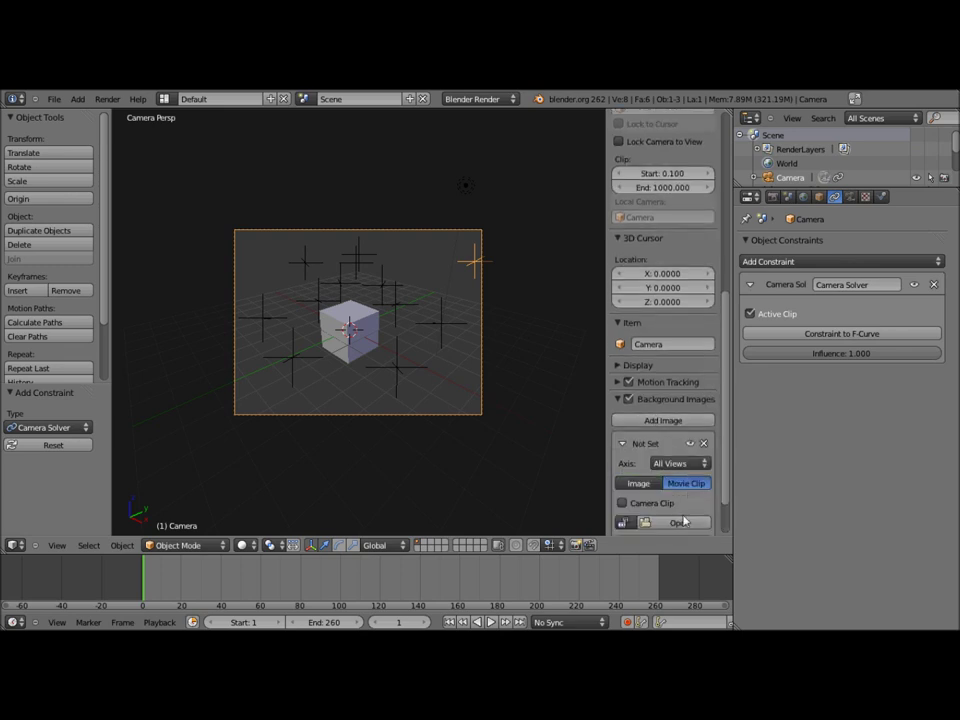
{"action": "left_click", "coordinate": [681, 524]}
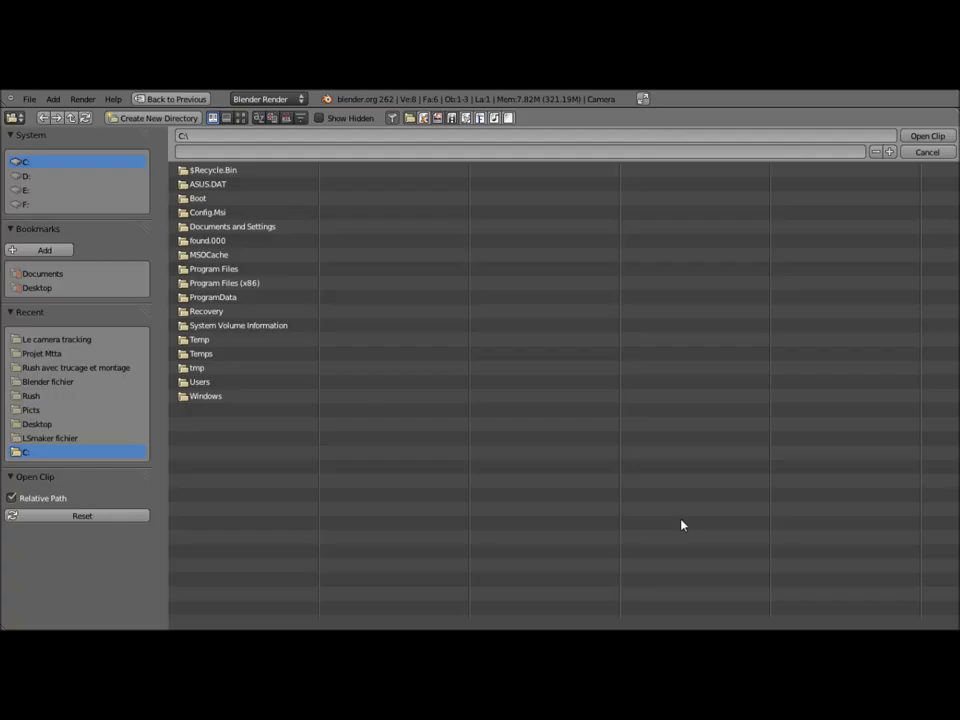
{"action": "left_click", "coordinate": [45, 339]}
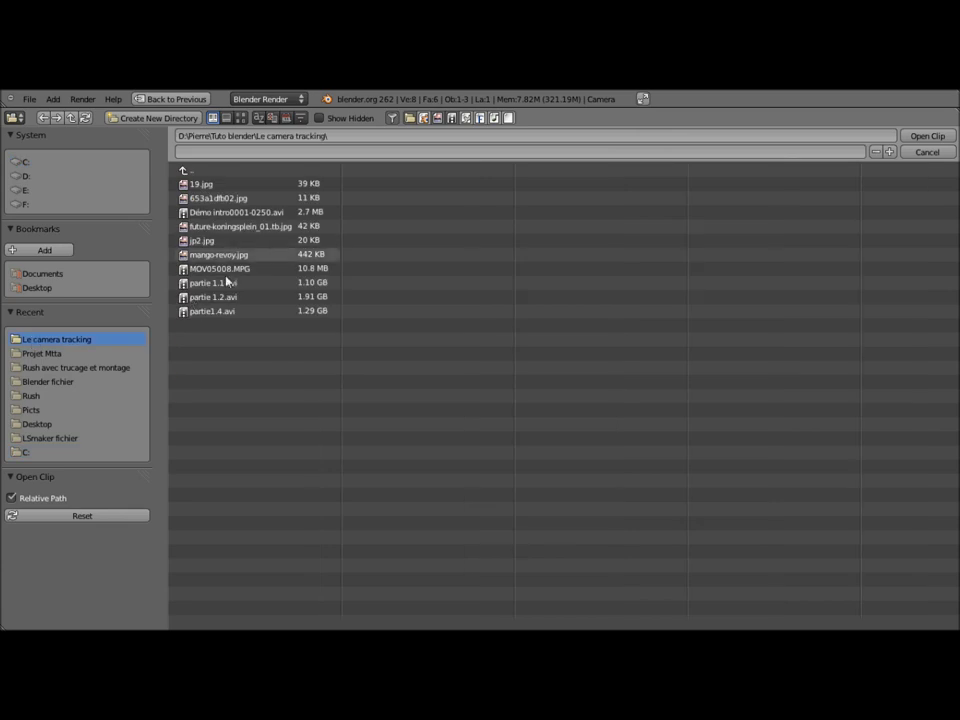
{"action": "left_click", "coordinate": [226, 272]}
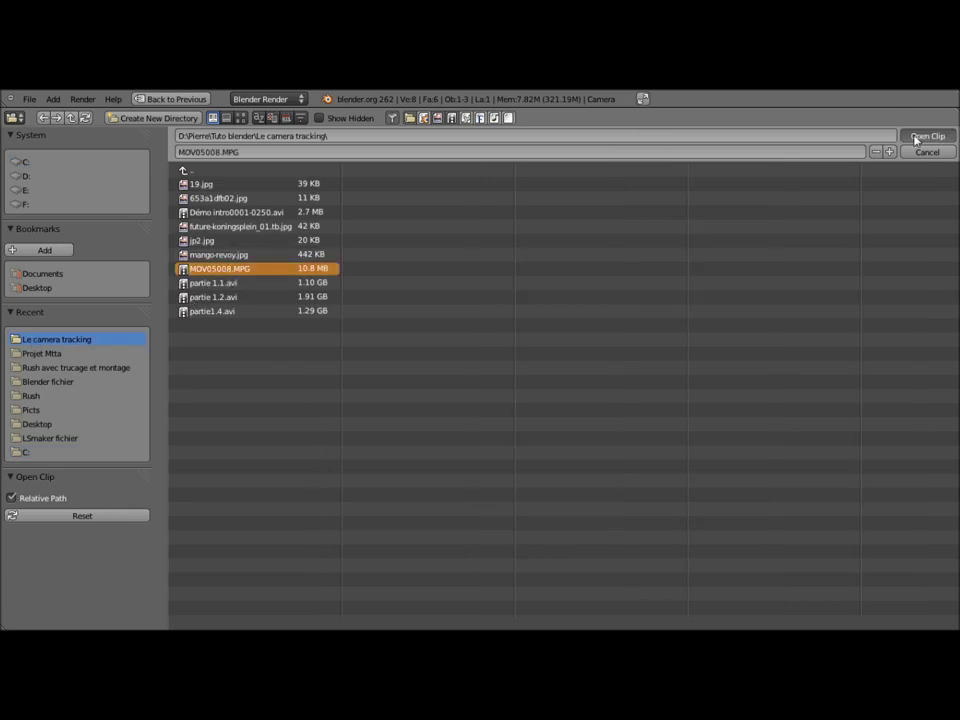
{"action": "left_click", "coordinate": [925, 136]}
Scrub through the shot to check the match, then select the cube.
{"action": "scroll", "coordinate": [360, 320], "scroll_direction": "up", "scroll_amount": 2}
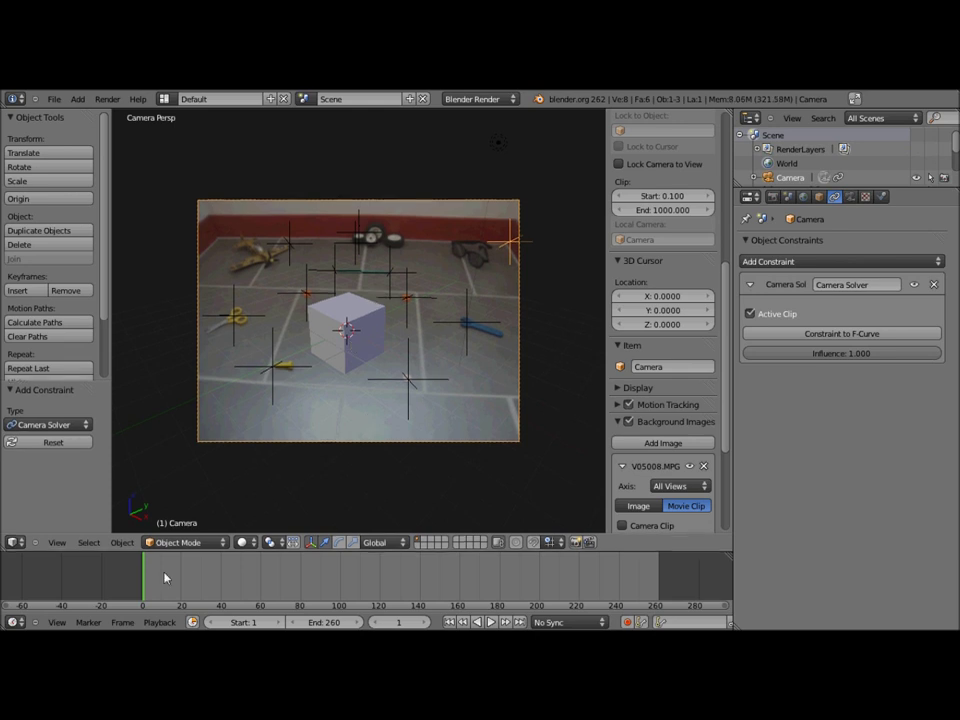
{"action": "mouse_move", "coordinate": [150, 590]}
{"action": "left_mouse_down"}
{"action": "mouse_move", "coordinate": [519, 579]}
{"action": "mouse_move", "coordinate": [615, 603]}
{"action": "mouse_move", "coordinate": [649, 584]}
{"action": "mouse_move", "coordinate": [210, 581]}
{"action": "mouse_move", "coordinate": [141, 591]}
{"action": "left_mouse_up"}
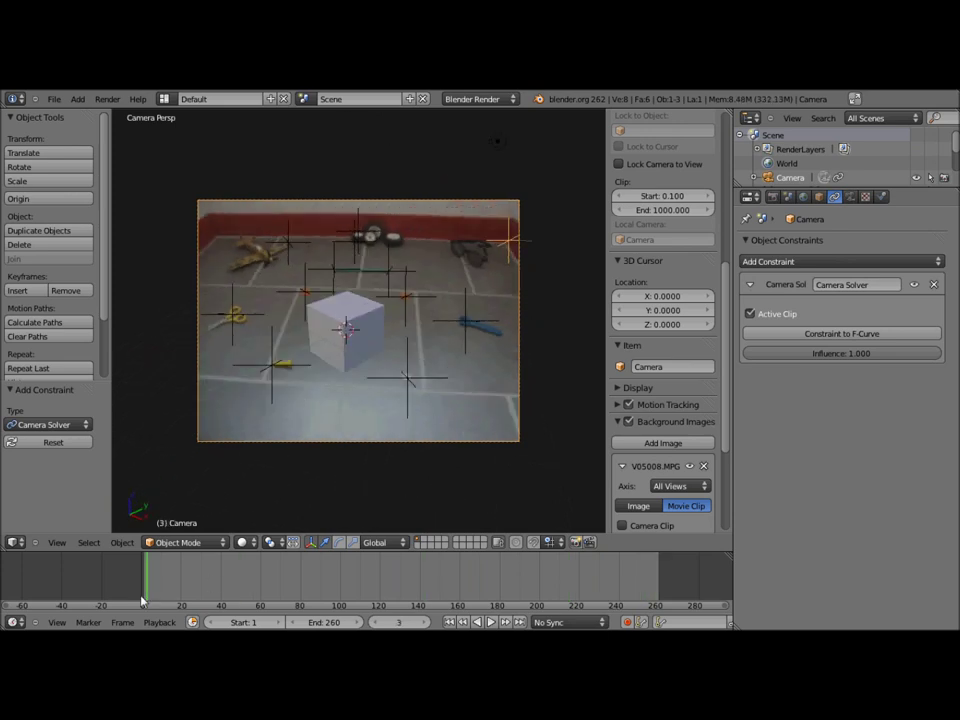
{"action": "right_click", "coordinate": [352, 346]}
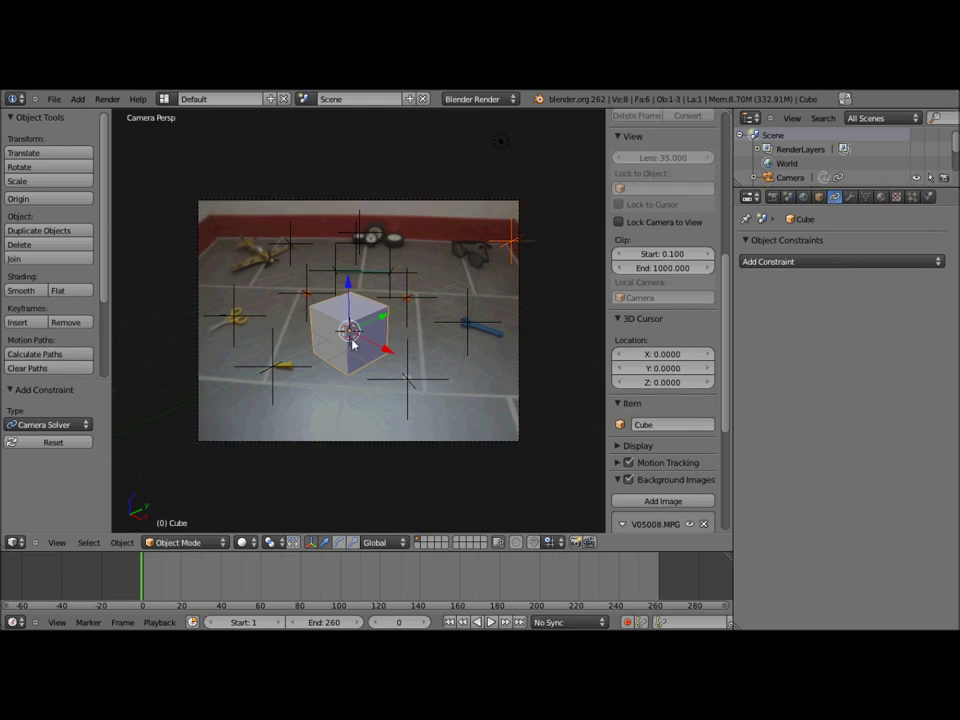
Delete the cube from the scene.
{"action": "key", "text": "x"}
{"action": "left_click", "coordinate": [345, 338]}
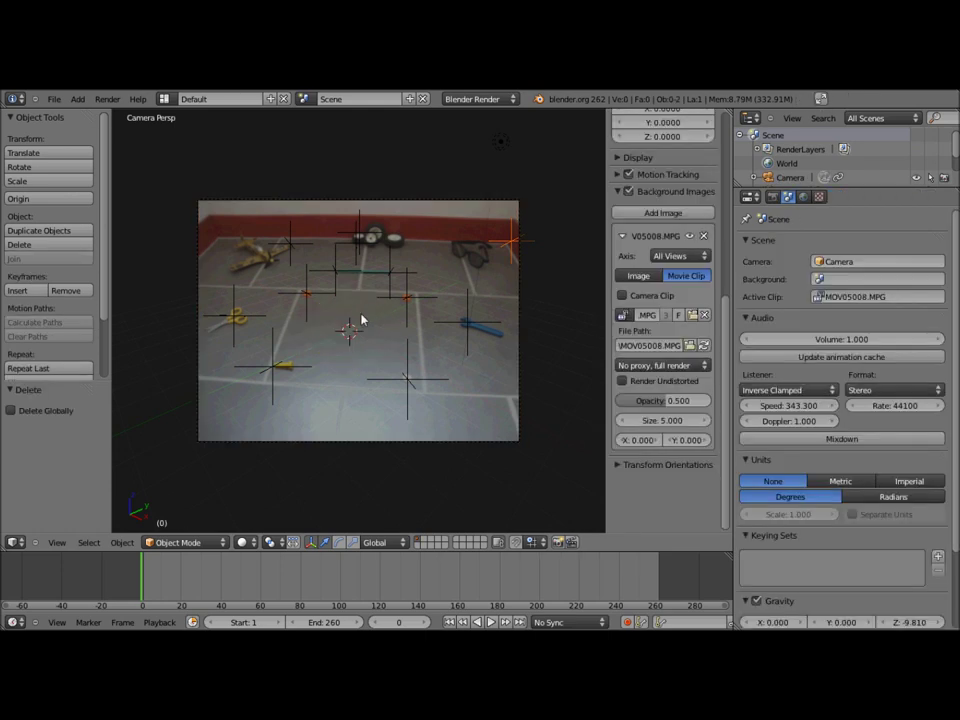
{"action": "middle_click_drag", "start_coordinate": [362, 315], "coordinate": [284, 307]}
Switch to the right side view and orbit out so the floor grid, camera and lamp show.
{"action": "key", "text": "KP_3"}
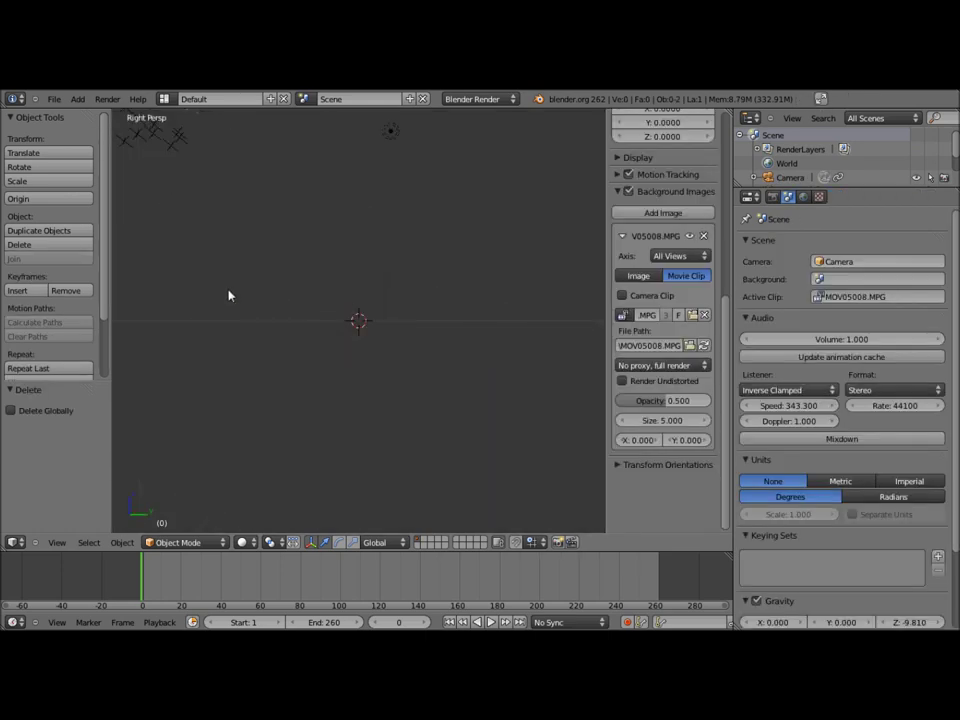
{"action": "middle_click_drag", "start_coordinate": [229, 296], "coordinate": [251, 313]}
{"action": "scroll", "coordinate": [251, 313], "scroll_direction": "down", "scroll_amount": 3}
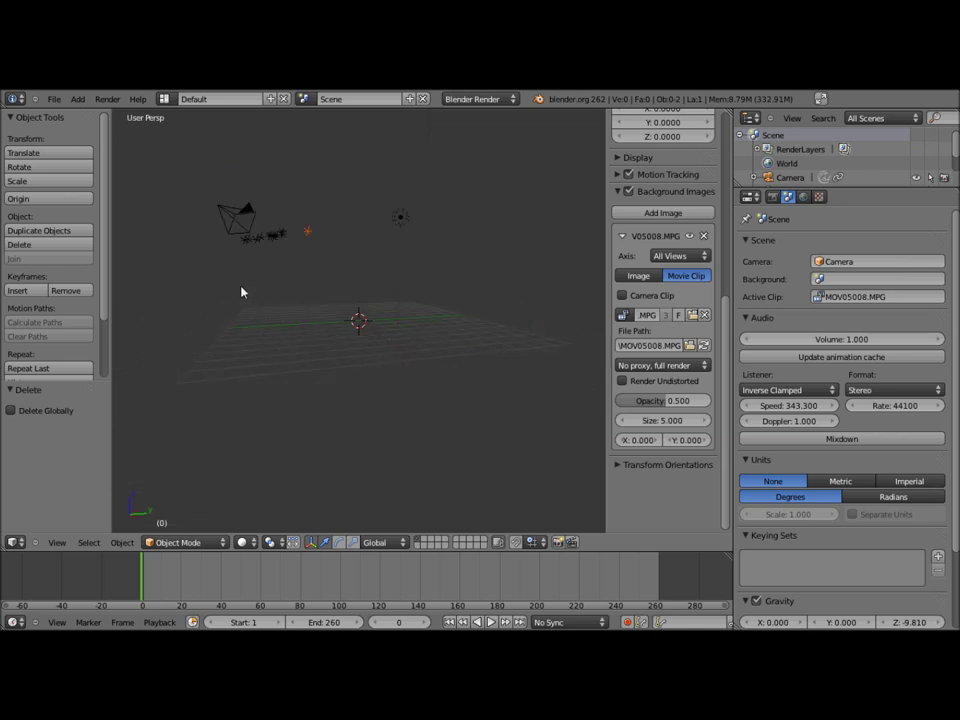
{"action": "mouse_move", "coordinate": [266, 246]}
{"action": "middle_mouse_down"}
{"action": "mouse_move", "coordinate": [287, 276]}
{"action": "mouse_move", "coordinate": [144, 311]}
{"action": "middle_mouse_up"}
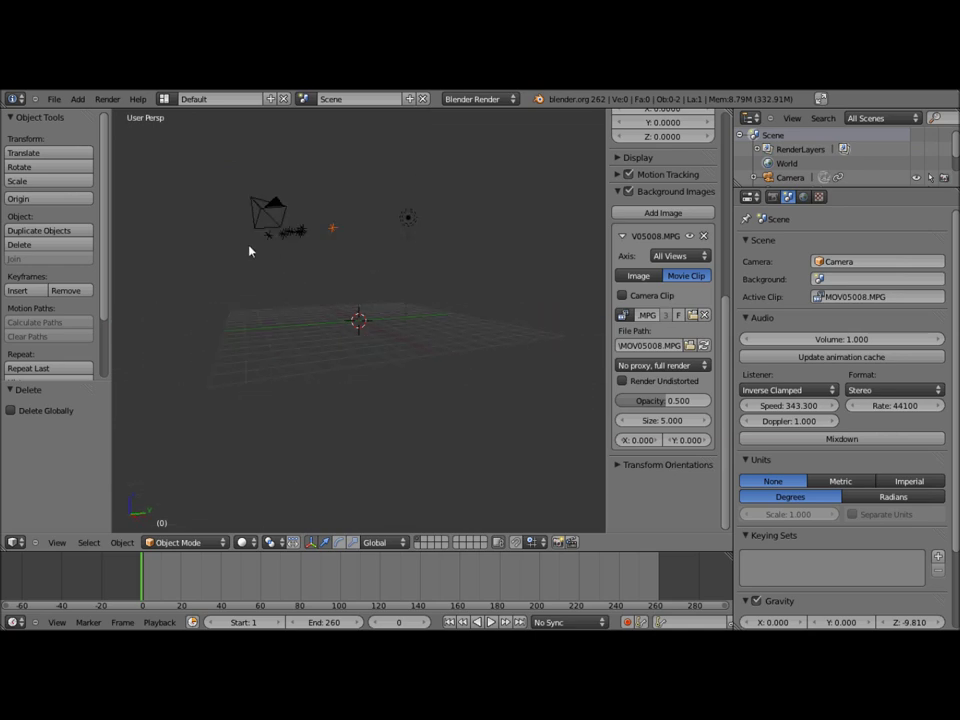
{"action": "middle_click_drag", "start_coordinate": [144, 311], "coordinate": [173, 288]}
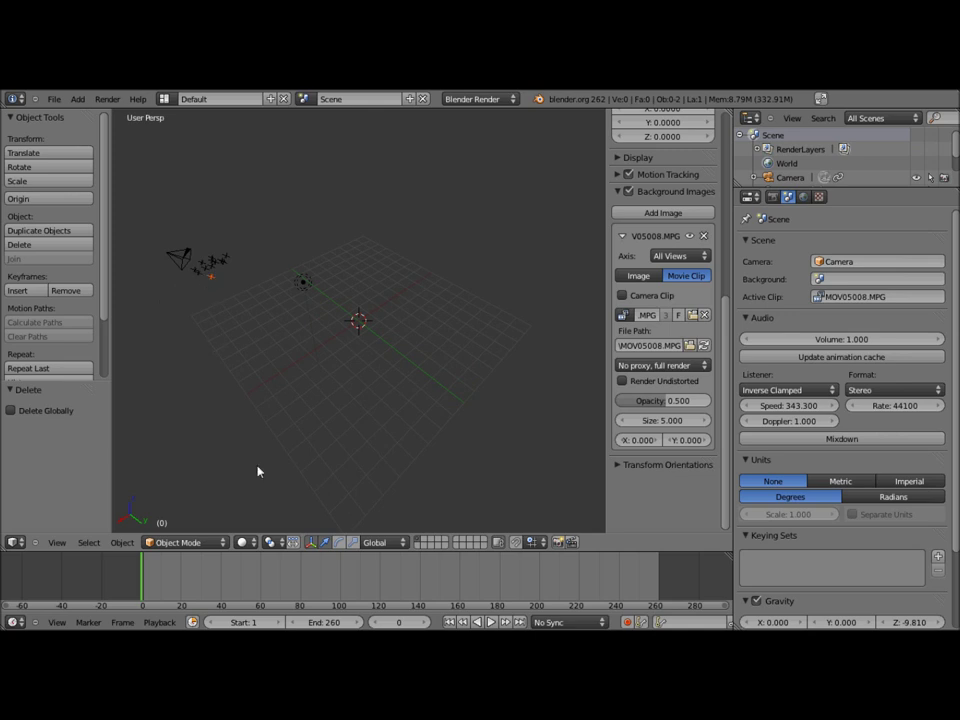
{"action": "left_click", "coordinate": [20, 545]}
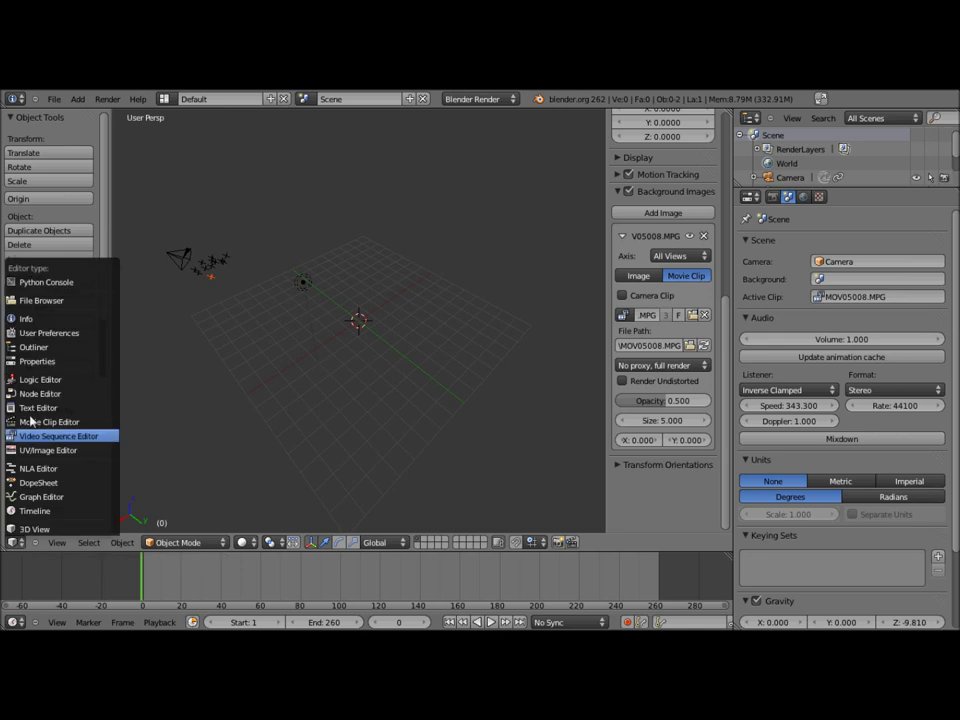
In the Movie Clip Editor, select three floor markers: yellow object, lower centre, green handle's end.
{"action": "left_click", "coordinate": [30, 421]}
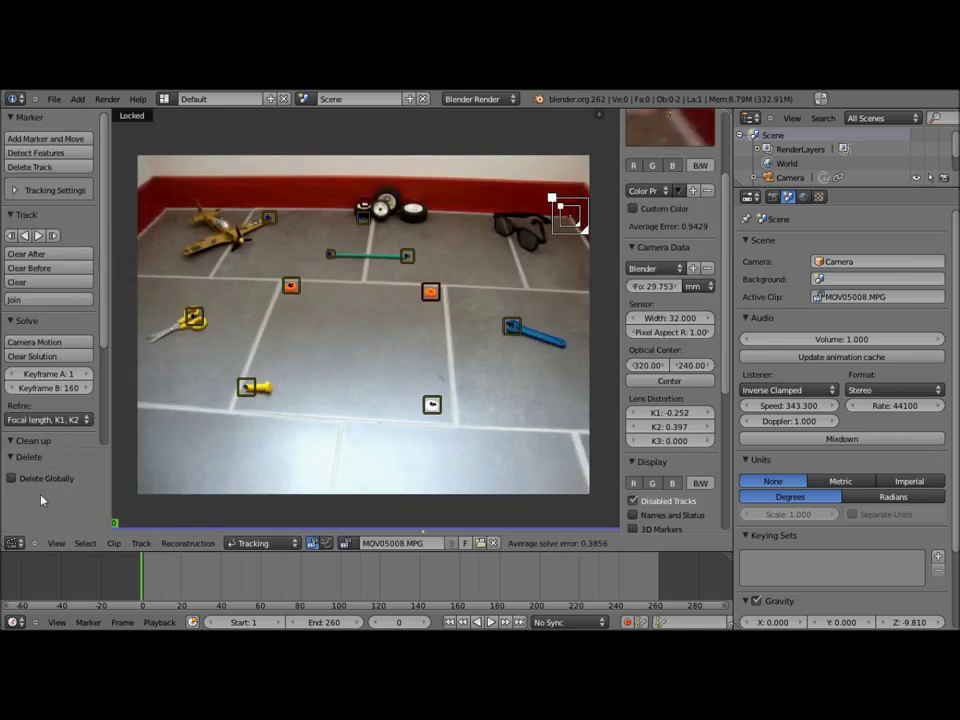
{"action": "key", "text": "a"}
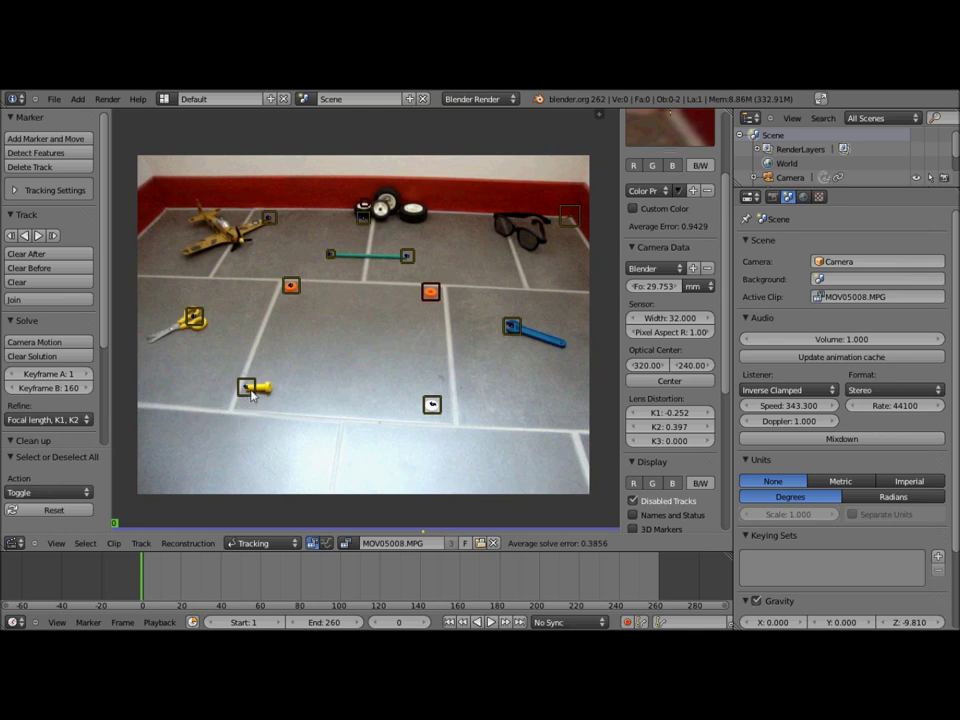
{"action": "right_click", "coordinate": [249, 390]}
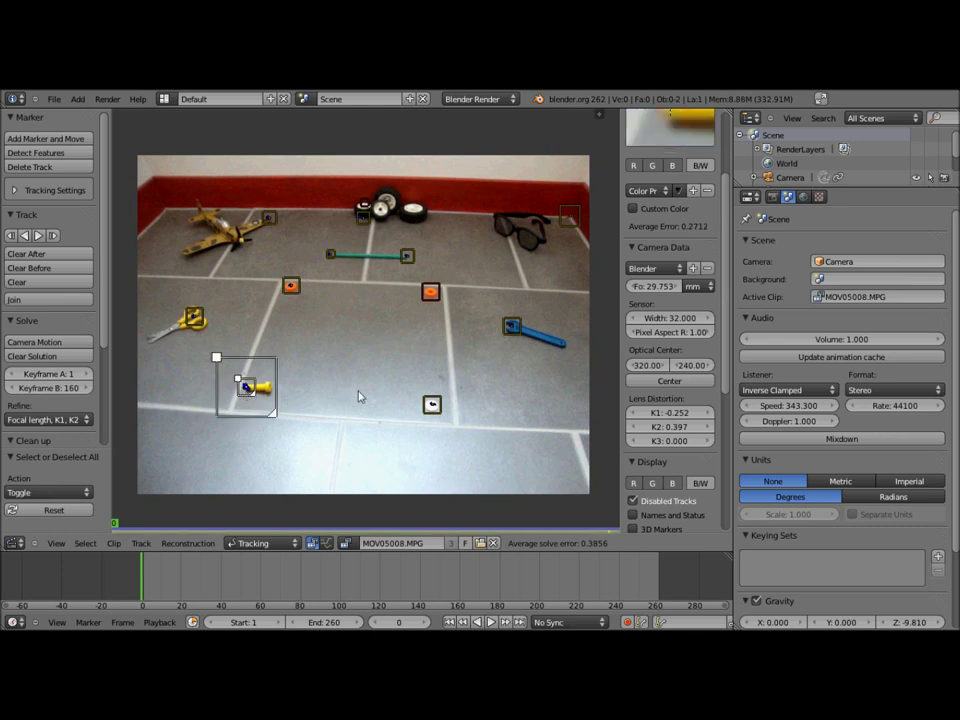
{"action": "right_click", "coordinate": [436, 406], "text": "shift"}
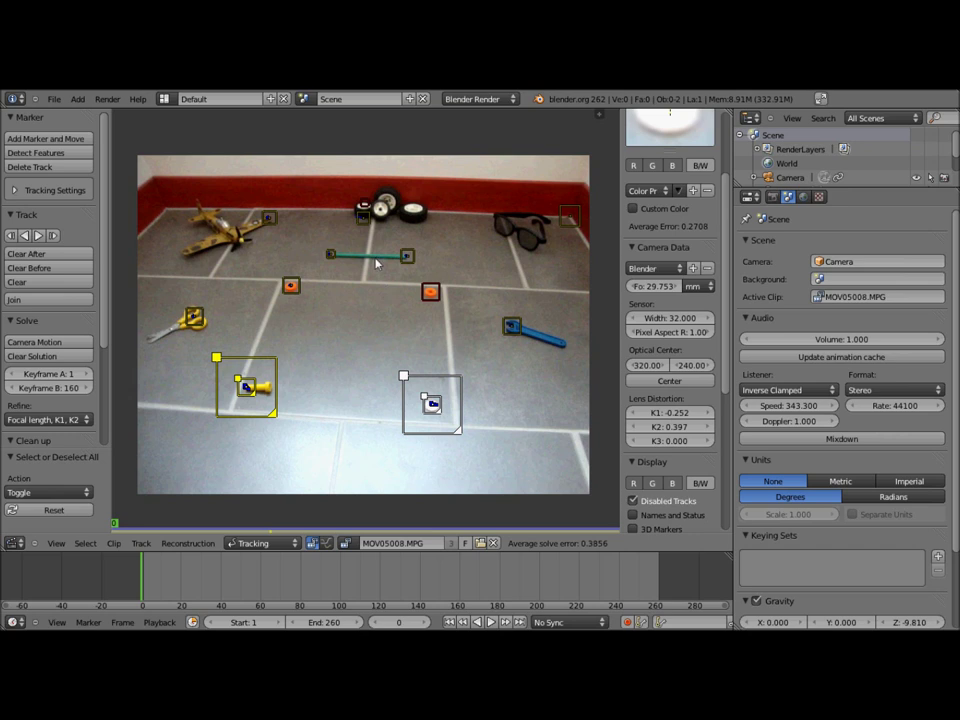
{"action": "right_click", "coordinate": [405, 257], "text": "shift"}
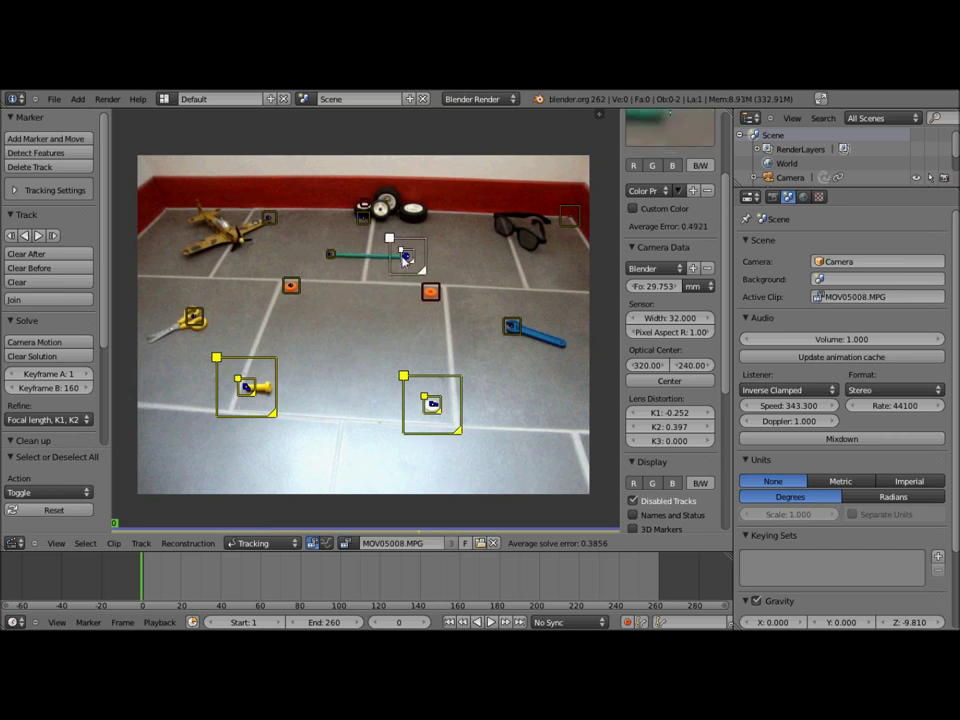
{"action": "scroll", "coordinate": [453, 344], "scroll_direction": "up", "scroll_amount": 3}
{"action": "scroll", "coordinate": [453, 344], "scroll_direction": "down", "scroll_amount": 2}
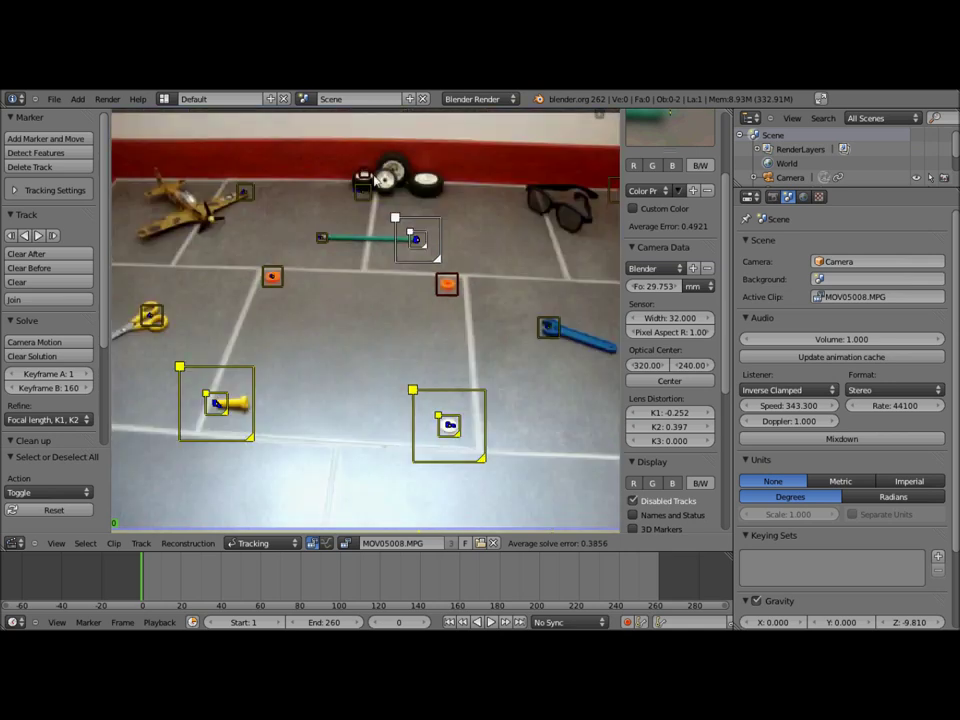
{"action": "scroll", "coordinate": [358, 200], "scroll_direction": "down", "scroll_amount": 1}
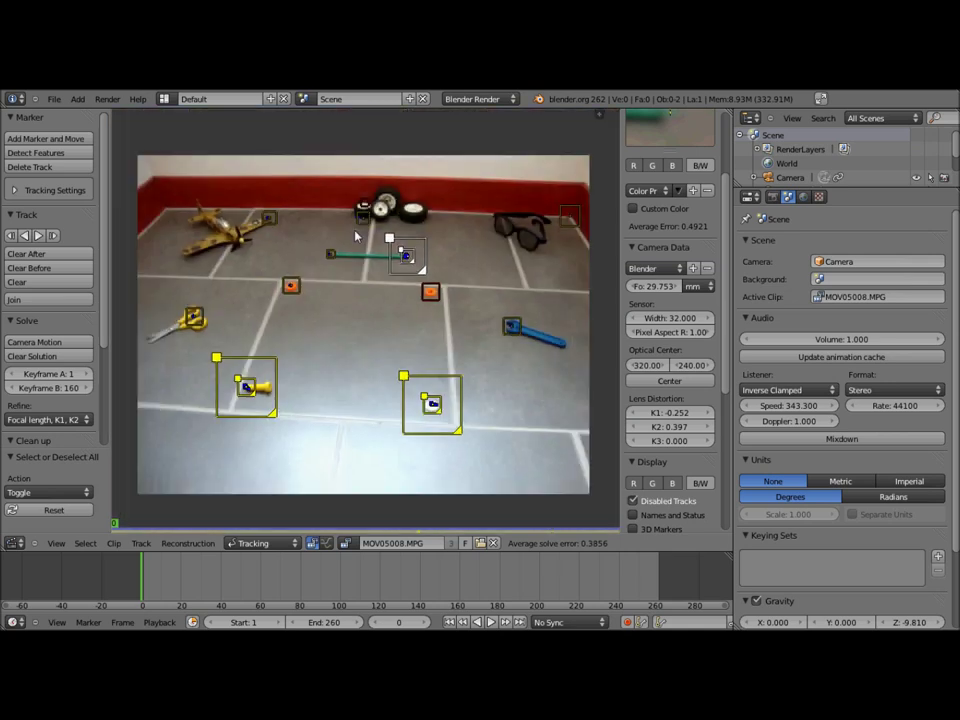
{"action": "scroll", "coordinate": [353, 236], "scroll_direction": "down", "scroll_amount": 1}
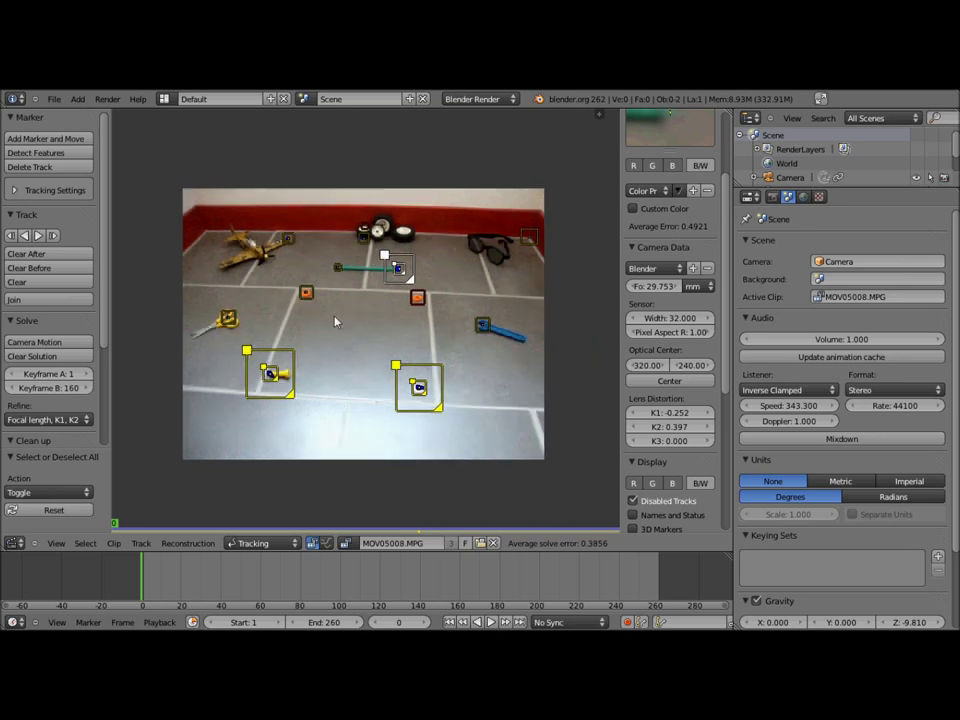
In Reconstruction mode, set the floor from the three selected markers.
{"action": "left_click", "coordinate": [262, 543]}
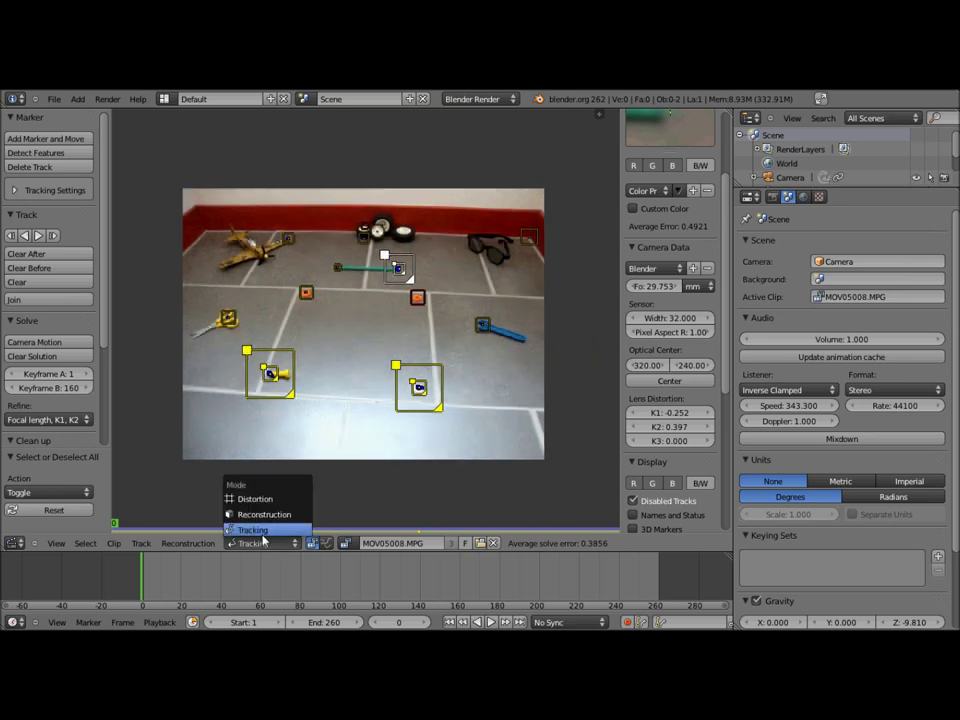
{"action": "left_click", "coordinate": [270, 516]}
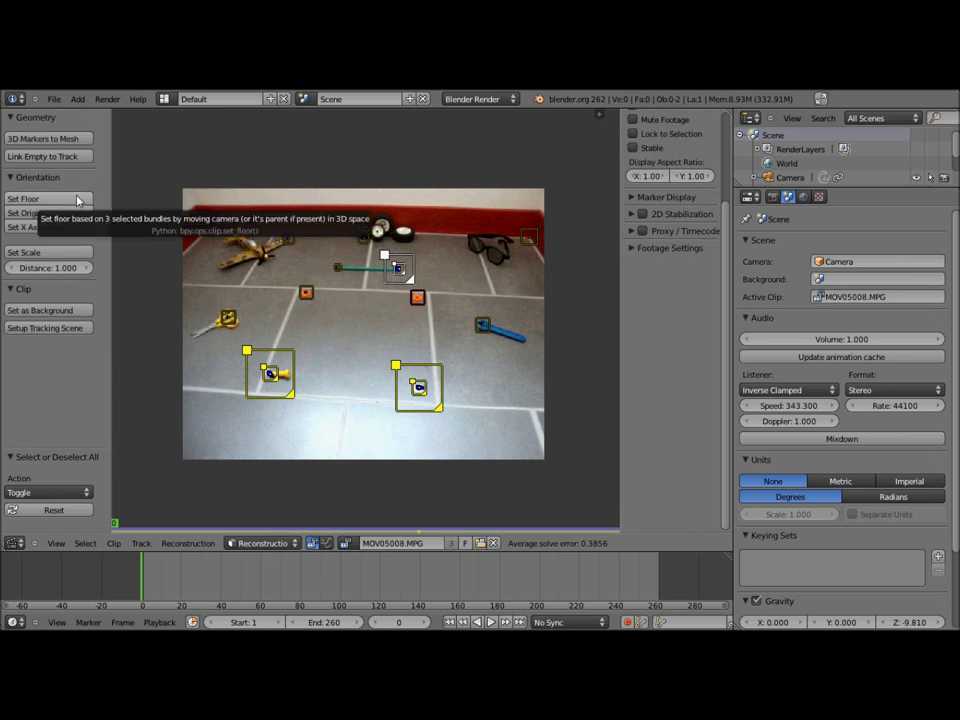
{"action": "left_click", "coordinate": [77, 200]}
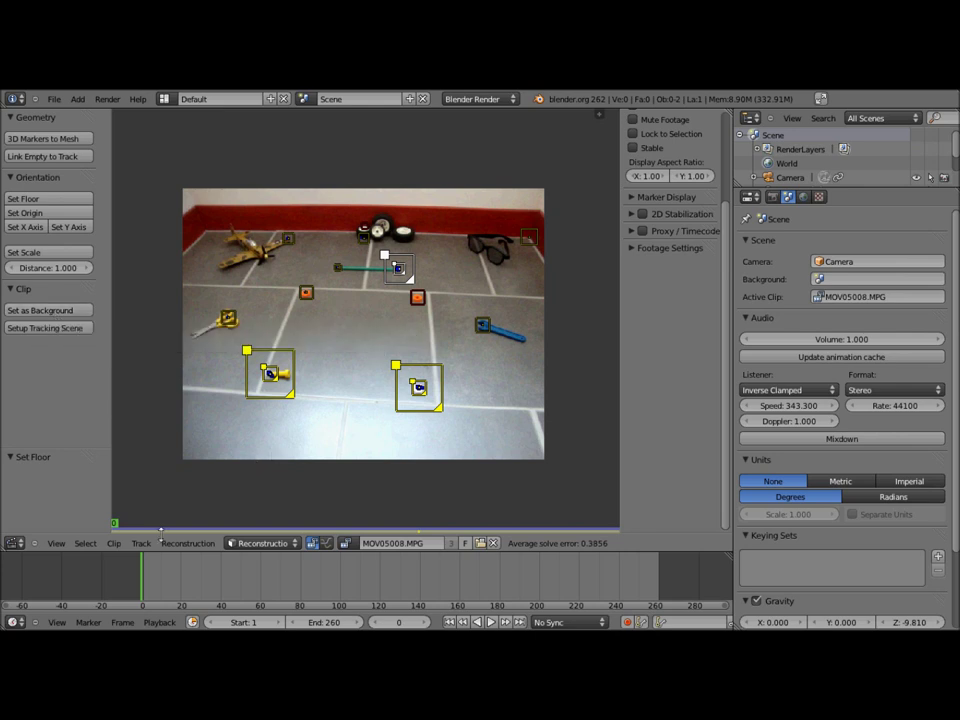
Return to the 3D View and inspect the camera and track points from the side and at an angle.
{"action": "left_click", "coordinate": [24, 546]}
{"action": "left_click", "coordinate": [28, 530]}
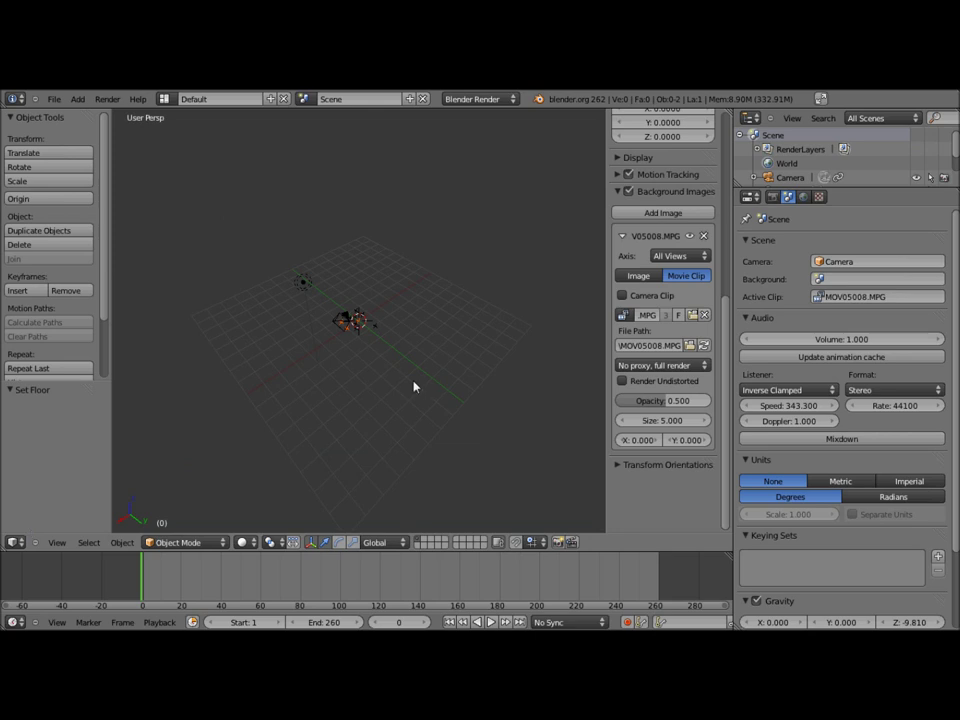
{"action": "scroll", "coordinate": [358, 386], "scroll_direction": "up", "scroll_amount": 2}
{"action": "scroll", "coordinate": [445, 350], "scroll_direction": "up", "scroll_amount": 1}
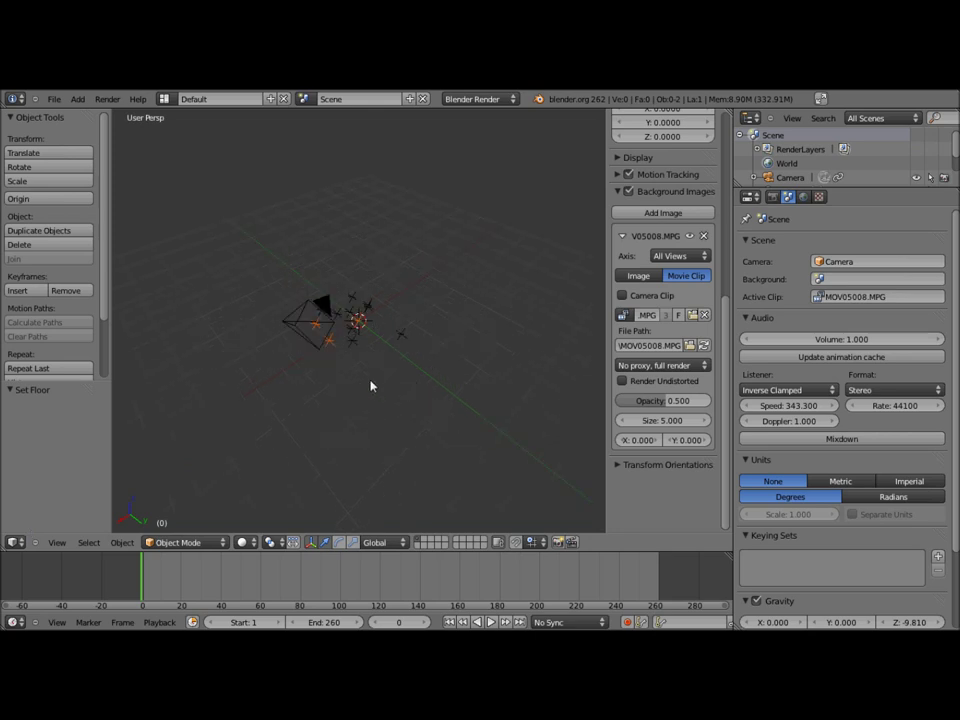
{"action": "key", "text": "KP_3"}
{"action": "scroll", "coordinate": [398, 396], "scroll_direction": "up", "scroll_amount": 4}
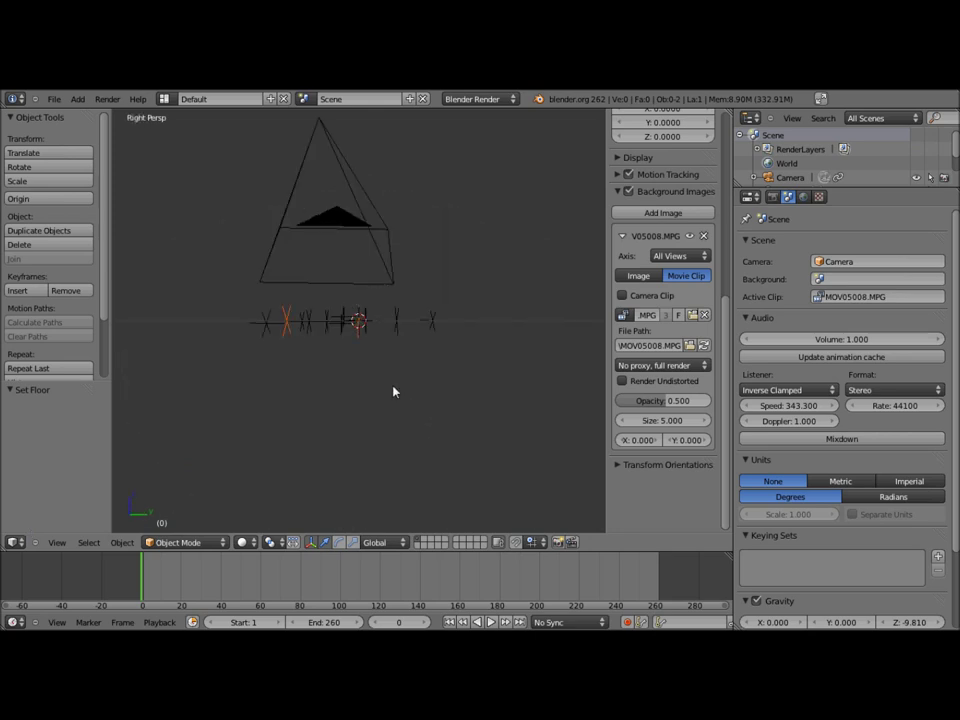
{"action": "scroll", "coordinate": [393, 391], "scroll_direction": "up", "scroll_amount": 2}
{"action": "mouse_move", "coordinate": [450, 326]}
{"action": "middle_mouse_down"}
{"action": "mouse_move", "coordinate": [285, 403]}
{"action": "mouse_move", "coordinate": [285, 444]}
{"action": "mouse_move", "coordinate": [330, 413]}
{"action": "mouse_move", "coordinate": [317, 375]}
{"action": "mouse_move", "coordinate": [386, 358]}
{"action": "mouse_move", "coordinate": [470, 366]}
{"action": "mouse_move", "coordinate": [354, 405]}
{"action": "mouse_move", "coordinate": [334, 393]}
{"action": "middle_mouse_up"}
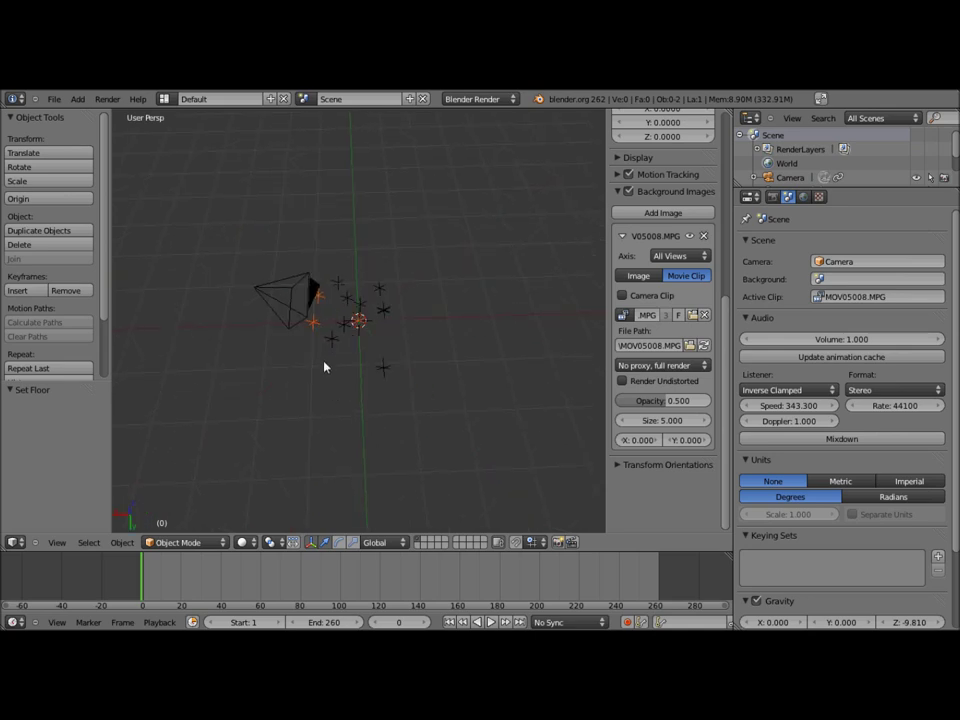
Add a floor plane at the origin, scaled to 2.165.
{"action": "key", "text": "shift+a"}
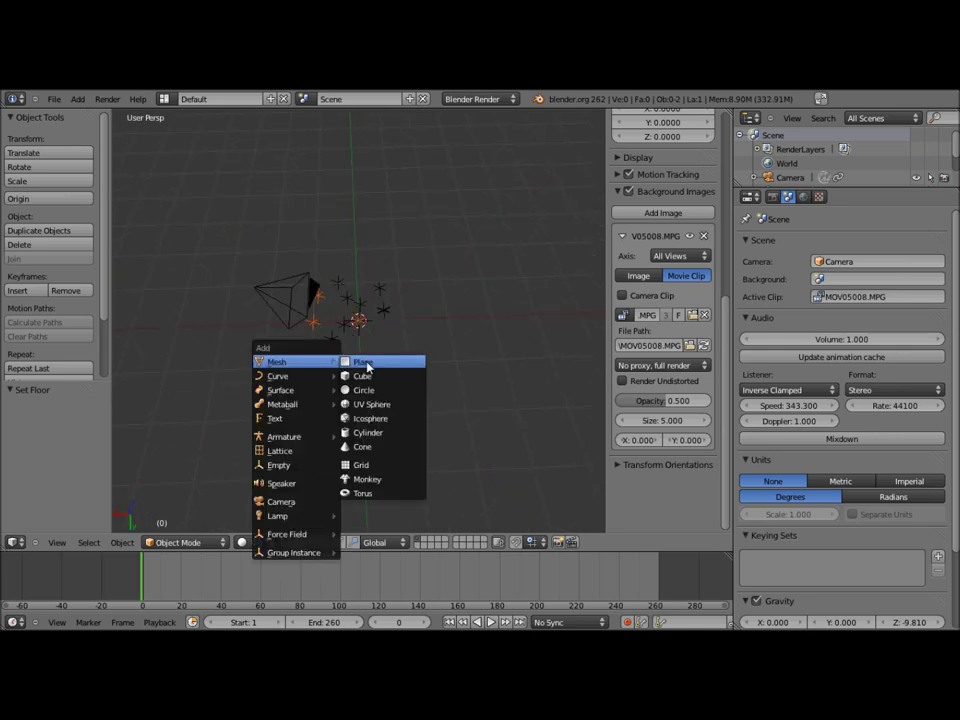
{"action": "left_click", "coordinate": [371, 366]}
{"action": "key", "text": "s"}
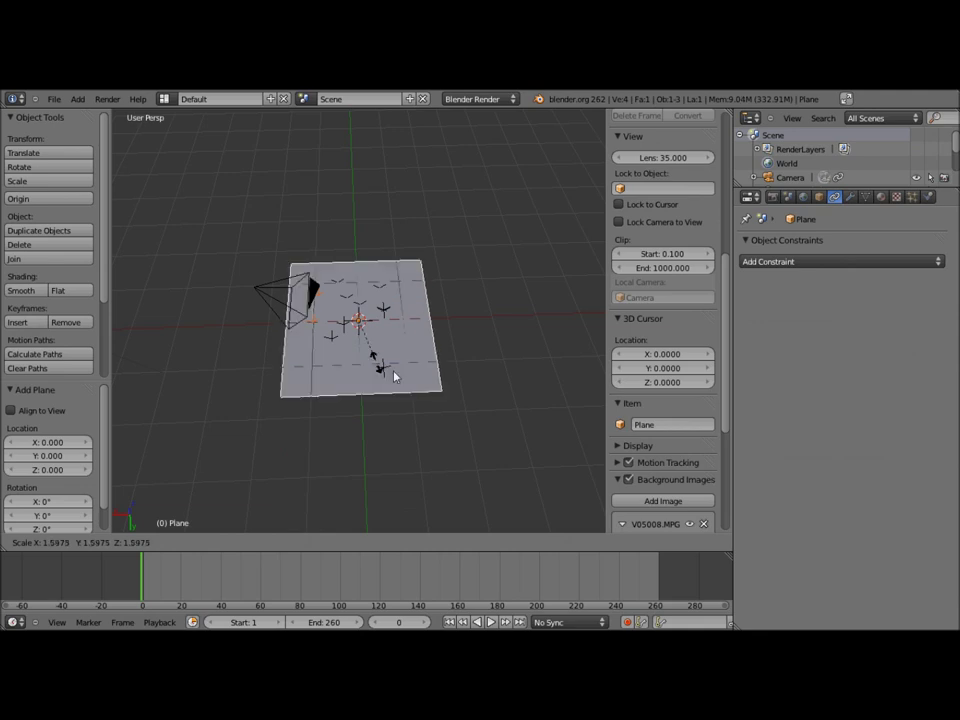
{"action": "left_click", "coordinate": [395, 376]}
Look through the camera and raise the background footage opacity to 0.765.
{"action": "key", "text": "KP_0"}
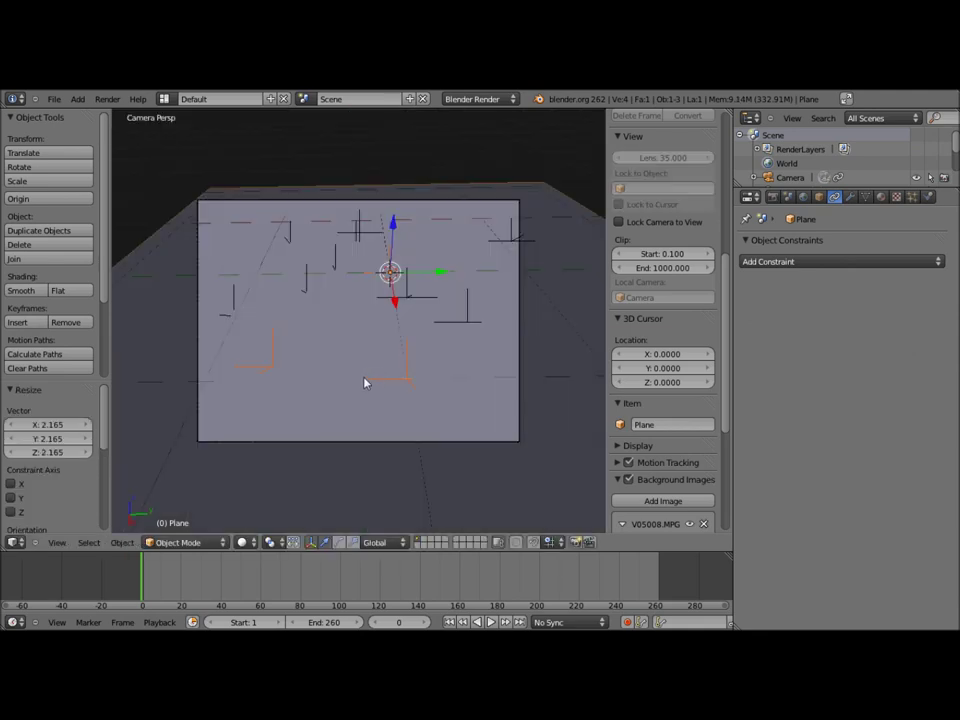
{"action": "scroll", "coordinate": [700, 495], "scroll_direction": "down", "scroll_amount": 3}
{"action": "scroll", "coordinate": [694, 502], "scroll_direction": "down", "scroll_amount": 1}
{"action": "scroll", "coordinate": [694, 502], "scroll_direction": "down", "scroll_amount": 4}
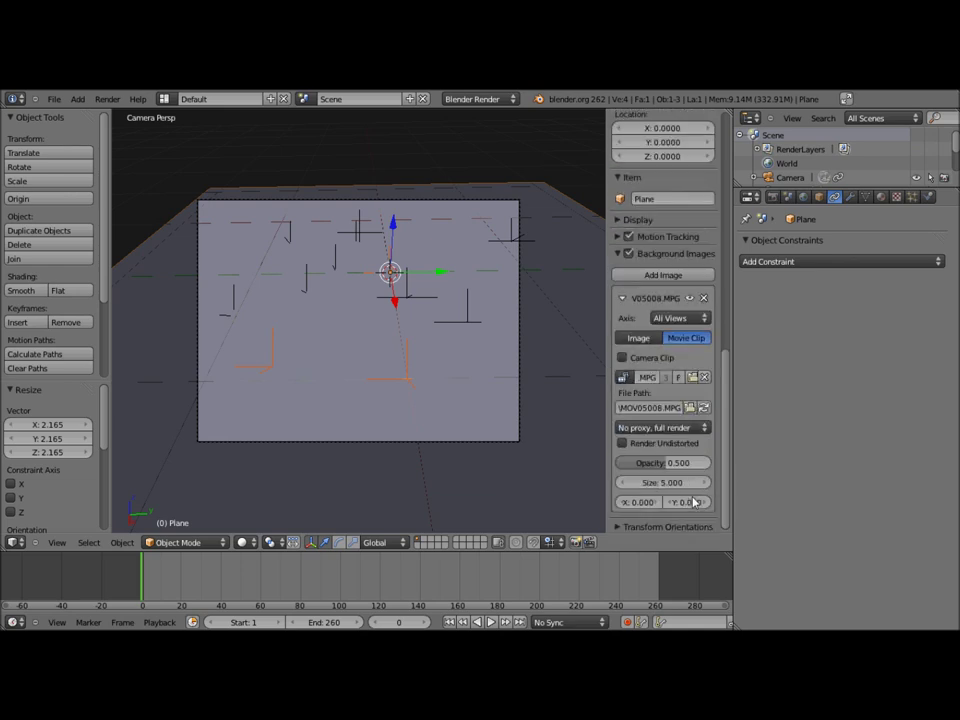
{"action": "left_click_drag", "start_coordinate": [697, 461], "coordinate": [681, 461]}
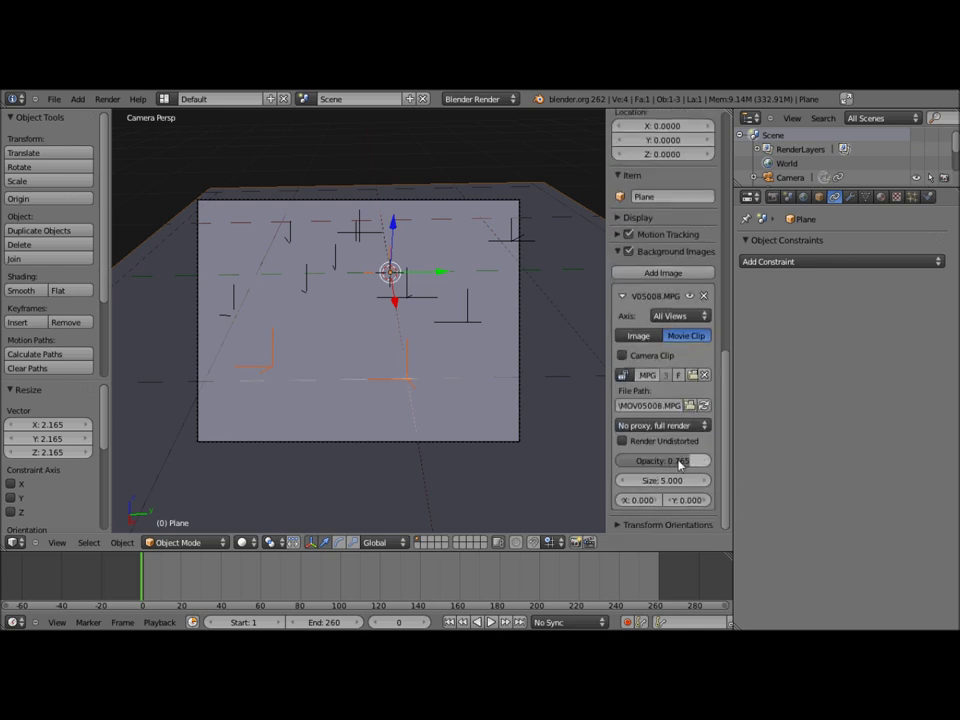
{"action": "scroll", "coordinate": [316, 309], "scroll_direction": "down", "scroll_amount": 3}
{"action": "scroll", "coordinate": [357, 329], "scroll_direction": "up", "scroll_amount": 4}
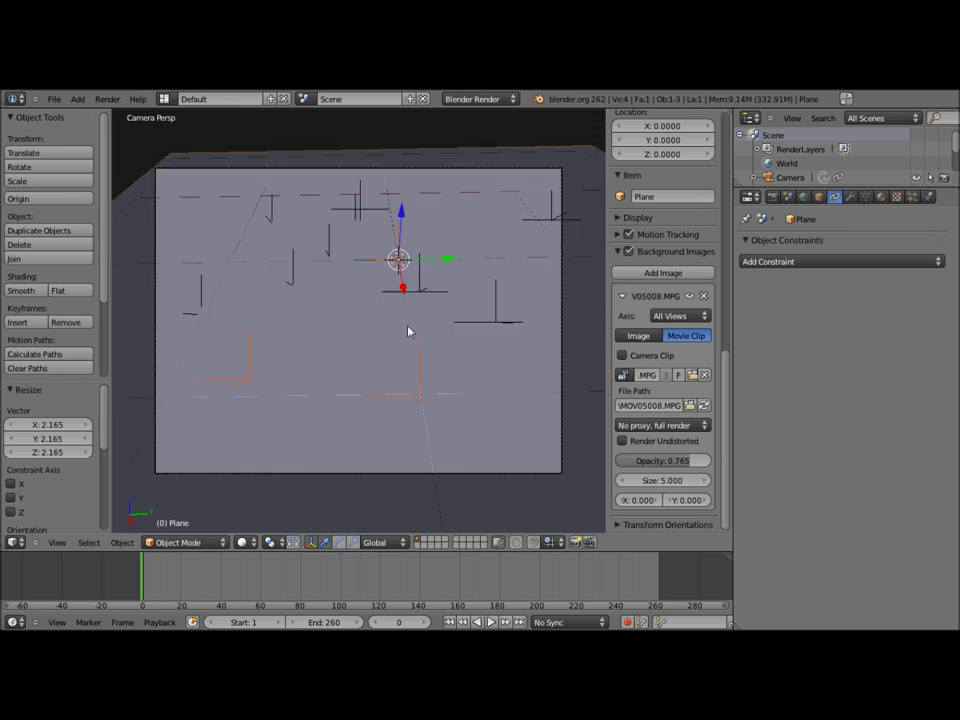
Select the camera, scrub from frame 22 to frame 140, and switch the background source to Image.
{"action": "right_click", "coordinate": [157, 401]}
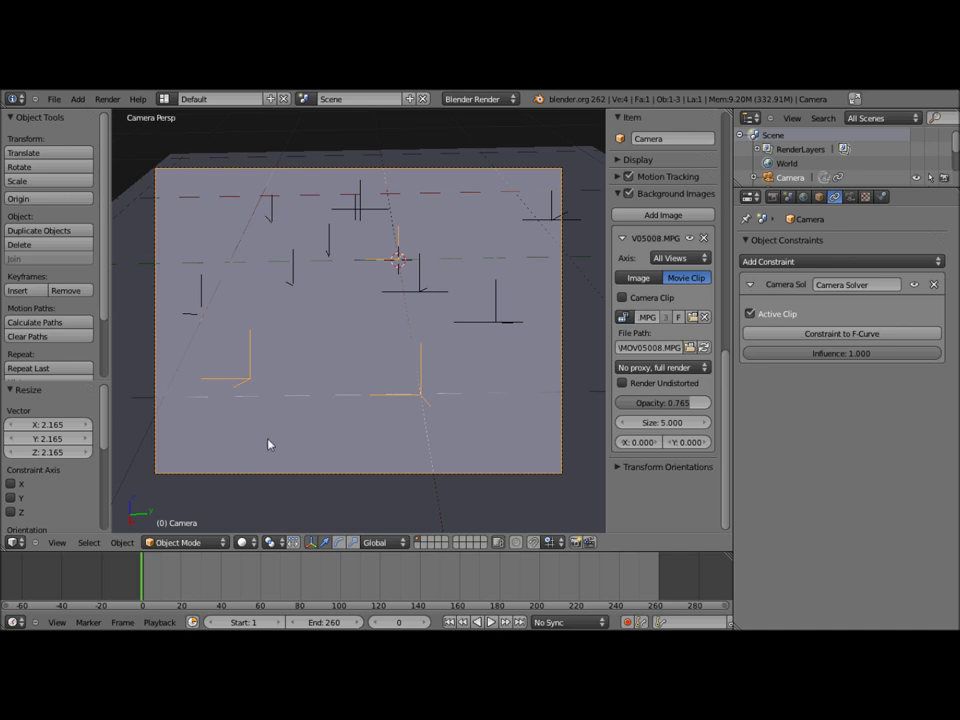
{"action": "left_click", "coordinate": [184, 585]}
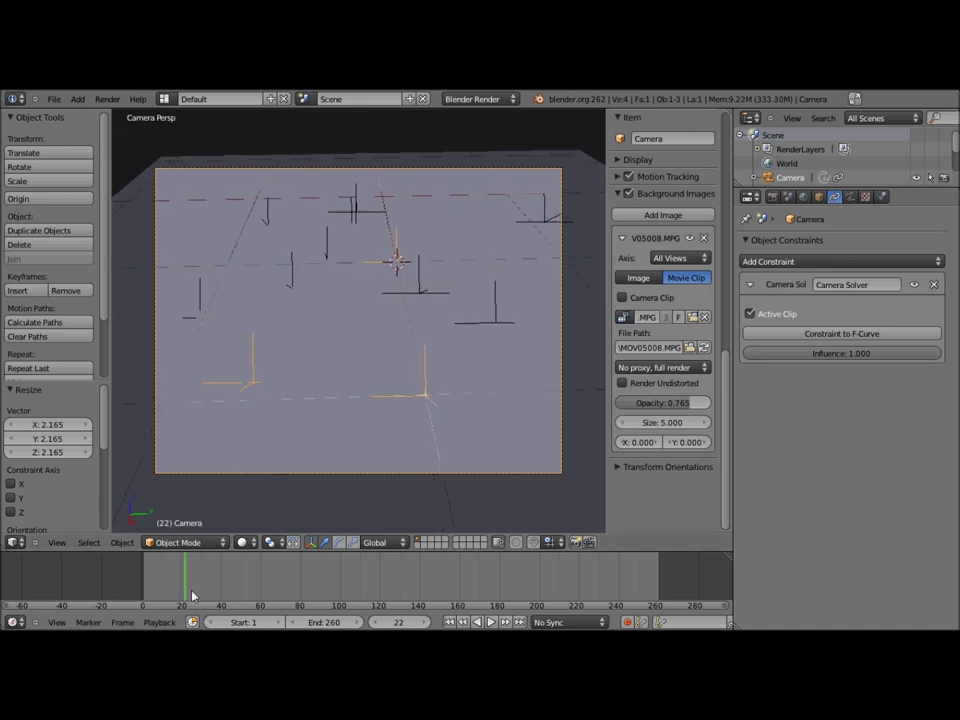
{"action": "left_click_drag", "start_coordinate": [262, 589], "coordinate": [420, 540]}
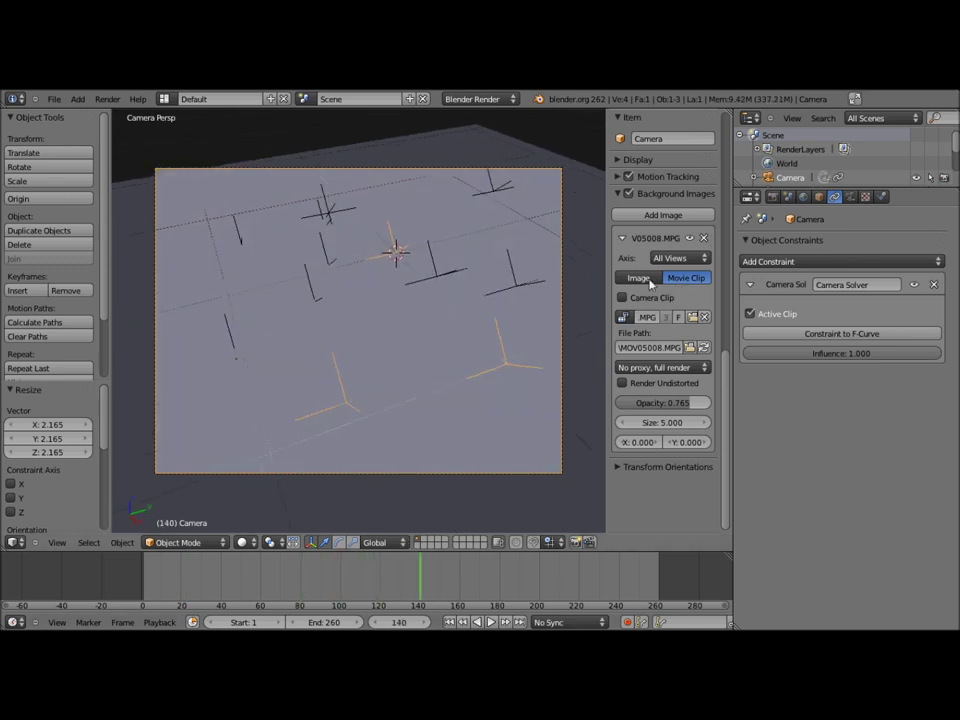
{"action": "left_click", "coordinate": [649, 281]}
{"action": "left_click", "coordinate": [680, 279]}
Remove the existing background image entry and cycle through Movie Clip Editor back to 3D View.
{"action": "left_click", "coordinate": [640, 279]}
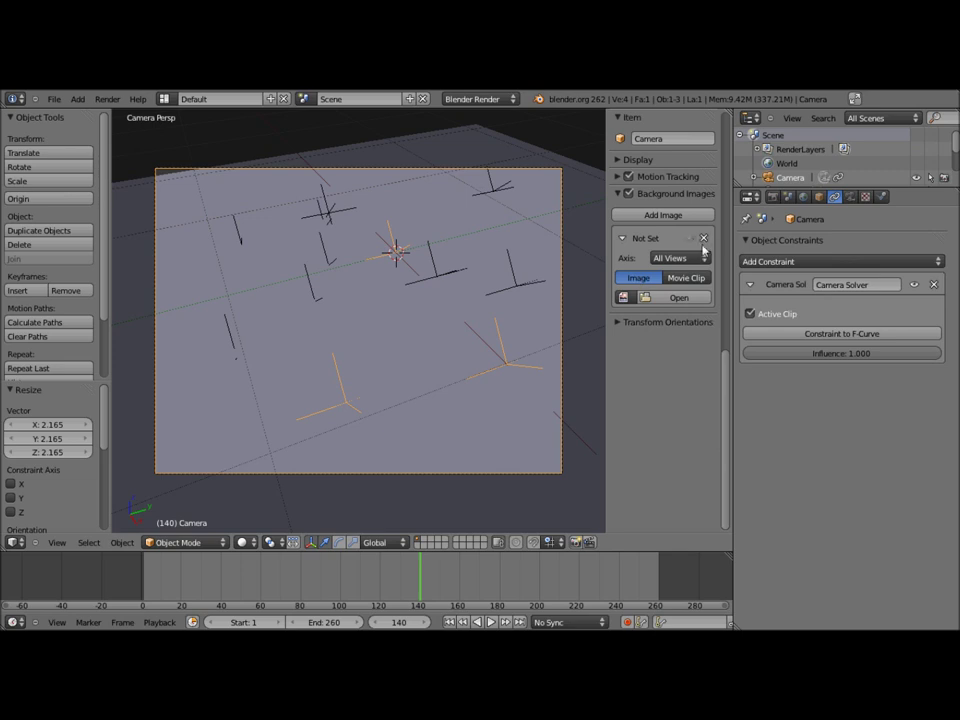
{"action": "left_click", "coordinate": [704, 237]}
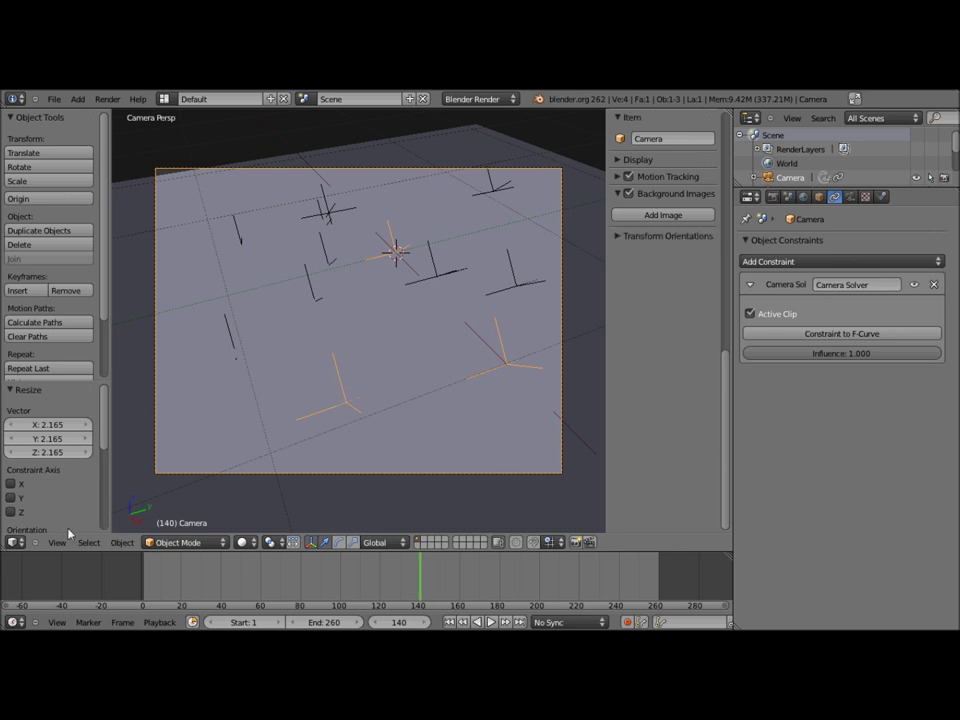
{"action": "left_click", "coordinate": [12, 543]}
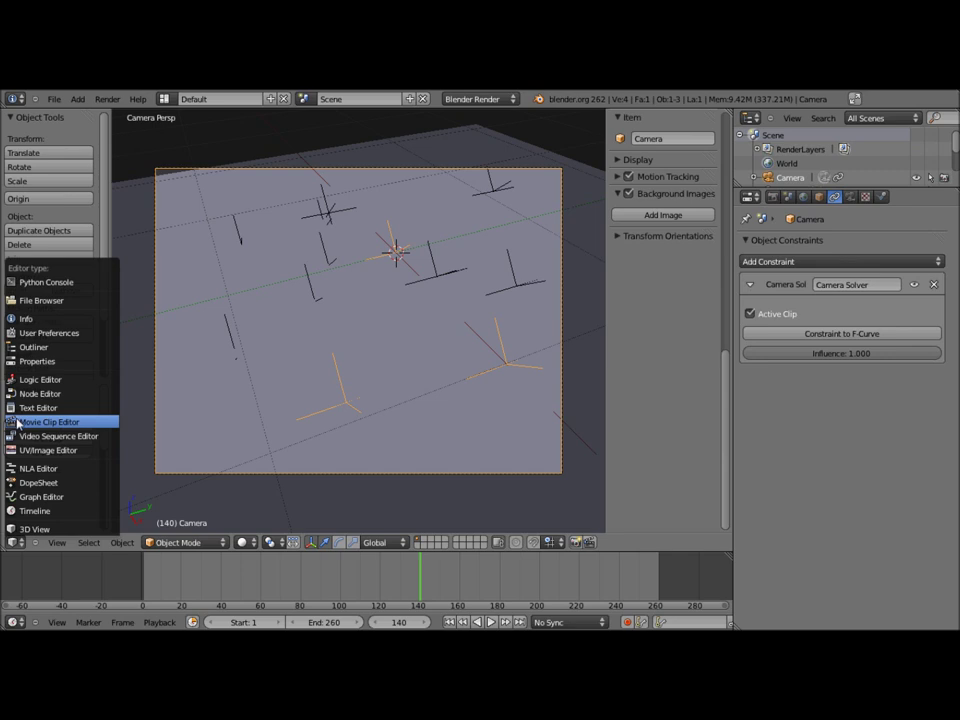
{"action": "left_click", "coordinate": [20, 421]}
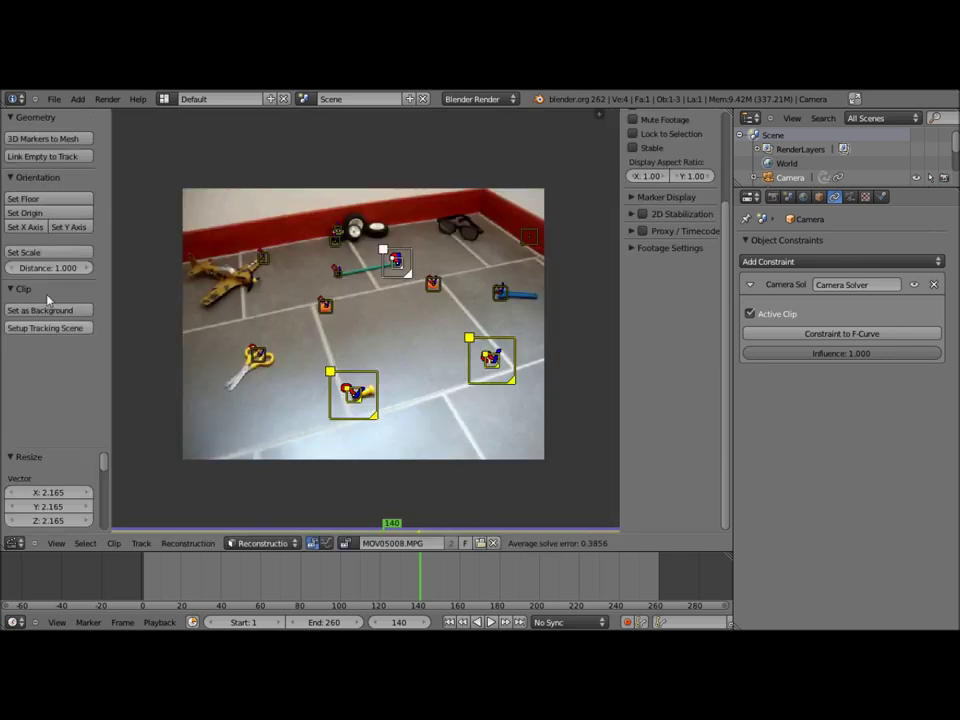
{"action": "left_click", "coordinate": [22, 539]}
{"action": "left_click", "coordinate": [24, 531]}
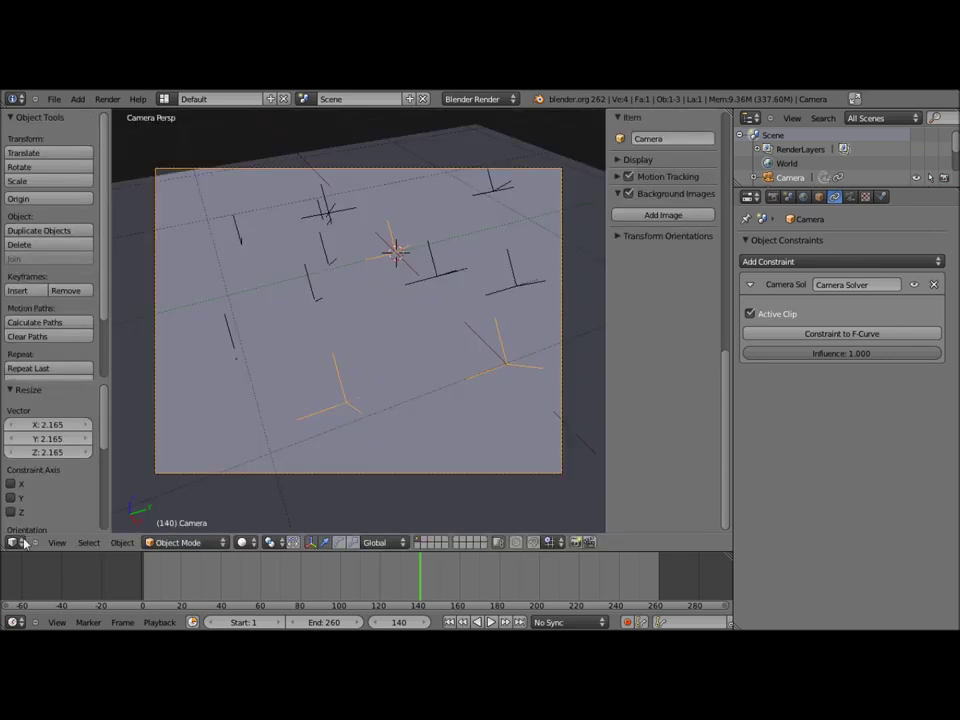
Add a new Movie Clip background using MOV05008.MPG from the camera tracking folder.
{"action": "left_click", "coordinate": [634, 216]}
{"action": "left_click", "coordinate": [688, 278]}
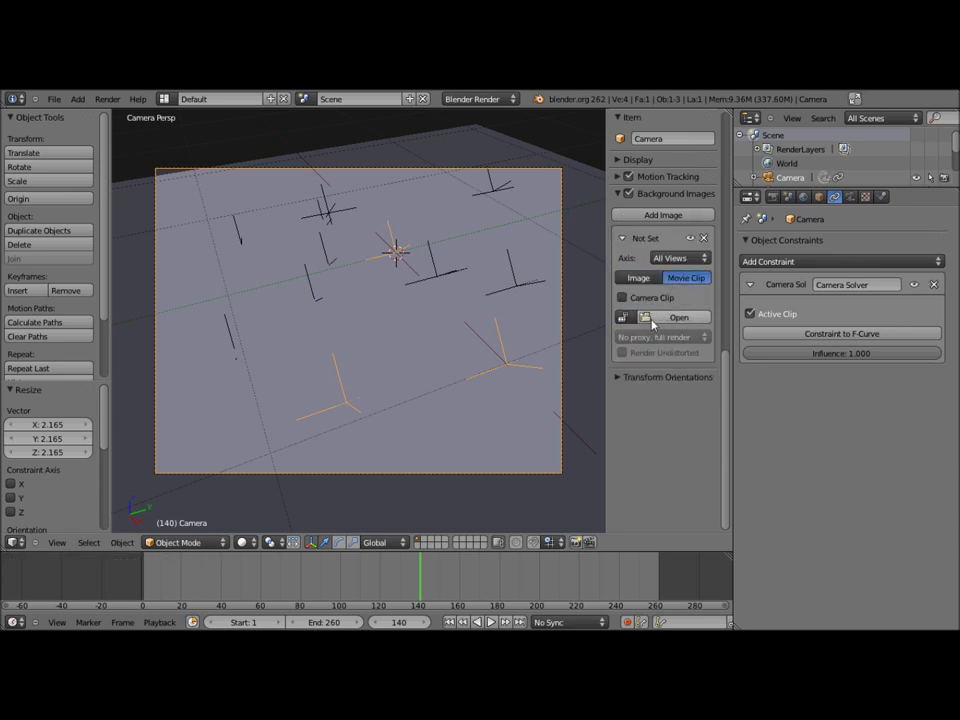
{"action": "left_click", "coordinate": [655, 318]}
{"action": "left_click", "coordinate": [60, 339]}
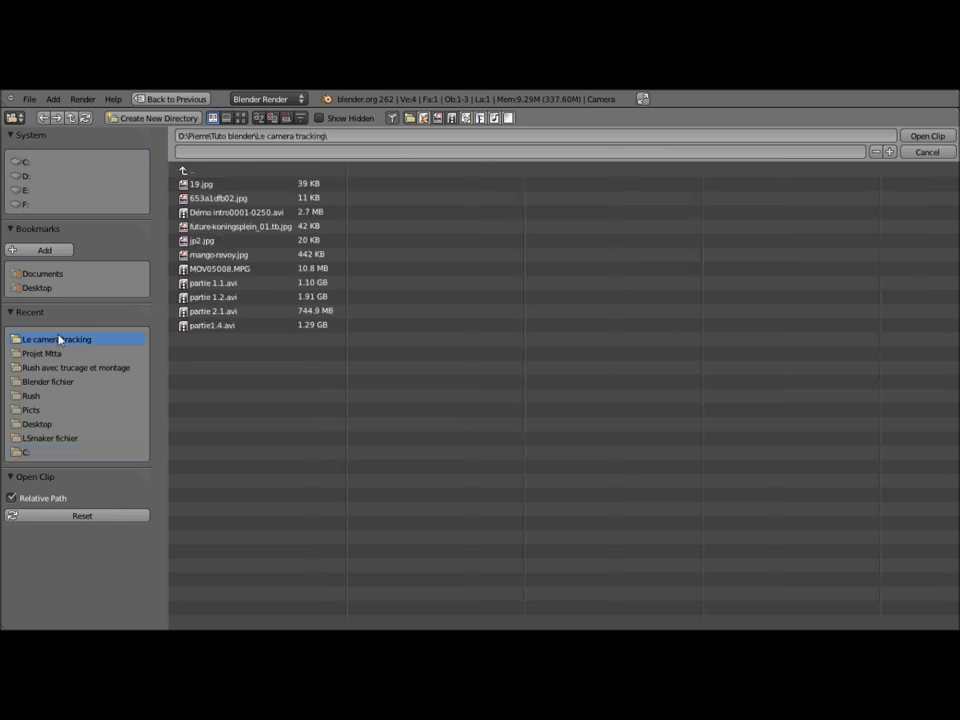
{"action": "left_click", "coordinate": [250, 269]}
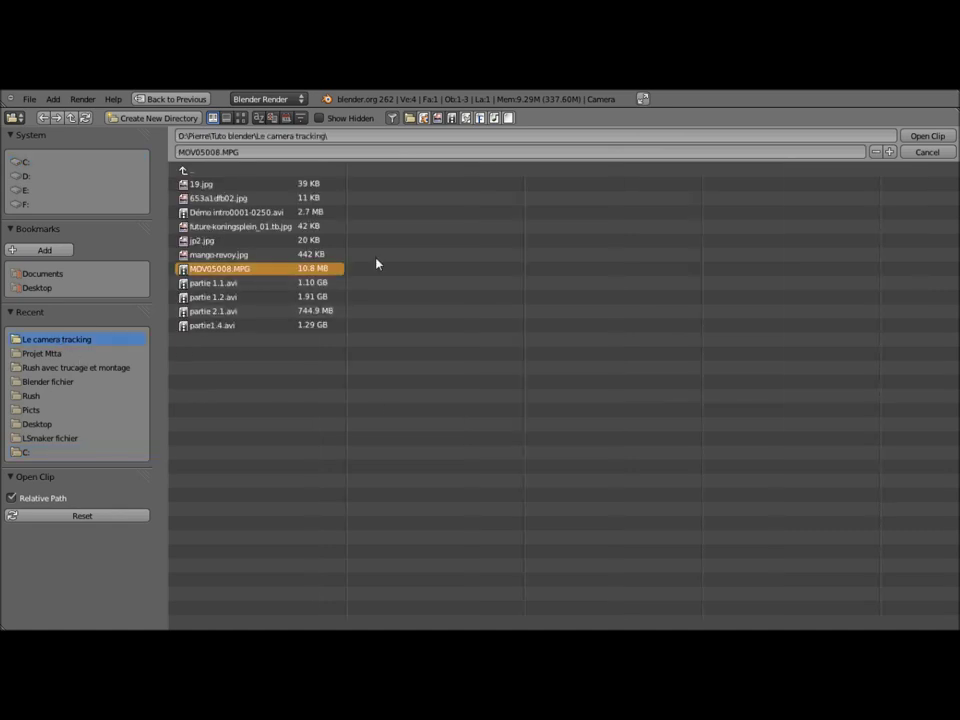
{"action": "left_click", "coordinate": [925, 137]}
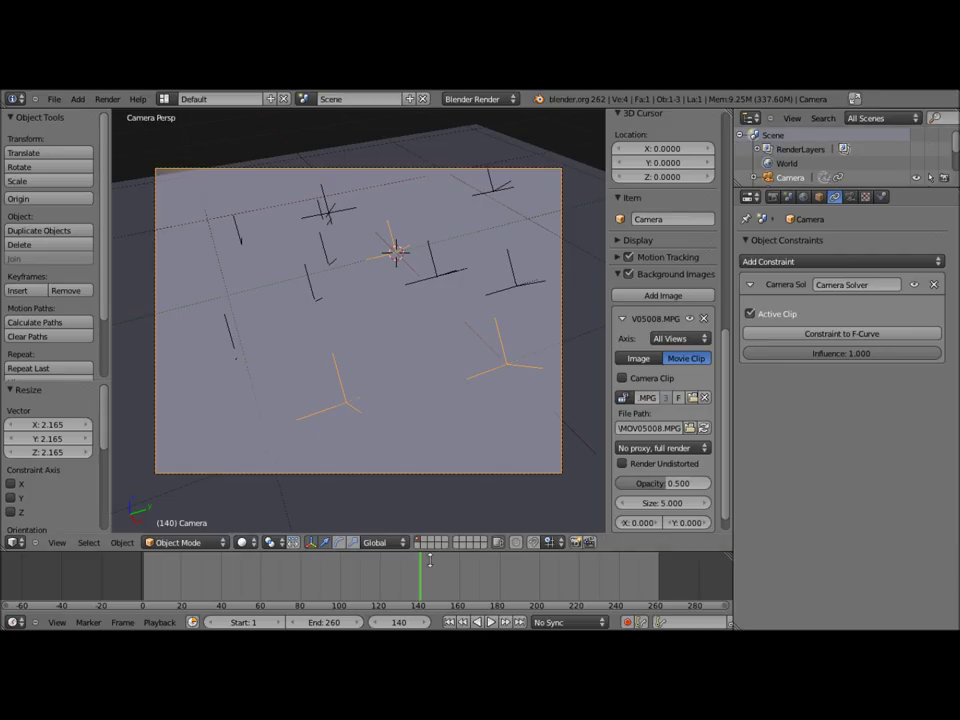
Go to frame 0, set the background Axis to Camera, and check it in camera view.
{"action": "left_click", "coordinate": [30, 575]}
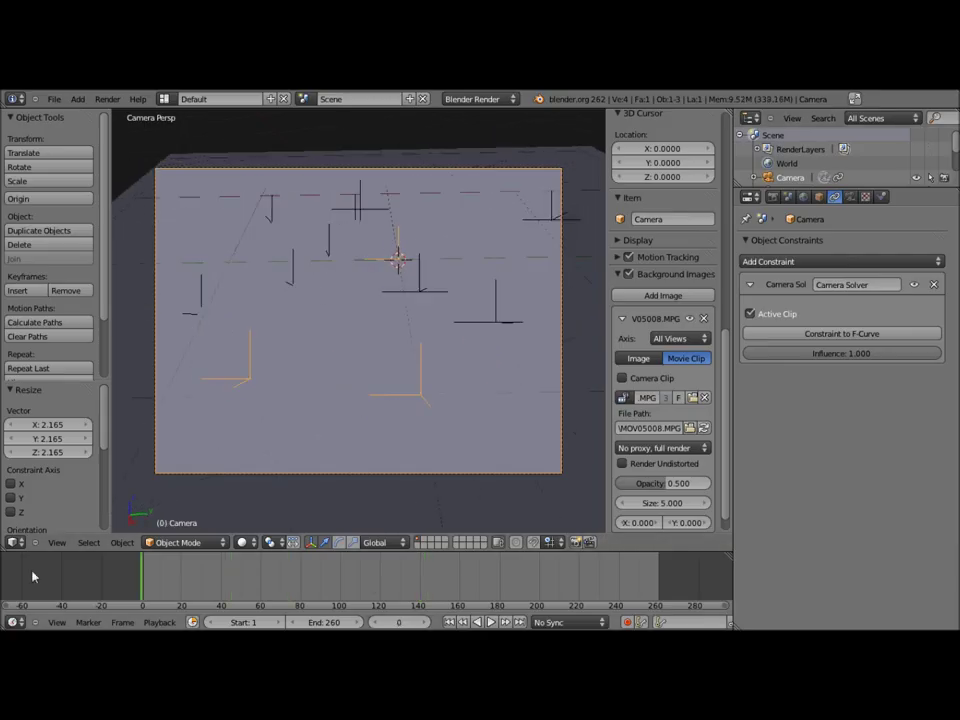
{"action": "scroll", "coordinate": [663, 384], "scroll_direction": "down", "scroll_amount": 1}
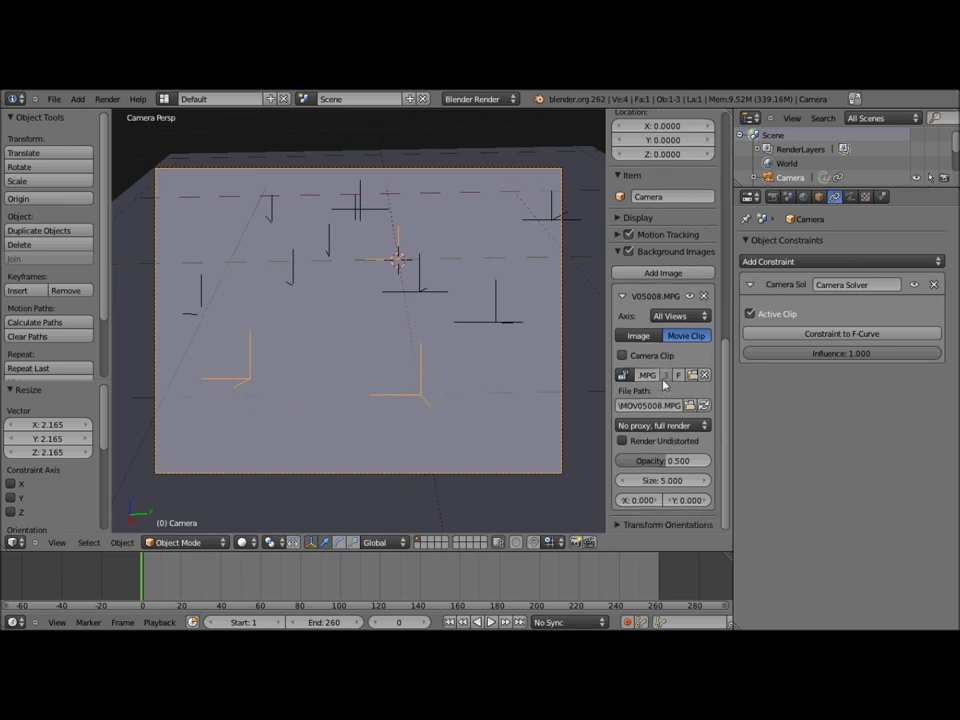
{"action": "left_click", "coordinate": [699, 315]}
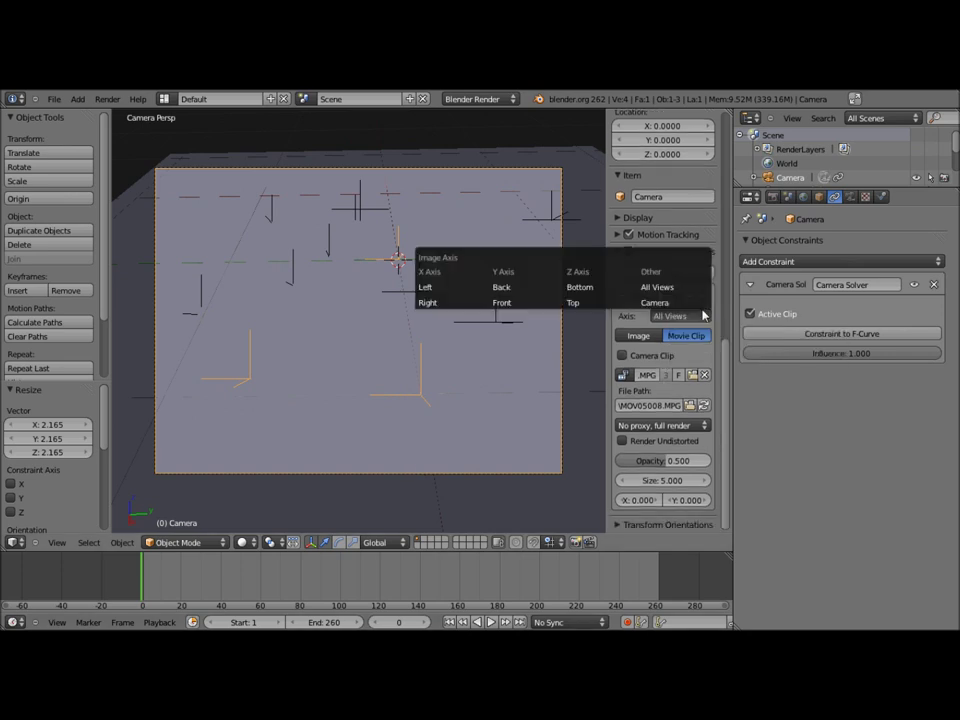
{"action": "left_click", "coordinate": [698, 303]}
{"action": "scroll", "coordinate": [360, 386], "scroll_direction": "down", "scroll_amount": 4}
{"action": "scroll", "coordinate": [362, 380], "scroll_direction": "down", "scroll_amount": 2}
{"action": "mouse_move", "coordinate": [362, 380]}
{"action": "middle_mouse_down"}
{"action": "mouse_move", "coordinate": [330, 347]}
{"action": "mouse_move", "coordinate": [347, 319]}
{"action": "middle_mouse_up"}
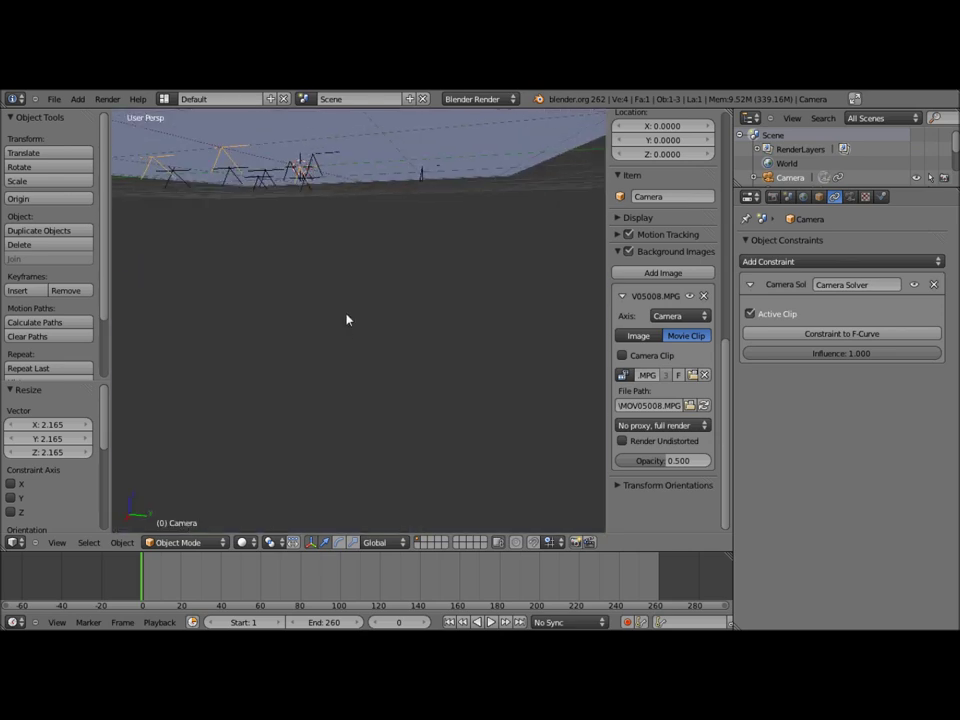
{"action": "key", "text": "KP_0"}
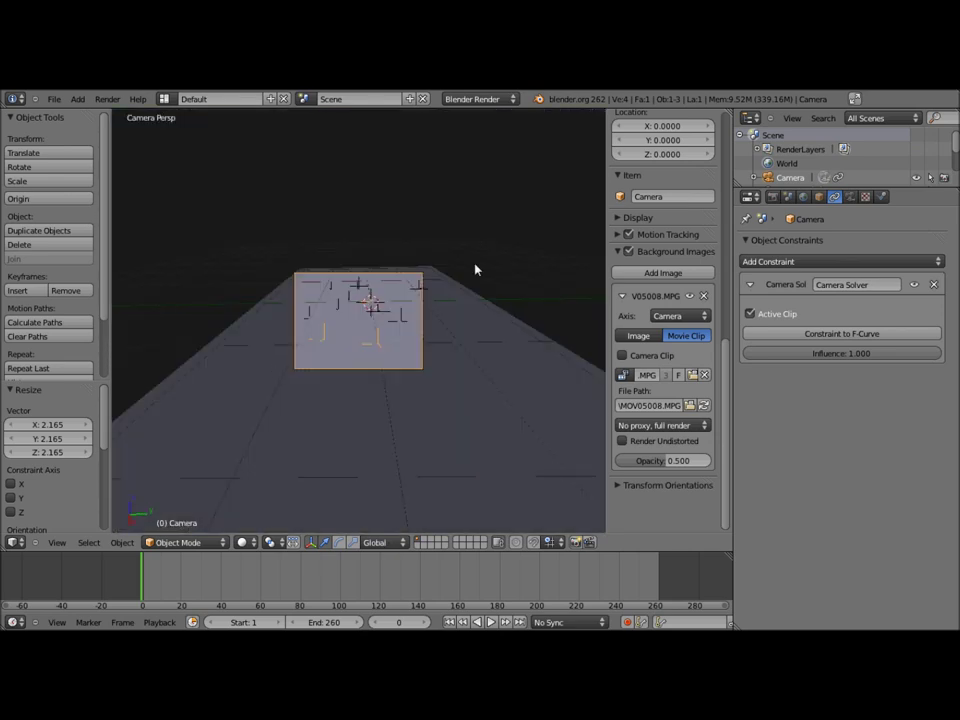
{"action": "scroll", "coordinate": [499, 261], "scroll_direction": "up", "scroll_amount": 4}
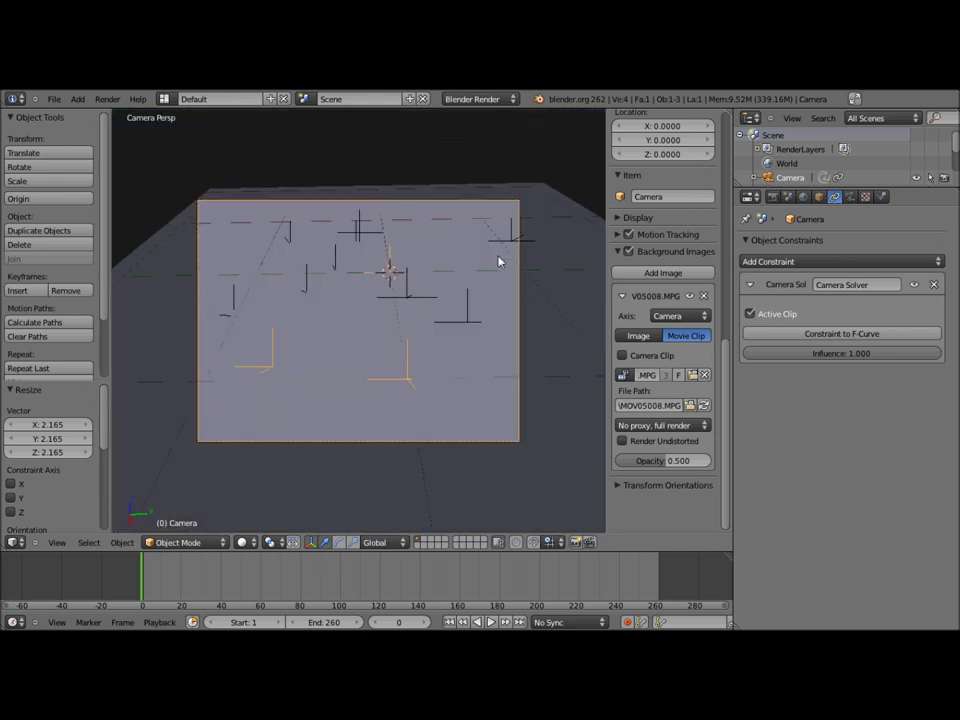
{"action": "left_click", "coordinate": [182, 583]}
{"action": "mouse_move", "coordinate": [192, 581]}
{"action": "left_mouse_down"}
{"action": "mouse_move", "coordinate": [463, 568]}
{"action": "mouse_move", "coordinate": [455, 570]}
{"action": "left_mouse_up"}
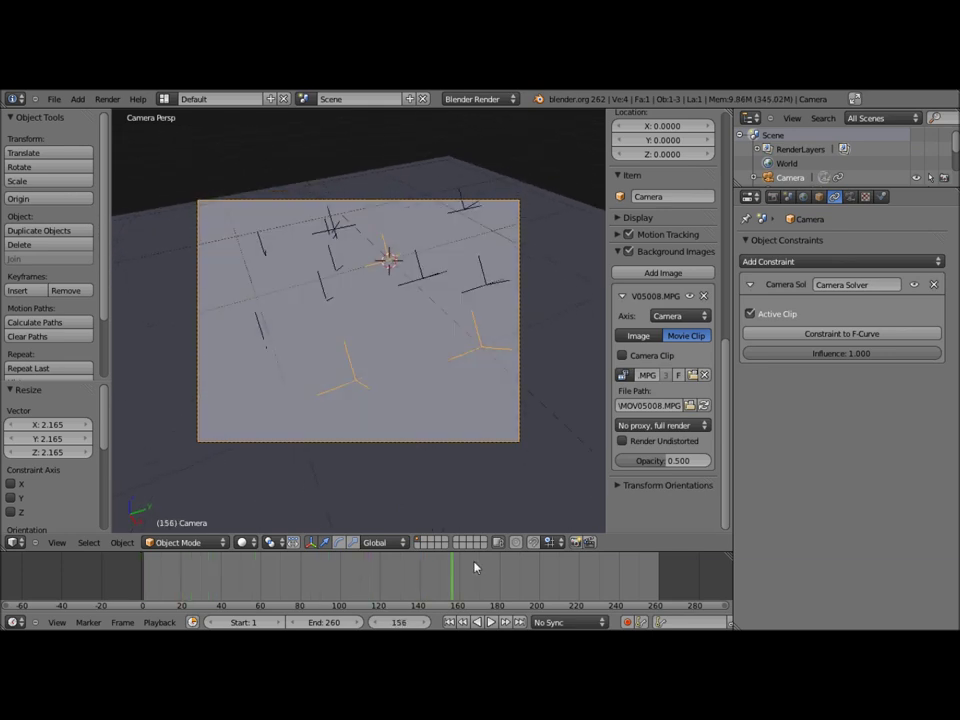
{"action": "mouse_move", "coordinate": [330, 584]}
{"action": "left_mouse_down"}
{"action": "mouse_move", "coordinate": [154, 583]}
{"action": "mouse_move", "coordinate": [96, 594]}
{"action": "mouse_move", "coordinate": [246, 574]}
{"action": "mouse_move", "coordinate": [660, 568]}
{"action": "mouse_move", "coordinate": [624, 568]}
{"action": "left_mouse_up"}
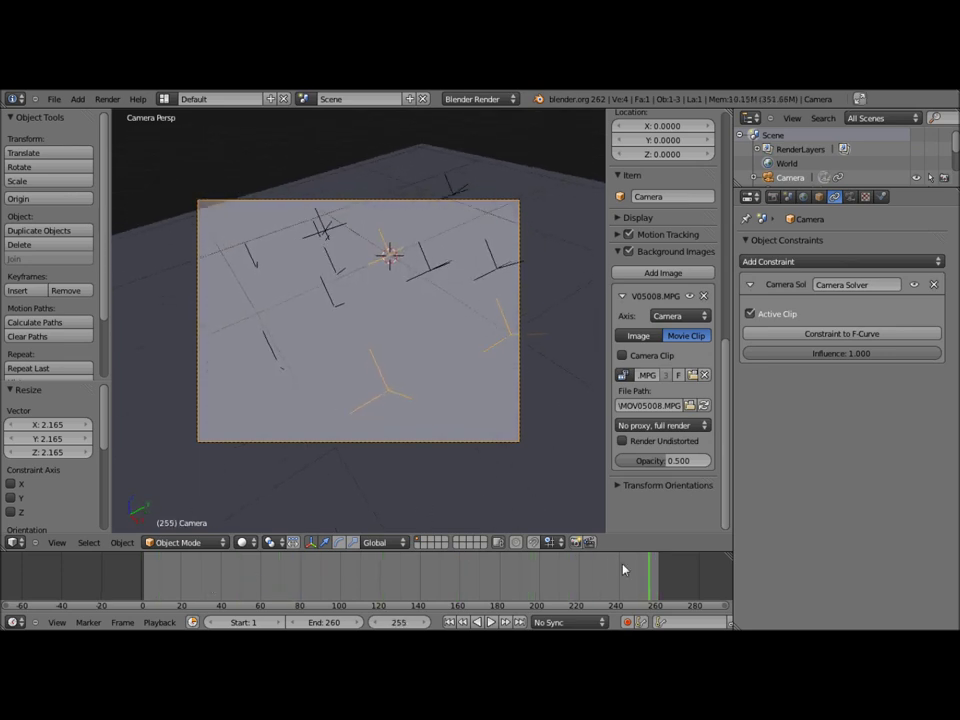
{"action": "mouse_move", "coordinate": [481, 566]}
{"action": "left_mouse_down"}
{"action": "mouse_move", "coordinate": [403, 563]}
{"action": "mouse_move", "coordinate": [103, 600]}
{"action": "left_mouse_up"}
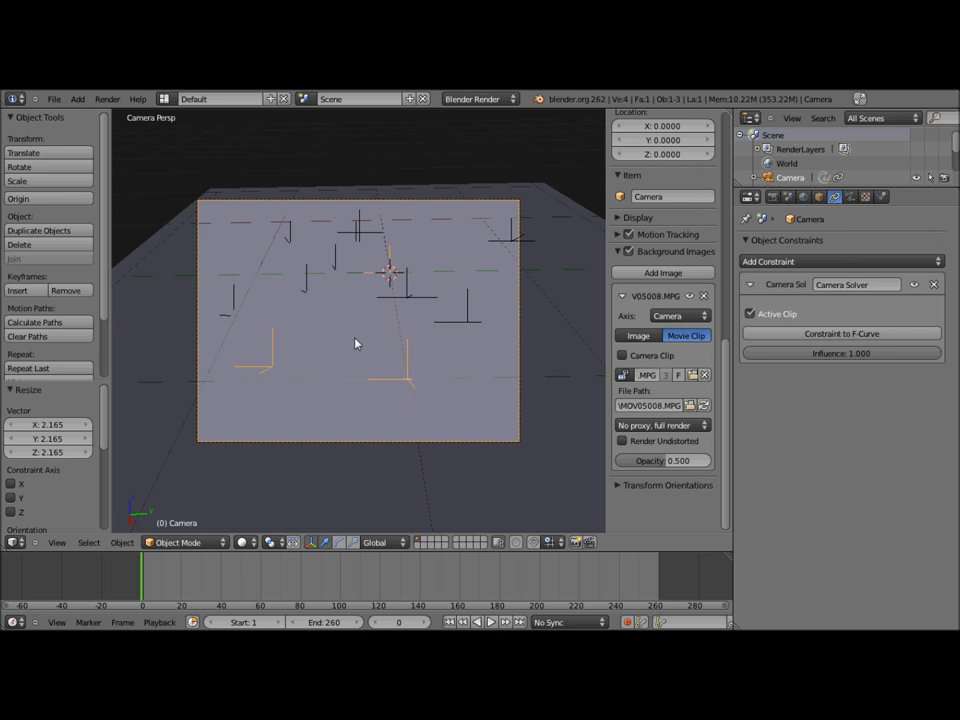
{"action": "left_click", "coordinate": [858, 99]}
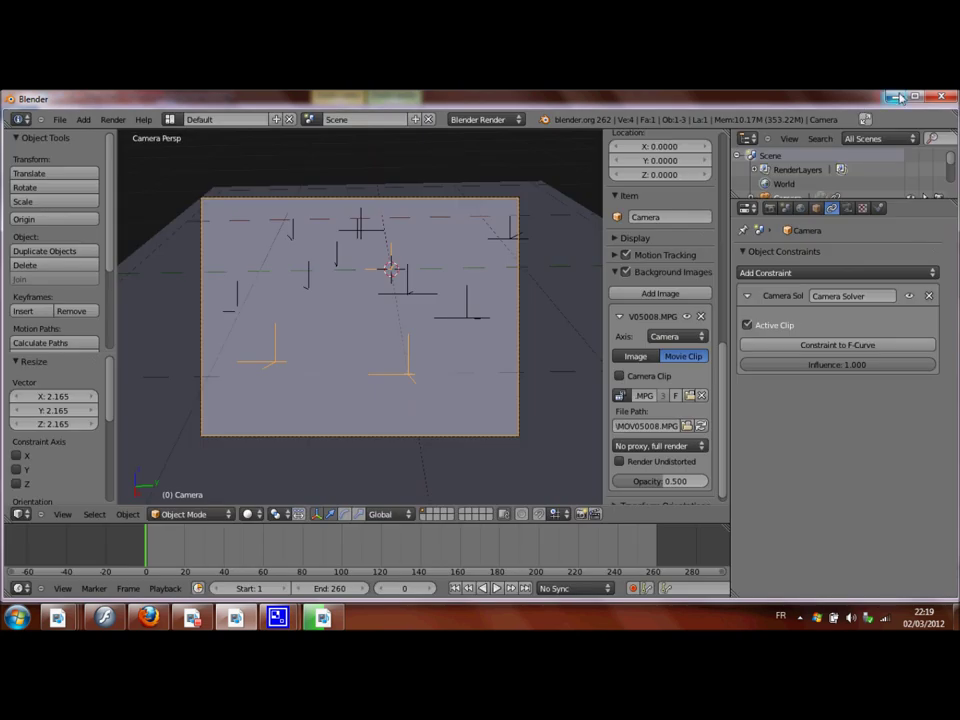
{"action": "left_click", "coordinate": [894, 97]}
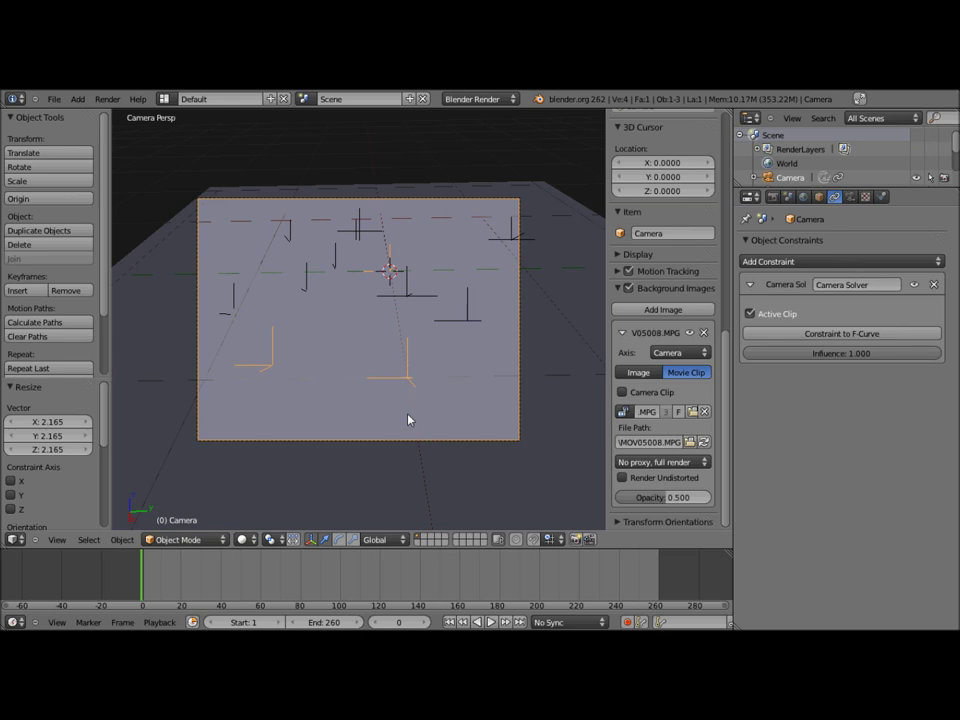
{"action": "key", "text": "F12"}
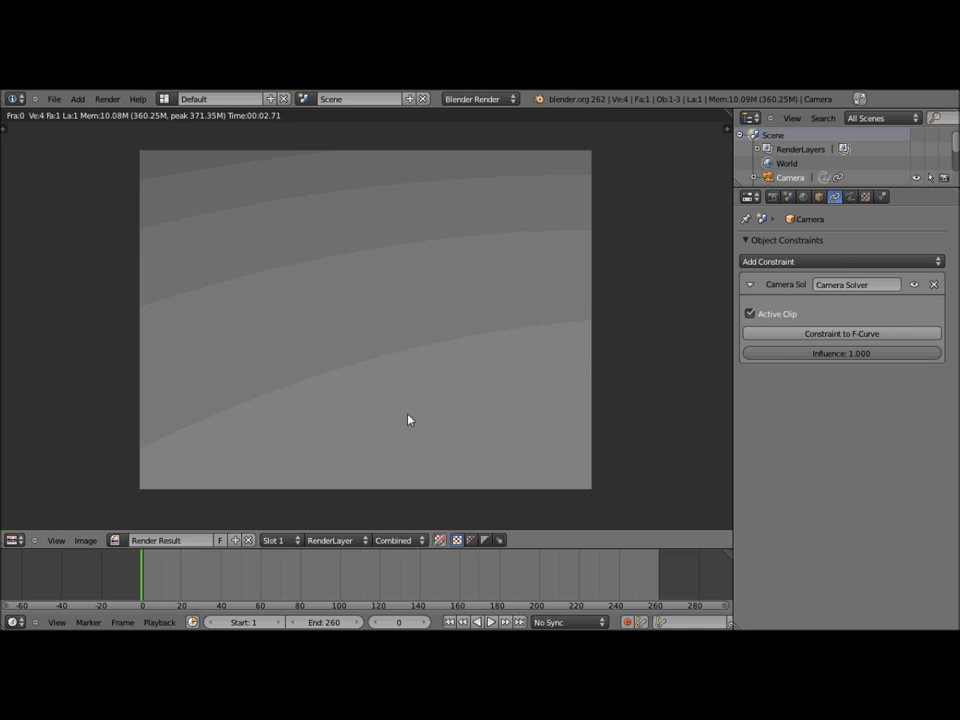
{"action": "key", "text": "Escape"}
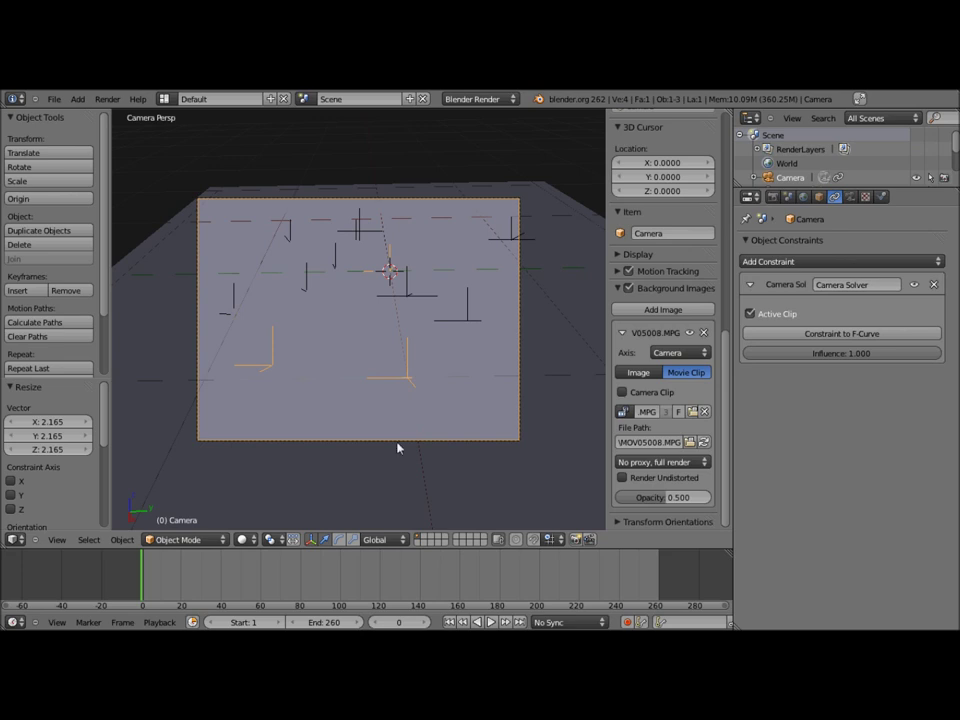
Switch the main area to the Movie Clip Editor showing MOV05008.MPG and its tracked markers.
{"action": "left_click", "coordinate": [14, 539]}
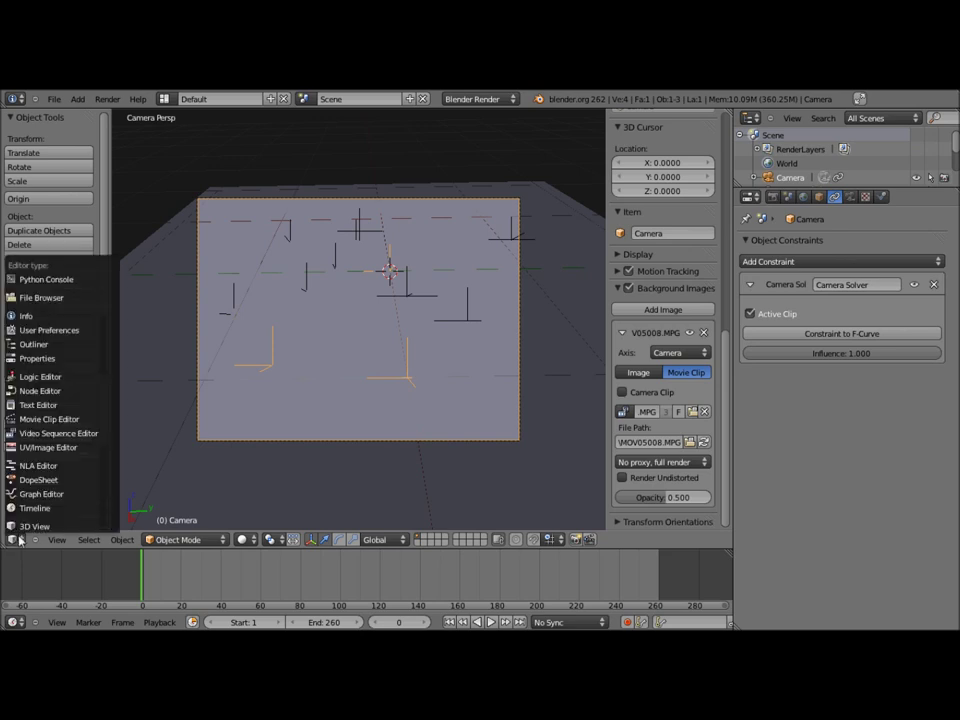
{"action": "left_click", "coordinate": [30, 420]}
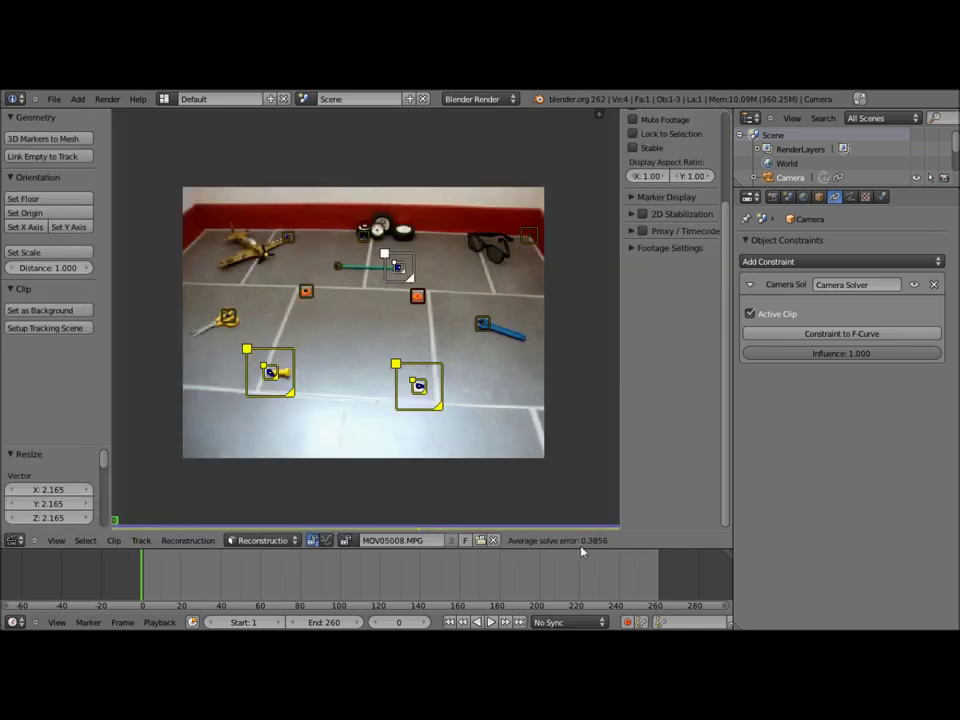
{"action": "left_click", "coordinate": [16, 542]}
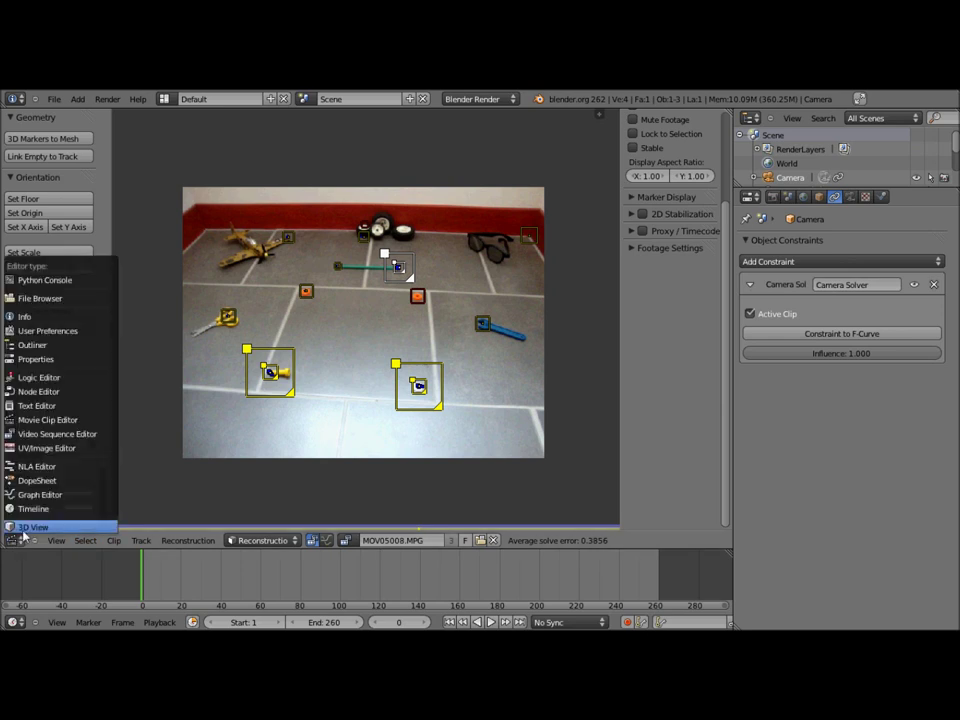
{"action": "left_click", "coordinate": [53, 99]}
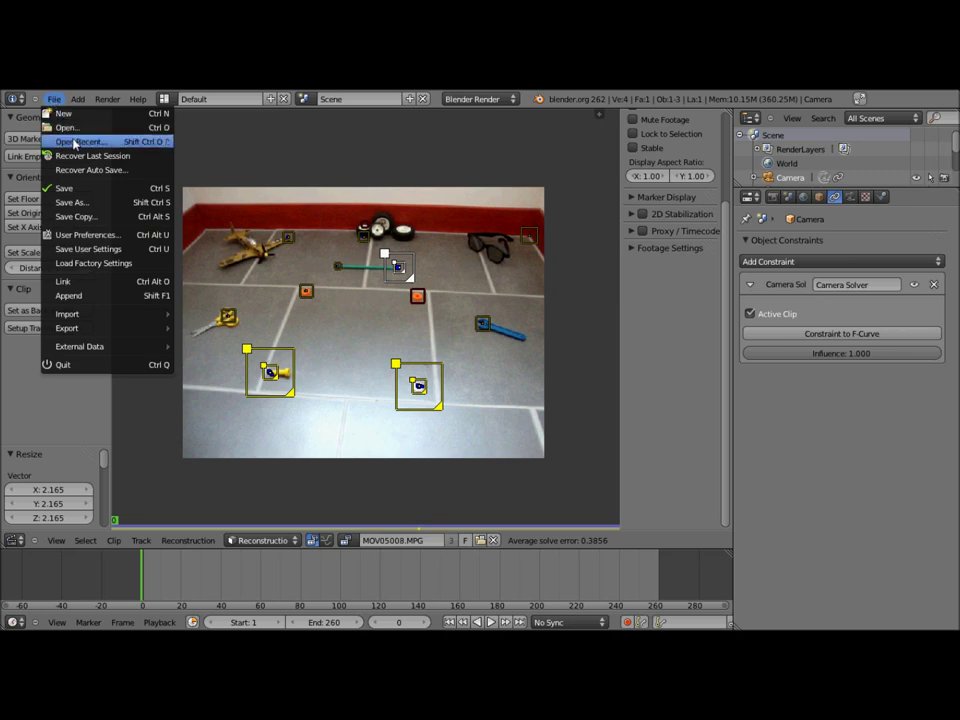
{"action": "left_click", "coordinate": [70, 127]}
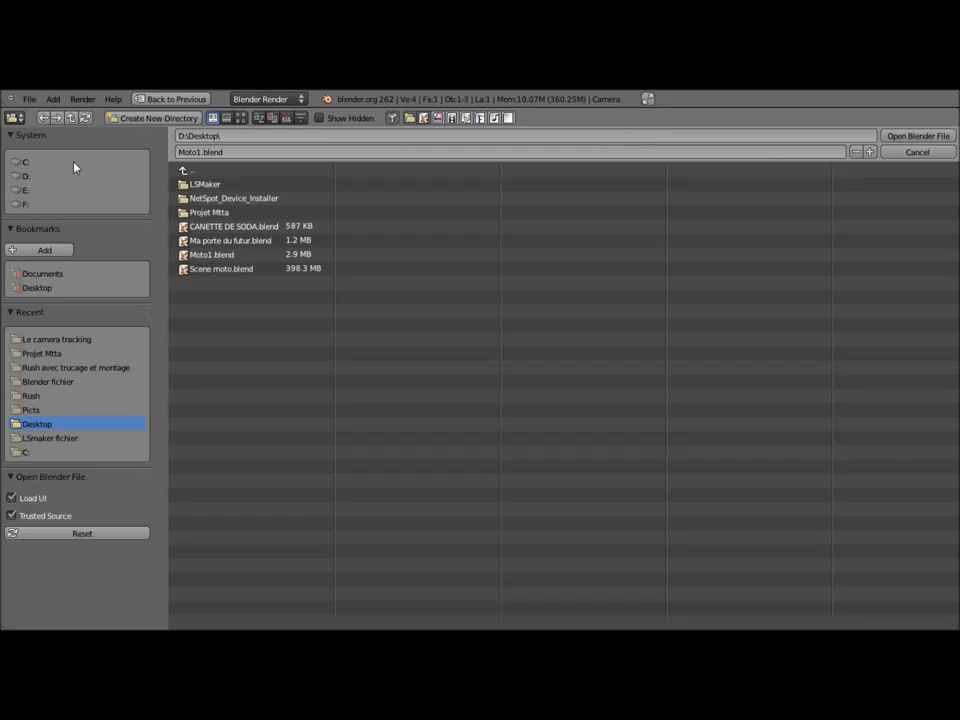
{"action": "left_click", "coordinate": [64, 340]}
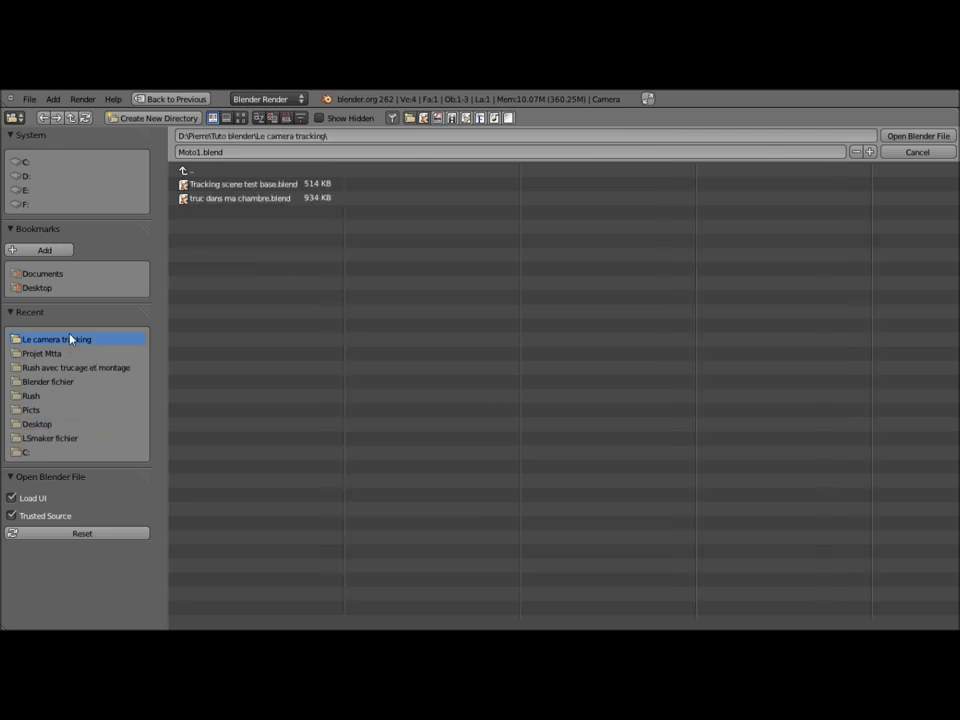
{"action": "left_click", "coordinate": [231, 185]}
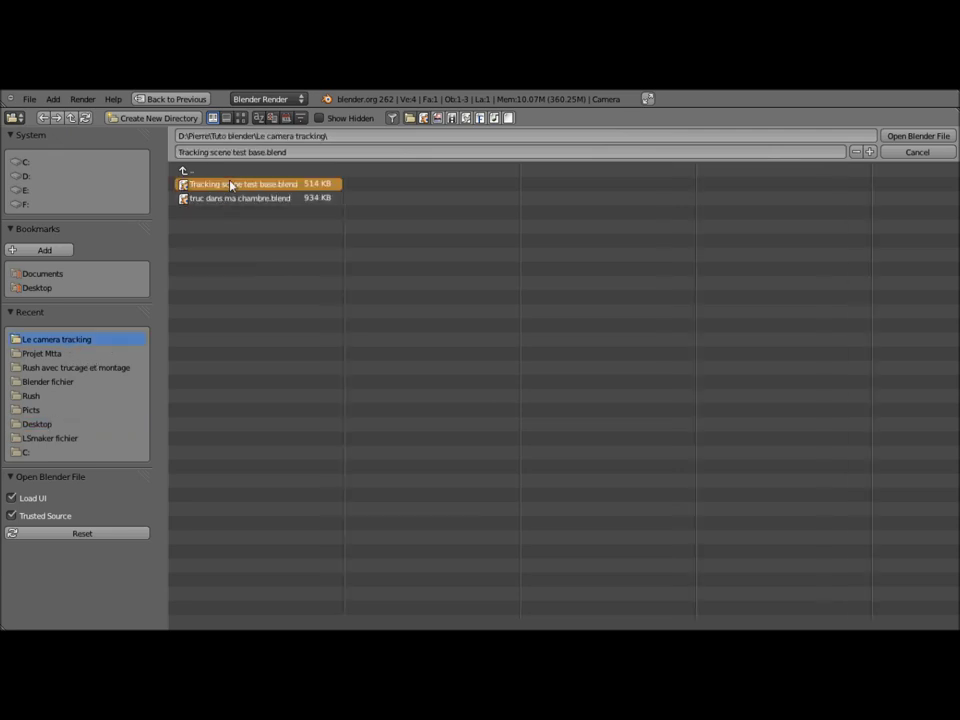
{"action": "left_click", "coordinate": [898, 138]}
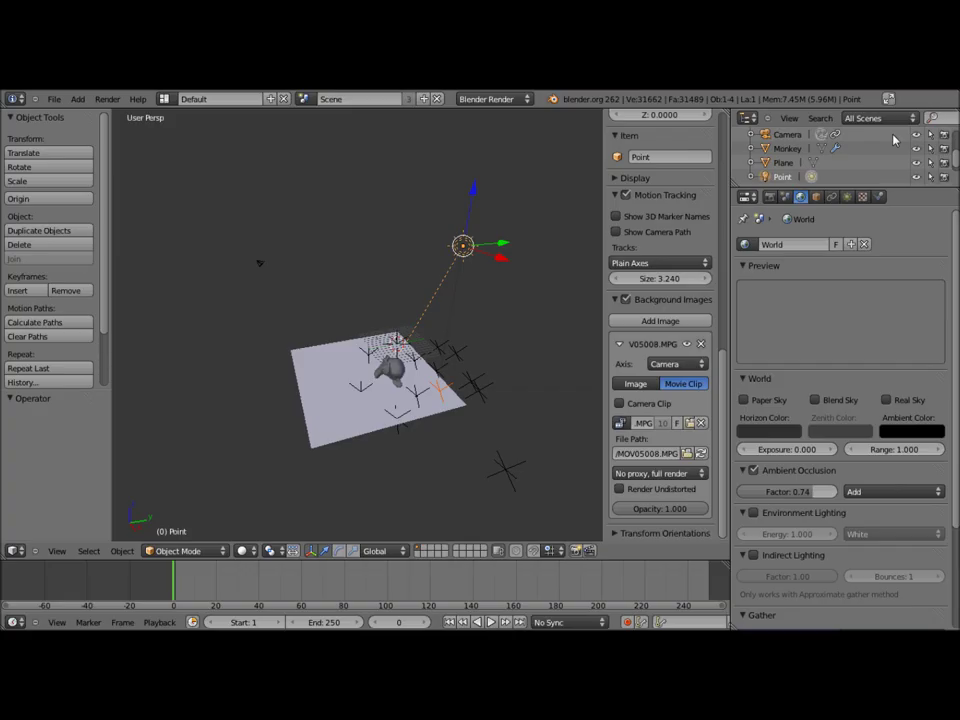
{"action": "left_click", "coordinate": [12, 553]}
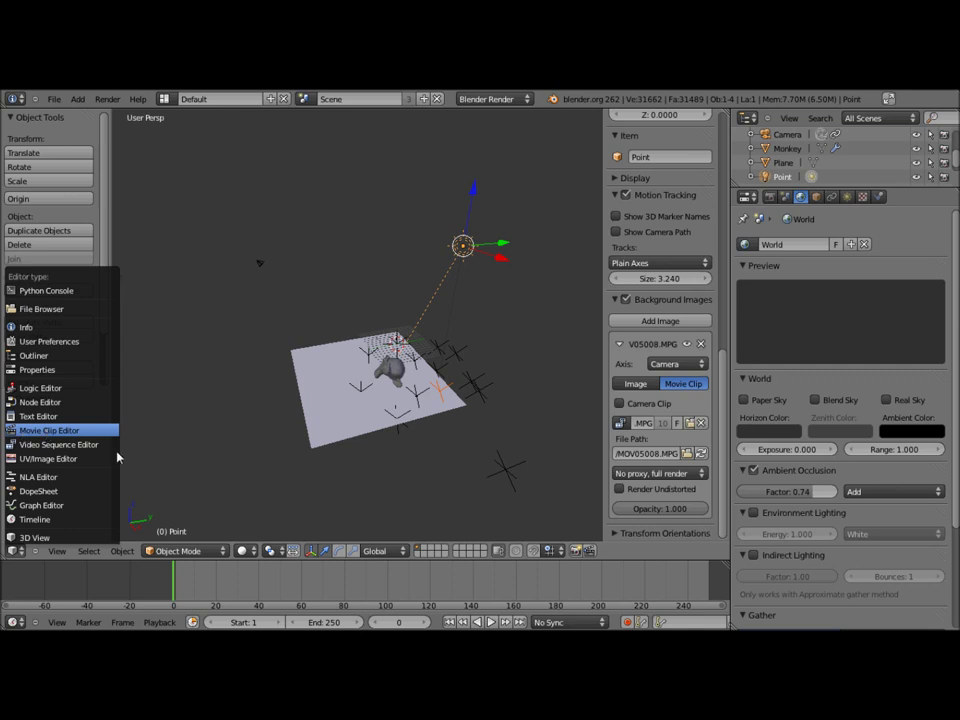
{"action": "left_click", "coordinate": [47, 431]}
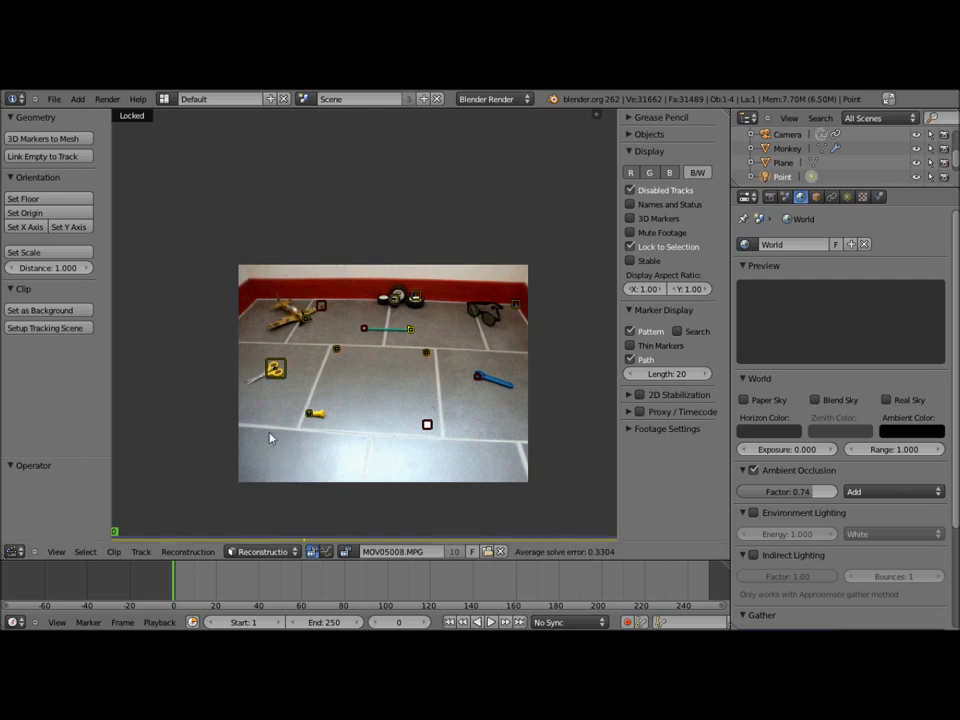
{"action": "scroll", "coordinate": [269, 430], "scroll_direction": "up", "scroll_amount": 3}
{"action": "scroll", "coordinate": [269, 430], "scroll_direction": "down", "scroll_amount": 1}
{"action": "scroll", "coordinate": [269, 430], "scroll_direction": "down", "scroll_amount": 1}
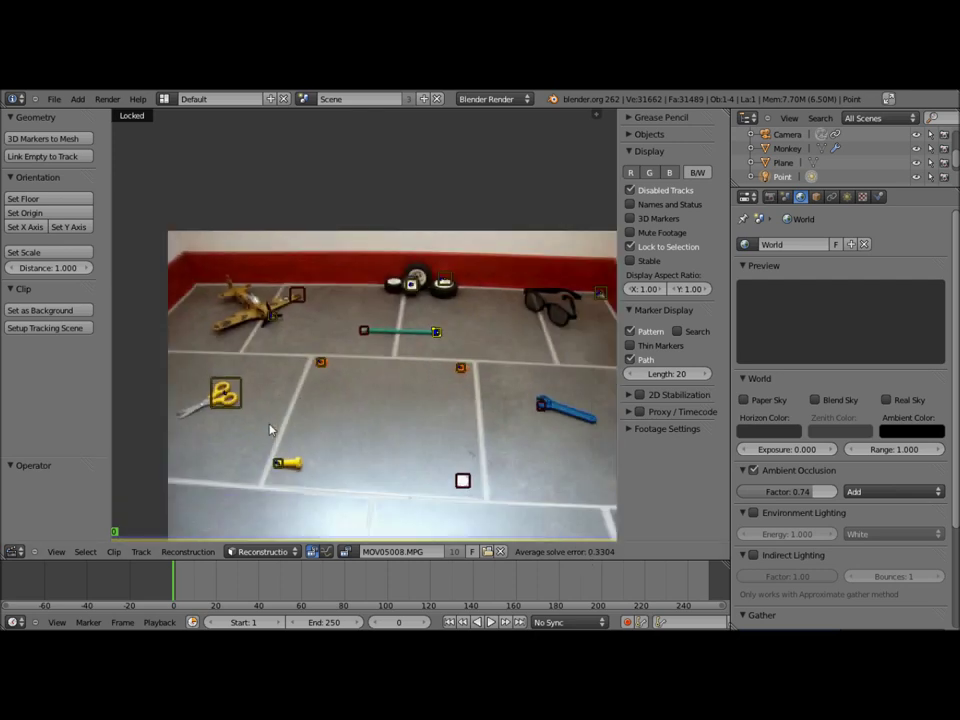
Turn the footage area back into a 3D View, then zoom and orbit around the tracked scene.
{"action": "scroll", "coordinate": [269, 430], "scroll_direction": "down", "scroll_amount": 1}
{"action": "middle_click_drag", "start_coordinate": [269, 430], "coordinate": [231, 415]}
{"action": "left_click", "coordinate": [16, 550]}
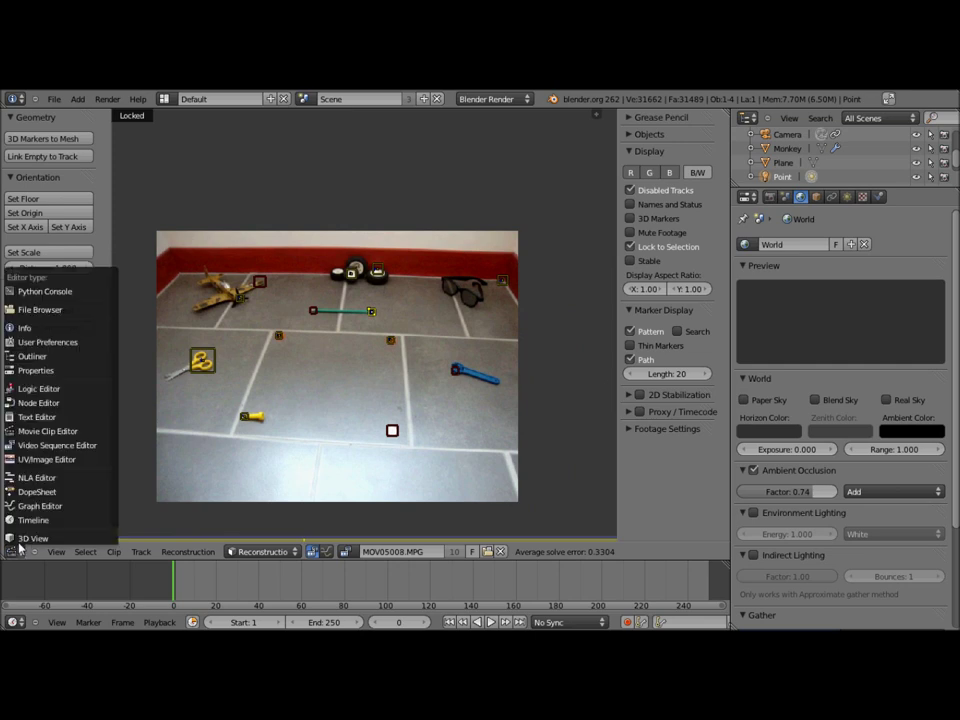
{"action": "left_click", "coordinate": [20, 539]}
{"action": "scroll", "coordinate": [448, 446], "scroll_direction": "up", "scroll_amount": 2}
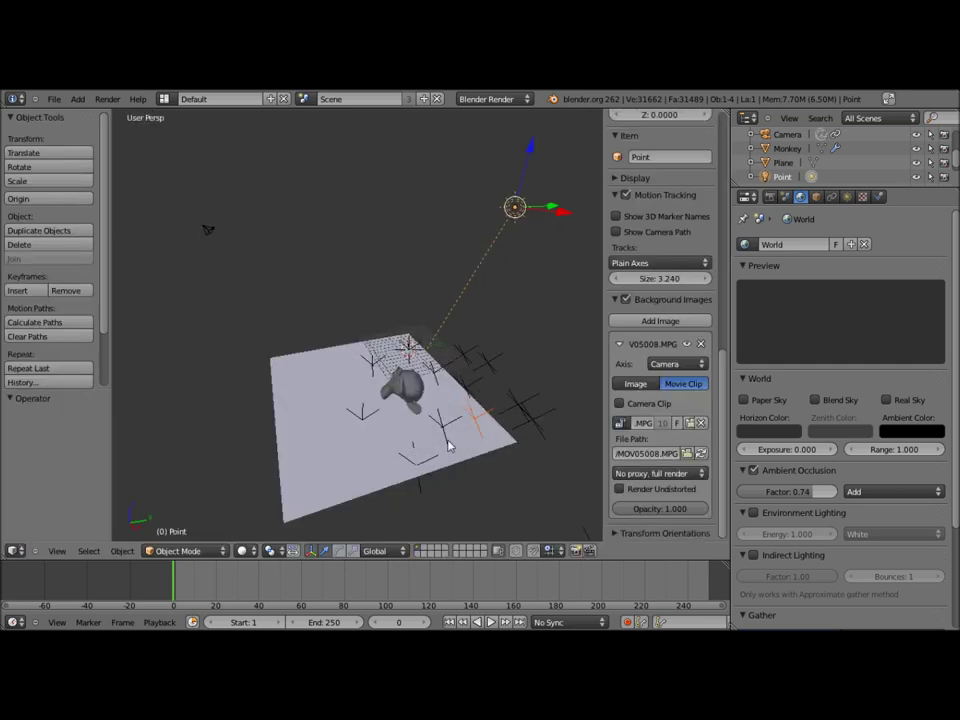
{"action": "scroll", "coordinate": [450, 443], "scroll_direction": "up", "scroll_amount": 2}
{"action": "scroll", "coordinate": [443, 441], "scroll_direction": "down", "scroll_amount": 1}
{"action": "scroll", "coordinate": [443, 441], "scroll_direction": "down", "scroll_amount": 2}
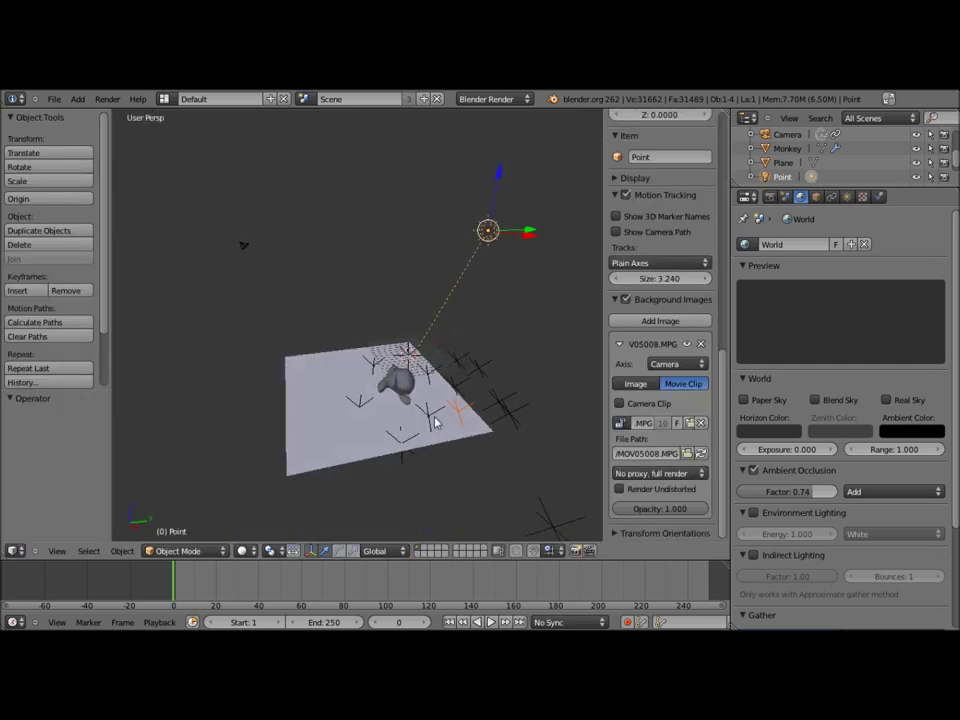
{"action": "scroll", "coordinate": [431, 422], "scroll_direction": "down", "scroll_amount": 1}
{"action": "middle_click_drag", "start_coordinate": [470, 418], "coordinate": [424, 426]}
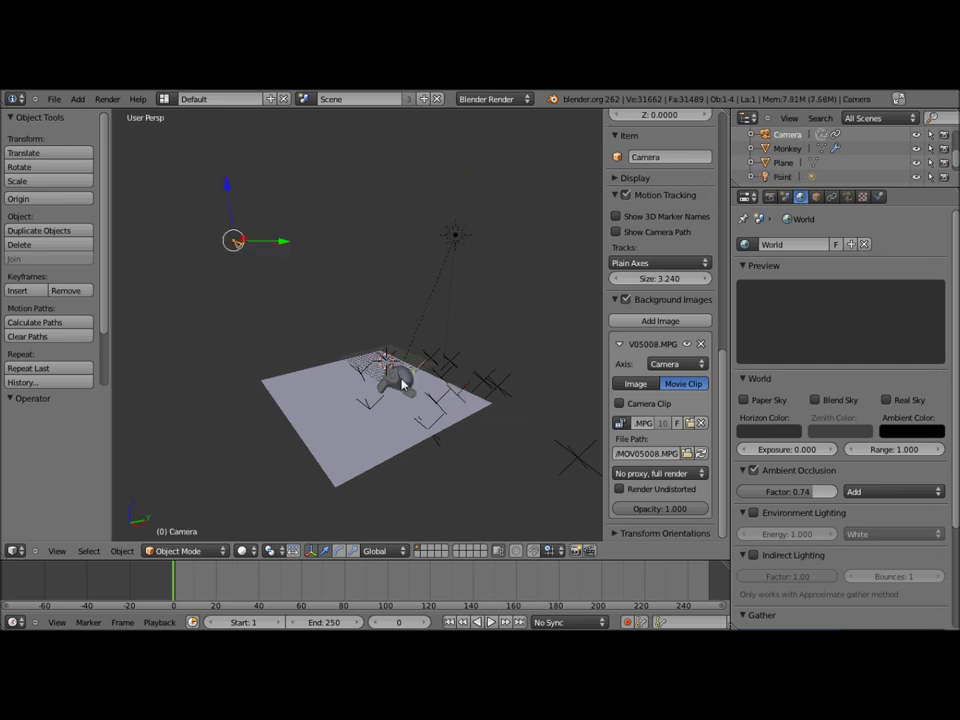
Select the floor plane, then the Monkey, and orbit to a lower, more level view.
{"action": "scroll", "coordinate": [405, 385], "scroll_direction": "up", "scroll_amount": 2}
{"action": "scroll", "coordinate": [410, 390], "scroll_direction": "up", "scroll_amount": 2}
{"action": "scroll", "coordinate": [418, 397], "scroll_direction": "up", "scroll_amount": 1}
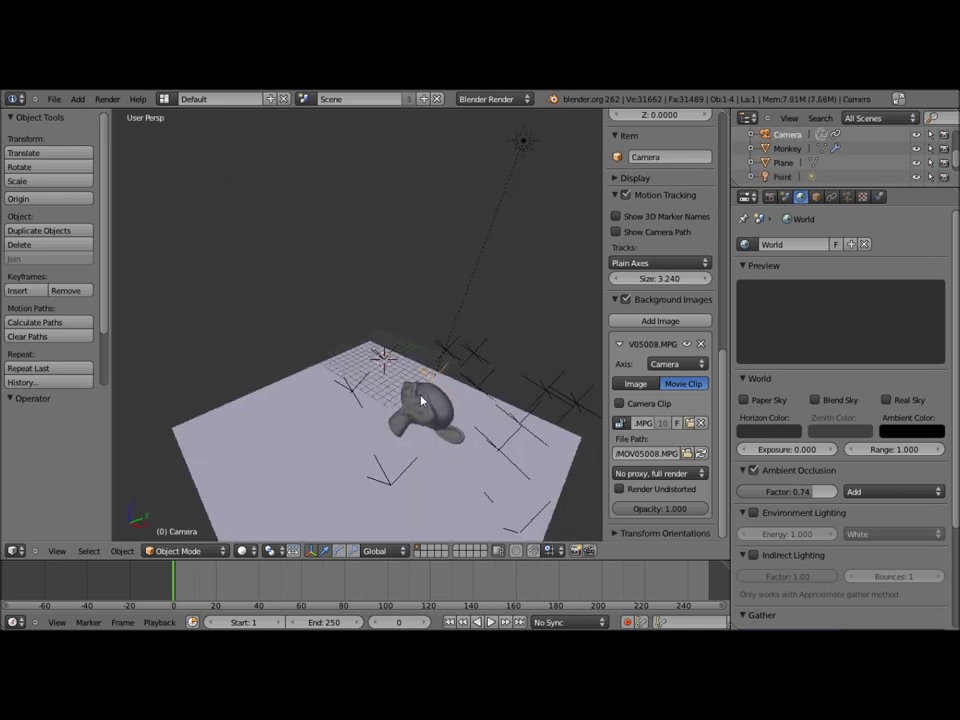
{"action": "right_click", "coordinate": [425, 415]}
{"action": "right_click", "coordinate": [425, 415]}
{"action": "mouse_move", "coordinate": [425, 411]}
{"action": "middle_mouse_down"}
{"action": "mouse_move", "coordinate": [465, 371]}
{"action": "mouse_move", "coordinate": [477, 333]}
{"action": "mouse_move", "coordinate": [543, 360]}
{"action": "mouse_move", "coordinate": [311, 282]}
{"action": "mouse_move", "coordinate": [333, 282]}
{"action": "mouse_move", "coordinate": [311, 367]}
{"action": "mouse_move", "coordinate": [381, 284]}
{"action": "mouse_move", "coordinate": [388, 257]}
{"action": "mouse_move", "coordinate": [332, 300]}
{"action": "mouse_move", "coordinate": [335, 319]}
{"action": "middle_mouse_up"}
{"action": "scroll", "coordinate": [311, 367], "scroll_direction": "down", "scroll_amount": 2}
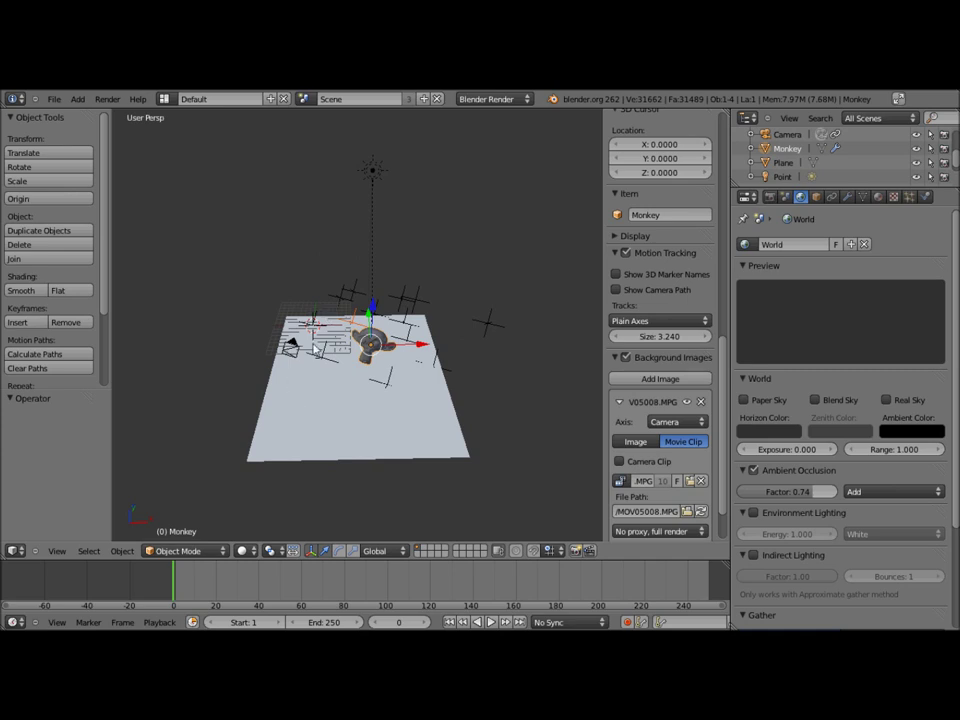
Look through the tracked camera and fit its frame to fill the viewport.
{"action": "key", "text": "KP_0"}
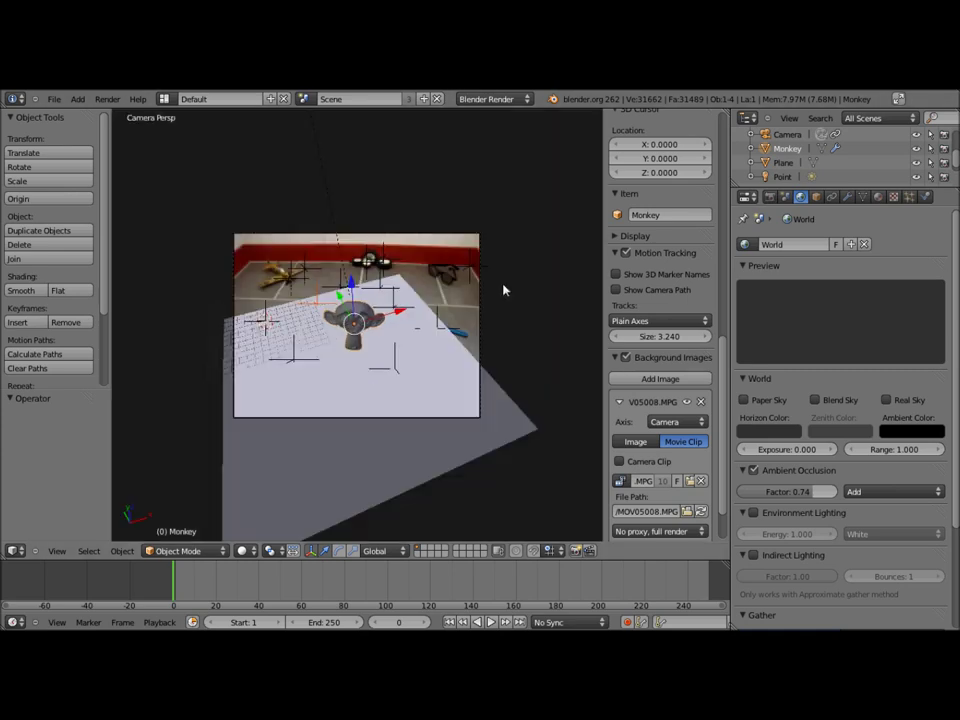
{"action": "key", "text": "Home"}
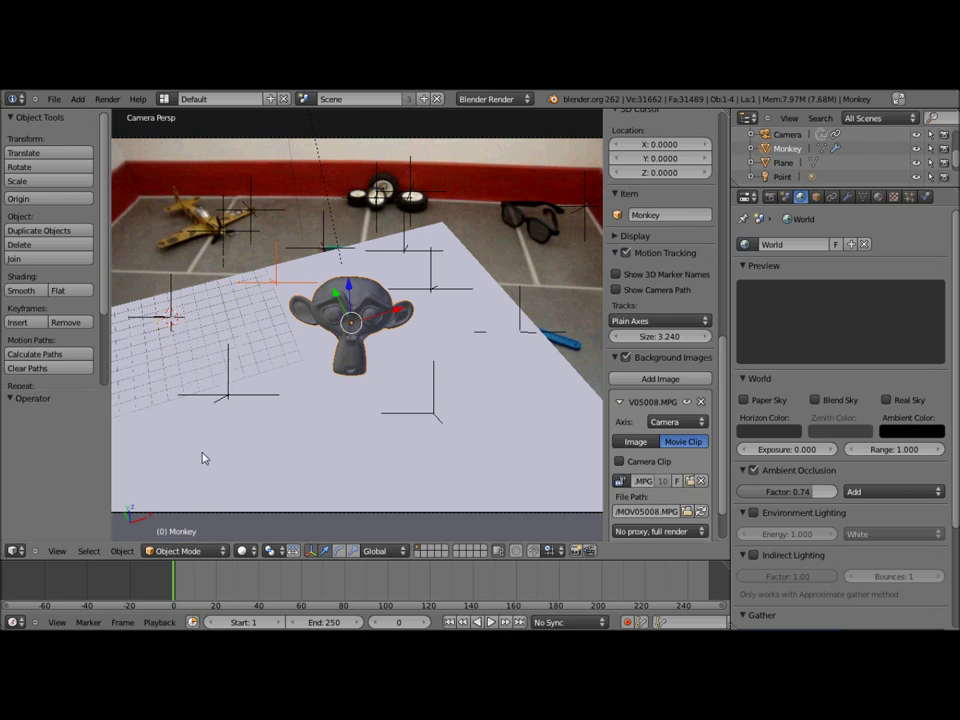
{"action": "left_click", "coordinate": [164, 99]}
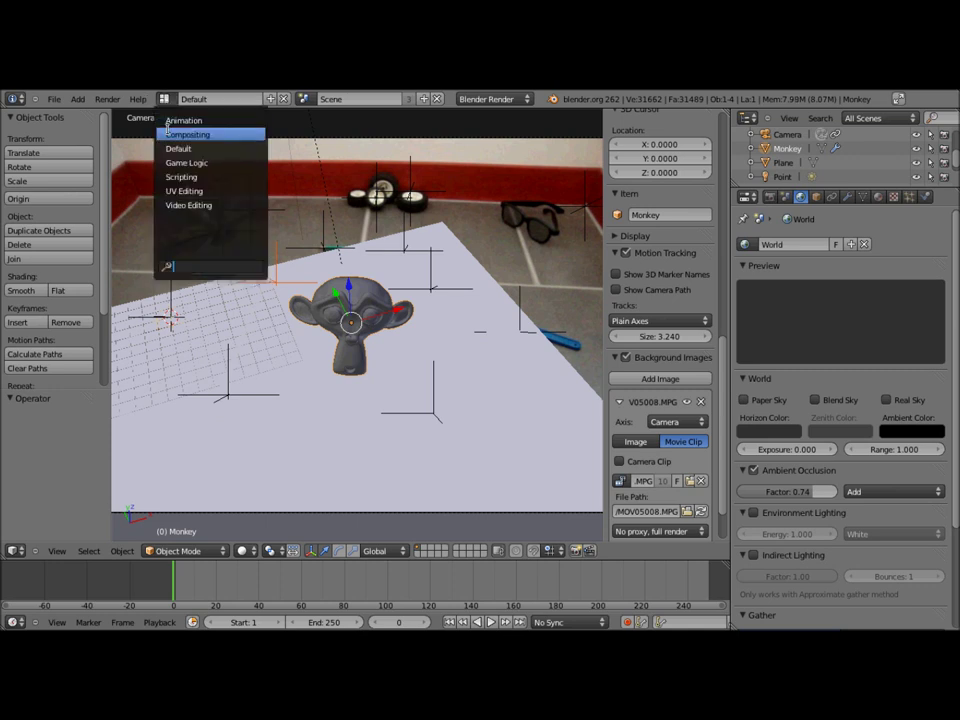
Choose the Compositing layout, box-select every existing compositor node and delete them.
{"action": "key", "text": "Return"}
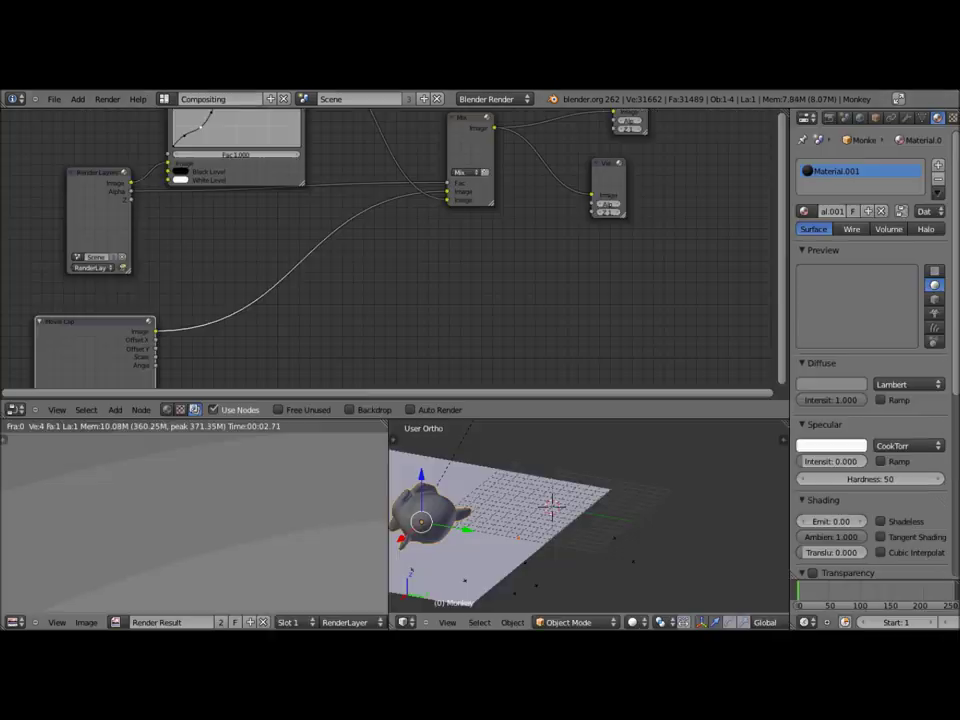
{"action": "scroll", "coordinate": [349, 260], "scroll_direction": "down", "scroll_amount": 3}
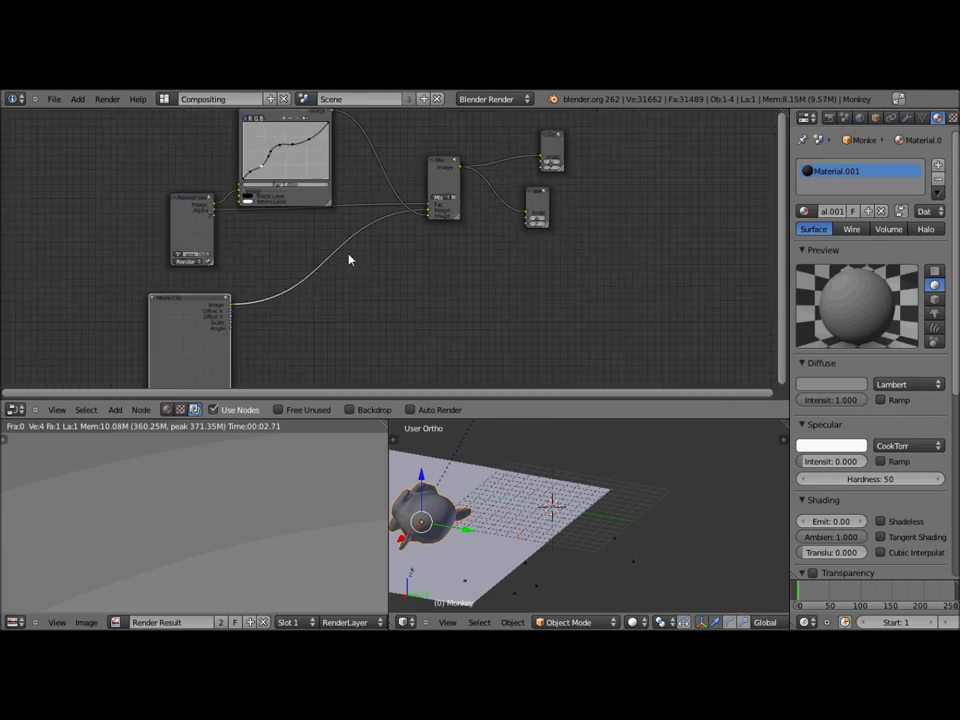
{"action": "scroll", "coordinate": [349, 260], "scroll_direction": "down", "scroll_amount": 2}
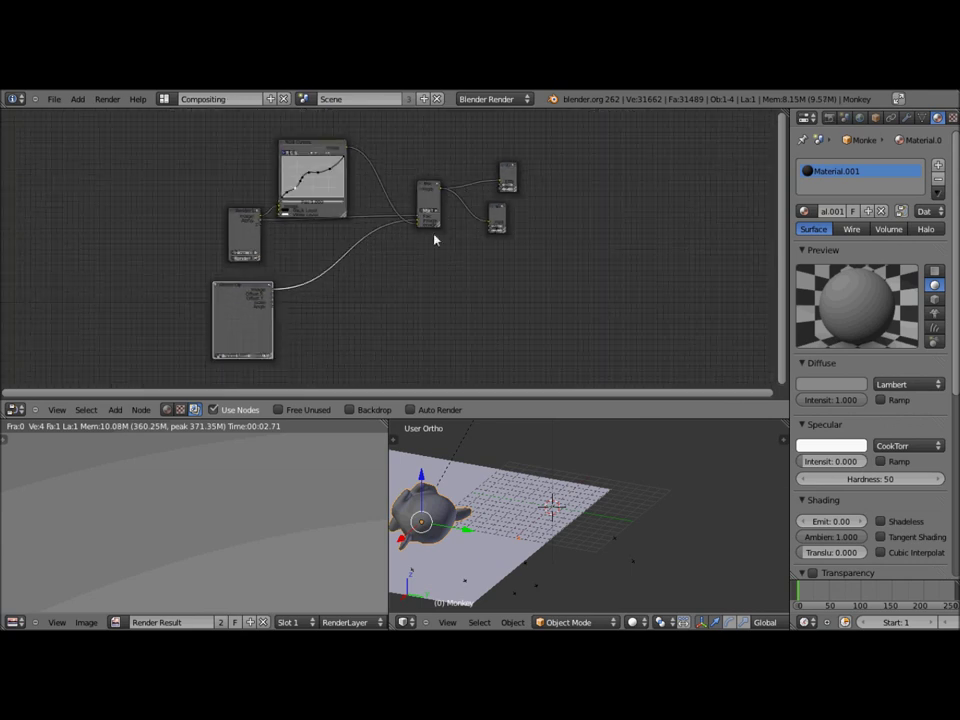
{"action": "left_click_drag", "start_coordinate": [535, 147], "coordinate": [129, 369]}
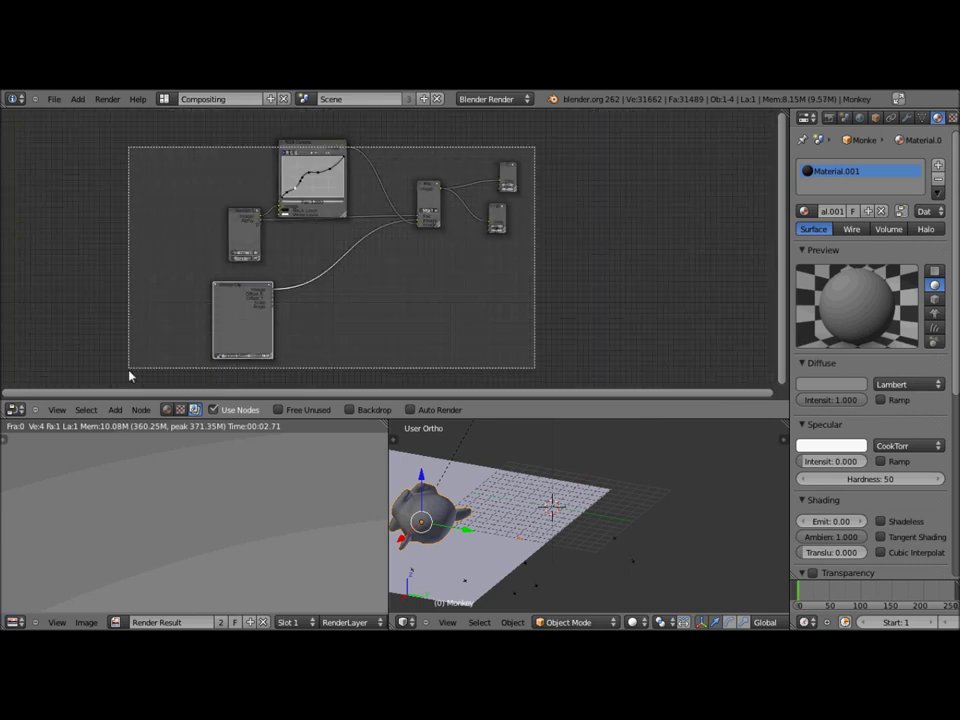
{"action": "key", "text": "x"}
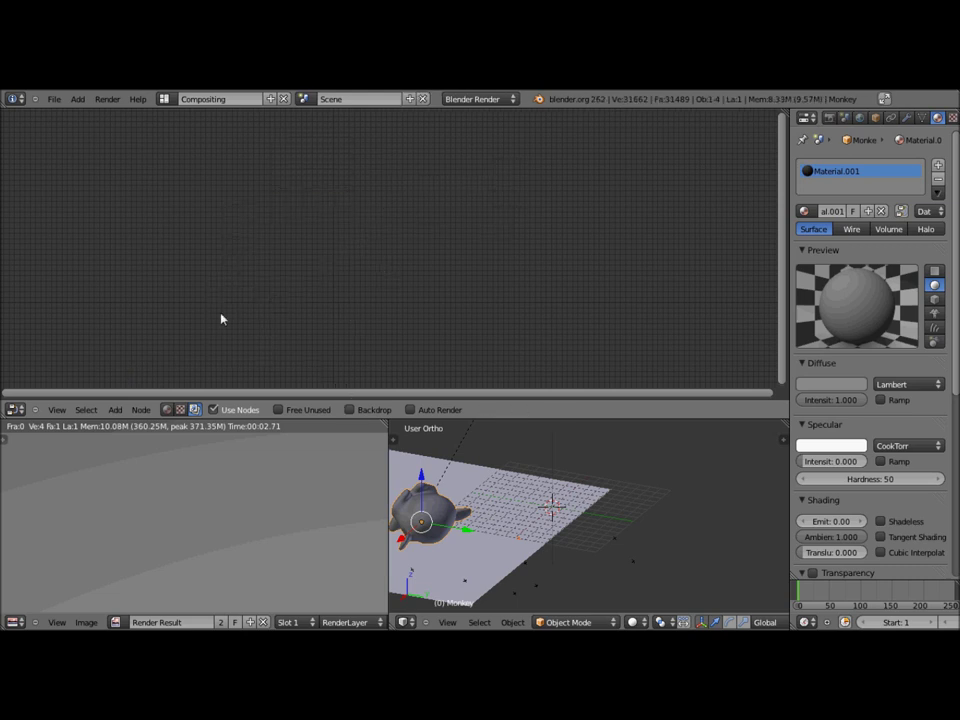
Enable the backdrop and add linked Render Layers and Composite nodes.
{"action": "left_click", "coordinate": [355, 411]}
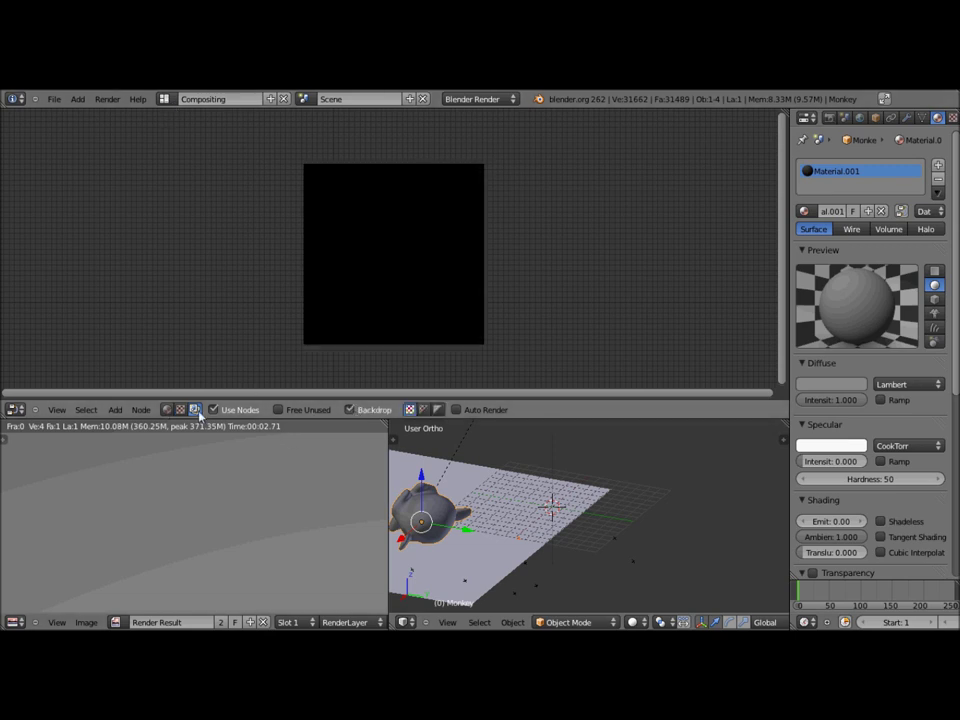
{"action": "left_click", "coordinate": [115, 410]}
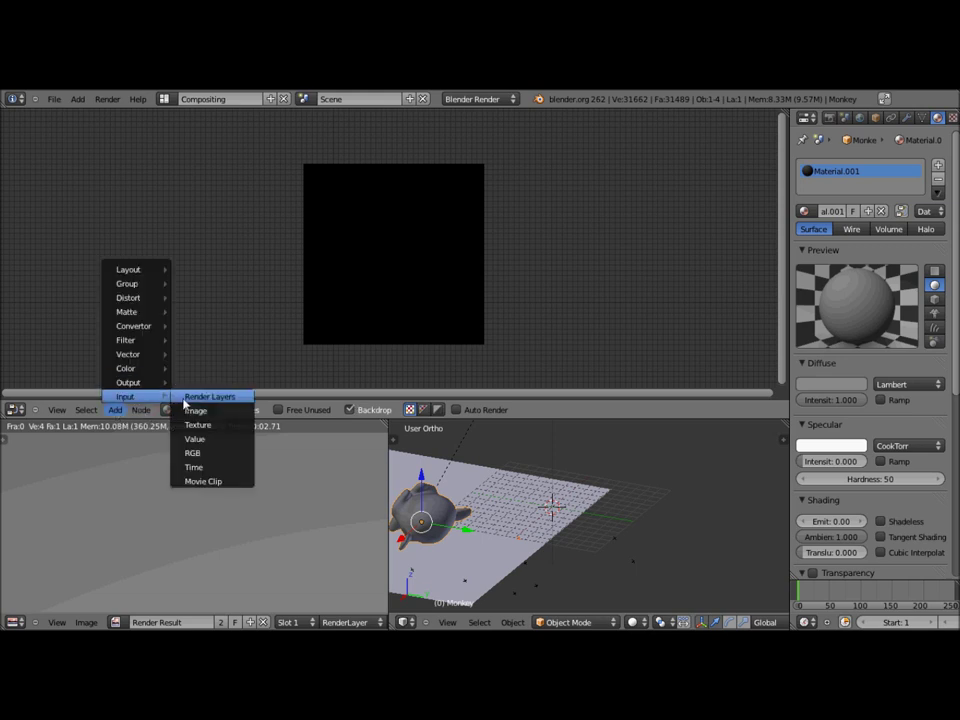
{"action": "left_click", "coordinate": [195, 395]}
{"action": "left_click", "coordinate": [115, 410]}
{"action": "mouse_move", "coordinate": [128, 382]}
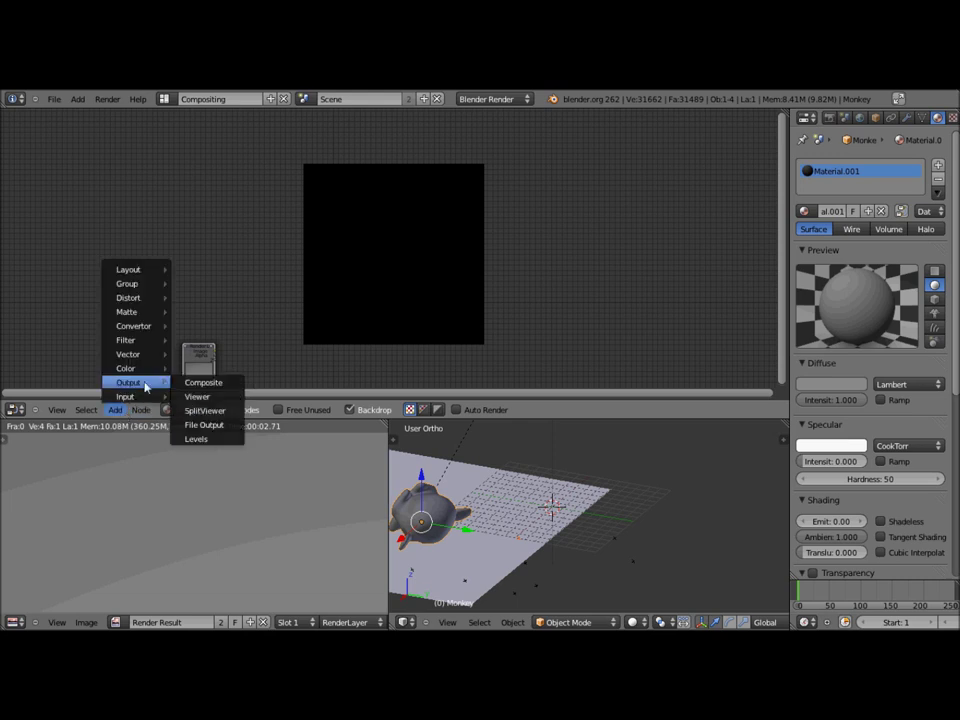
{"action": "left_click", "coordinate": [204, 382]}
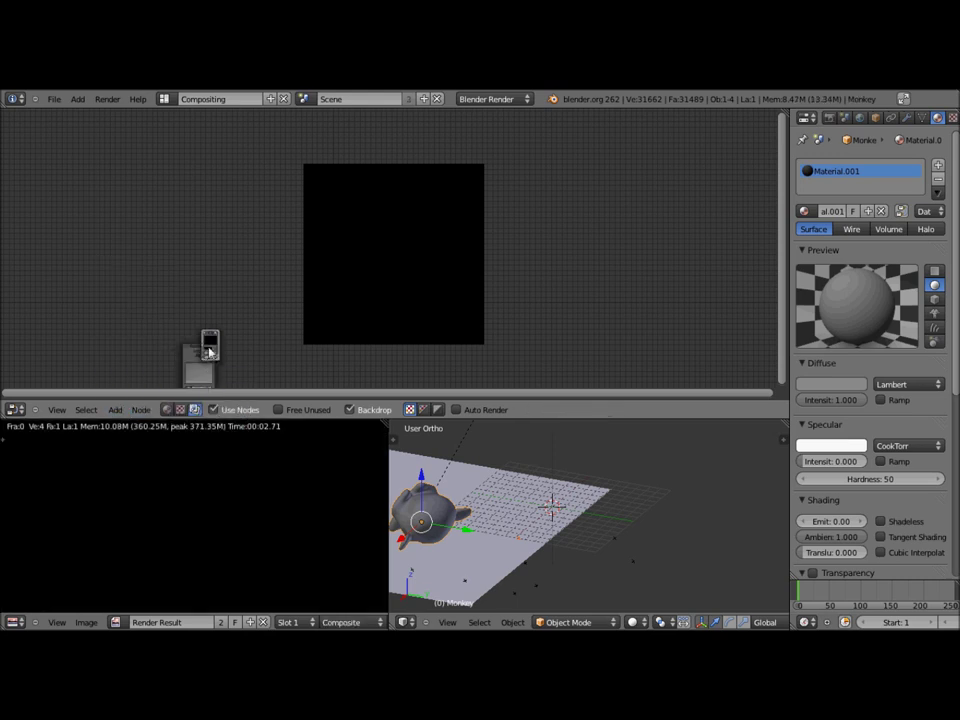
{"action": "left_click", "coordinate": [430, 280]}
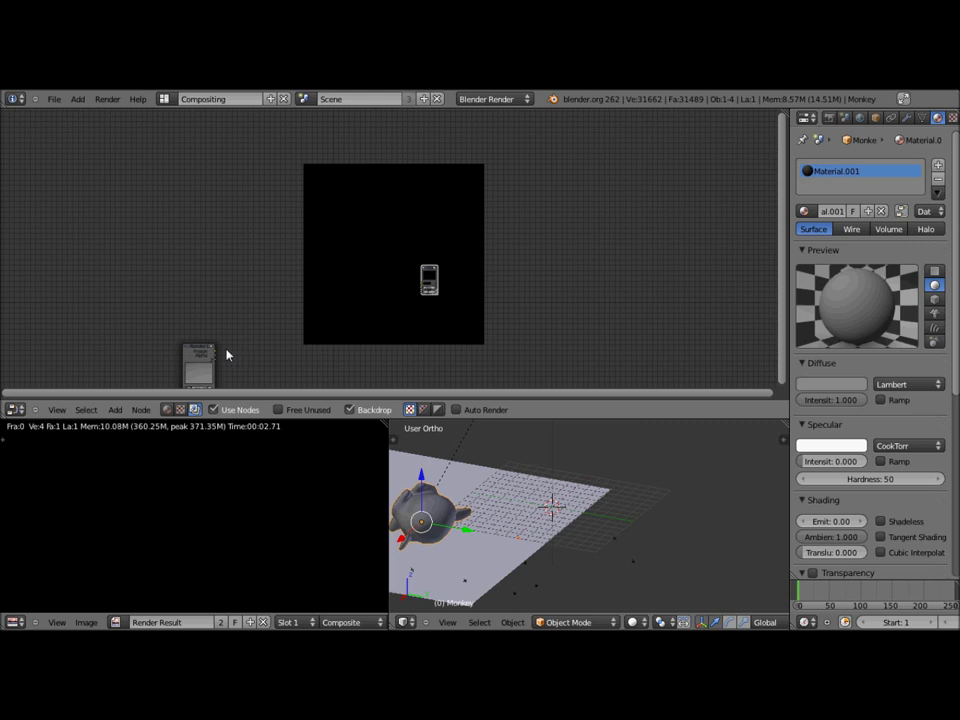
{"action": "mouse_move", "coordinate": [198, 364]}
{"action": "left_mouse_down"}
{"action": "mouse_move", "coordinate": [370, 270]}
{"action": "mouse_move", "coordinate": [328, 272]}
{"action": "mouse_move", "coordinate": [434, 293]}
{"action": "left_mouse_up"}
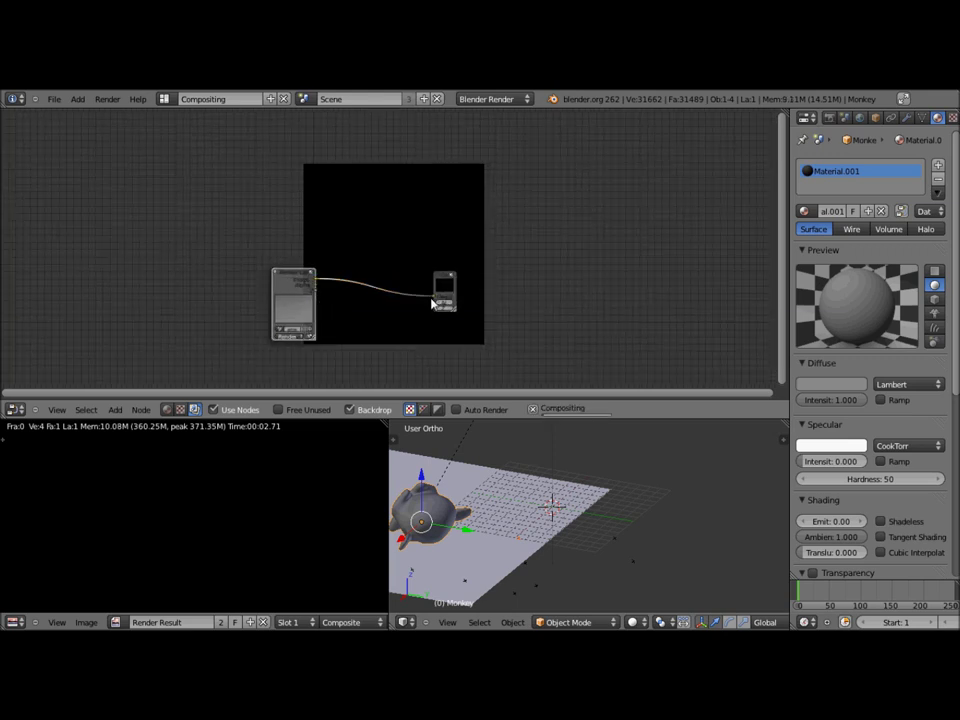
Zoom out the node view and render the current frame with F12.
{"action": "scroll", "coordinate": [286, 483], "scroll_direction": "down", "scroll_amount": 2}
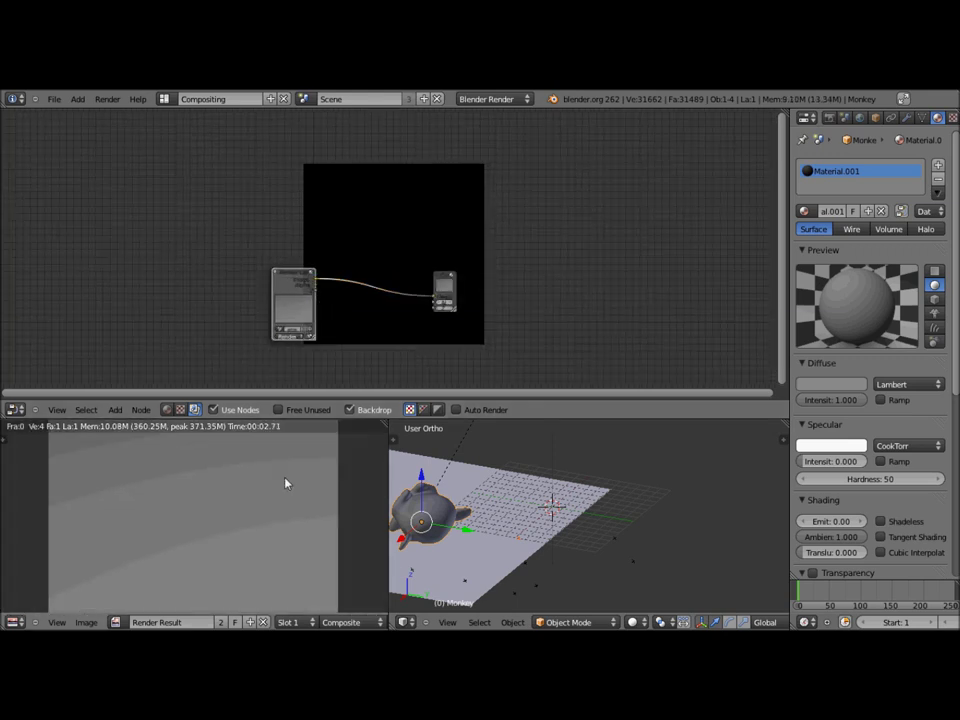
{"action": "scroll", "coordinate": [286, 483], "scroll_direction": "down", "scroll_amount": 1}
{"action": "scroll", "coordinate": [286, 483], "scroll_direction": "down", "scroll_amount": 2}
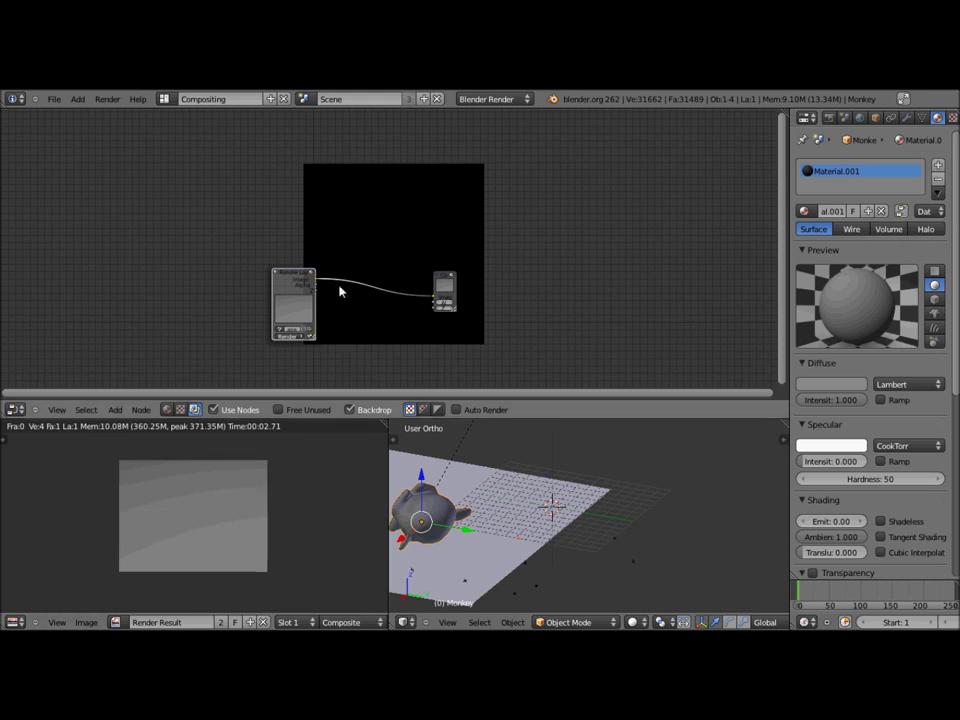
{"action": "key", "text": "F12"}
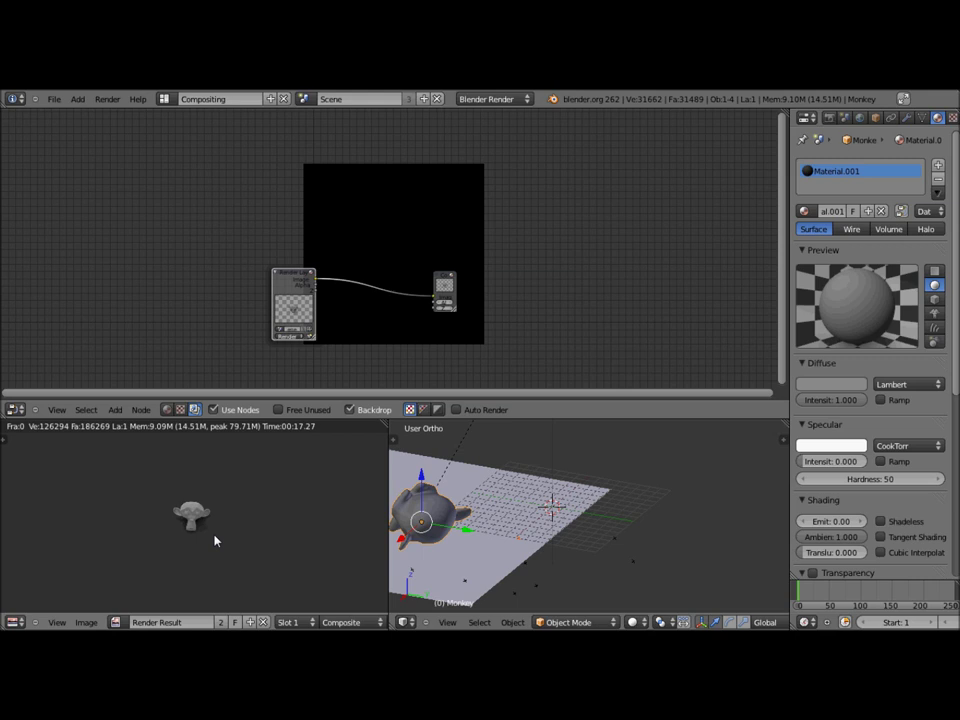
Zoom in on the finished render showing the grey Monkey head alone.
{"action": "scroll", "coordinate": [215, 541], "scroll_direction": "up", "scroll_amount": 2}
{"action": "scroll", "coordinate": [215, 541], "scroll_direction": "up", "scroll_amount": 2}
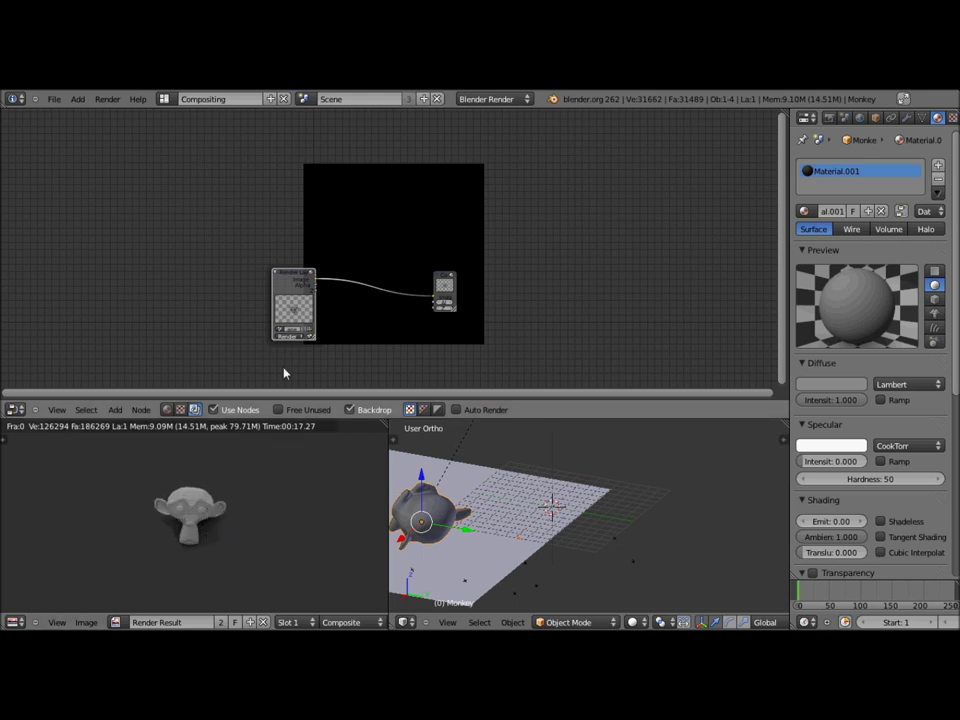
{"action": "left_click", "coordinate": [115, 410]}
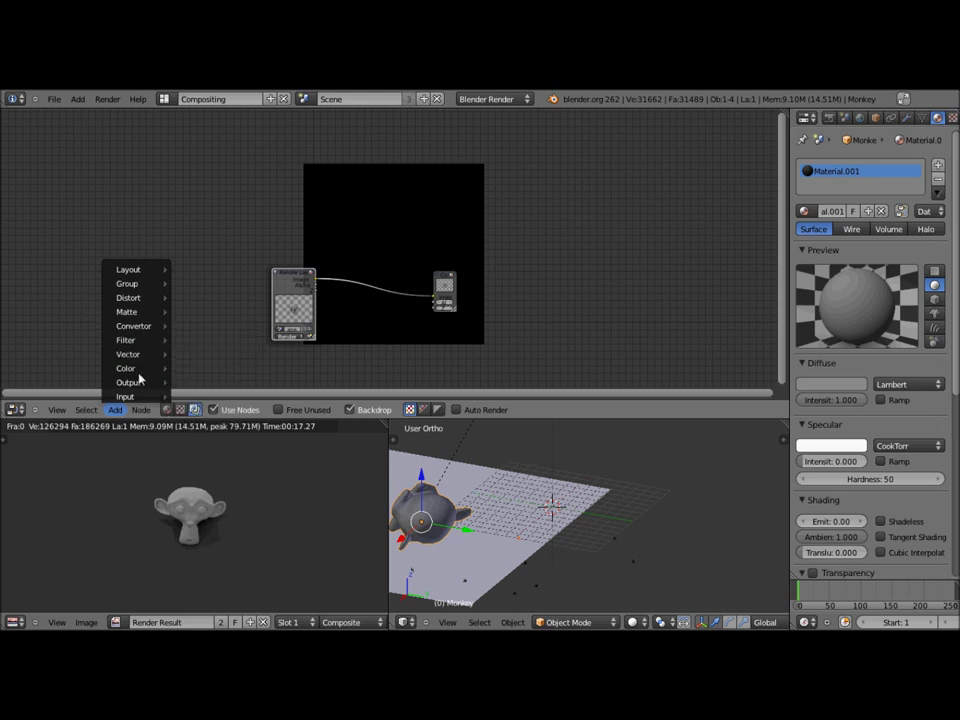
{"action": "mouse_move", "coordinate": [126, 396]}
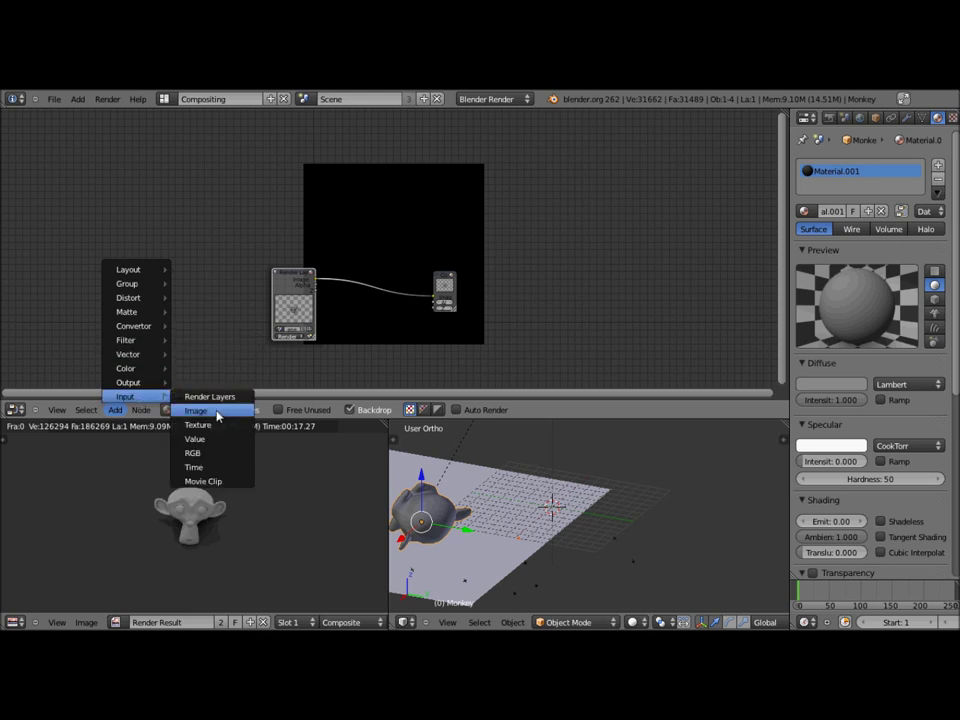
Drop a Movie Clip input node below the existing nodes.
{"action": "left_click", "coordinate": [221, 485]}
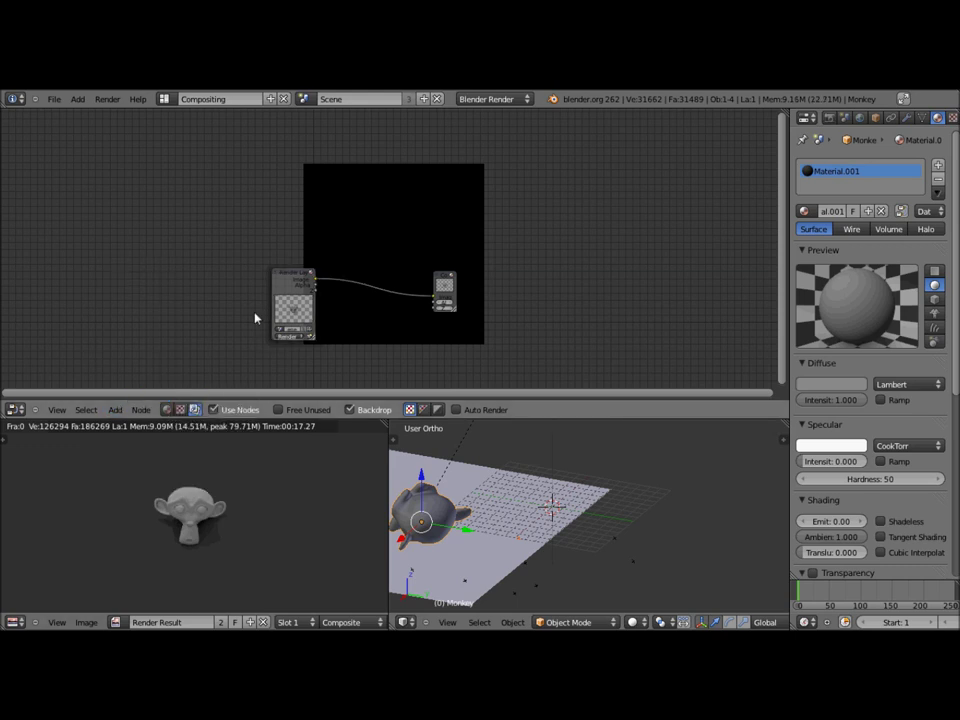
{"action": "scroll", "coordinate": [259, 320], "scroll_direction": "down", "scroll_amount": 1}
{"action": "scroll", "coordinate": [258, 322], "scroll_direction": "down", "scroll_amount": 1}
{"action": "scroll", "coordinate": [265, 320], "scroll_direction": "down", "scroll_amount": 1}
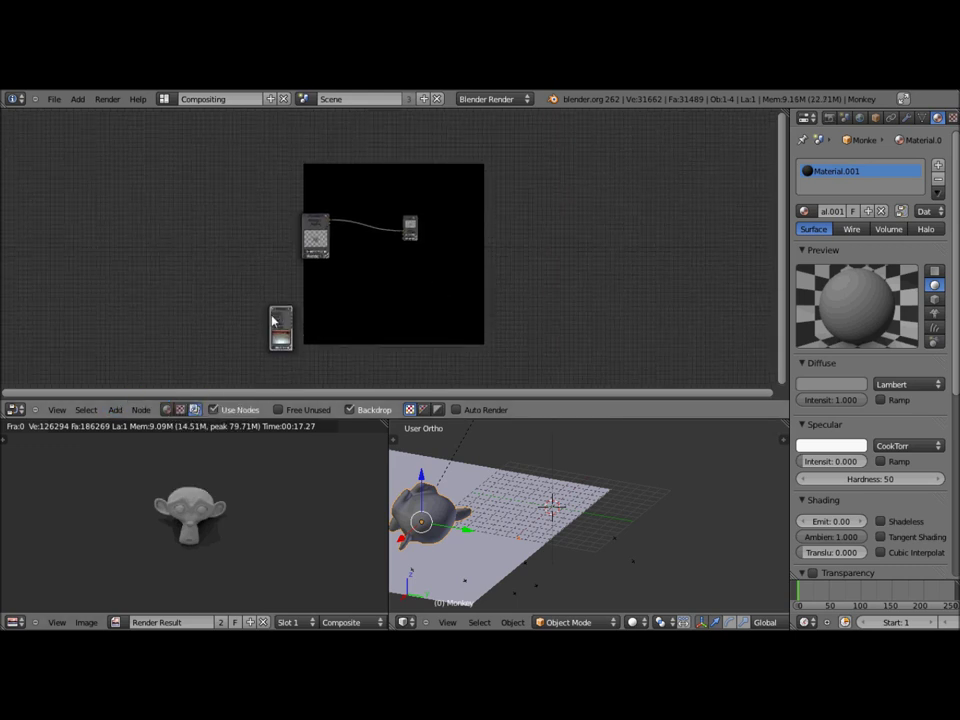
{"action": "left_click", "coordinate": [357, 278]}
{"action": "scroll", "coordinate": [357, 280], "scroll_direction": "up", "scroll_amount": 1}
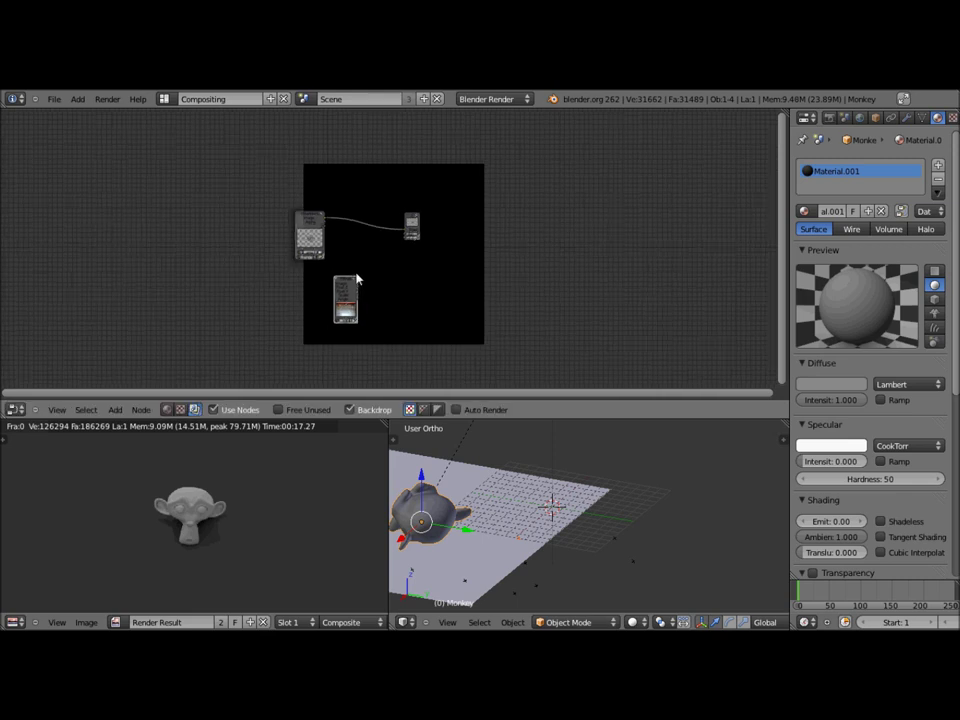
{"action": "scroll", "coordinate": [357, 281], "scroll_direction": "up", "scroll_amount": 1}
{"action": "scroll", "coordinate": [357, 280], "scroll_direction": "up", "scroll_amount": 2}
{"action": "scroll", "coordinate": [360, 260], "scroll_direction": "up", "scroll_amount": 1}
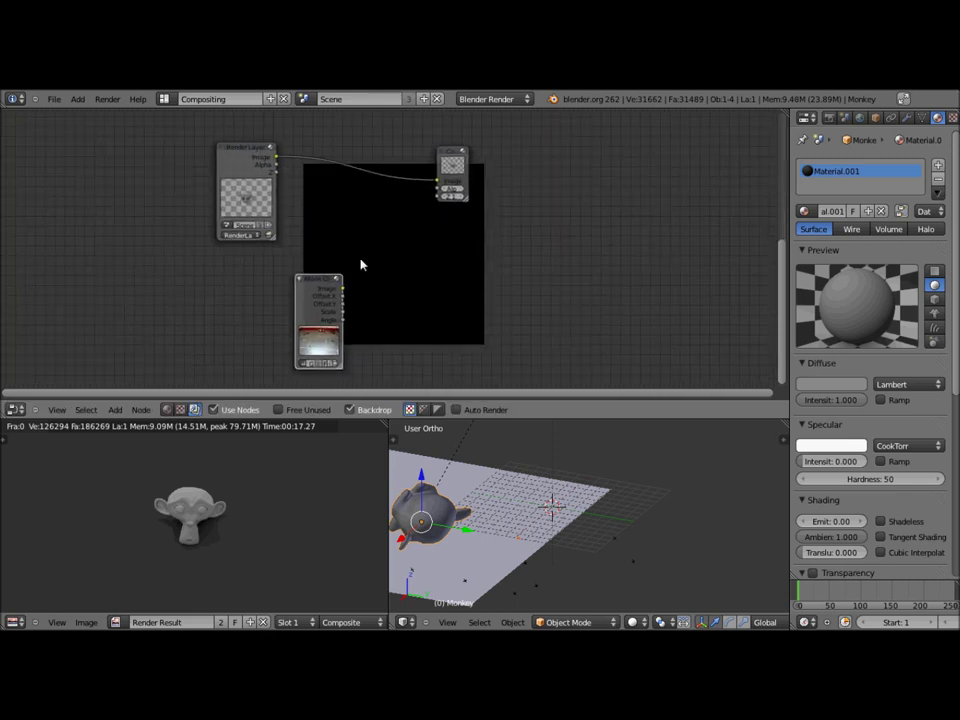
{"action": "scroll", "coordinate": [360, 262], "scroll_direction": "up", "scroll_amount": 1}
Add a Color > Mix node and move it into the middle of the tree.
{"action": "left_click", "coordinate": [115, 410]}
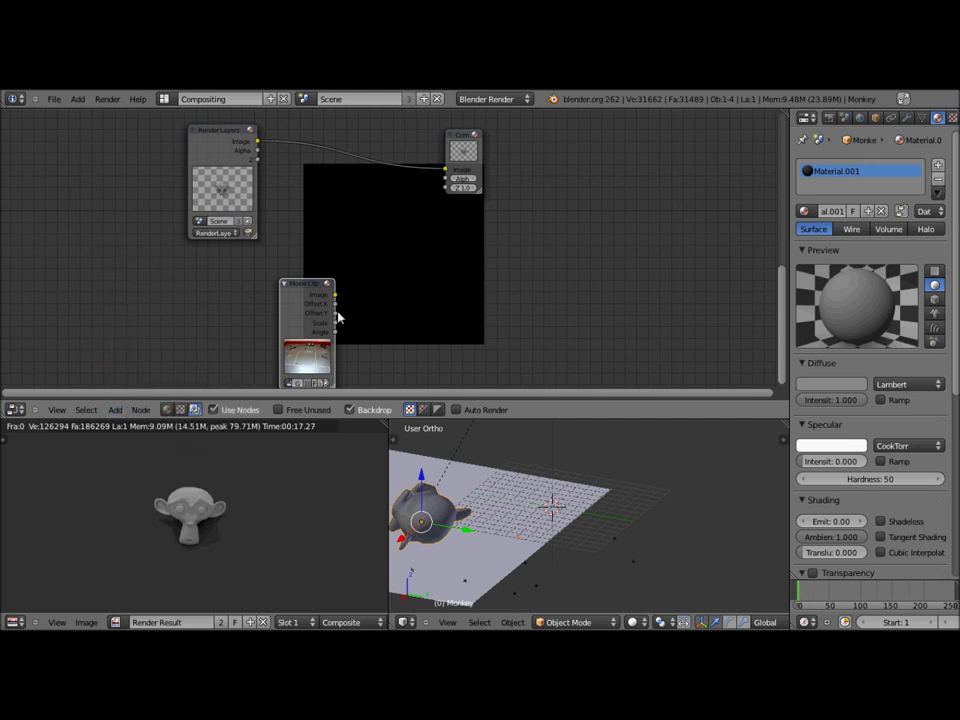
{"action": "left_click", "coordinate": [118, 411]}
{"action": "mouse_move", "coordinate": [135, 368]}
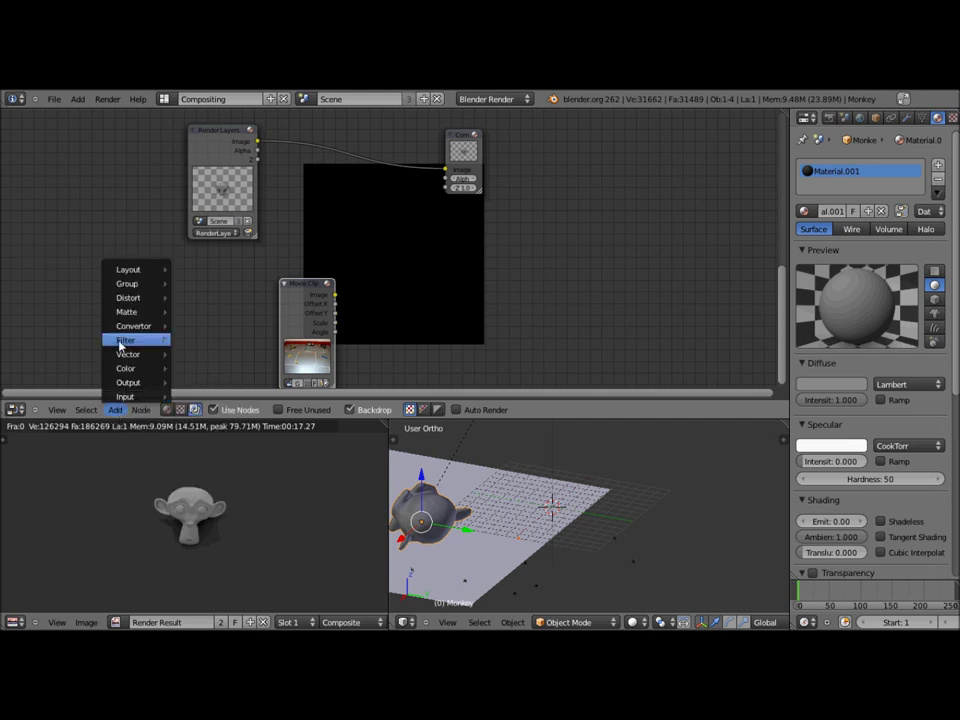
{"action": "left_click", "coordinate": [192, 383]}
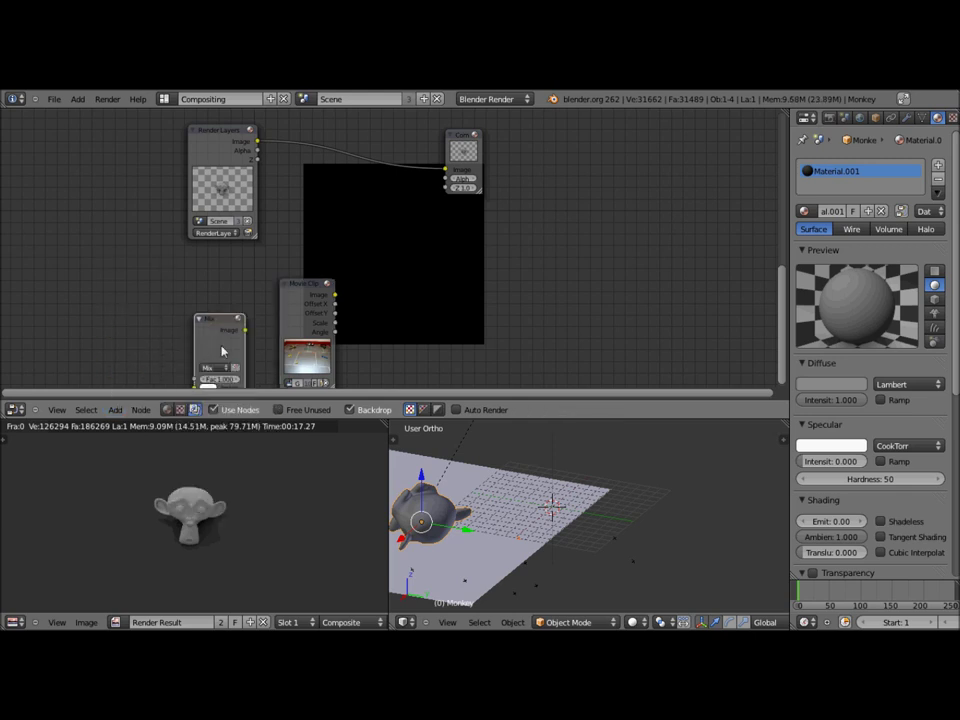
{"action": "left_click_drag", "start_coordinate": [228, 324], "coordinate": [396, 228]}
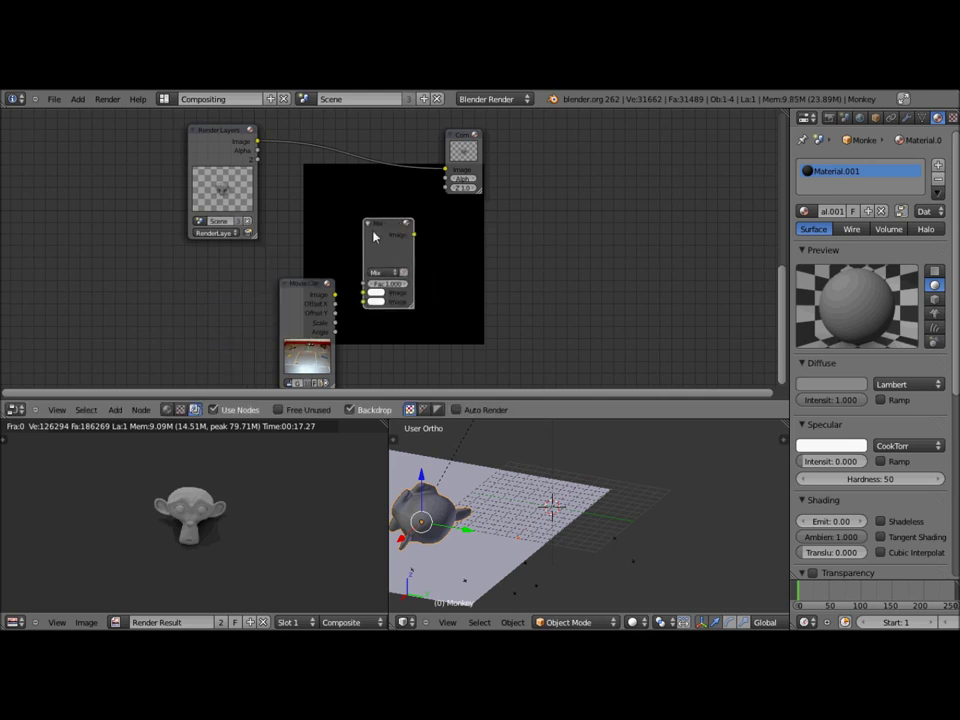
{"action": "left_click", "coordinate": [115, 410]}
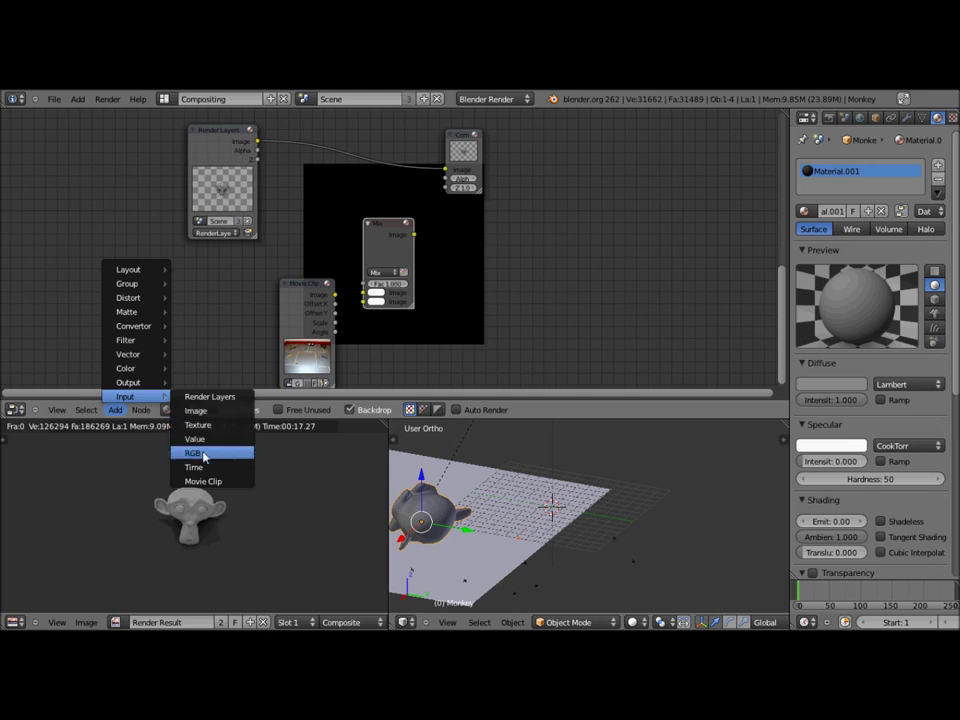
{"action": "mouse_move", "coordinate": [130, 382]}
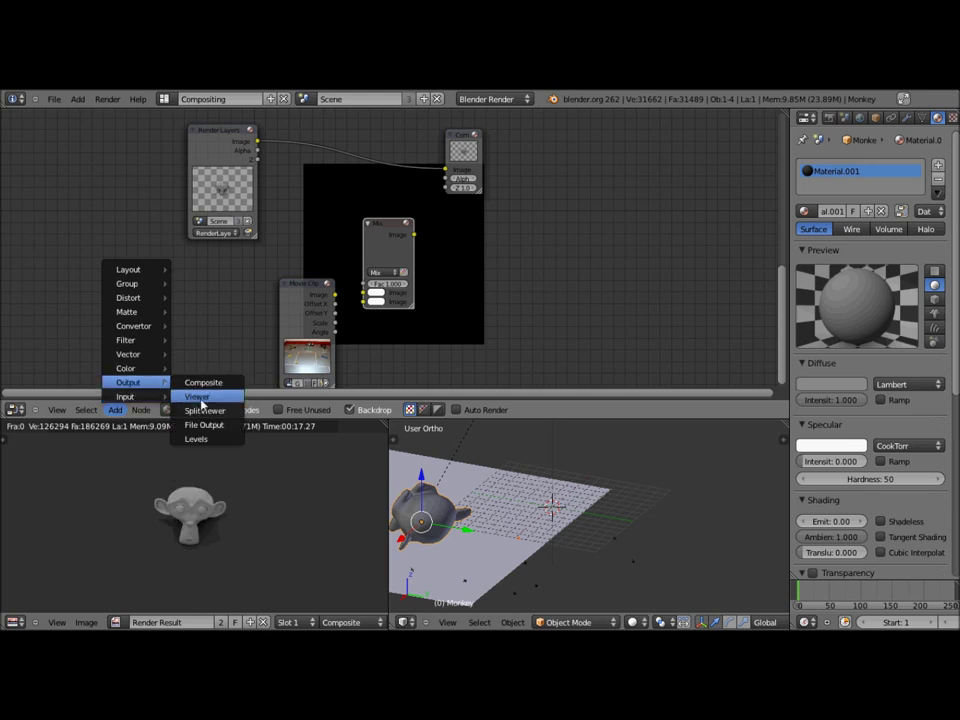
Add a Viewer node right of Mix and feed the Mix output to both Viewer and Composite.
{"action": "left_click", "coordinate": [195, 397]}
{"action": "key", "text": "g"}
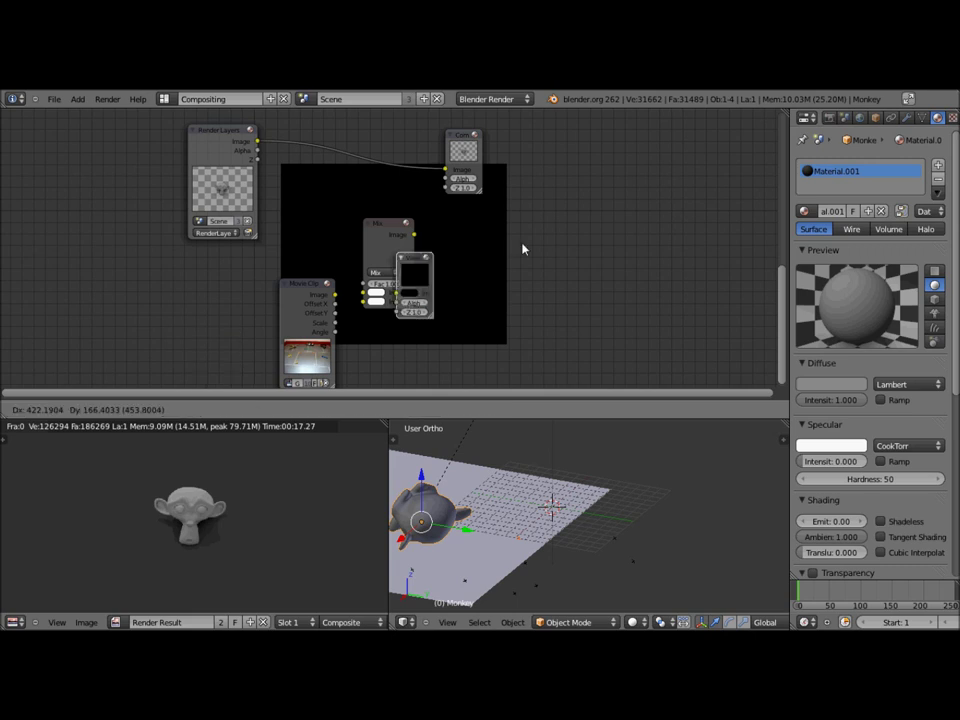
{"action": "left_click", "coordinate": [658, 221]}
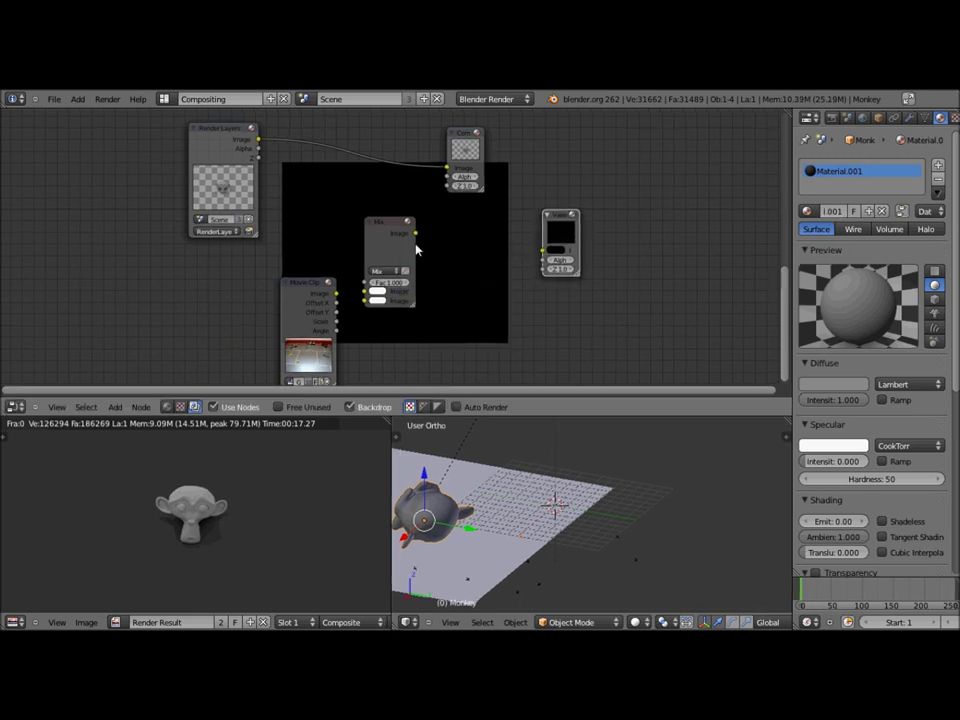
{"action": "left_click_drag", "start_coordinate": [415, 233], "coordinate": [544, 251]}
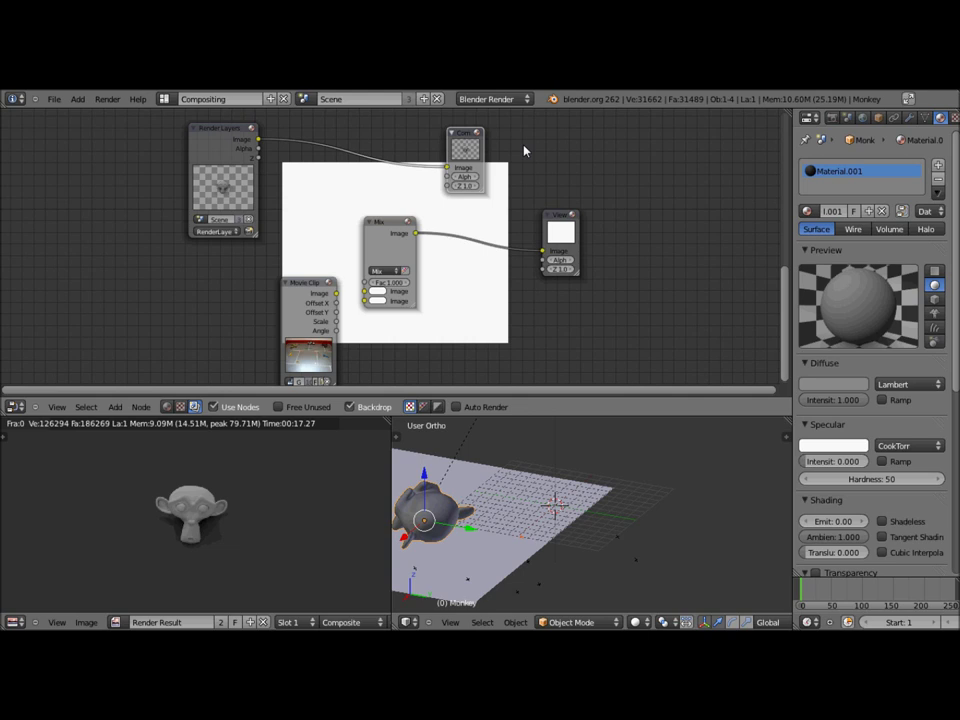
{"action": "left_click_drag", "start_coordinate": [478, 153], "coordinate": [615, 149]}
{"action": "left_click_drag", "start_coordinate": [544, 166], "coordinate": [415, 234]}
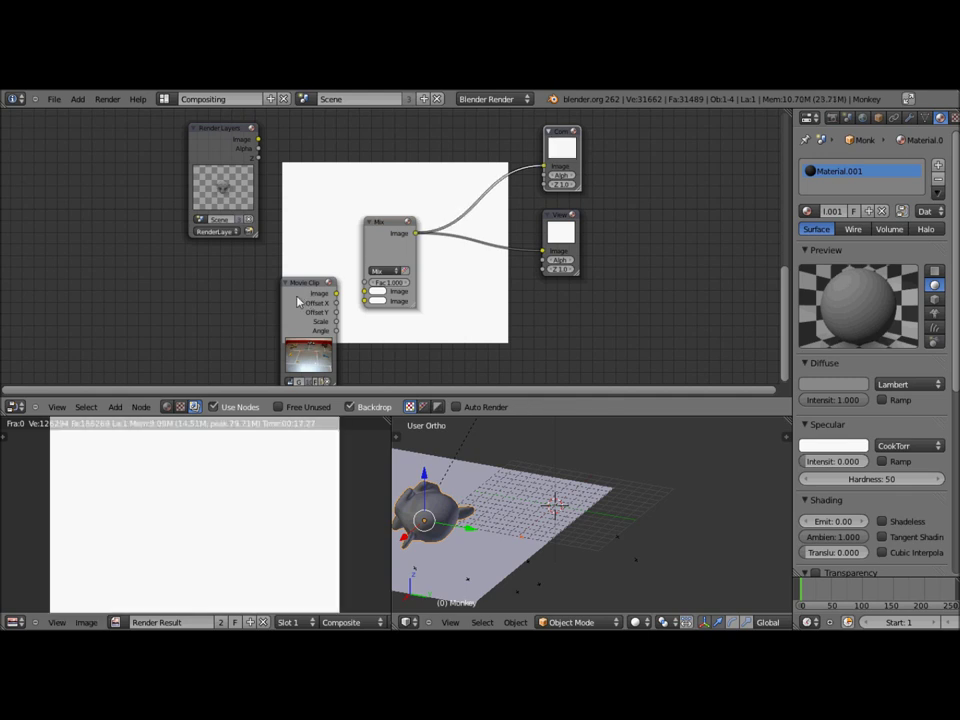
Wire Movie Clip and Render Layers images into Mix, with the render's Alpha as Fac.
{"action": "key", "text": "g"}
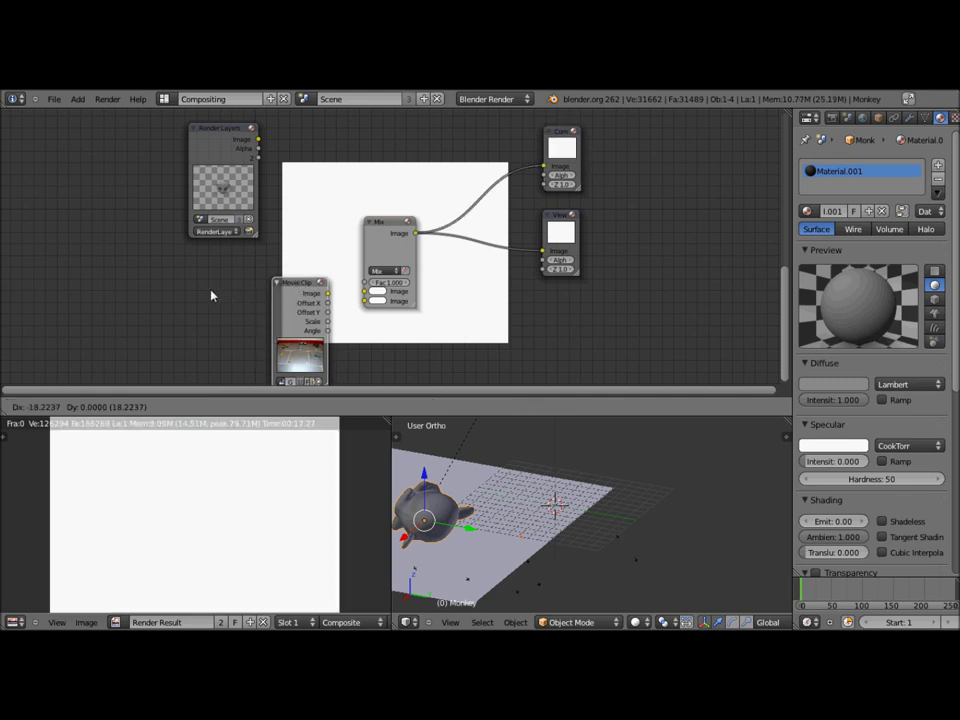
{"action": "left_click", "coordinate": [146, 281]}
{"action": "left_click_drag", "start_coordinate": [261, 280], "coordinate": [366, 292]}
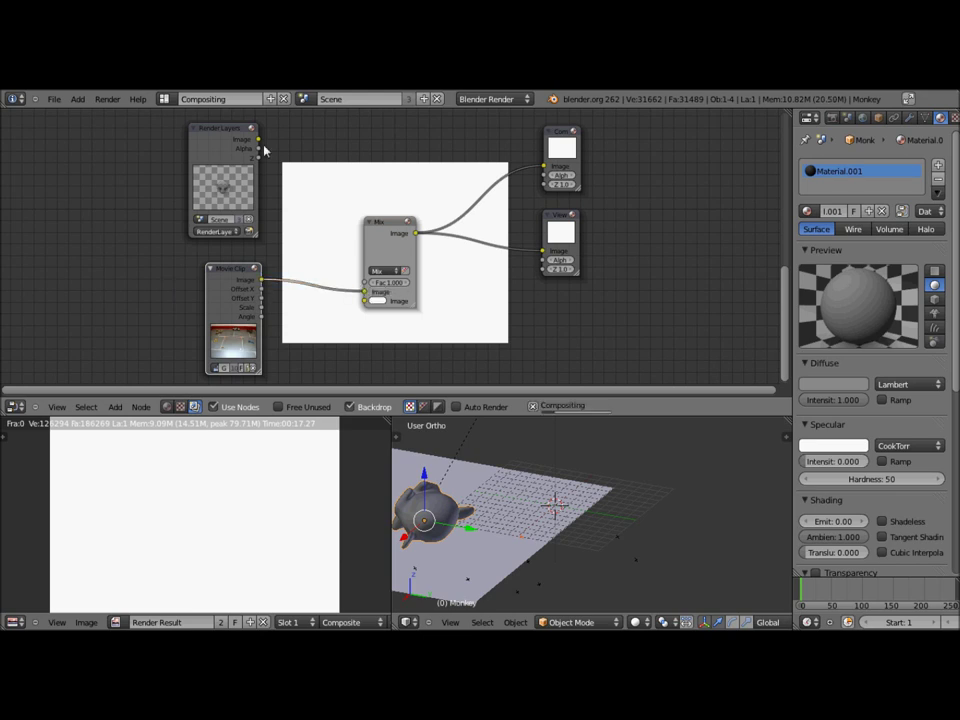
{"action": "left_click_drag", "start_coordinate": [259, 139], "coordinate": [364, 311]}
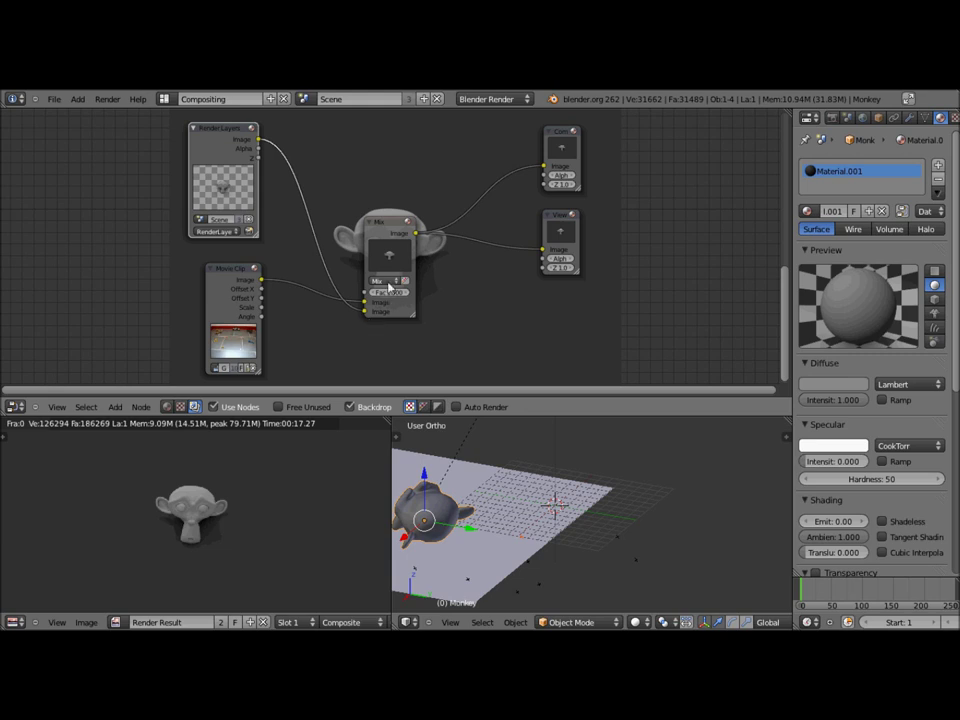
{"action": "mouse_move", "coordinate": [259, 148]}
{"action": "left_mouse_down"}
{"action": "mouse_move", "coordinate": [366, 279]}
{"action": "mouse_move", "coordinate": [366, 295]}
{"action": "left_mouse_up"}
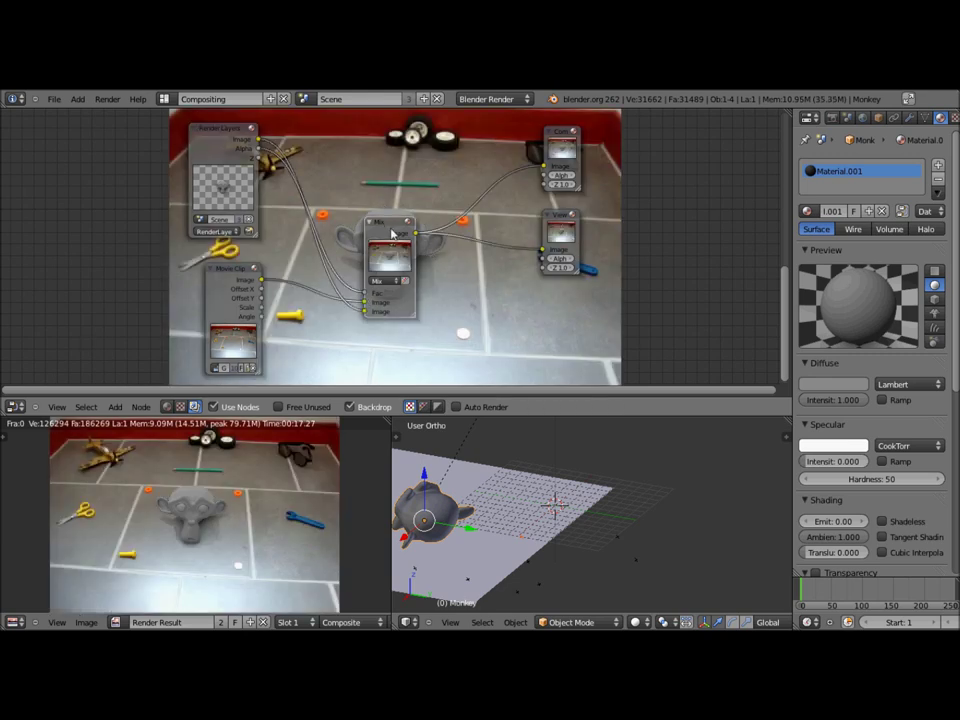
{"action": "left_click_drag", "start_coordinate": [392, 233], "coordinate": [405, 362]}
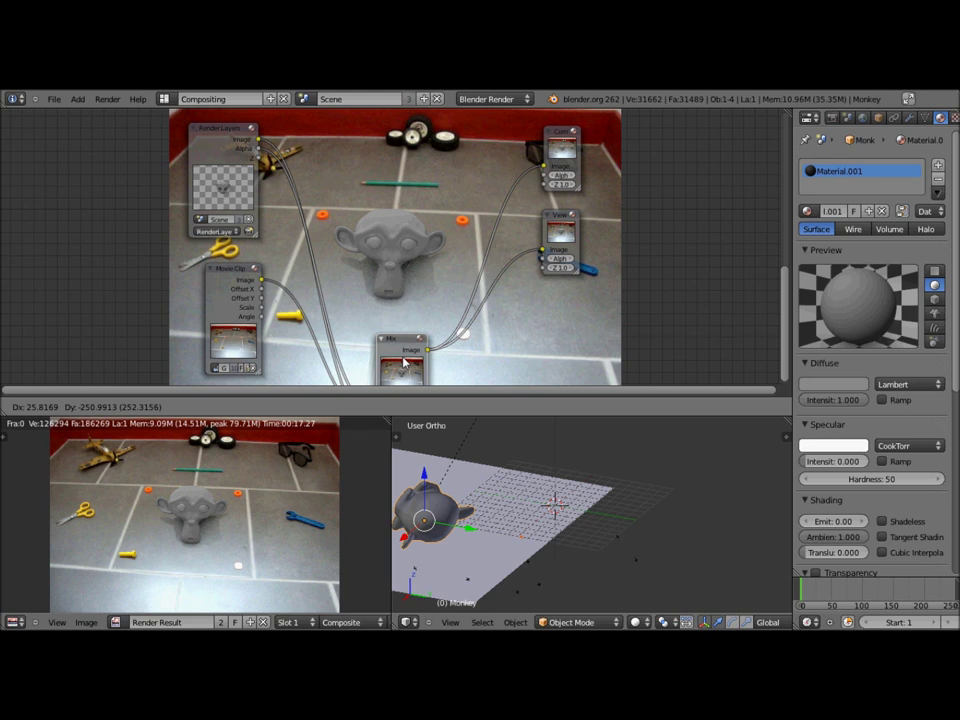
{"action": "left_click_drag", "start_coordinate": [405, 362], "coordinate": [384, 226]}
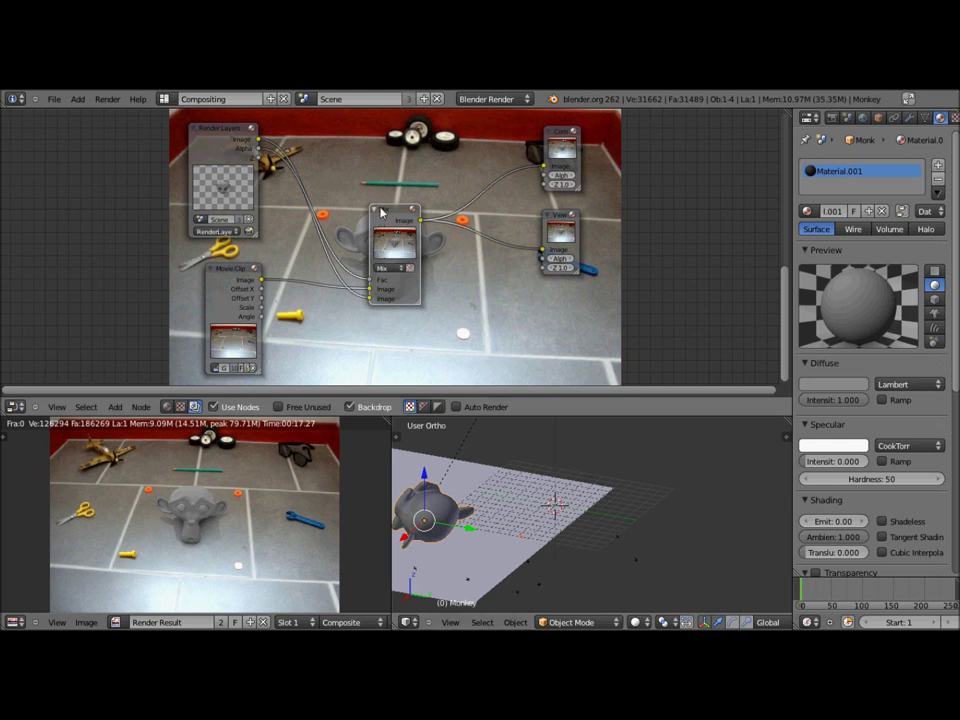
Select the floor plane and bring up its material settings in the Properties editor.
{"action": "right_click", "coordinate": [521, 537]}
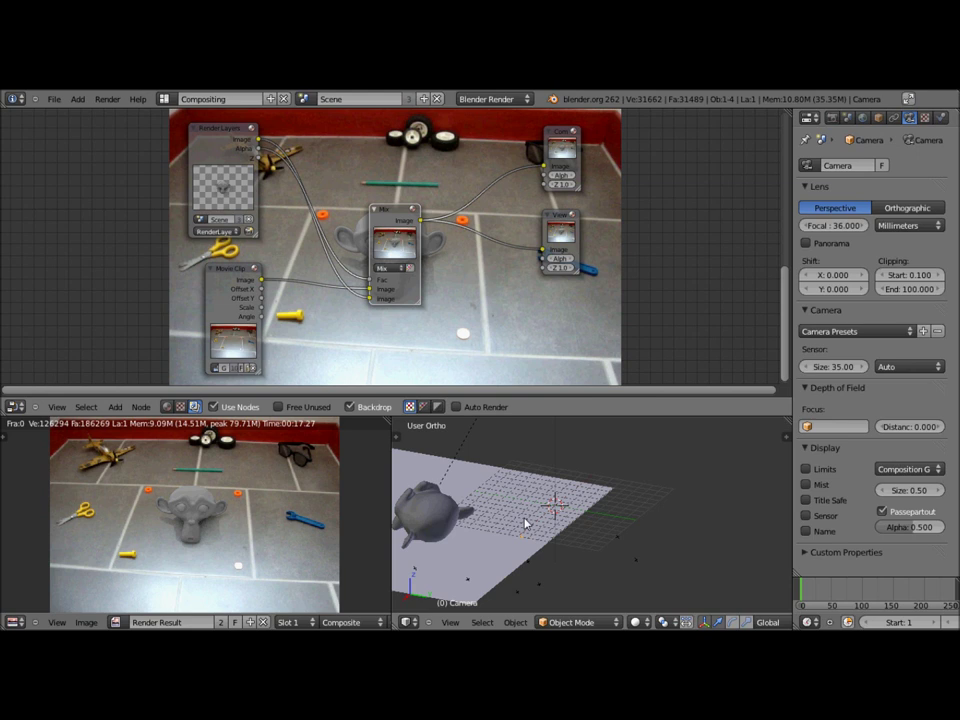
{"action": "right_click", "coordinate": [580, 500]}
{"action": "left_click", "coordinate": [940, 117]}
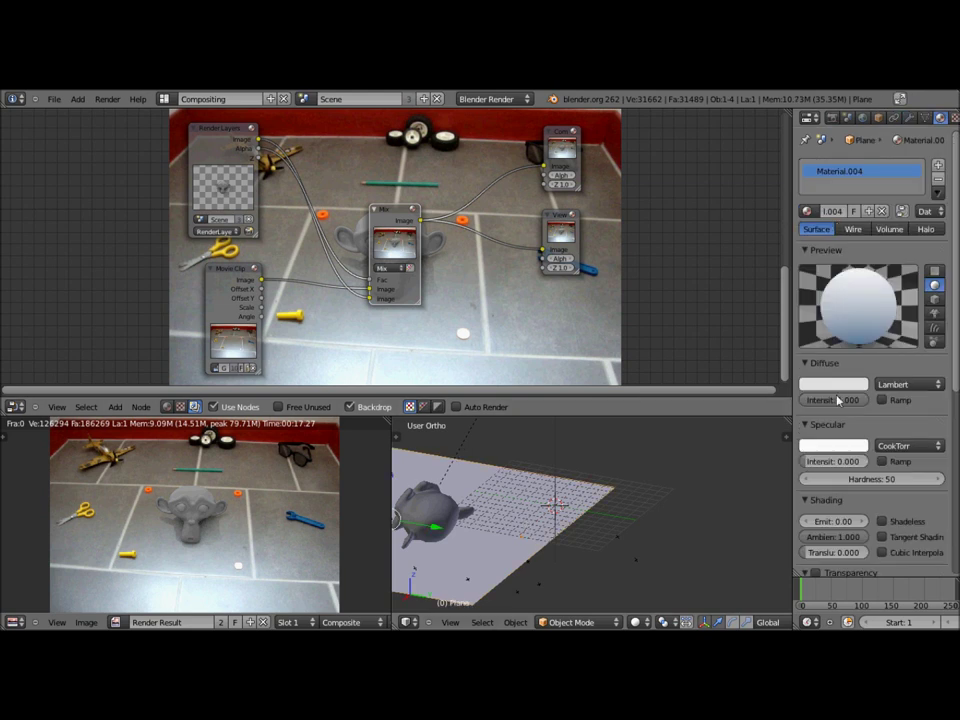
{"action": "scroll", "coordinate": [845, 553], "scroll_direction": "down", "scroll_amount": 3}
{"action": "scroll", "coordinate": [845, 552], "scroll_direction": "down", "scroll_amount": 3}
{"action": "scroll", "coordinate": [845, 550], "scroll_direction": "down", "scroll_amount": 1}
{"action": "scroll", "coordinate": [845, 548], "scroll_direction": "down", "scroll_amount": 1}
{"action": "scroll", "coordinate": [845, 545], "scroll_direction": "down", "scroll_amount": 1}
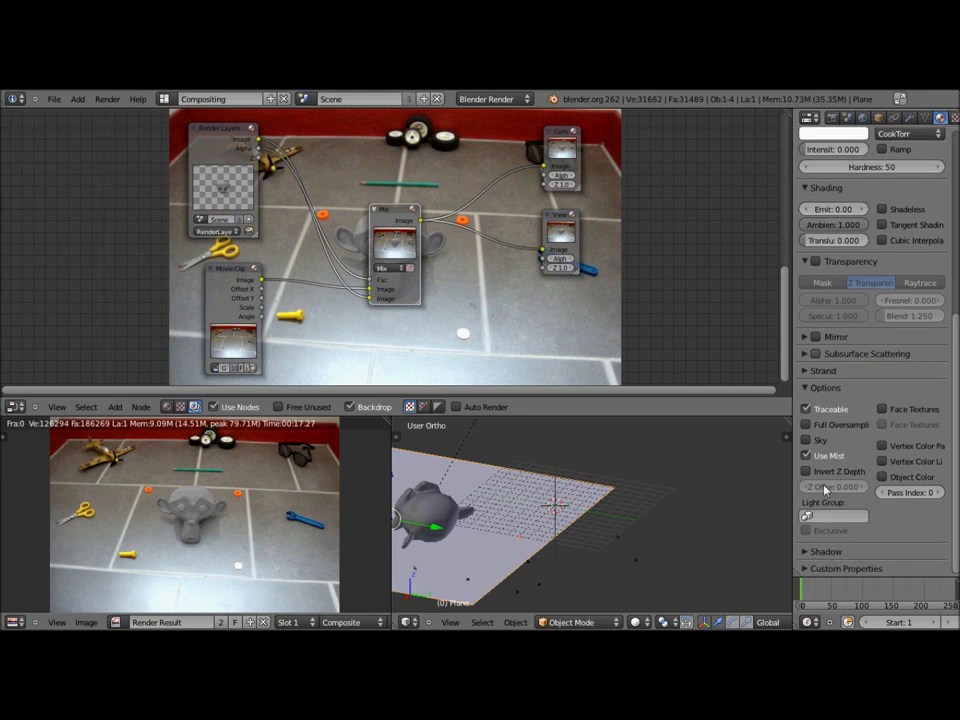
{"action": "scroll", "coordinate": [875, 452], "scroll_direction": "up", "scroll_amount": 5}
{"action": "scroll", "coordinate": [875, 452], "scroll_direction": "down", "scroll_amount": 5}
Uncheck Shadows Only, render to see the white plane over the footage, then re-enable it.
{"action": "left_click", "coordinate": [826, 551]}
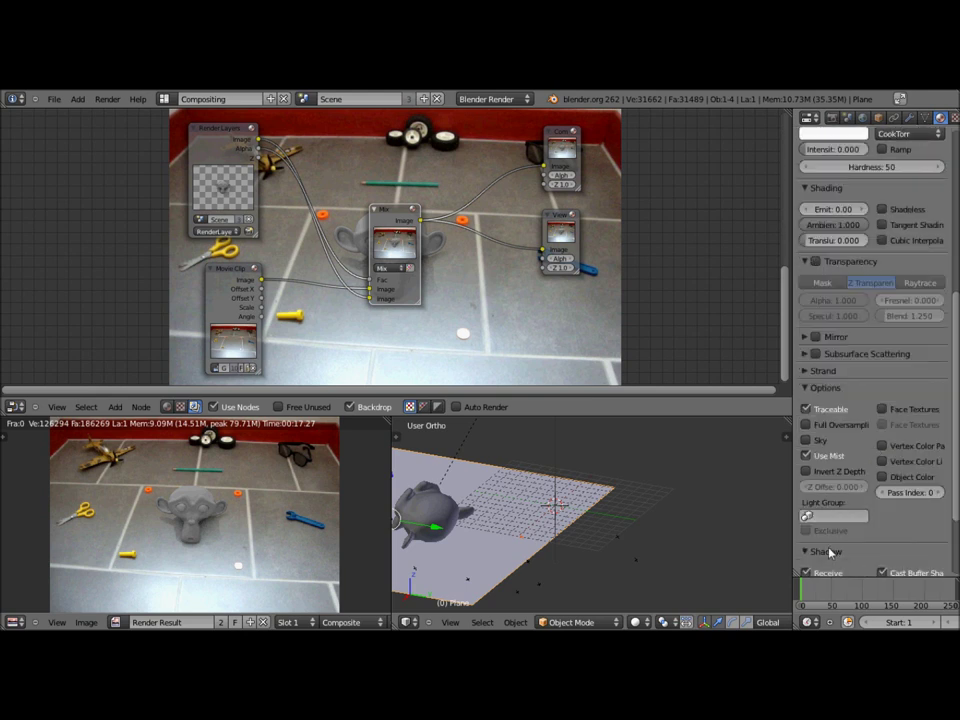
{"action": "scroll", "coordinate": [829, 553], "scroll_direction": "down", "scroll_amount": 3}
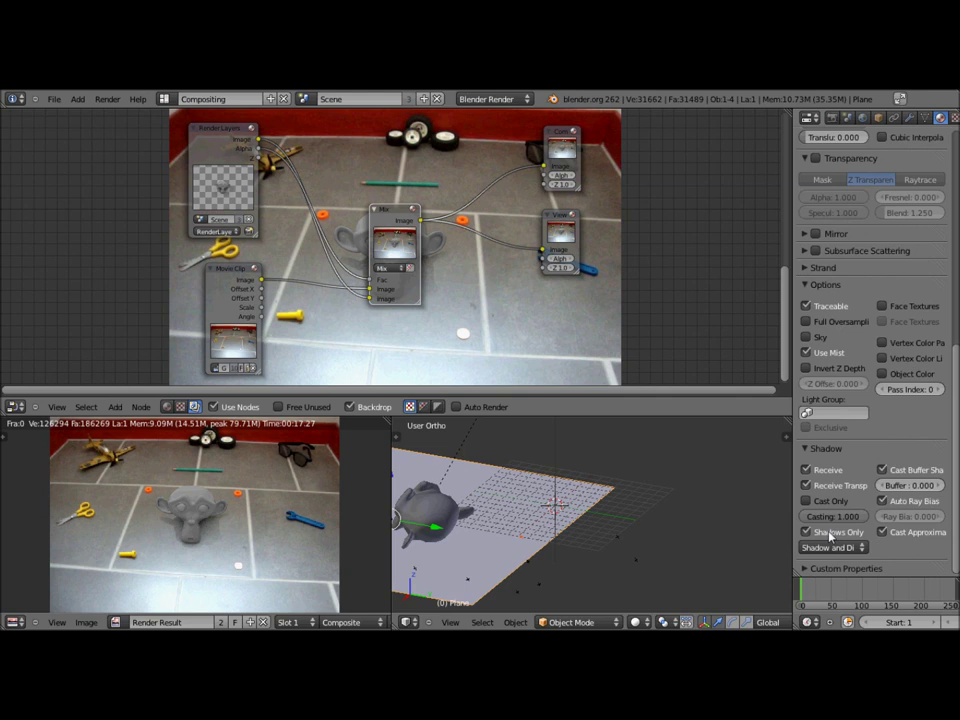
{"action": "left_click", "coordinate": [813, 534]}
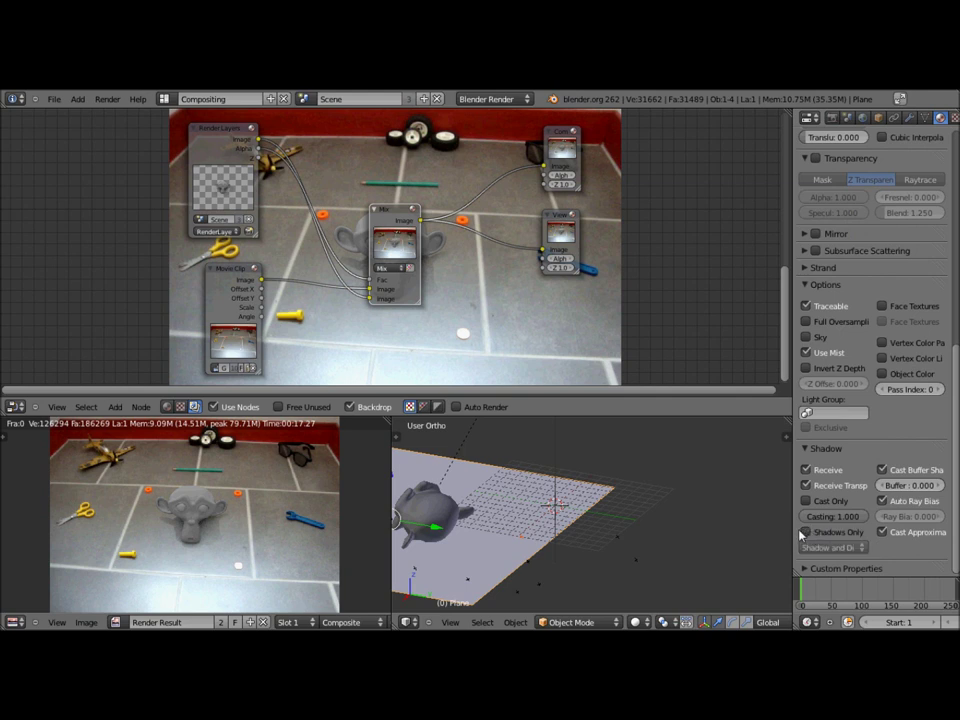
{"action": "key", "text": "F12"}
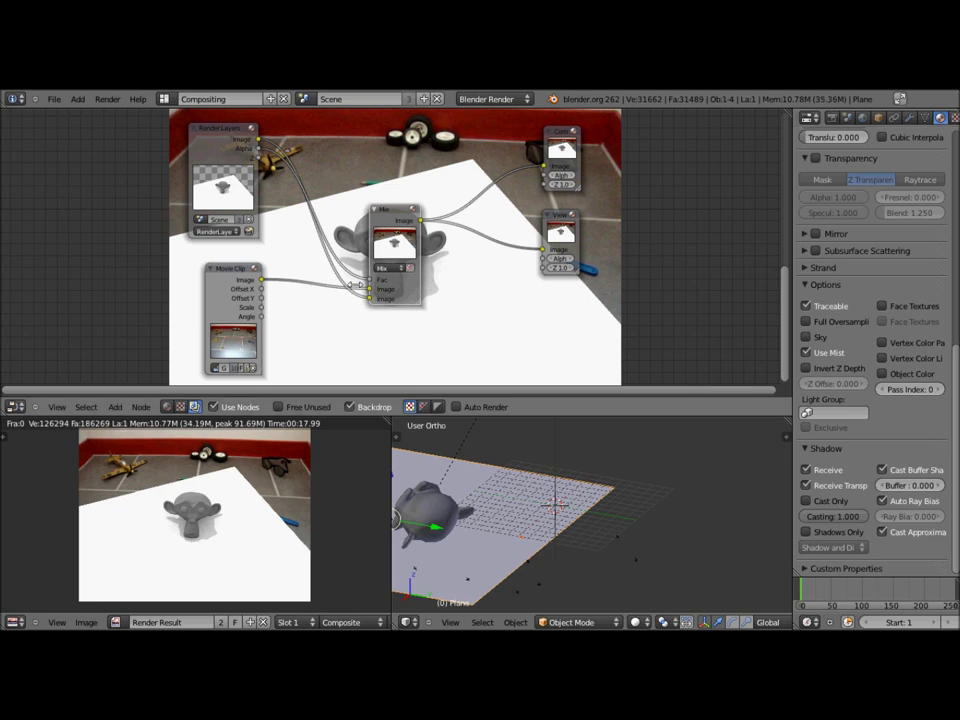
{"action": "left_click", "coordinate": [819, 530]}
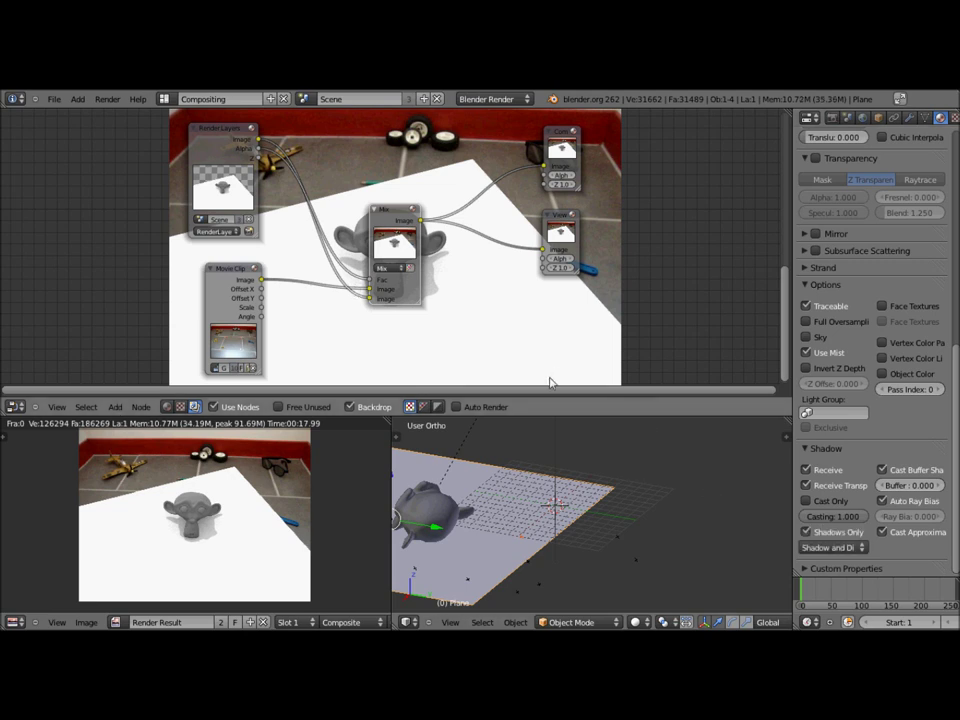
Re-render the monkey over the footage with the plane shadow-only, then browse the render settings.
{"action": "key", "text": "F12"}
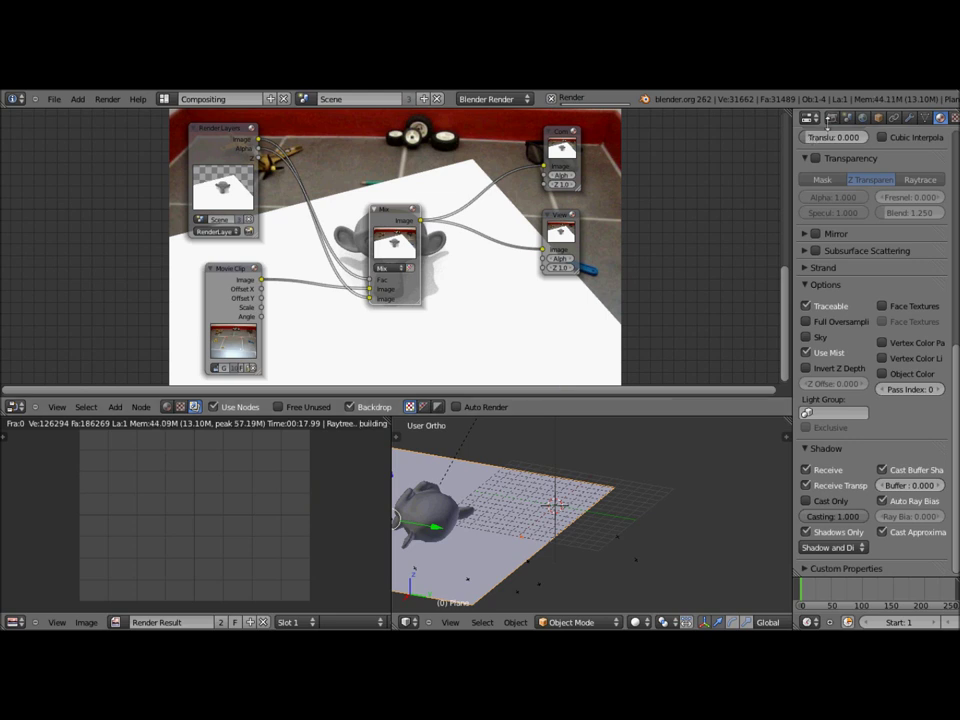
{"action": "left_click", "coordinate": [832, 117]}
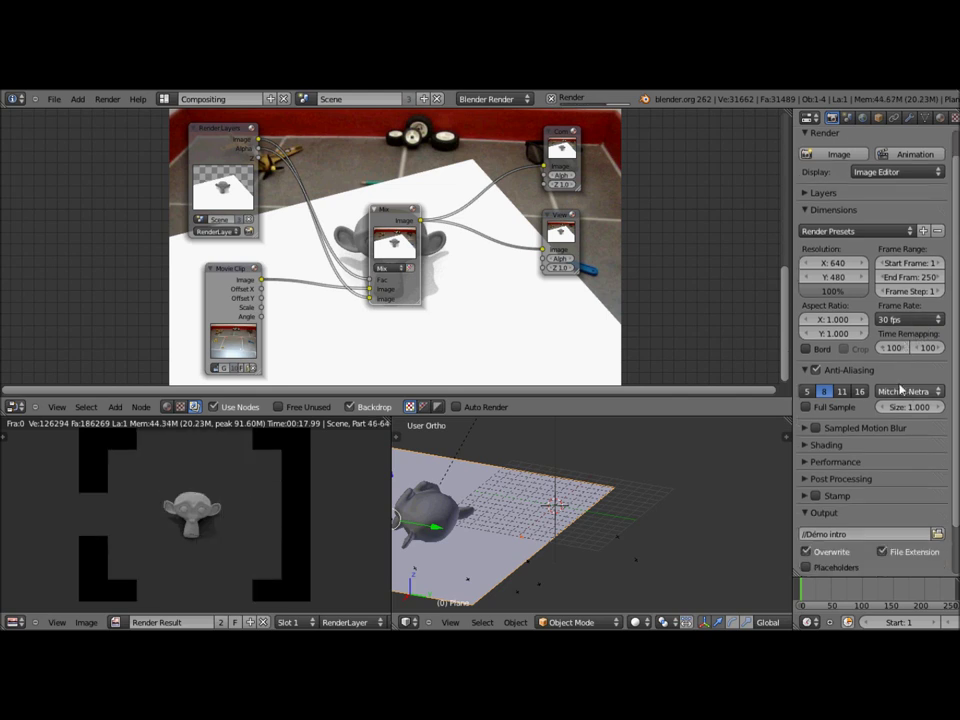
{"action": "scroll", "coordinate": [900, 378], "scroll_direction": "down", "scroll_amount": 2}
{"action": "scroll", "coordinate": [898, 384], "scroll_direction": "down", "scroll_amount": 1}
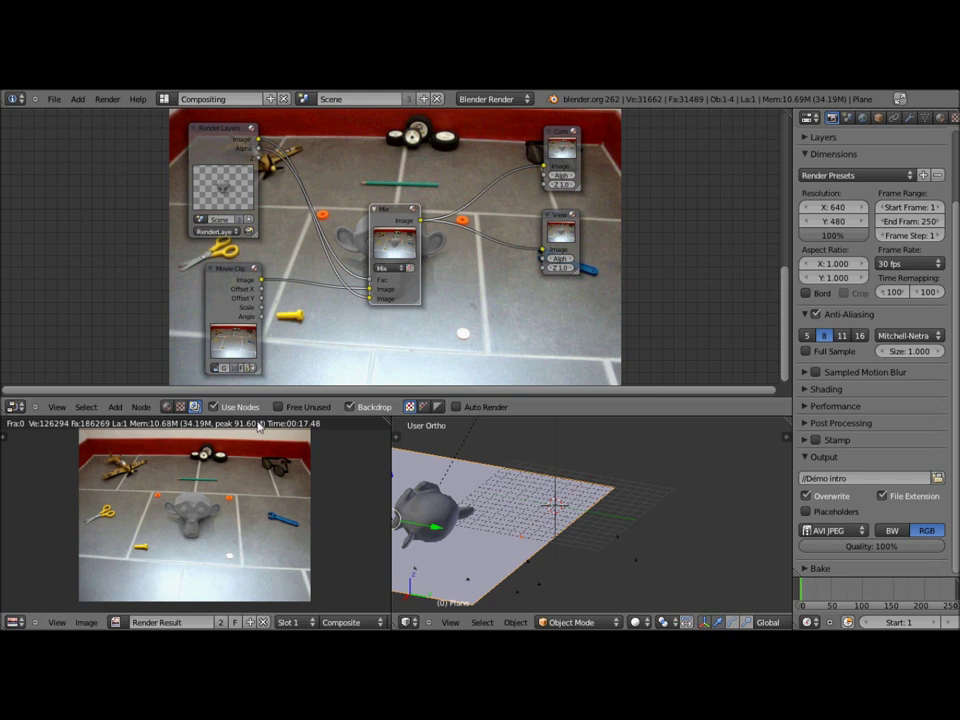
Add an RGB Curves node and move it and the Render Layers node apart.
{"action": "left_click", "coordinate": [117, 408]}
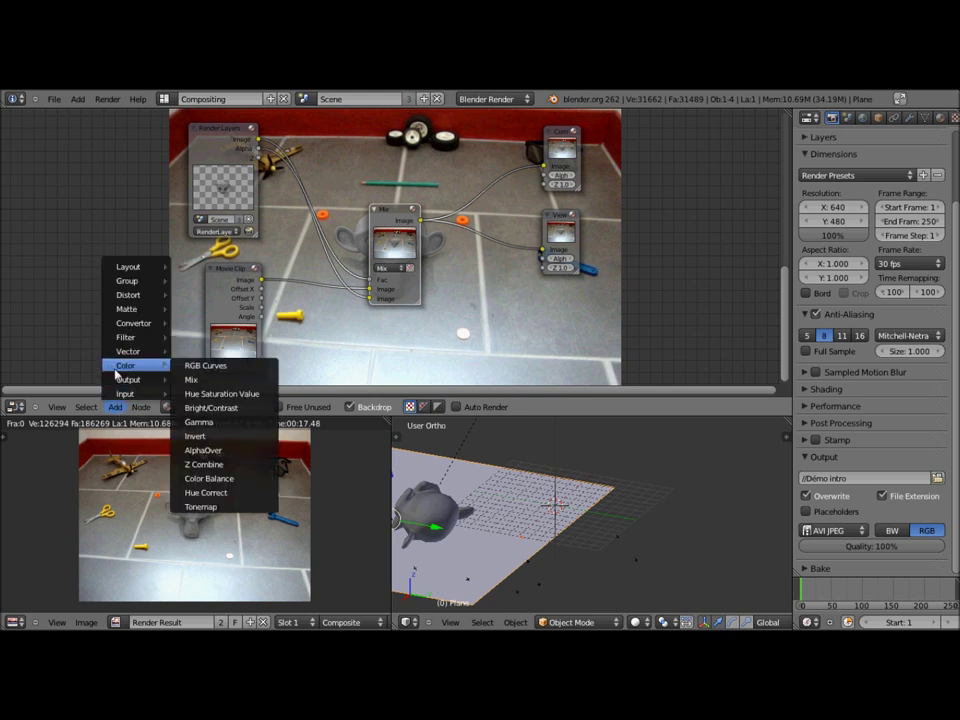
{"action": "mouse_move", "coordinate": [130, 365]}
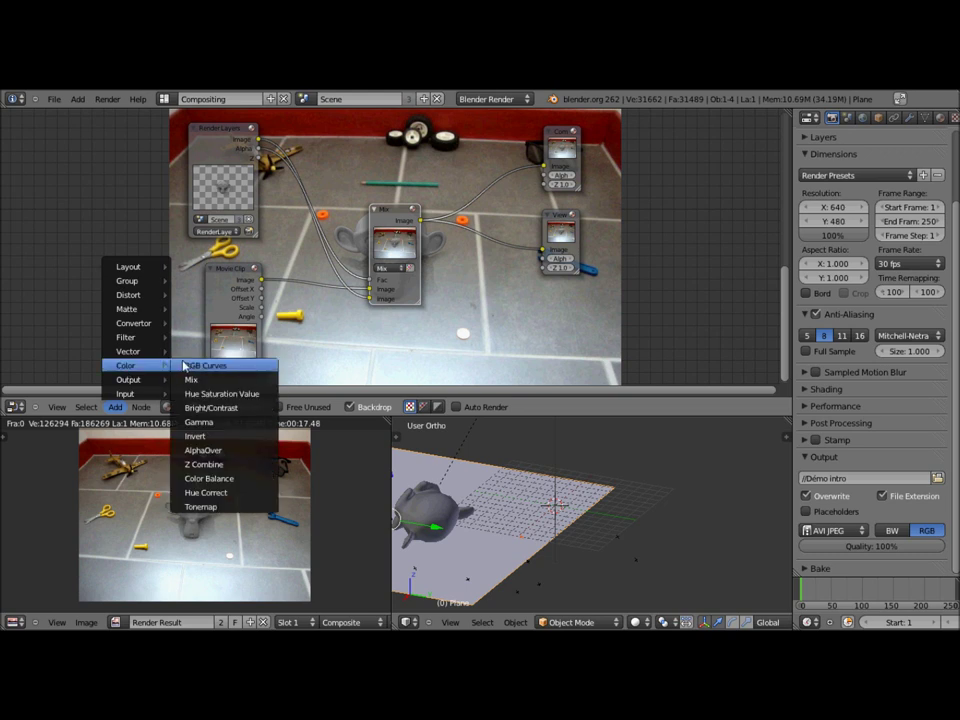
{"action": "left_click", "coordinate": [200, 366]}
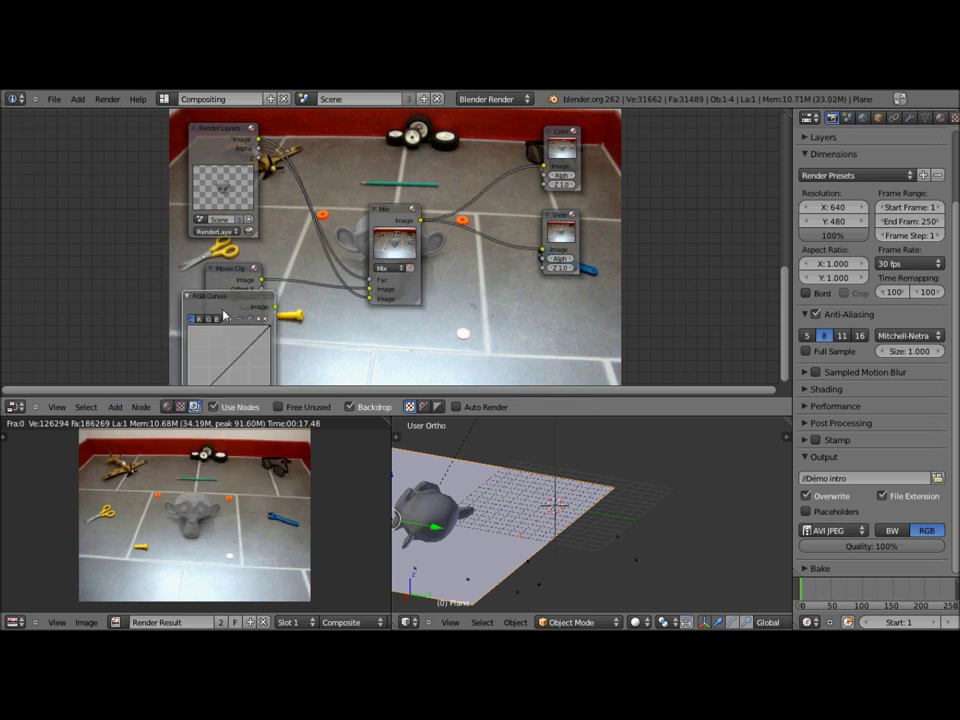
{"action": "key", "text": "g"}
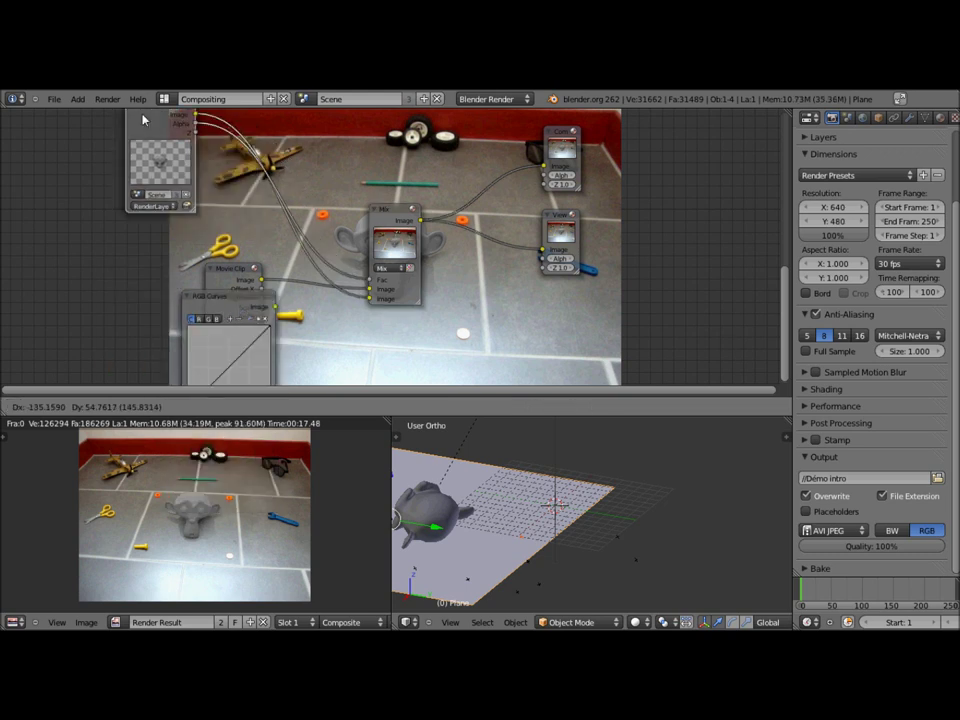
{"action": "left_click", "coordinate": [145, 118]}
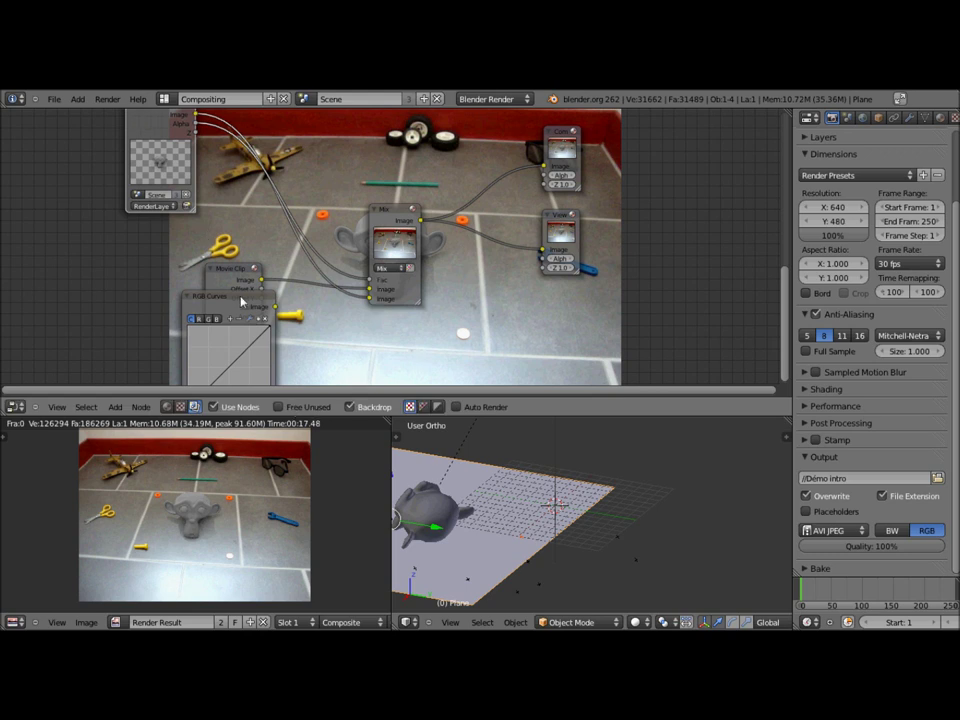
{"action": "key", "text": "g"}
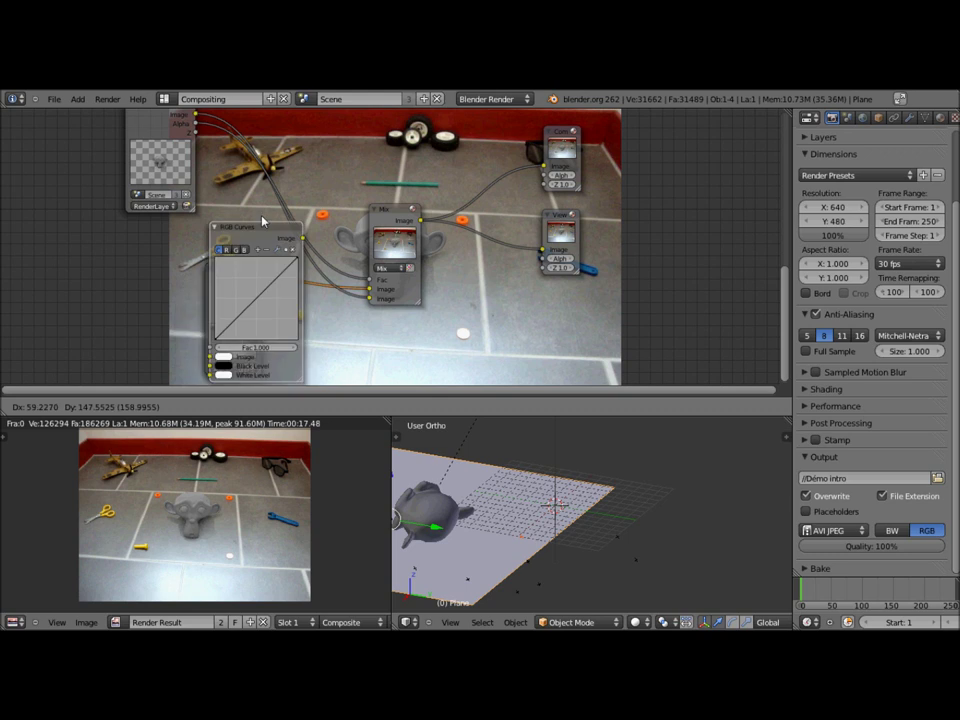
{"action": "left_click", "coordinate": [425, 272]}
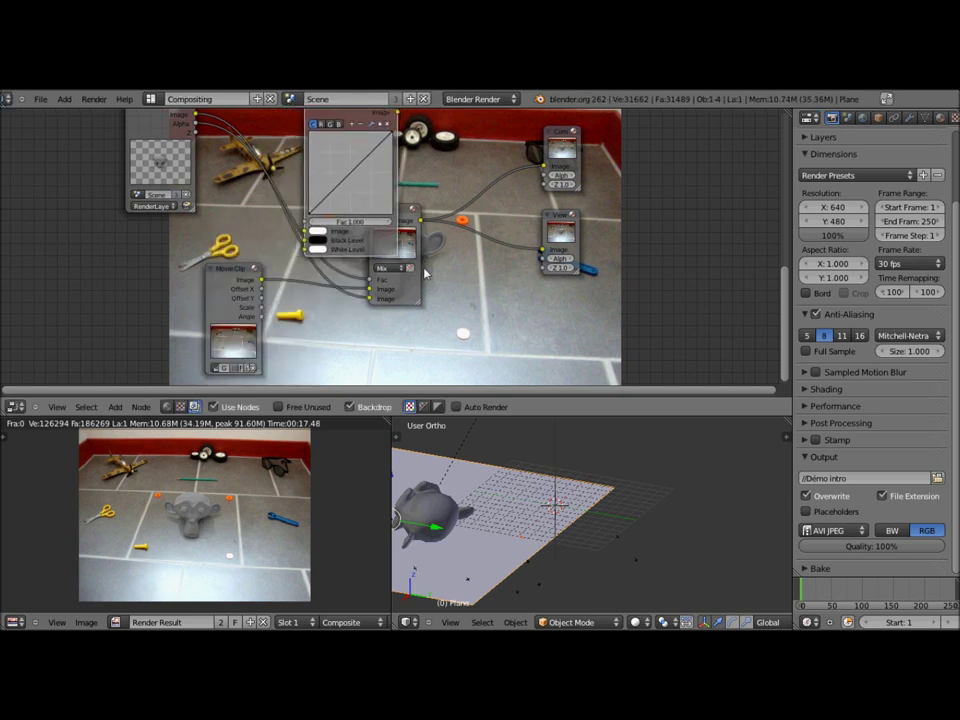
Rearrange the nodes over the backdrop, placing RGB Curves above the Mix node.
{"action": "scroll", "coordinate": [450, 282], "scroll_direction": "down", "scroll_amount": 1}
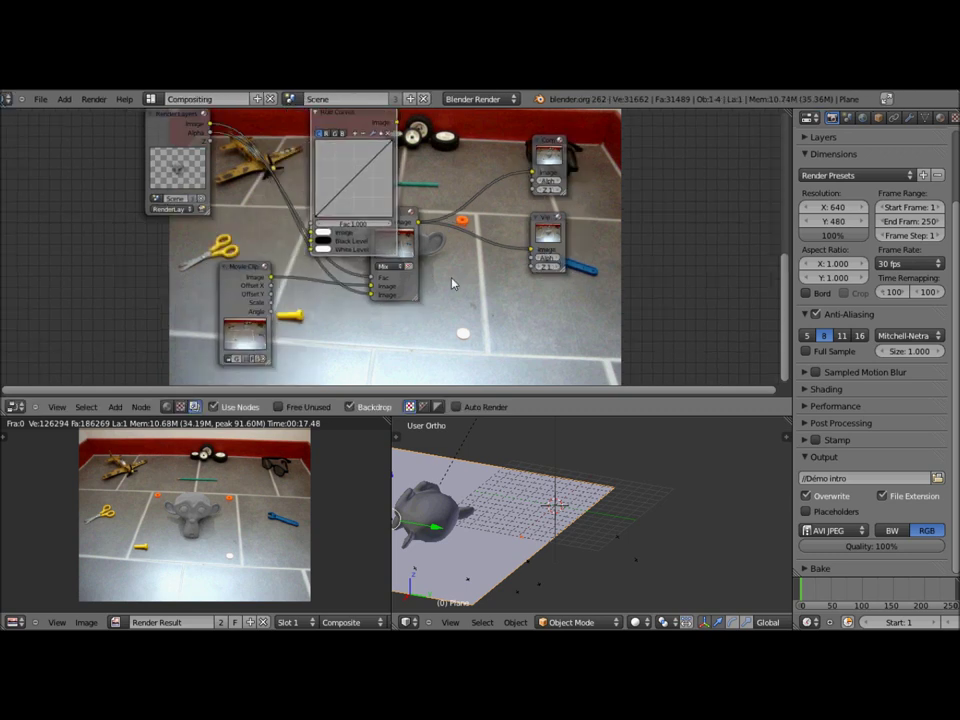
{"action": "scroll", "coordinate": [450, 282], "scroll_direction": "down", "scroll_amount": 1}
{"action": "scroll", "coordinate": [446, 300], "scroll_direction": "down", "scroll_amount": 1}
{"action": "middle_click_drag", "start_coordinate": [446, 302], "coordinate": [458, 332]}
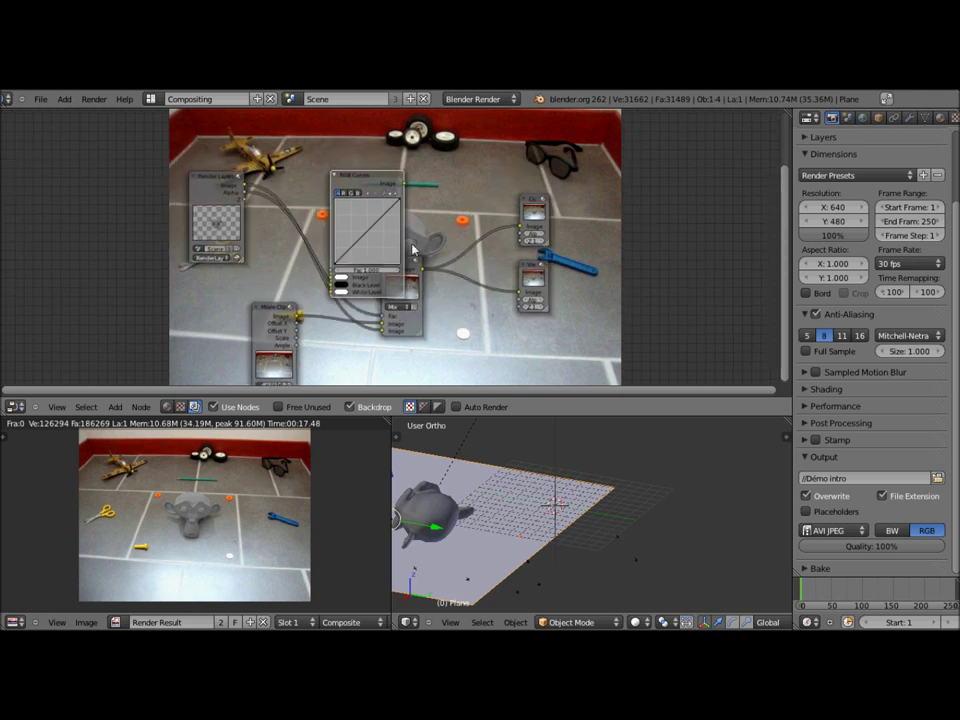
{"action": "key", "text": "g"}
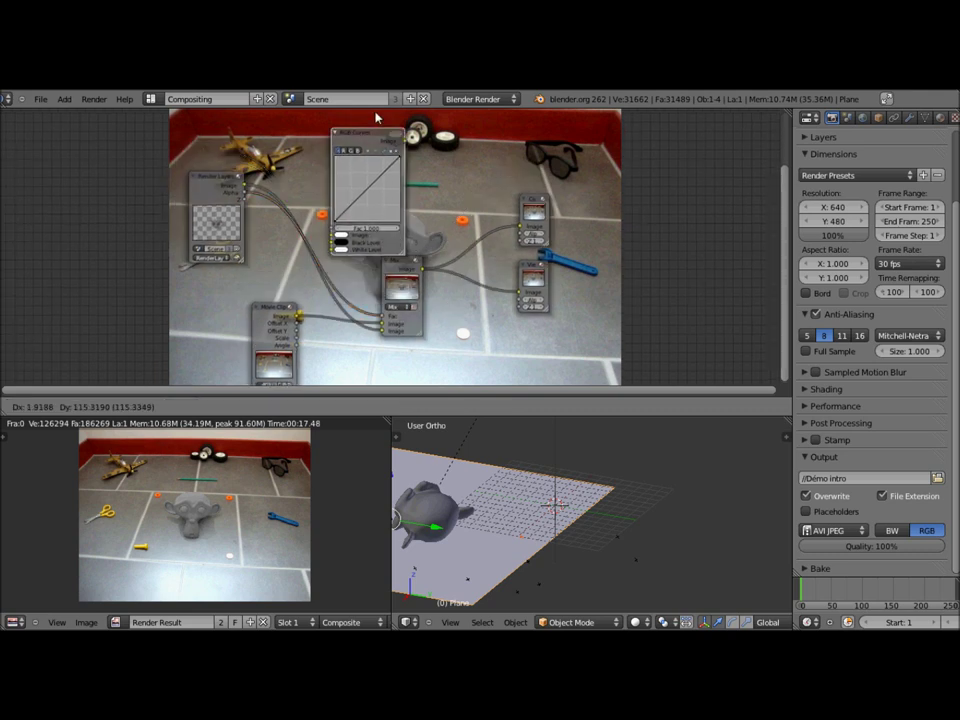
{"action": "left_click", "coordinate": [370, 103]}
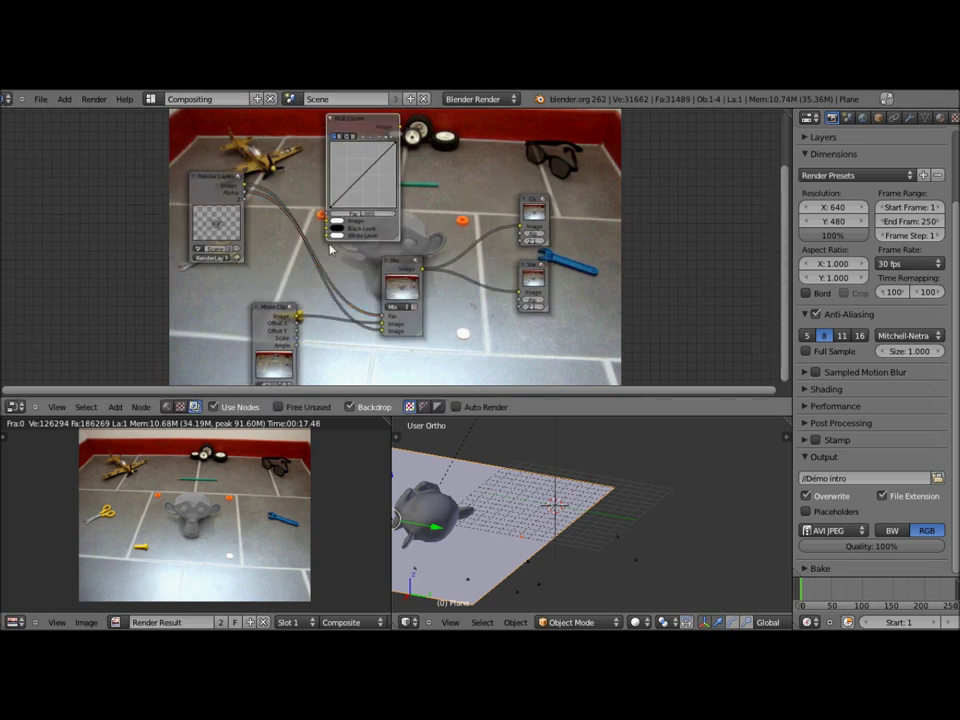
{"action": "scroll", "coordinate": [246, 188], "scroll_direction": "up", "scroll_amount": 1}
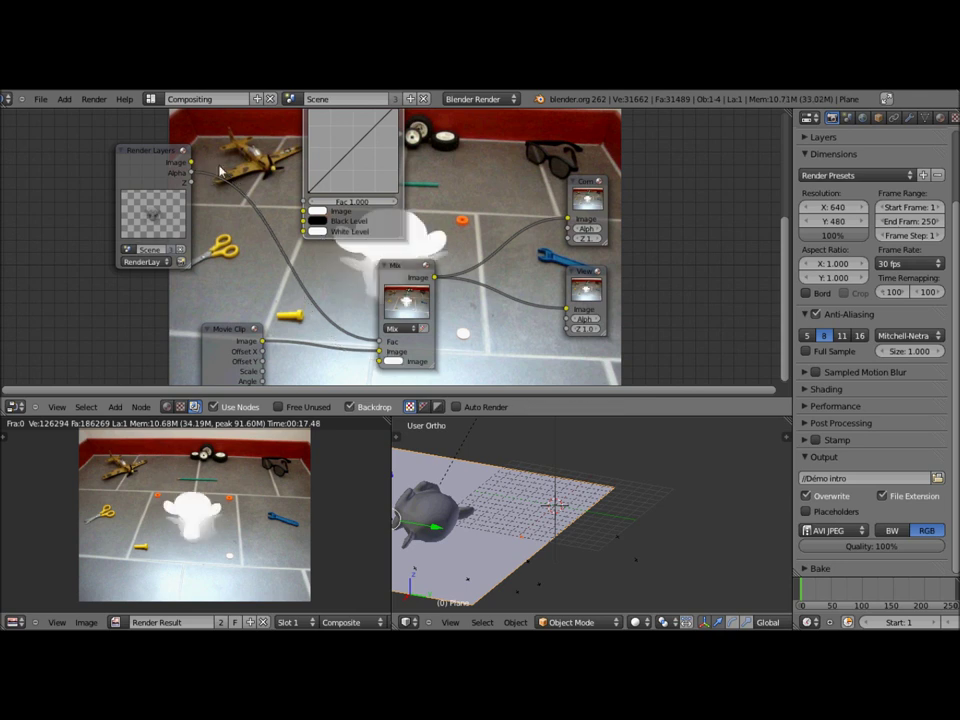
{"action": "key", "text": "g"}
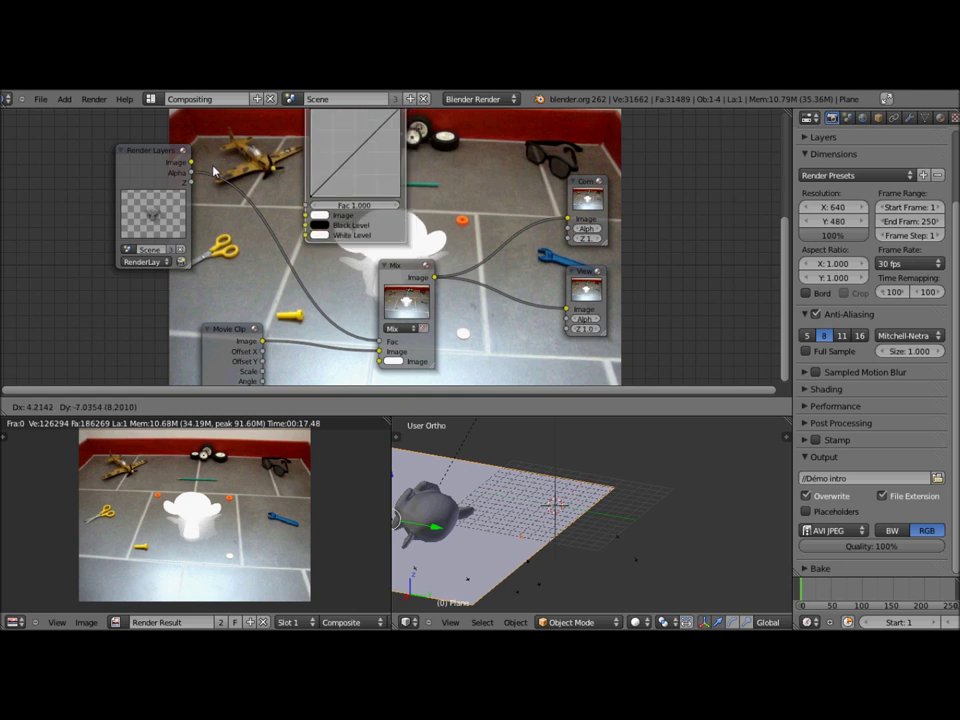
{"action": "left_click", "coordinate": [252, 177]}
Connect Render Layers Image to RGB Curves, and RGB Curves output to the Mix Image input.
{"action": "left_click_drag", "start_coordinate": [191, 162], "coordinate": [303, 214]}
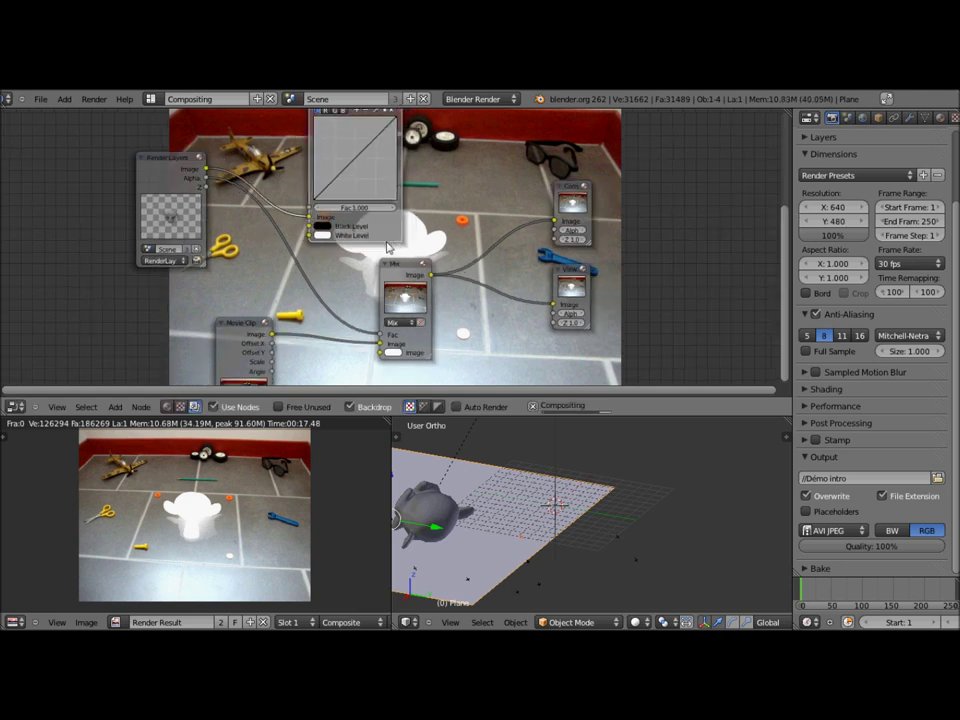
{"action": "scroll", "coordinate": [395, 245], "scroll_direction": "down", "scroll_amount": 2}
{"action": "left_click_drag", "start_coordinate": [228, 184], "coordinate": [151, 191]}
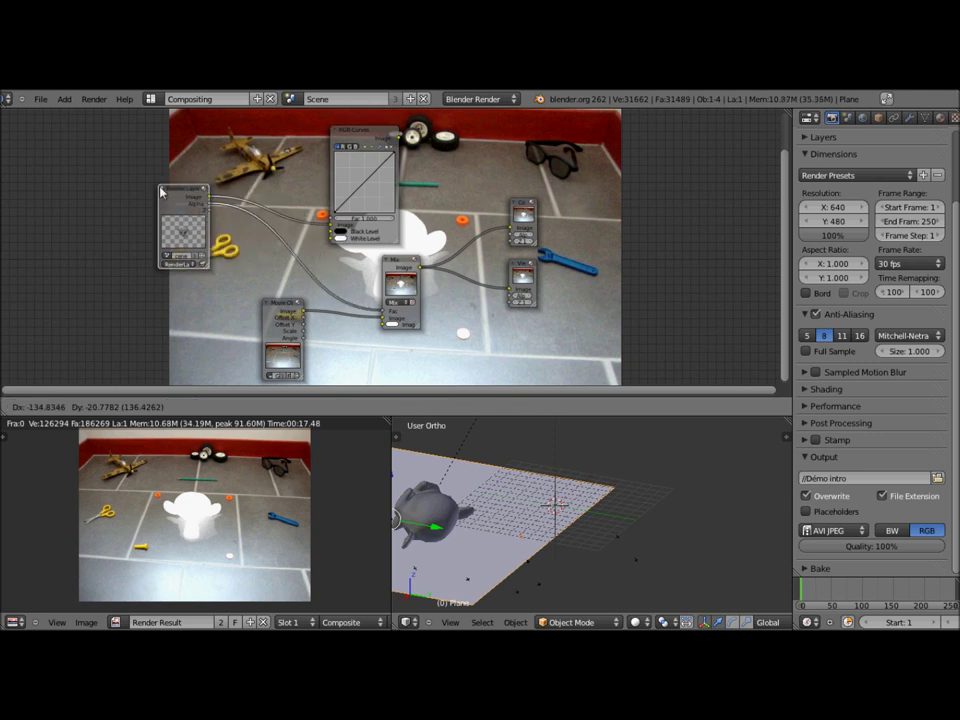
{"action": "left_click_drag", "start_coordinate": [368, 133], "coordinate": [335, 141]}
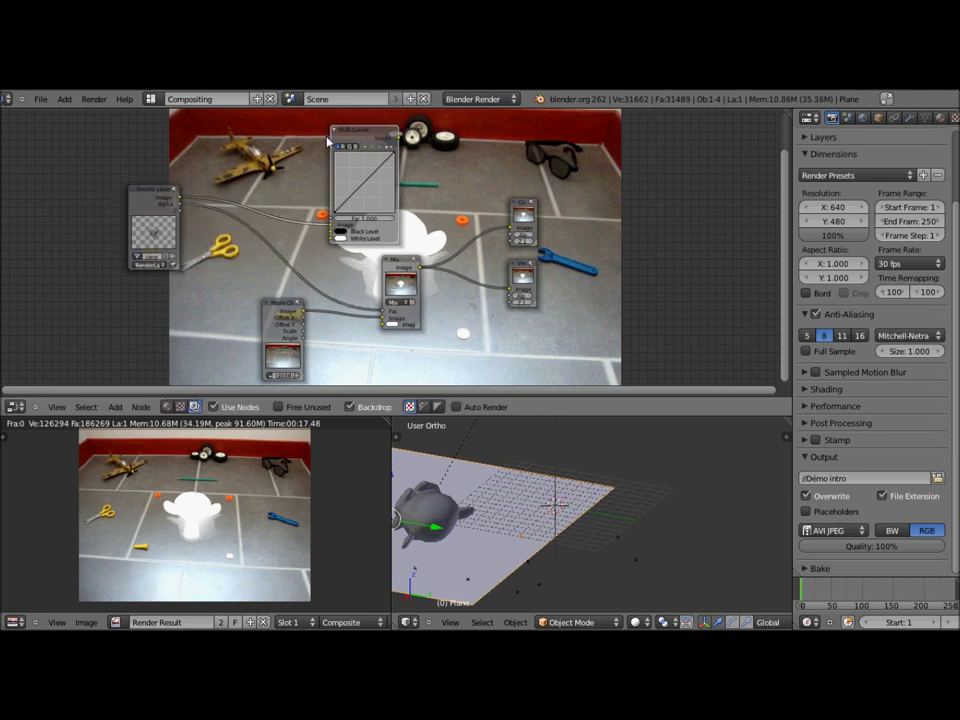
{"action": "left_click_drag", "start_coordinate": [348, 138], "coordinate": [383, 324]}
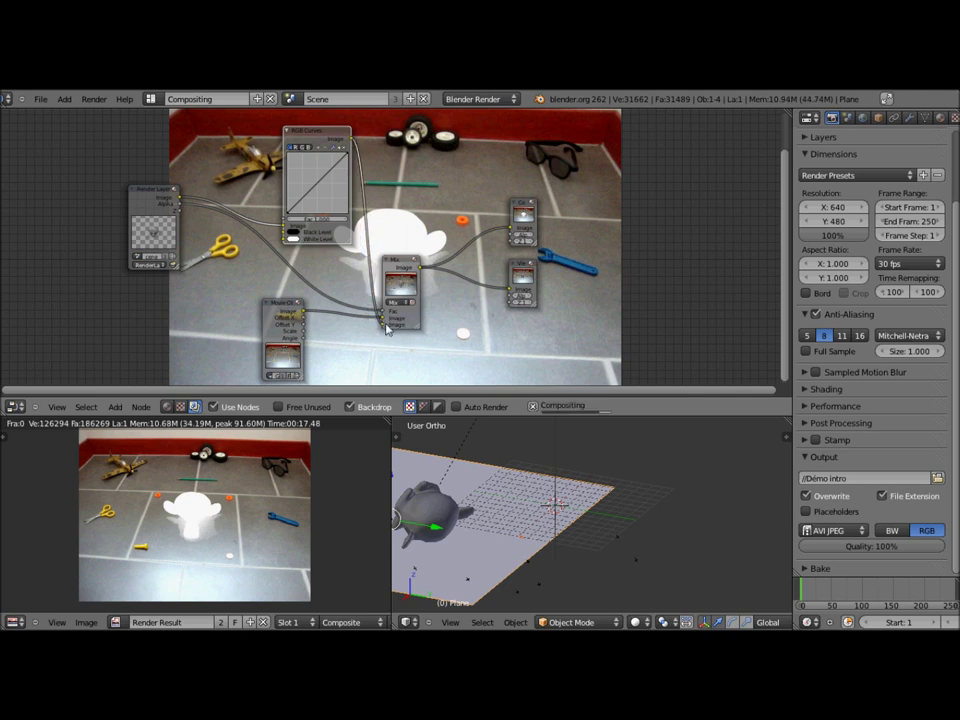
{"action": "scroll", "coordinate": [210, 315], "scroll_direction": "up", "scroll_amount": 1}
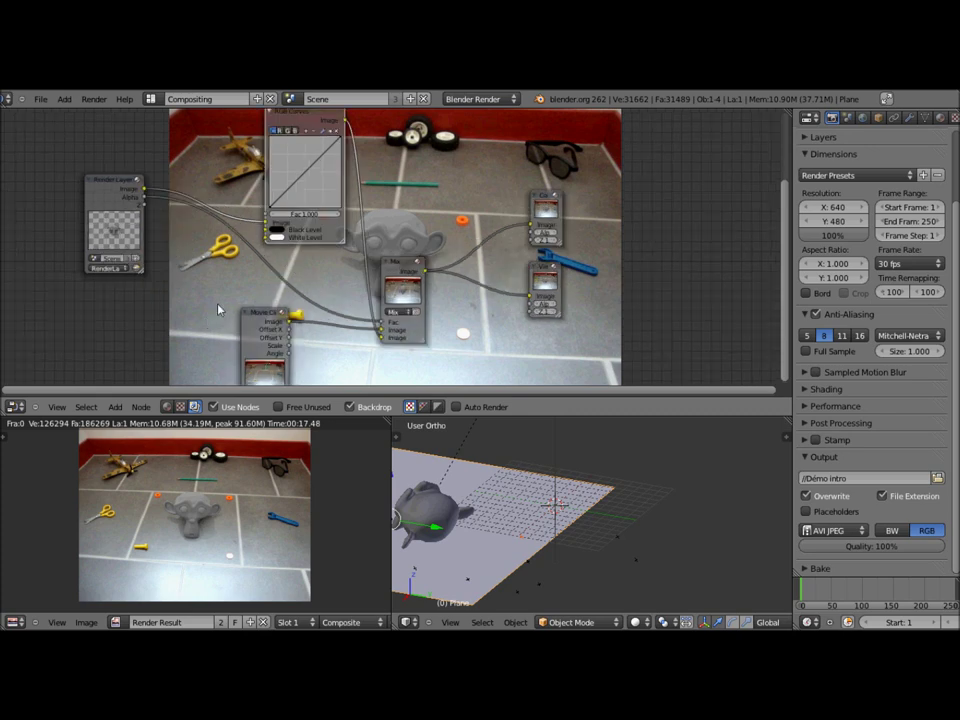
{"action": "scroll", "coordinate": [240, 300], "scroll_direction": "up", "scroll_amount": 2}
{"action": "scroll", "coordinate": [276, 282], "scroll_direction": "down", "scroll_amount": 1}
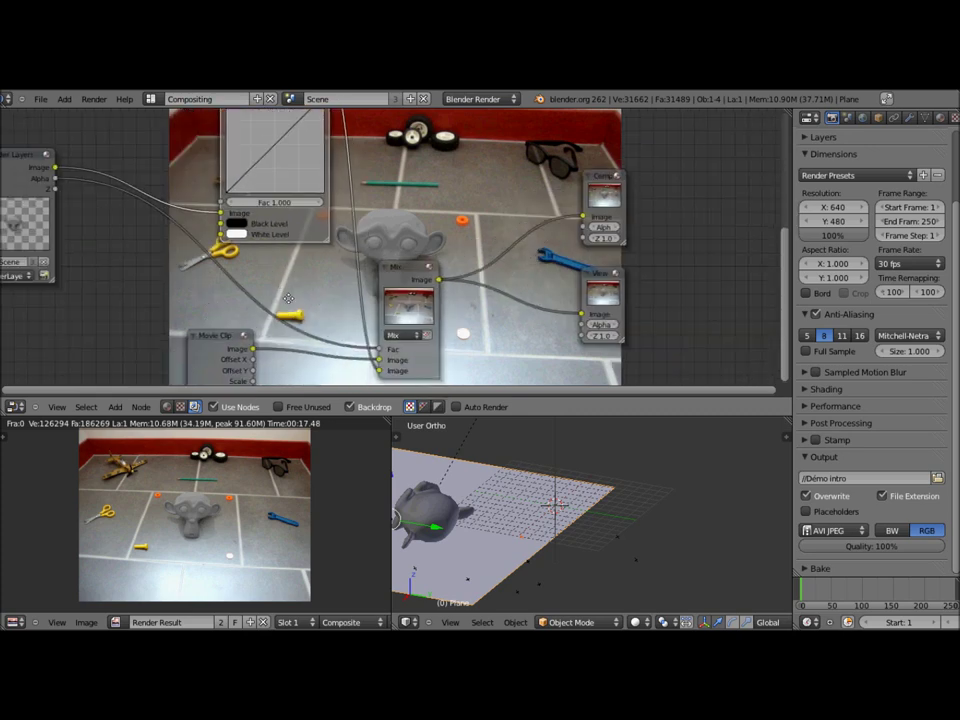
{"action": "middle_click_drag", "start_coordinate": [276, 282], "coordinate": [189, 375]}
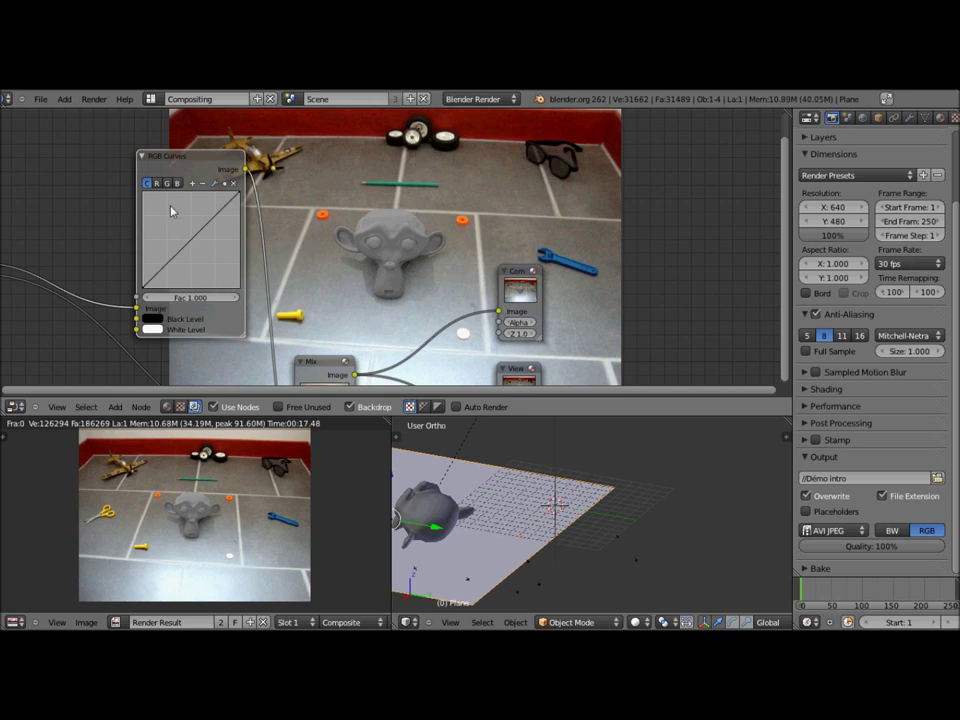
Add control points to the combined RGB curve, deepening shadows and reshaping the upper tones.
{"action": "left_click", "coordinate": [162, 270]}
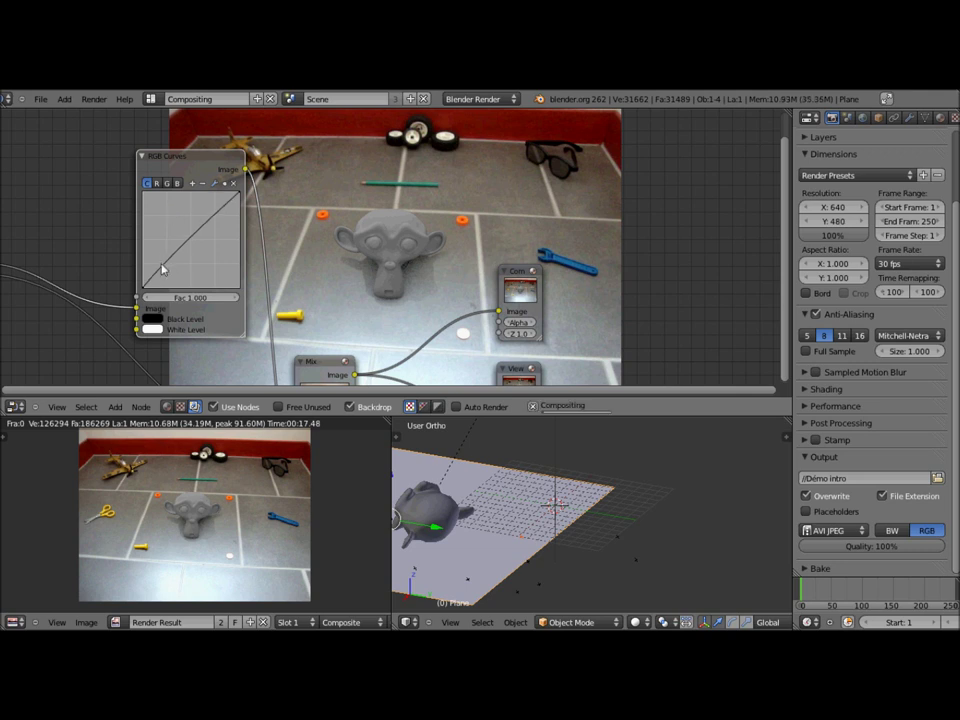
{"action": "left_click_drag", "start_coordinate": [162, 270], "coordinate": [159, 266]}
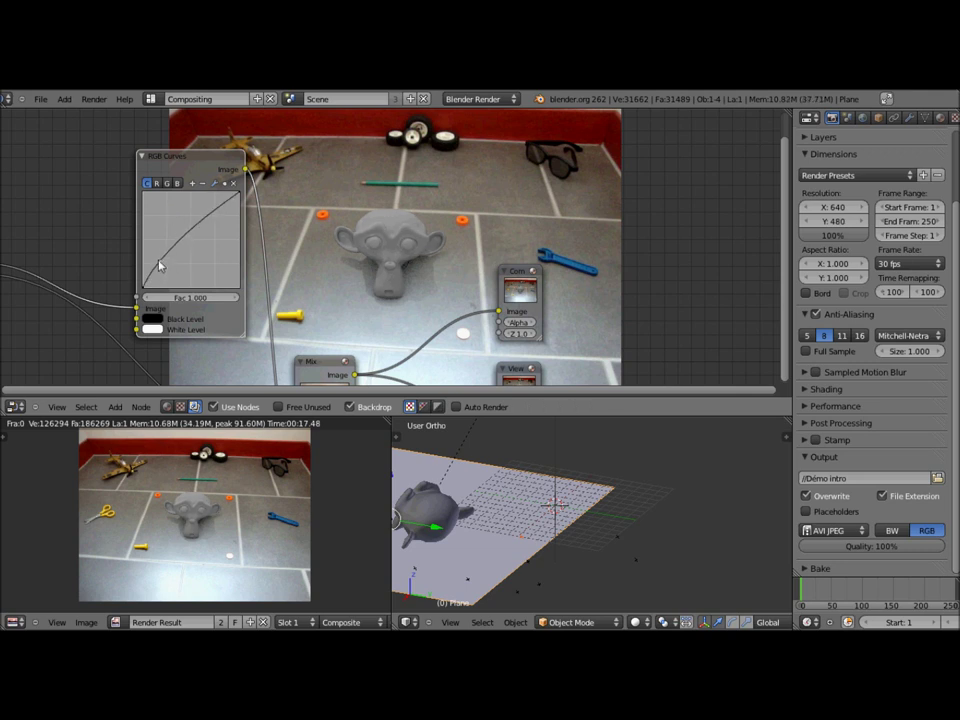
{"action": "mouse_move", "coordinate": [159, 265]}
{"action": "left_mouse_down"}
{"action": "mouse_move", "coordinate": [171, 249]}
{"action": "mouse_move", "coordinate": [203, 257]}
{"action": "left_mouse_up"}
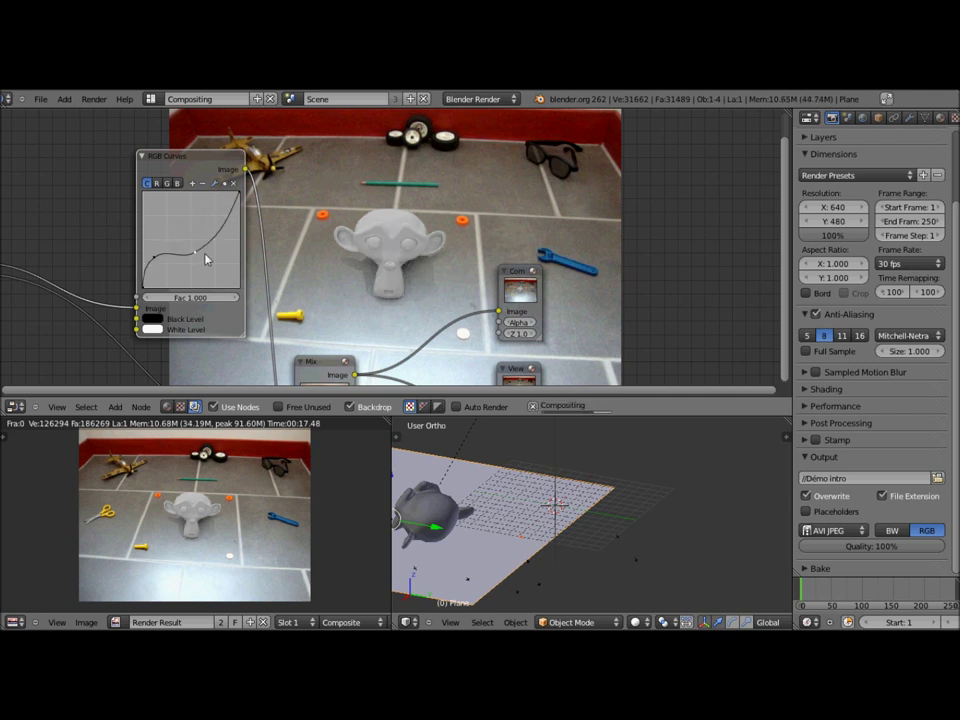
{"action": "left_click_drag", "start_coordinate": [201, 257], "coordinate": [194, 243]}
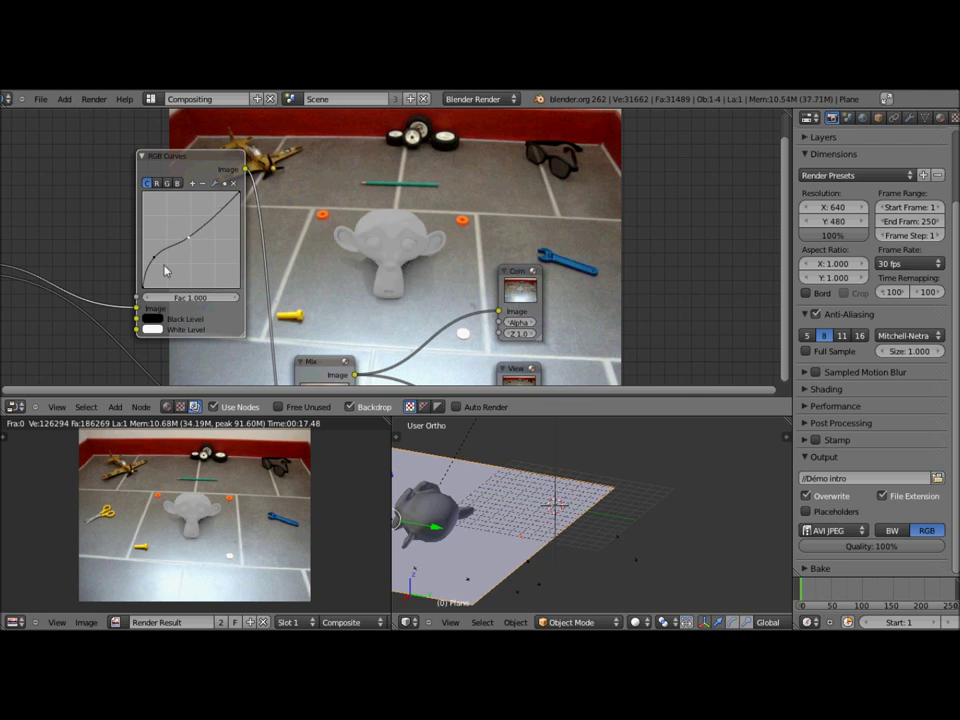
{"action": "mouse_move", "coordinate": [155, 258]}
{"action": "left_mouse_down"}
{"action": "mouse_move", "coordinate": [166, 276]}
{"action": "mouse_move", "coordinate": [180, 252]}
{"action": "left_mouse_up"}
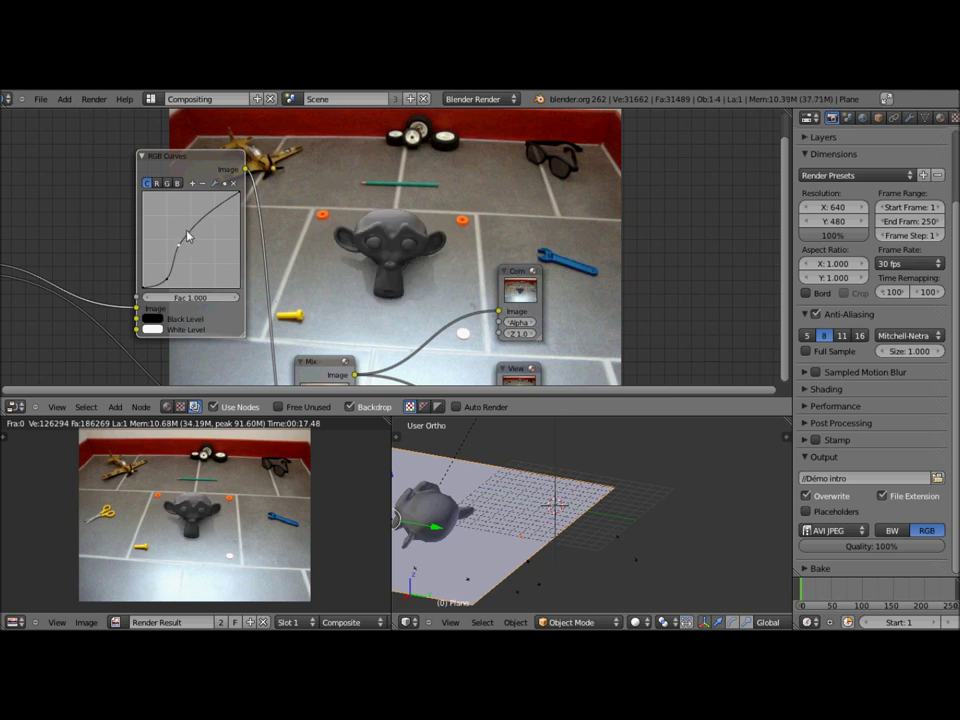
{"action": "left_click_drag", "start_coordinate": [187, 236], "coordinate": [181, 230]}
{"action": "mouse_move", "coordinate": [195, 235]}
{"action": "left_mouse_down"}
{"action": "mouse_move", "coordinate": [199, 242]}
{"action": "mouse_move", "coordinate": [211, 214]}
{"action": "left_mouse_up"}
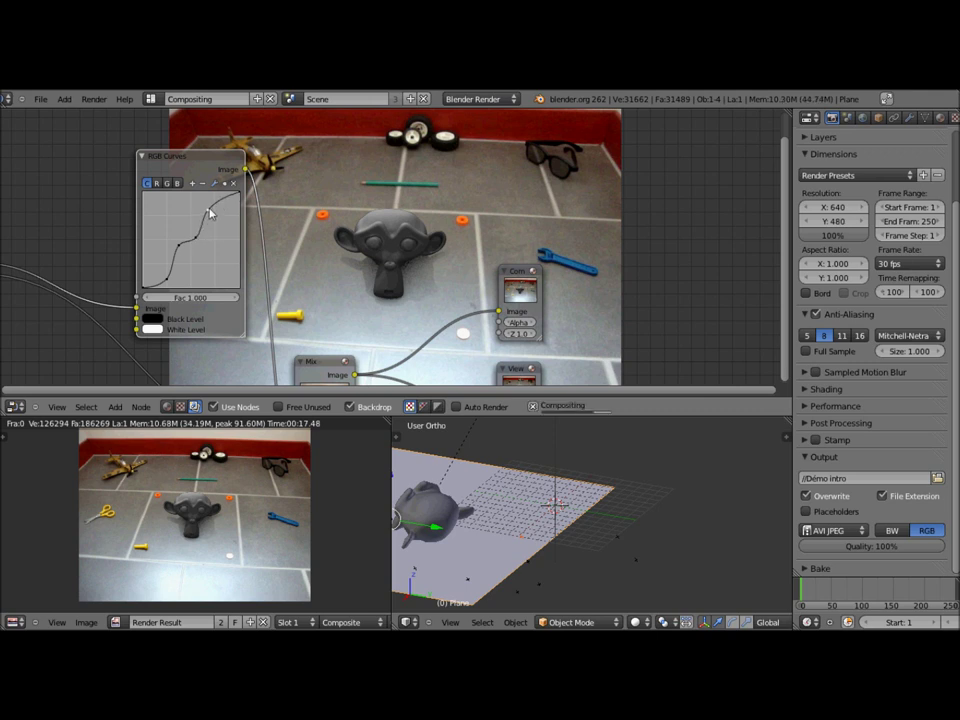
{"action": "left_click", "coordinate": [166, 274]}
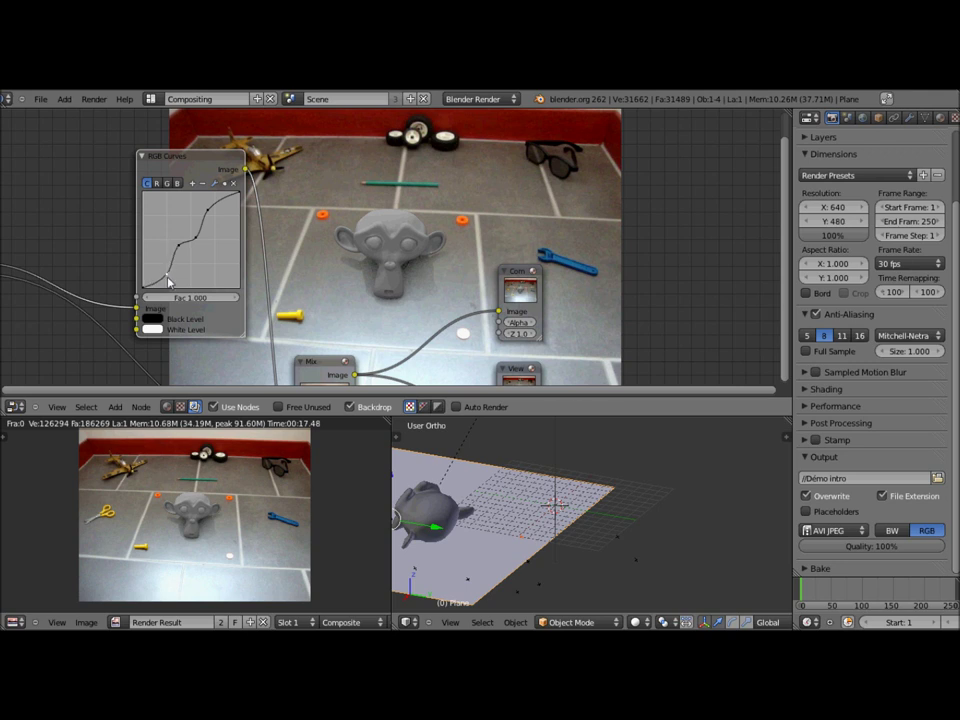
{"action": "left_click_drag", "start_coordinate": [167, 278], "coordinate": [156, 278]}
Orbit the 3D view around the monkey and toggle perspective with Numpad 5.
{"action": "scroll", "coordinate": [500, 450], "scroll_direction": "down", "scroll_amount": 3}
{"action": "mouse_move", "coordinate": [500, 450]}
{"action": "middle_mouse_down"}
{"action": "mouse_move", "coordinate": [592, 452]}
{"action": "mouse_move", "coordinate": [574, 452]}
{"action": "middle_mouse_up"}
{"action": "key", "text": "KP_5"}
{"action": "scroll", "coordinate": [574, 448], "scroll_direction": "up", "scroll_amount": 2}
{"action": "mouse_move", "coordinate": [574, 448]}
{"action": "middle_mouse_down"}
{"action": "mouse_move", "coordinate": [666, 439]}
{"action": "mouse_move", "coordinate": [619, 465]}
{"action": "middle_mouse_up"}
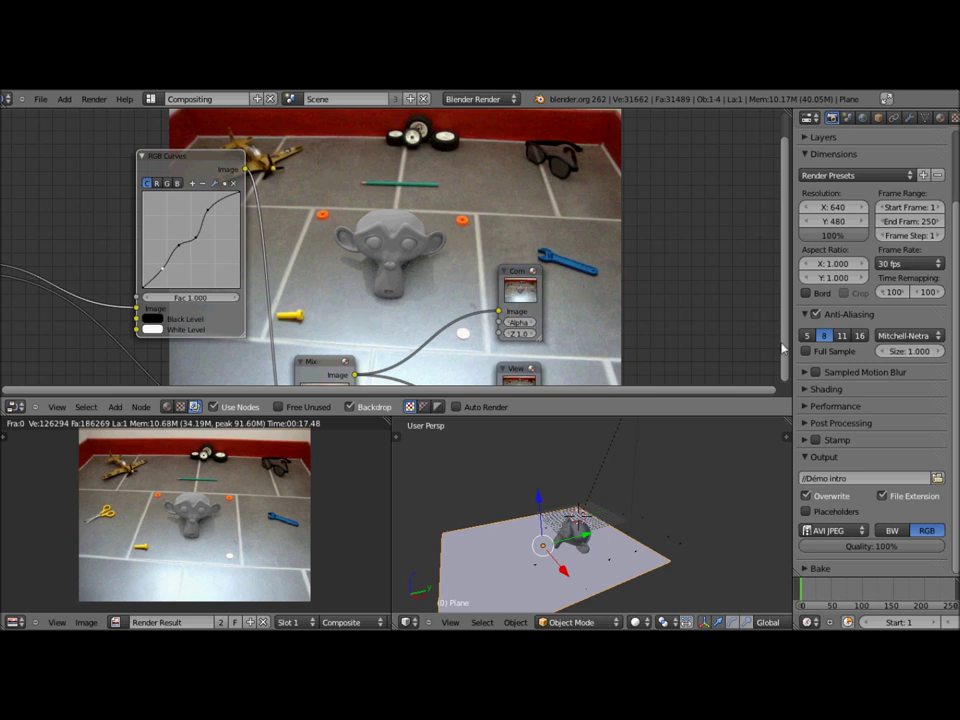
{"action": "left_click", "coordinate": [816, 315]}
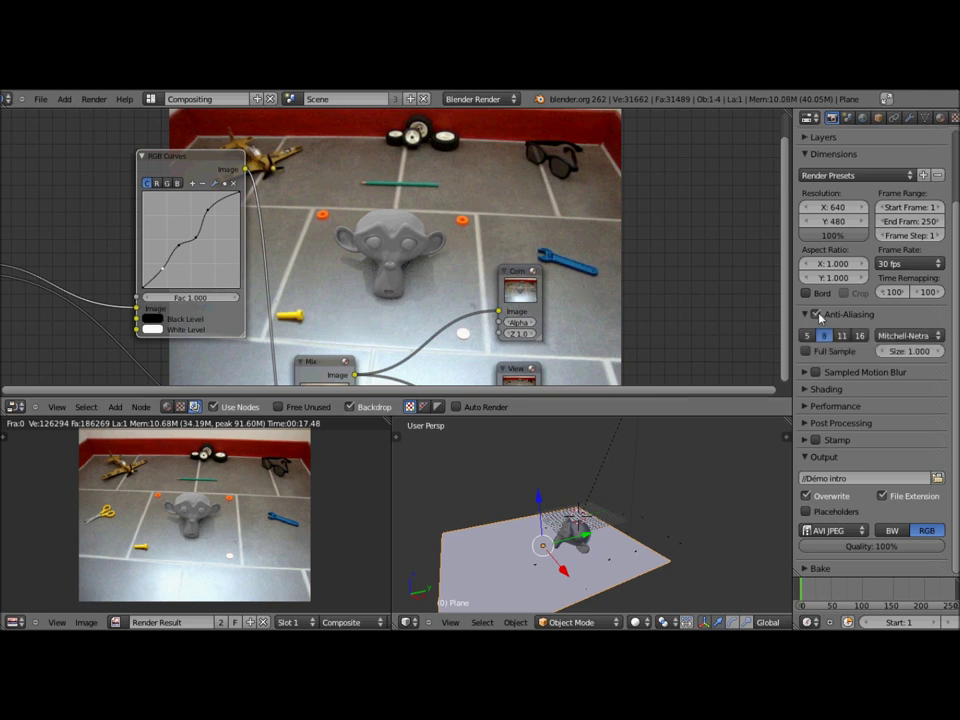
{"action": "left_click", "coordinate": [816, 315]}
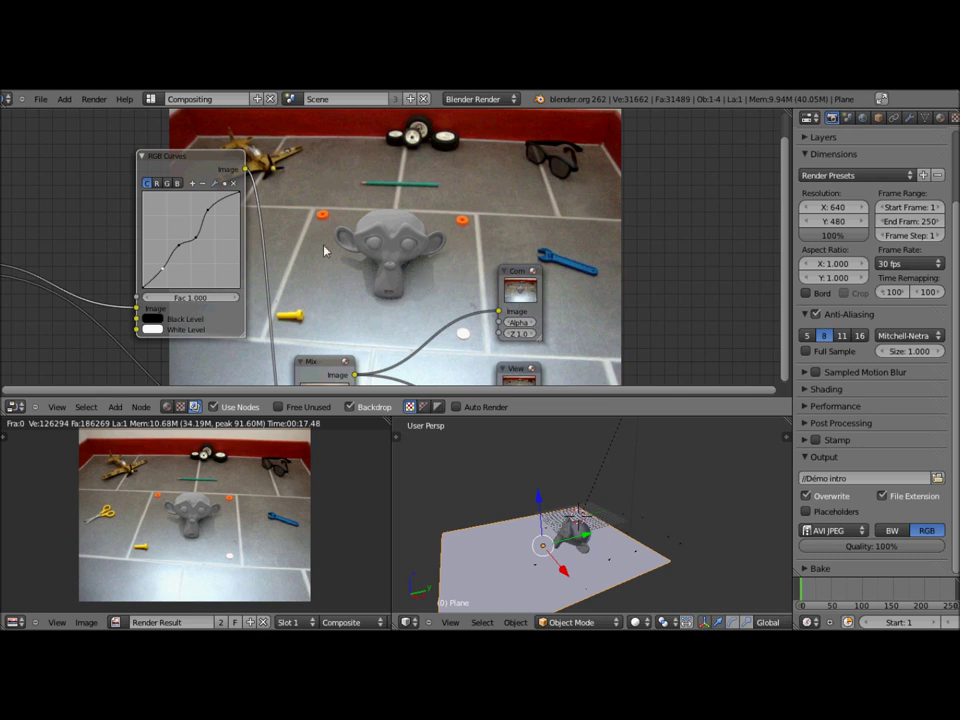
{"action": "scroll", "coordinate": [340, 250], "scroll_direction": "down", "scroll_amount": 1}
{"action": "scroll", "coordinate": [310, 242], "scroll_direction": "down", "scroll_amount": 1}
{"action": "scroll", "coordinate": [297, 238], "scroll_direction": "down", "scroll_amount": 1}
{"action": "scroll", "coordinate": [300, 240], "scroll_direction": "down", "scroll_amount": 1}
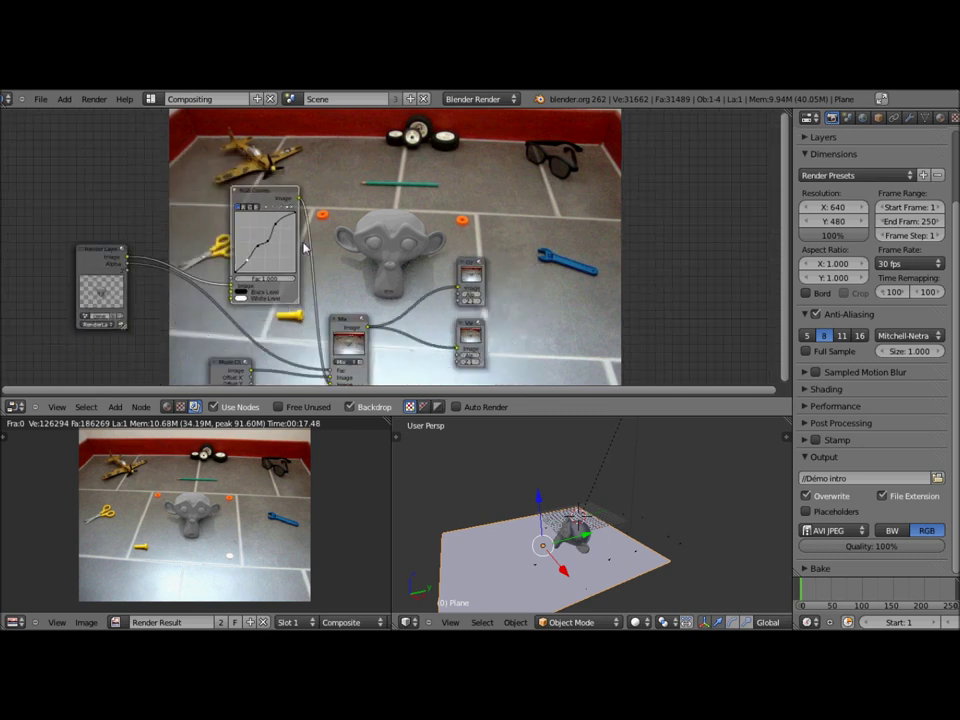